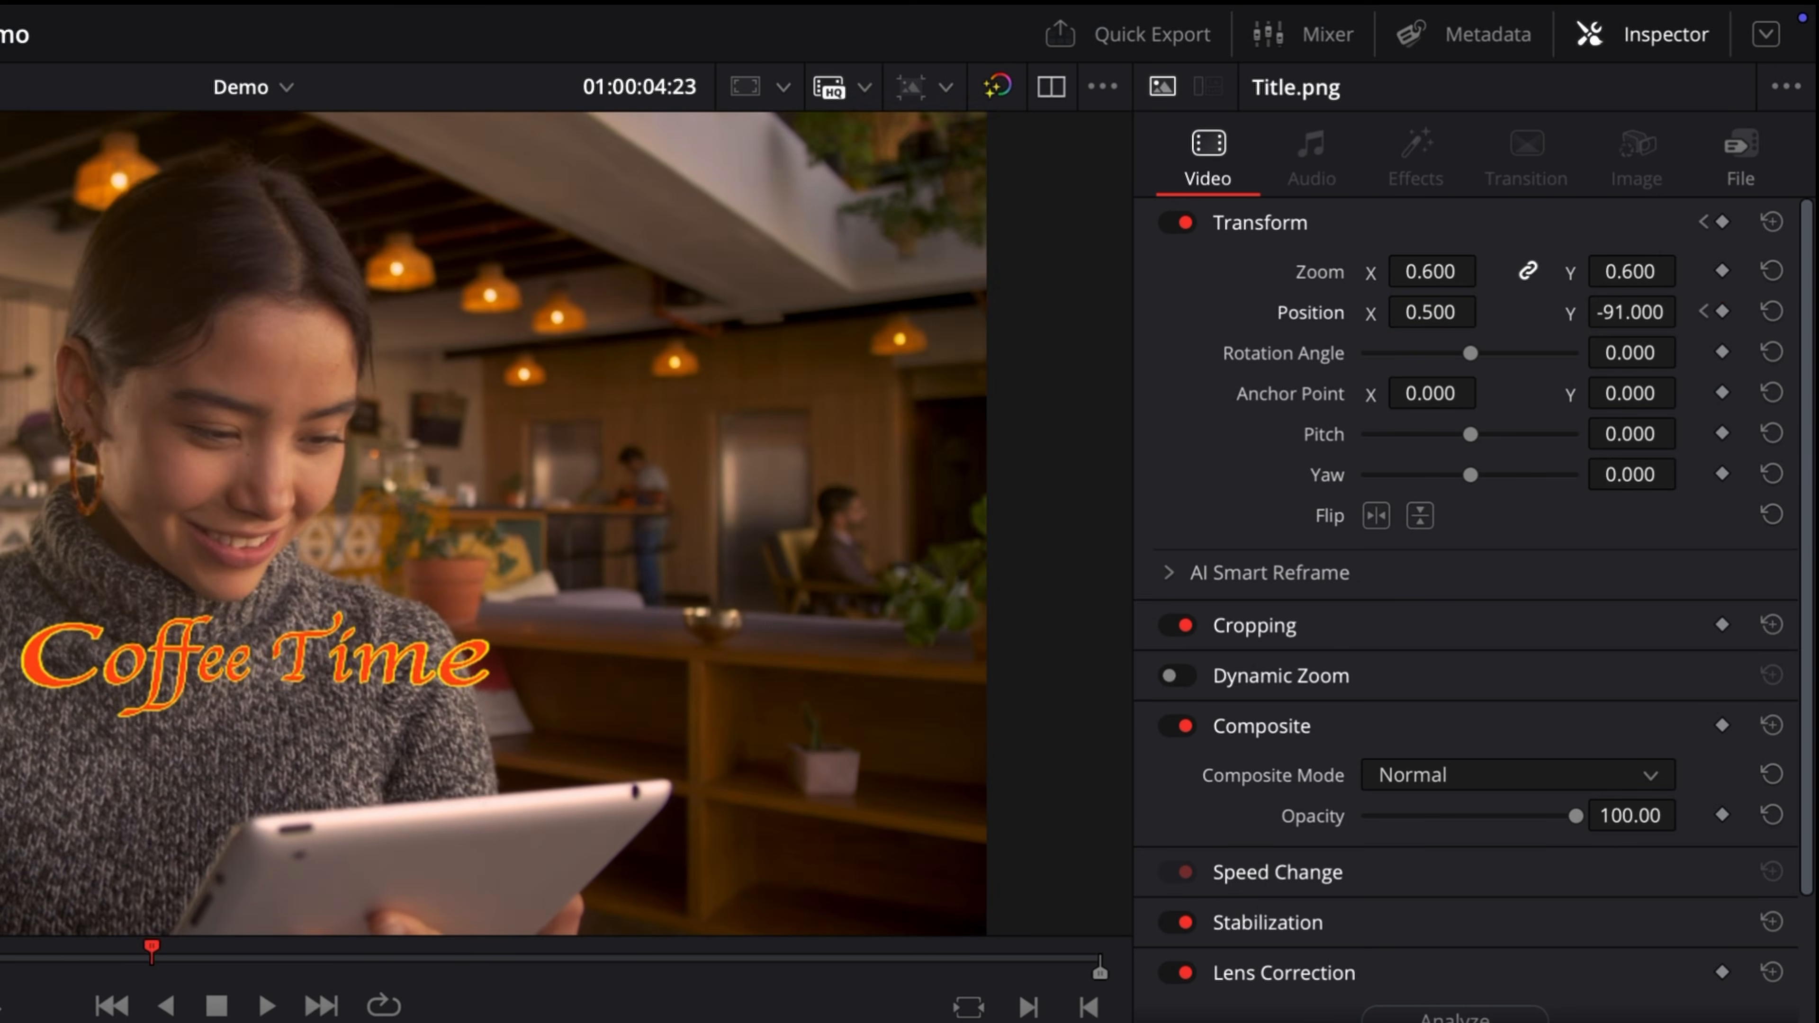
Step: Add a Zoom keyframe to the title clip and nudge Transform keyframes slightly earlier in the Keyframe Editor
{"action": "left_click", "coordinate": [1723, 271]}
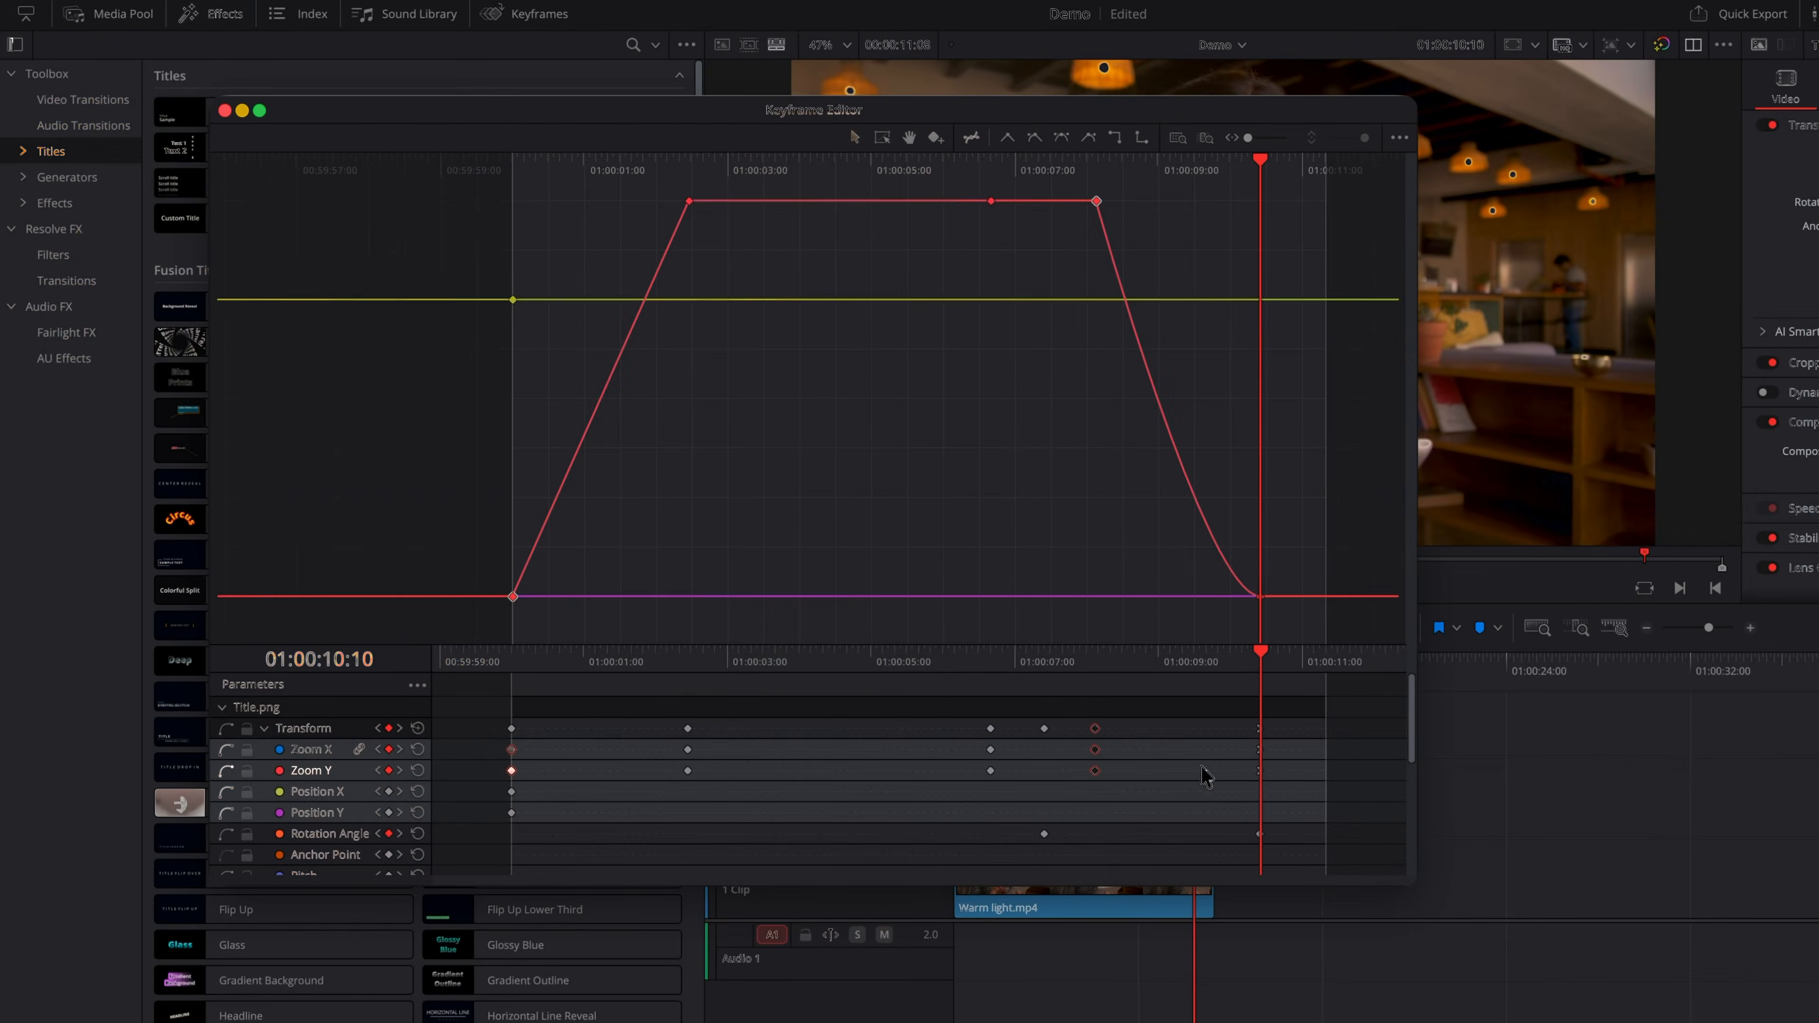
{"action": "left_click", "coordinate": [1005, 728]}
{"action": "left_click_drag", "start_coordinate": [1007, 728], "coordinate": [992, 727]}
{"action": "left_click", "coordinate": [1260, 728]}
{"action": "mouse_move", "coordinate": [1259, 835]}
{"action": "left_mouse_down"}
{"action": "mouse_move", "coordinate": [1121, 837]}
{"action": "mouse_move", "coordinate": [1226, 833]}
{"action": "left_mouse_up"}
Step: Box-select keyframes on the curves and apply interpolation options from the Keyframe Editor's curve tools
{"action": "left_click_drag", "start_coordinate": [530, 201], "coordinate": [763, 617]}
{"action": "left_click", "coordinate": [1034, 137]}
{"action": "left_click", "coordinate": [881, 140]}
{"action": "left_click_drag", "start_coordinate": [640, 380], "coordinate": [1208, 180]}
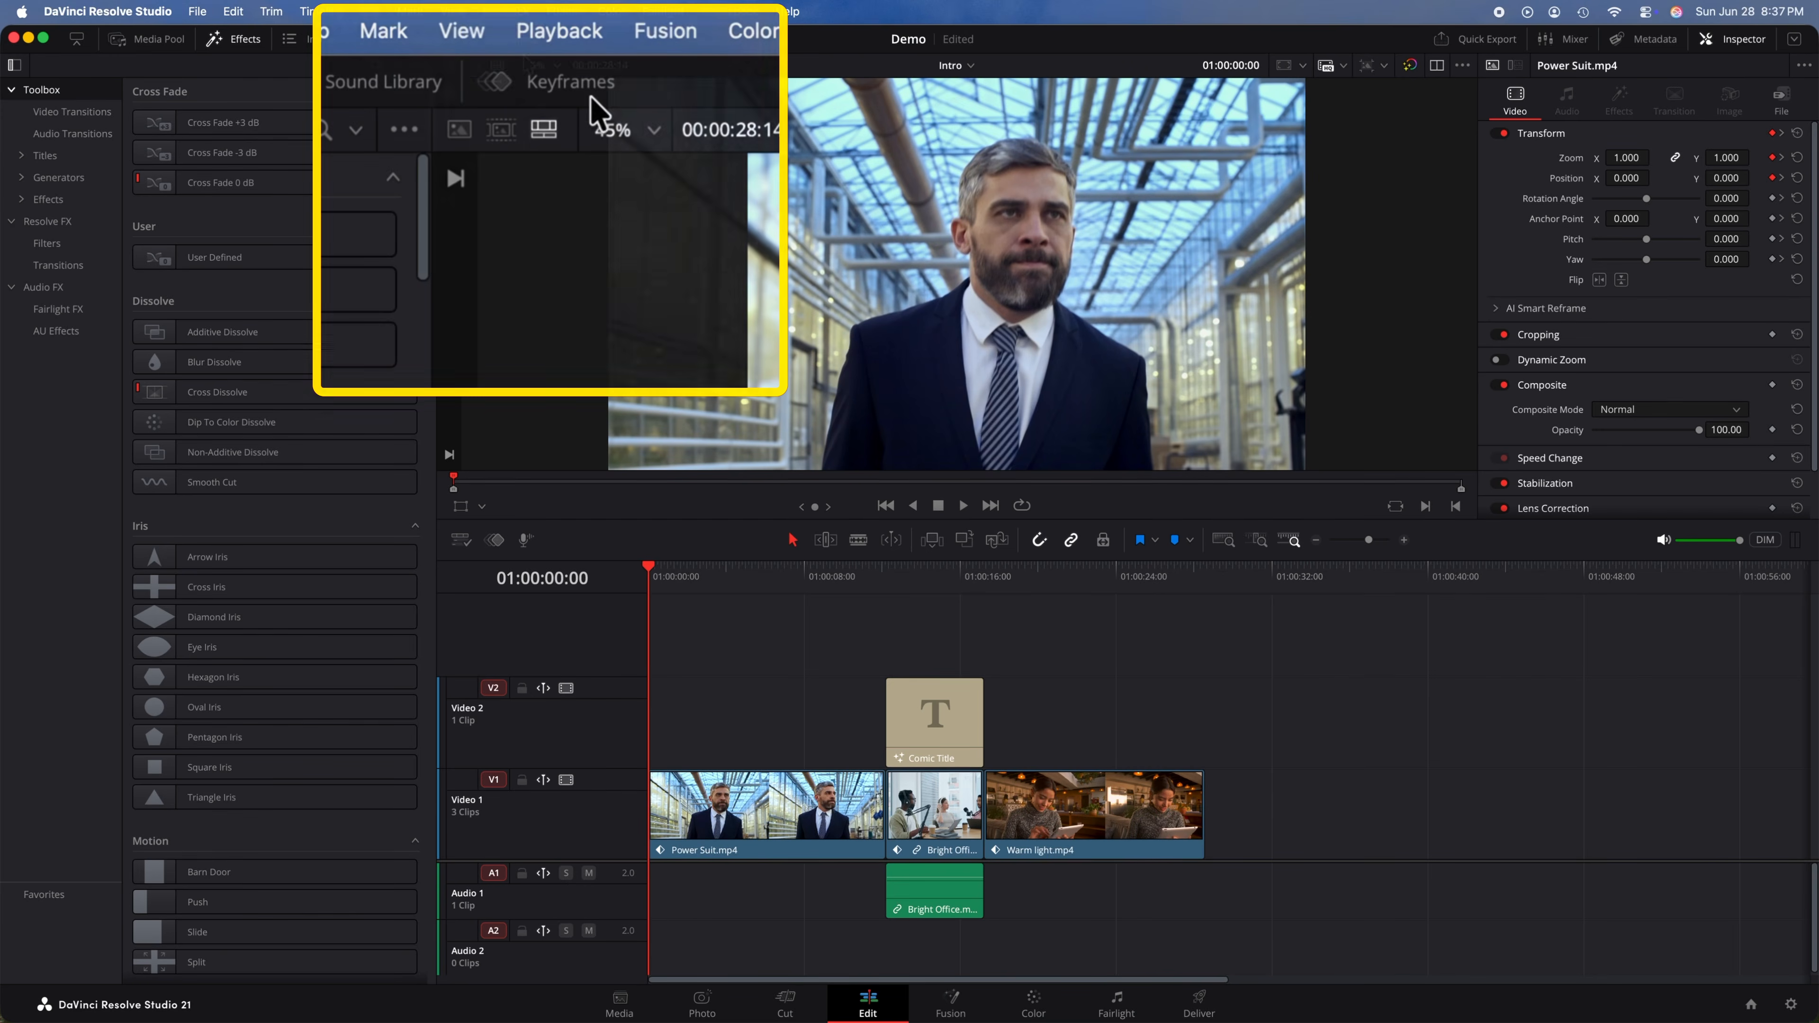
Step: Open the Keyframes panel and enlarge it by widening and heightening its area
{"action": "left_click", "coordinate": [517, 41]}
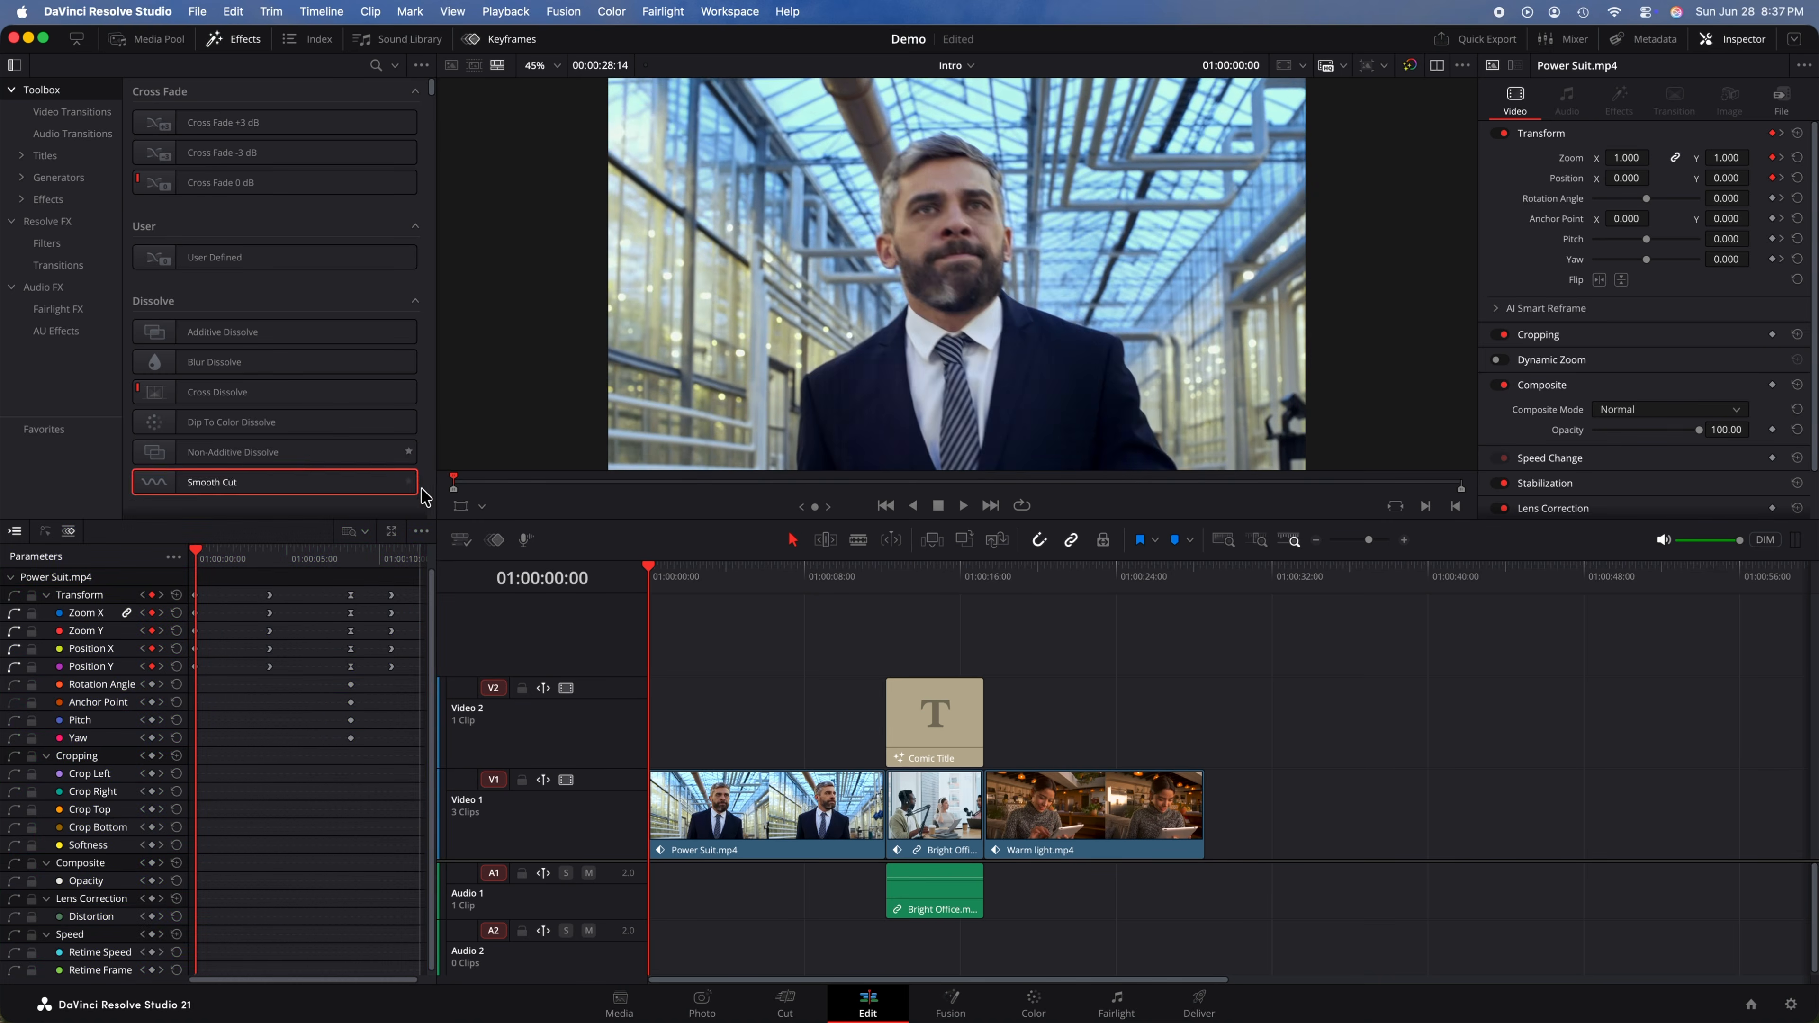
{"action": "left_click_drag", "start_coordinate": [435, 566], "coordinate": [675, 556]}
{"action": "left_click_drag", "start_coordinate": [378, 521], "coordinate": [394, 344]}
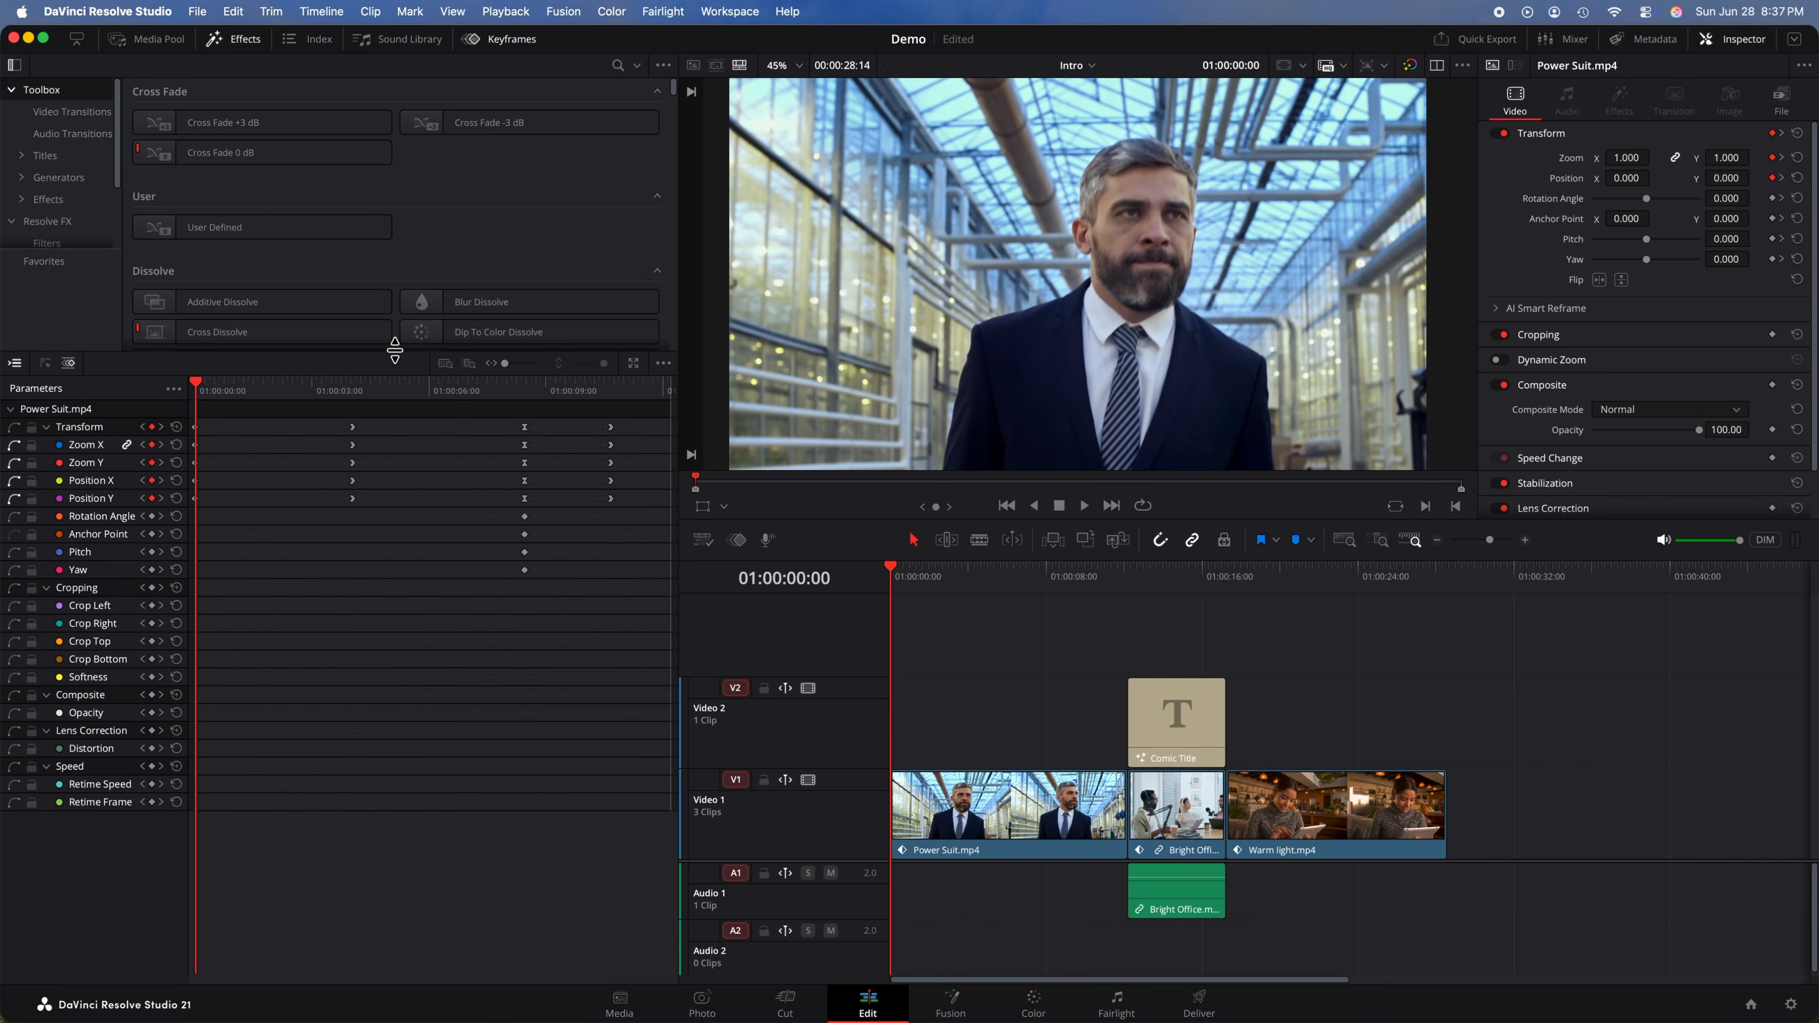
{"action": "left_click_drag", "start_coordinate": [679, 493], "coordinate": [768, 490]}
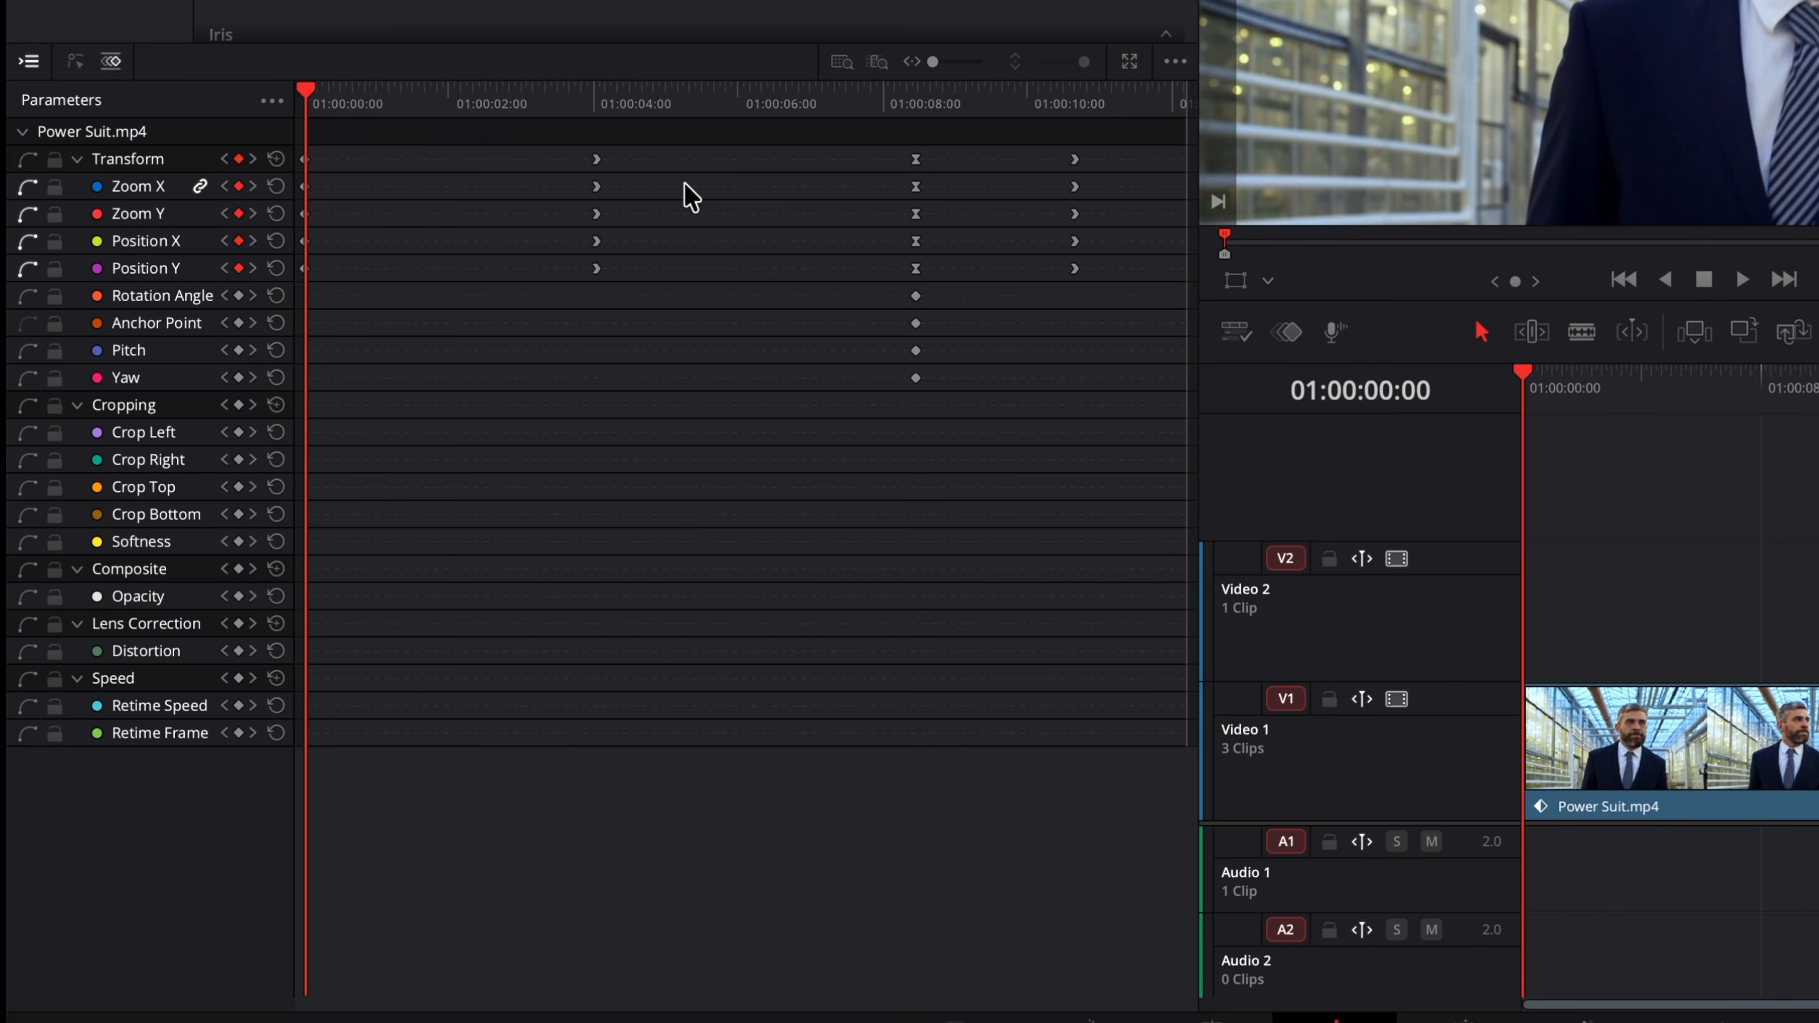
Step: Scrub the keyframe ruler and open the panel's options for ruler display and snapping
{"action": "left_click_drag", "start_coordinate": [309, 89], "coordinate": [385, 102]}
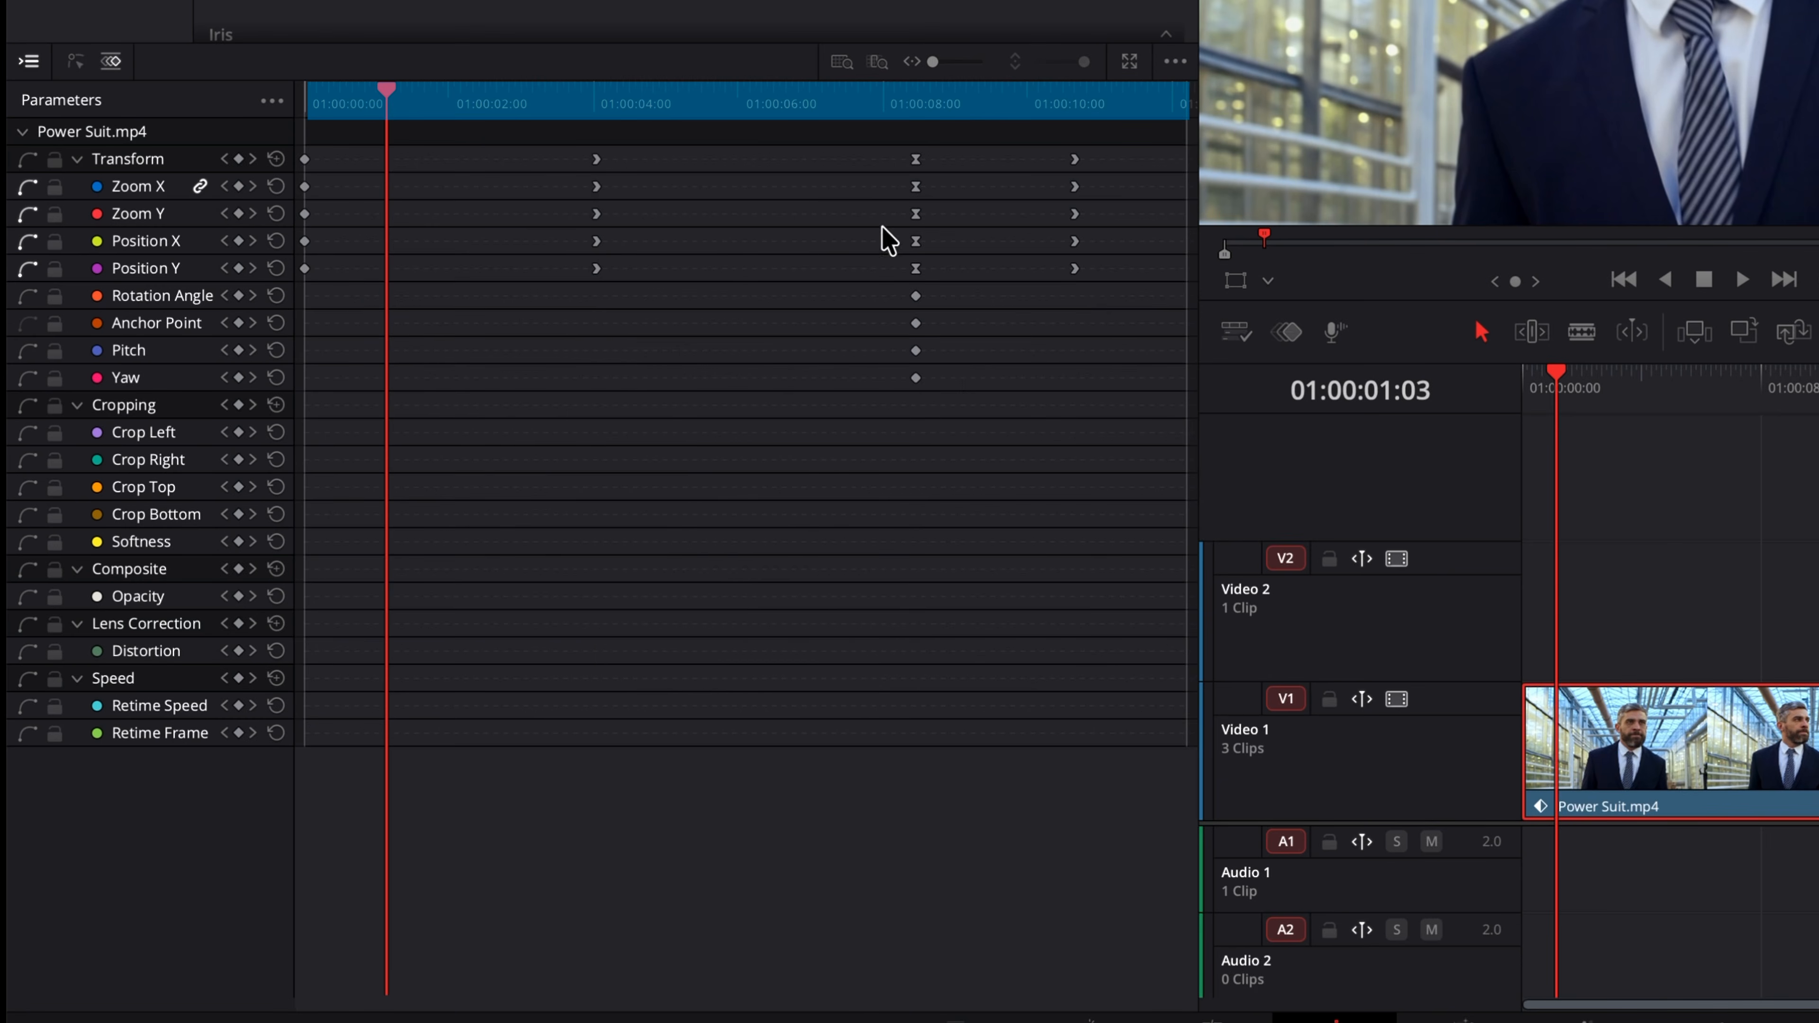
{"action": "left_click", "coordinate": [1177, 64]}
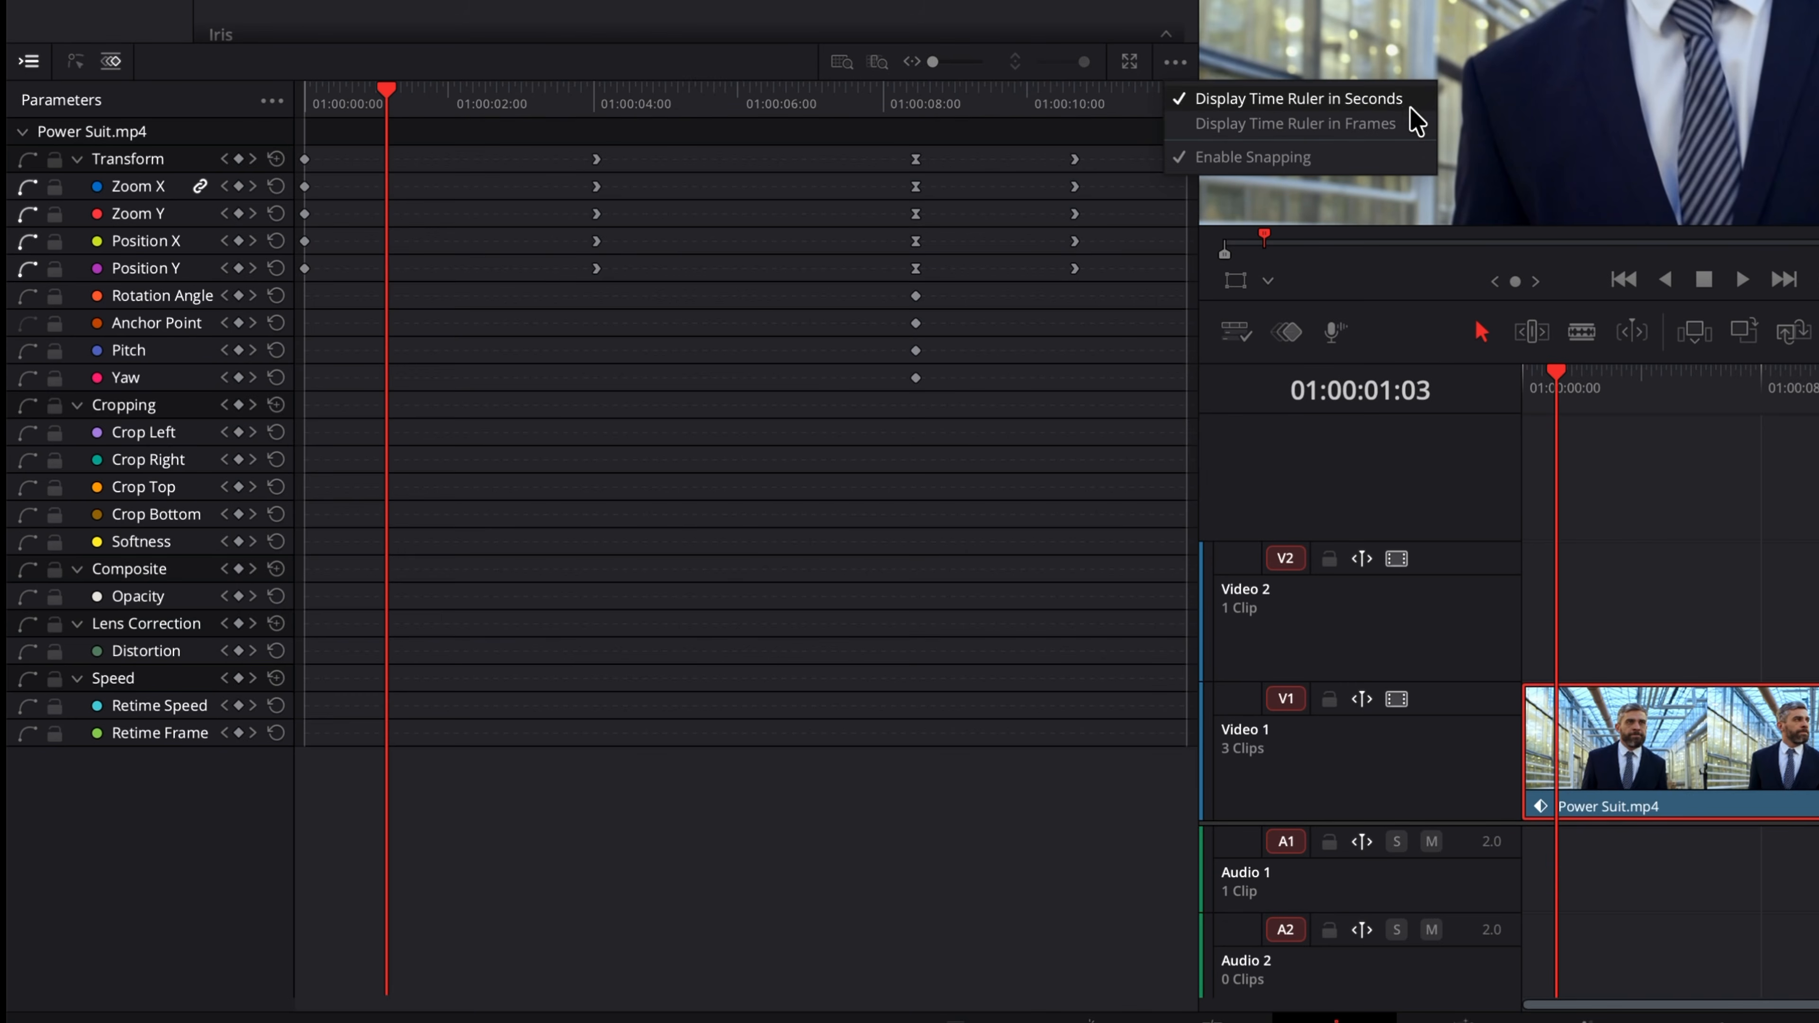
{"action": "left_click", "coordinate": [995, 146]}
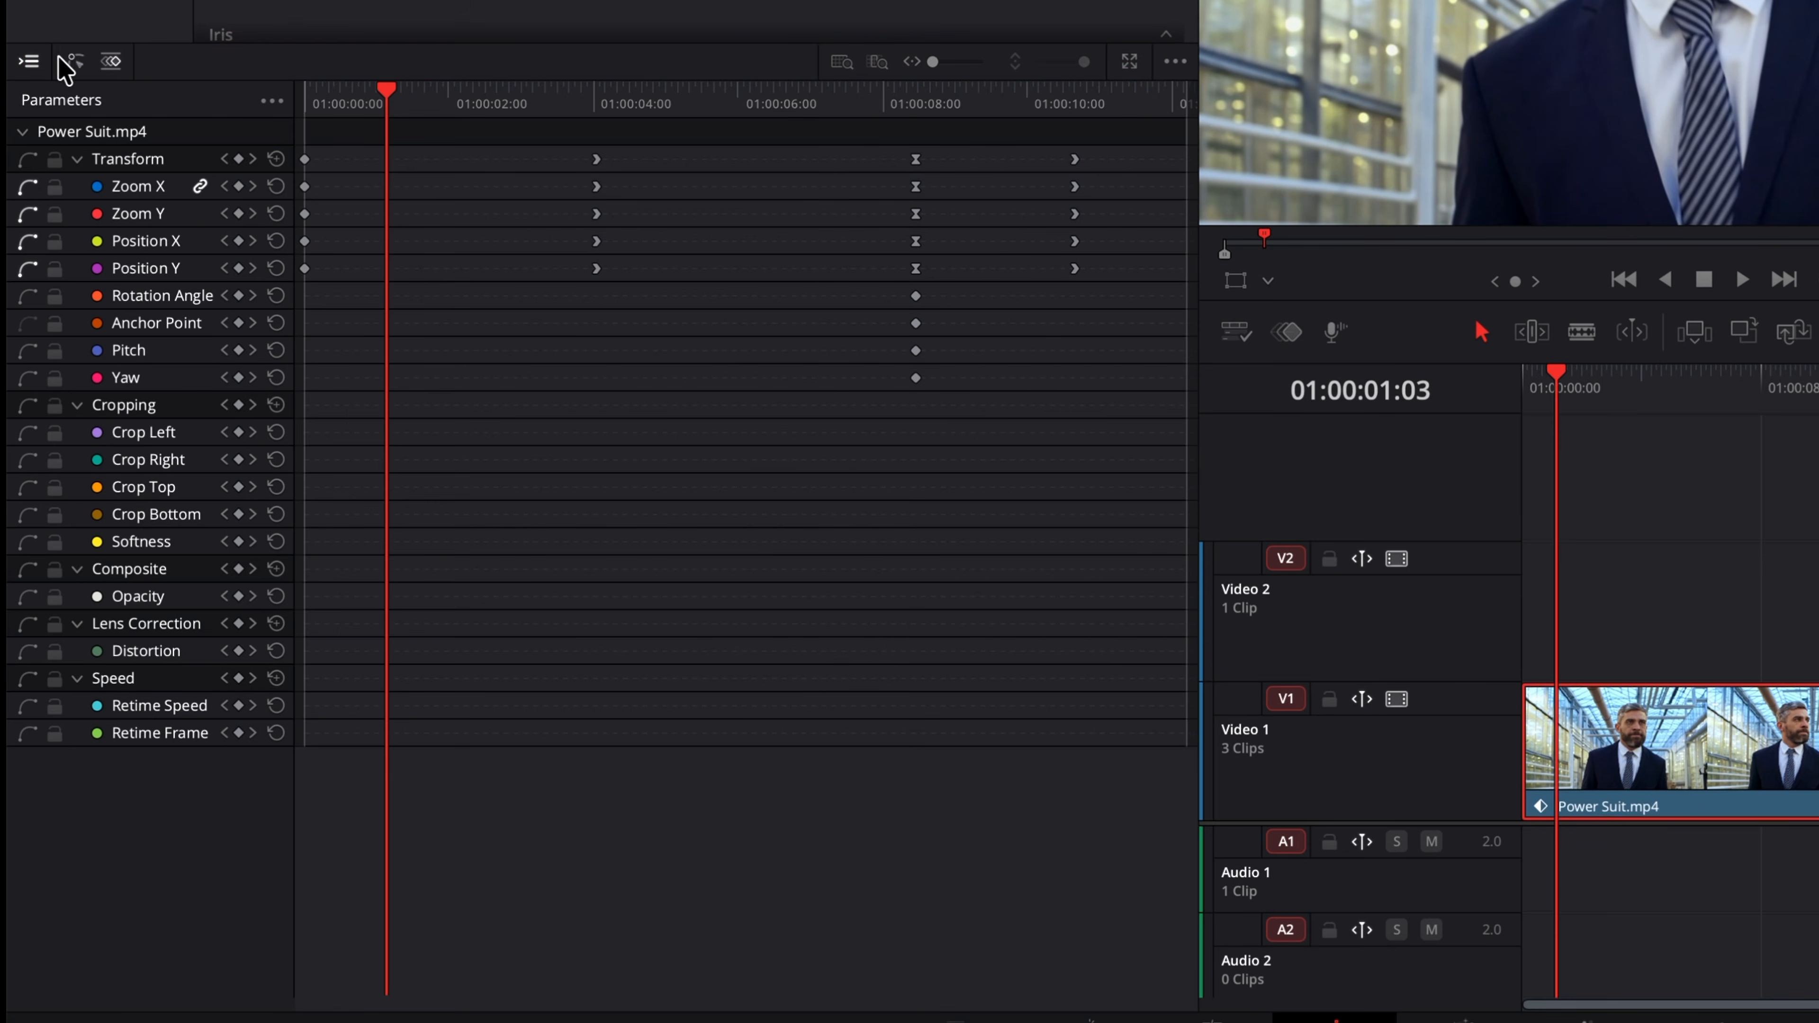
Step: Toggle the parameter list off and on, then switch to the curve view and back to keyframes
{"action": "left_click", "coordinate": [29, 61]}
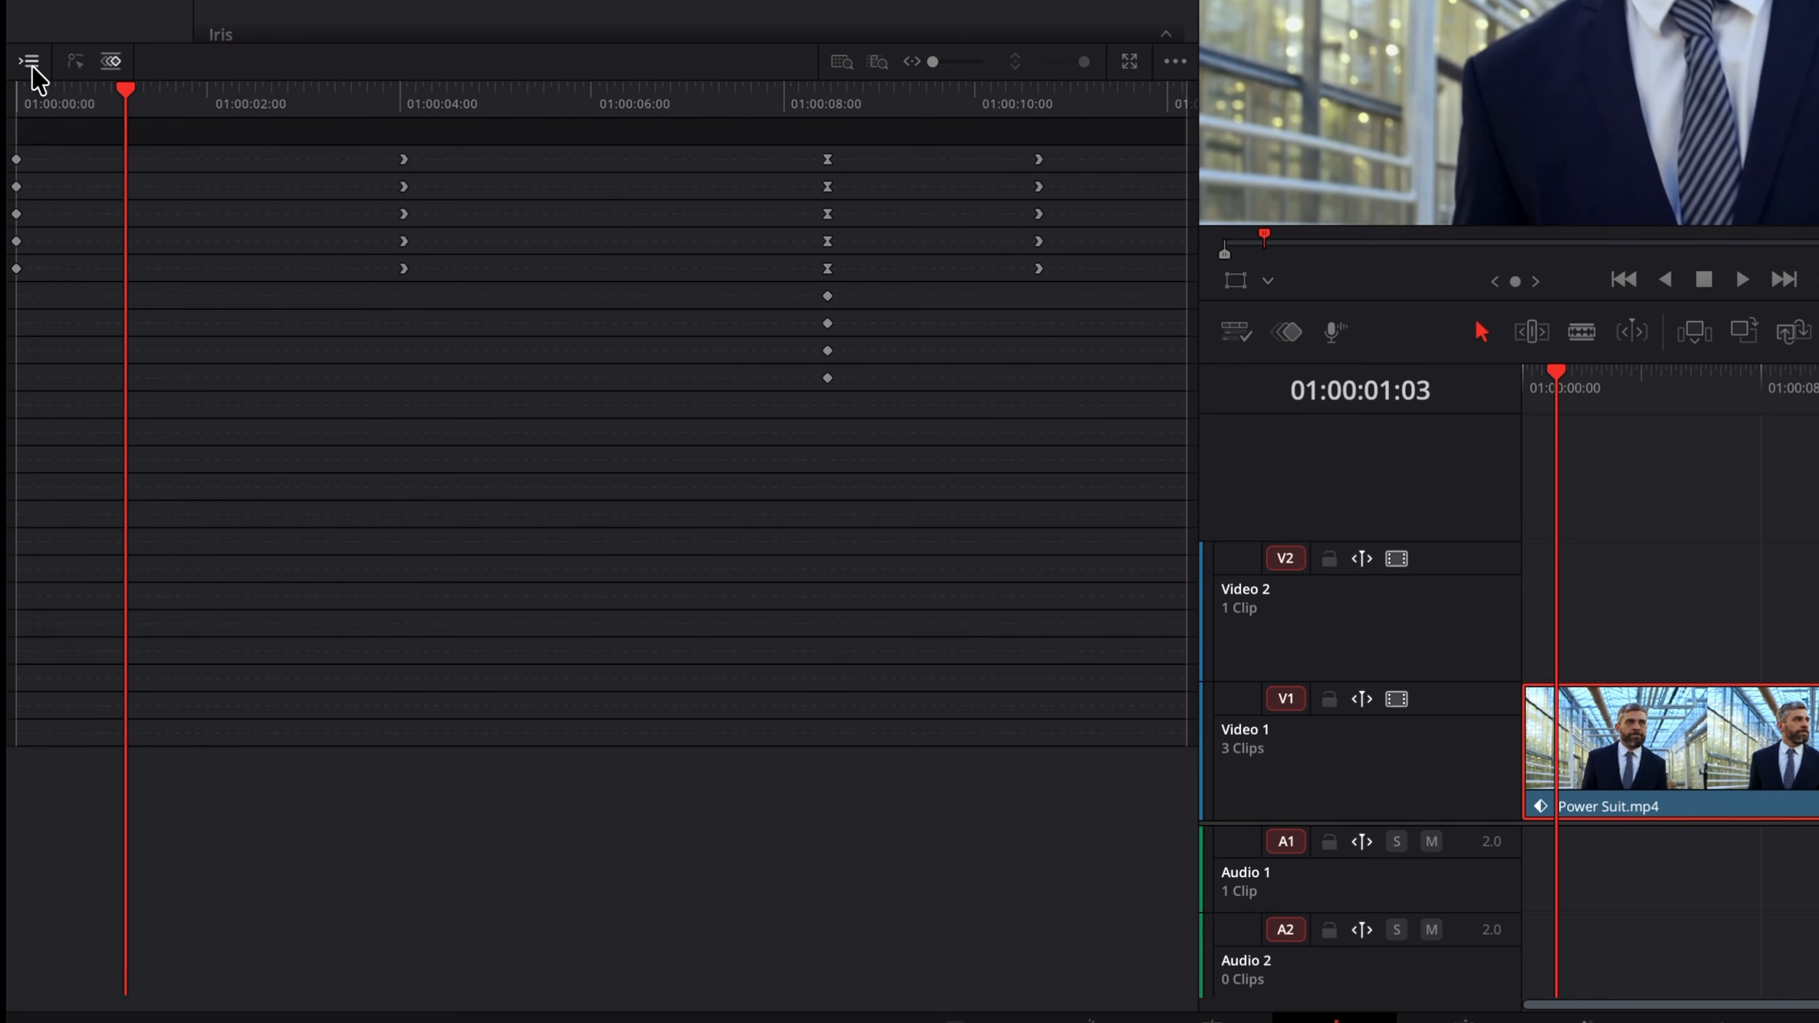
{"action": "left_click", "coordinate": [29, 61]}
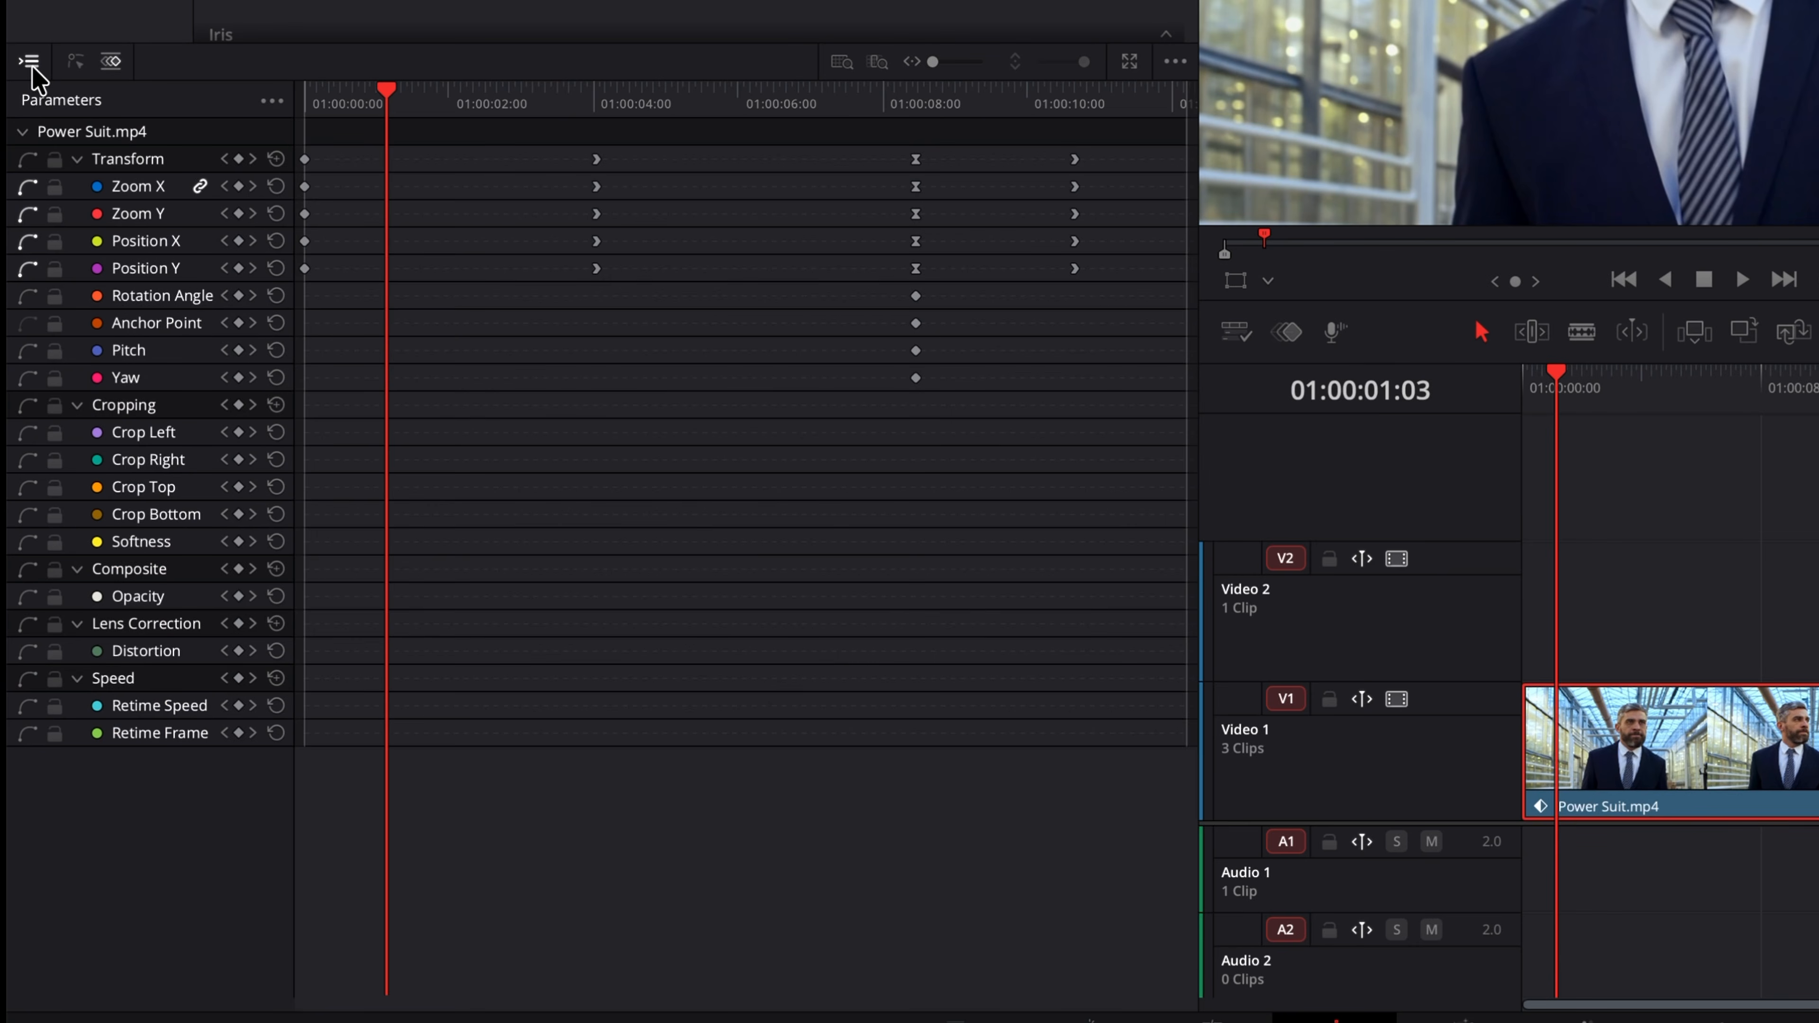
{"action": "left_click", "coordinate": [75, 63]}
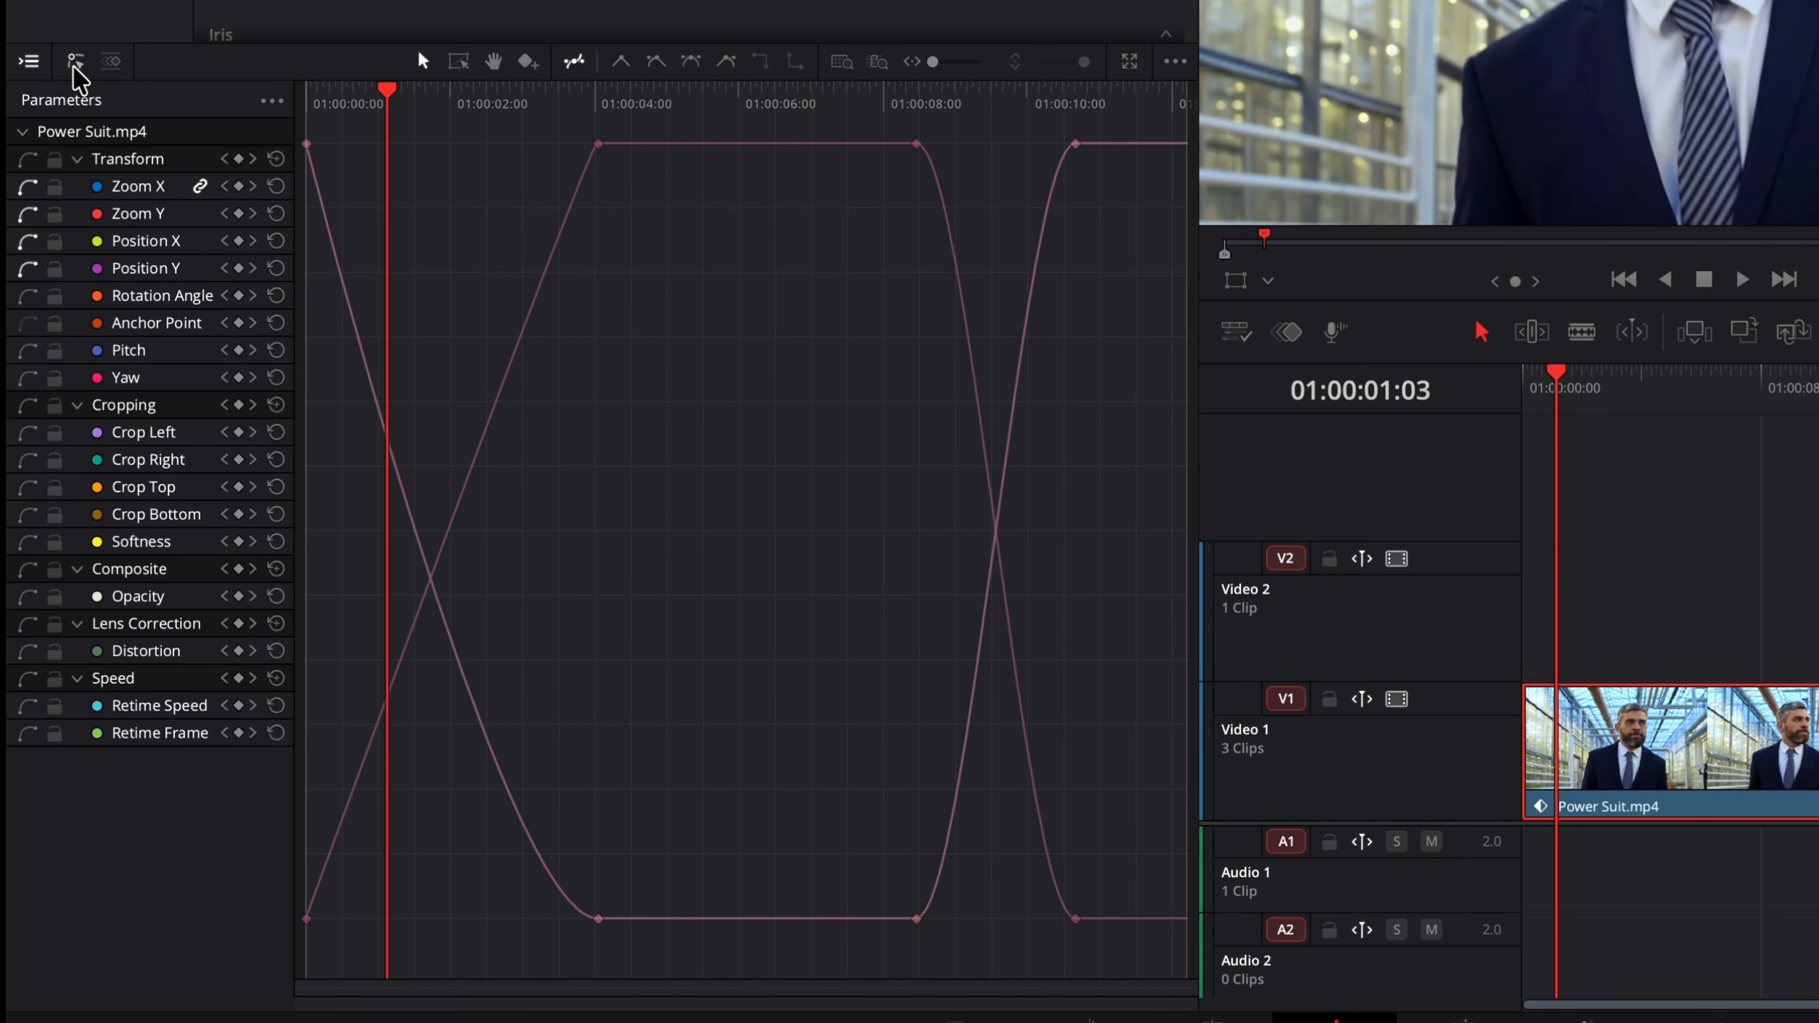
{"action": "left_click", "coordinate": [111, 63]}
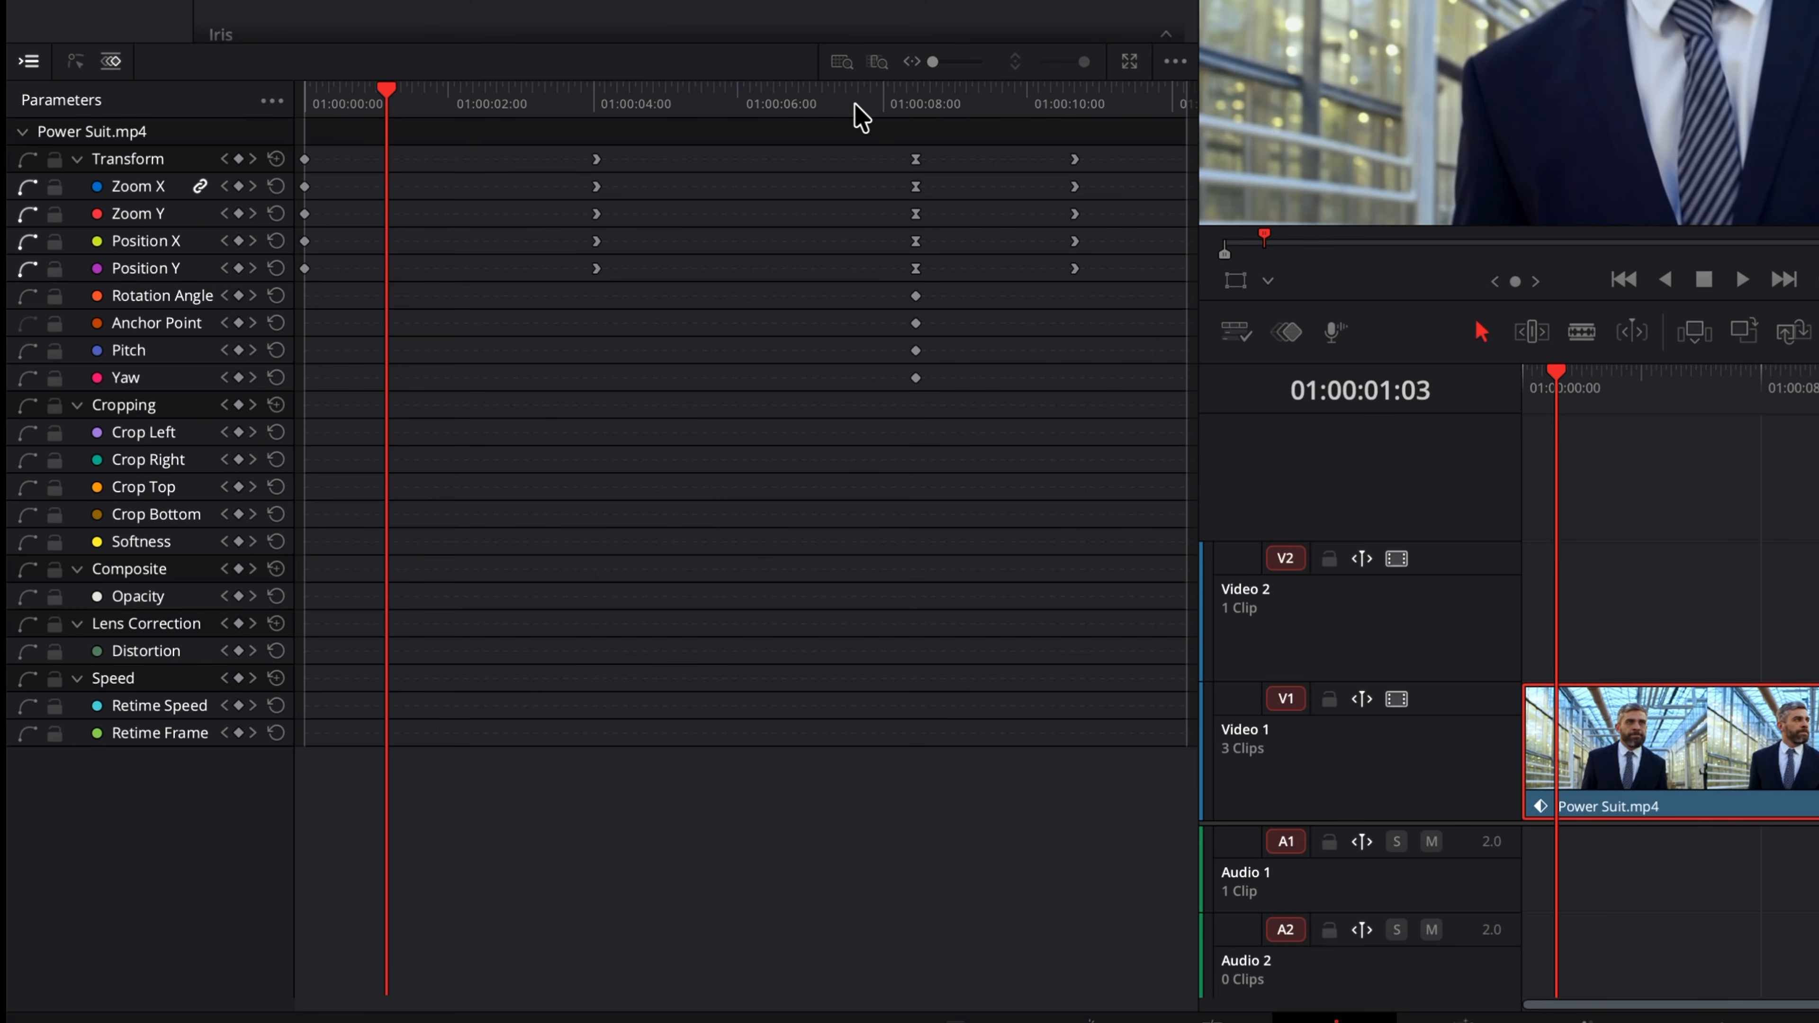
Step: Move the playhead to about 01:00:03:13 and zoom the keyframe timeline in and out
{"action": "left_click_drag", "start_coordinate": [392, 108], "coordinate": [563, 106]}
{"action": "left_click", "coordinate": [876, 62]}
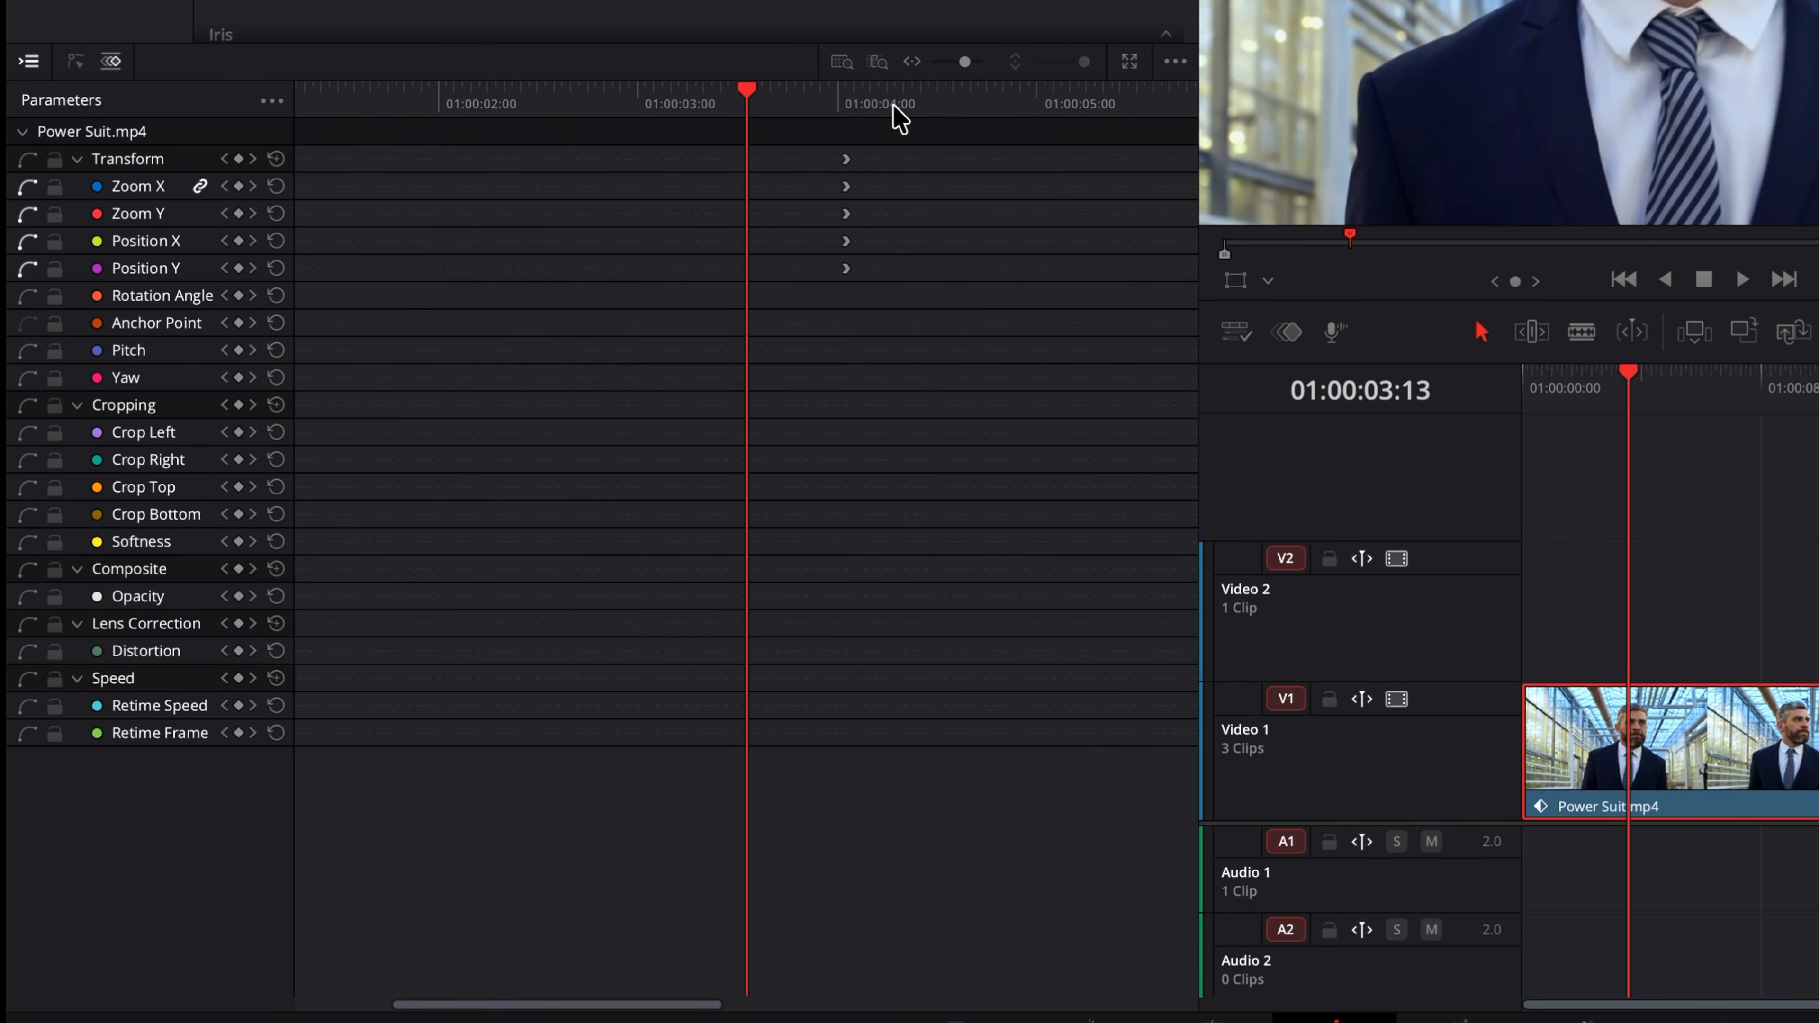
{"action": "left_click_drag", "start_coordinate": [965, 62], "coordinate": [931, 61]}
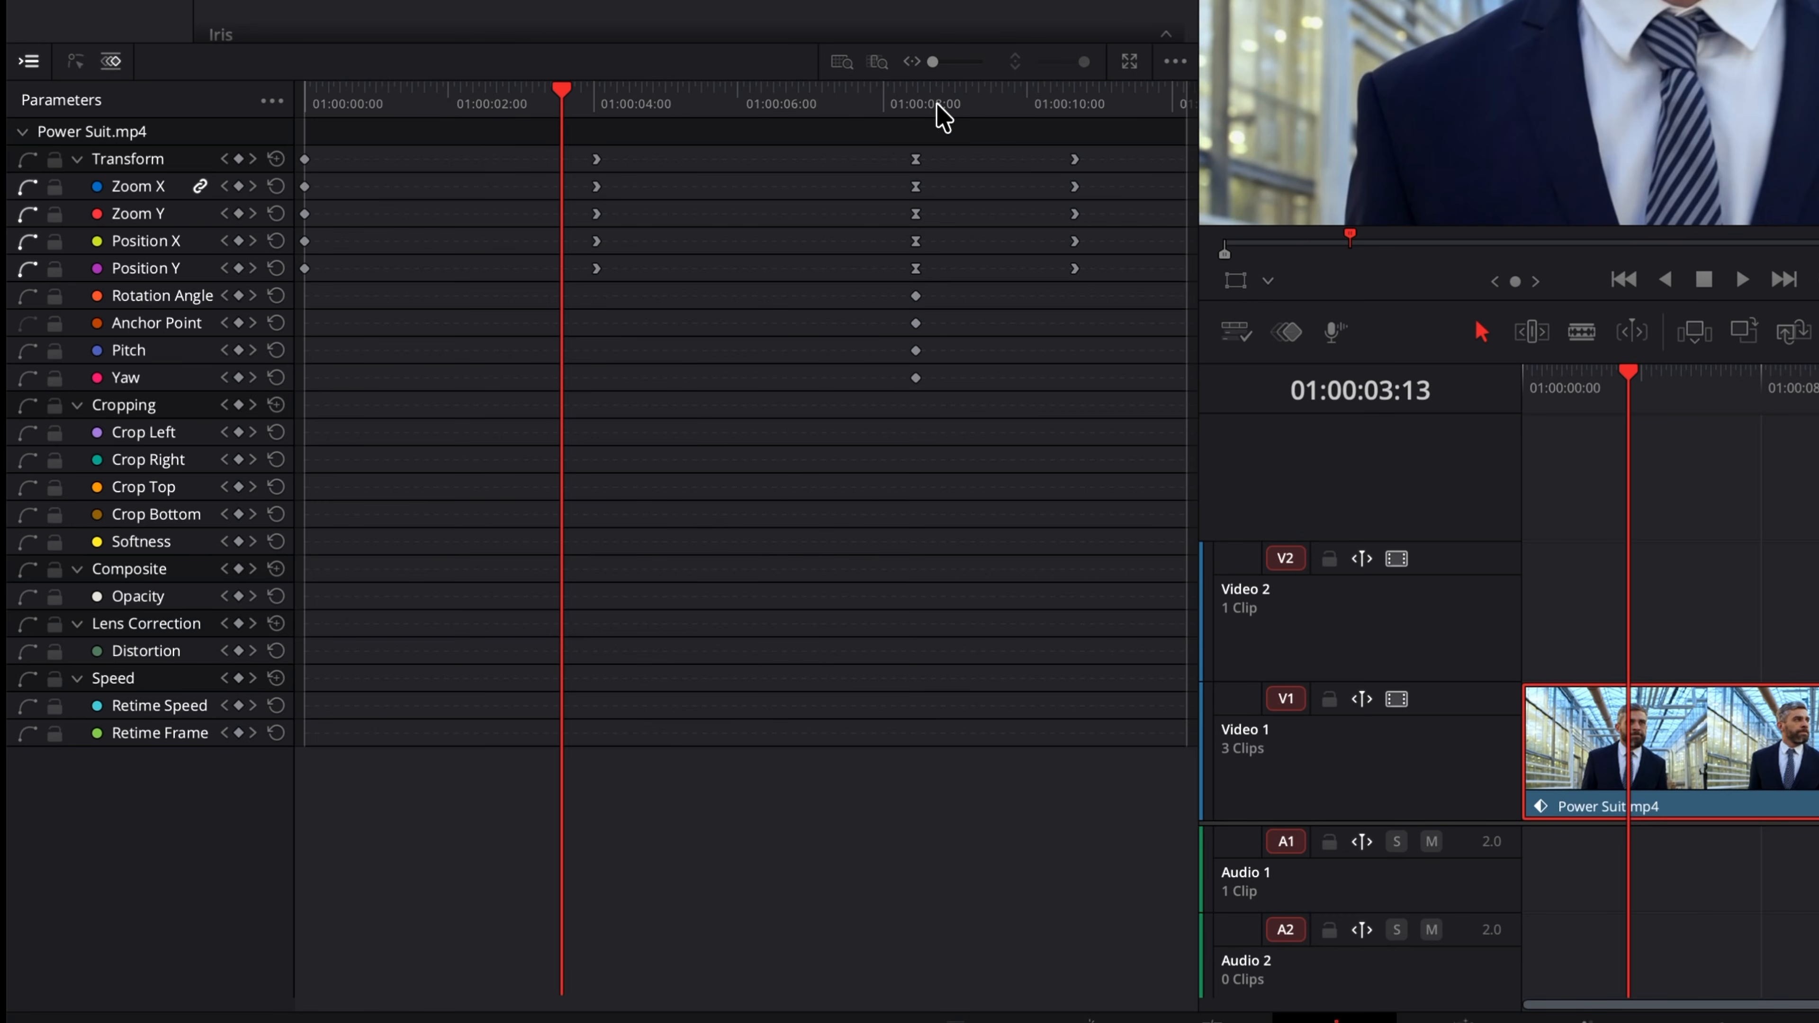
Step: Detach the Keyframe Editor into a floating window, resize it, and close it back into the panel
{"action": "left_click", "coordinate": [1129, 63]}
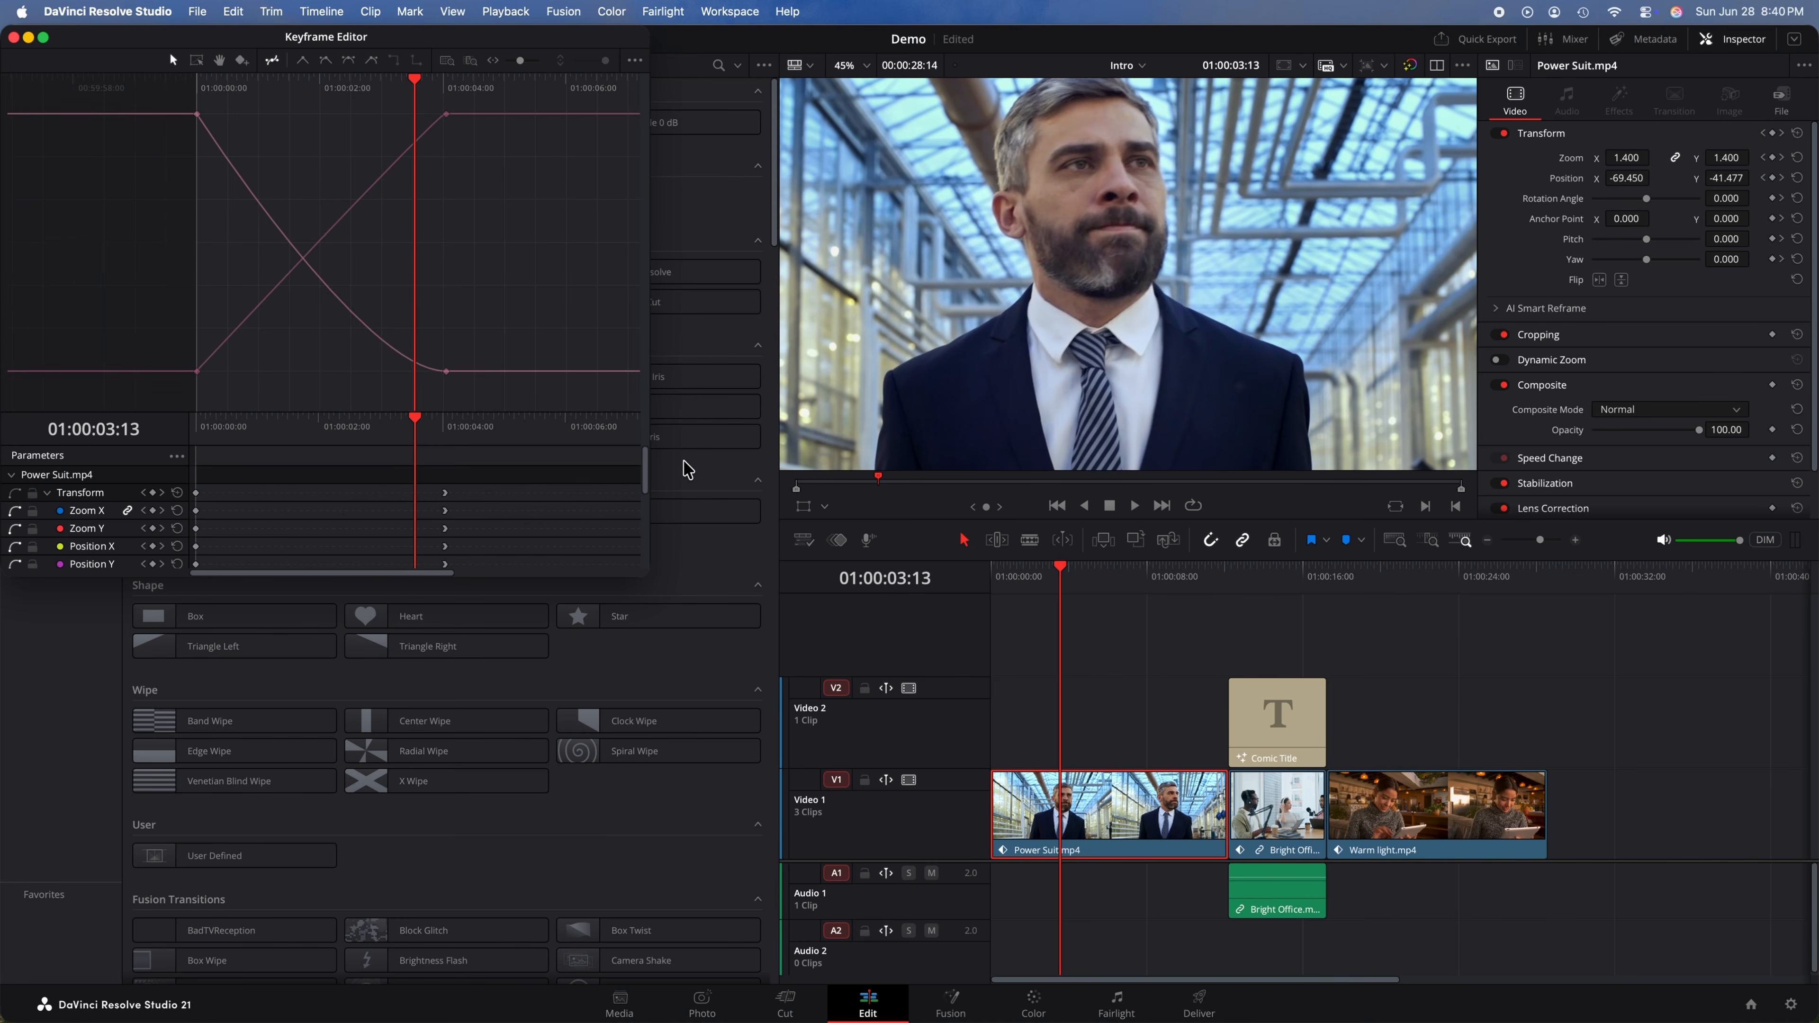
{"action": "left_click_drag", "start_coordinate": [648, 574], "coordinate": [1072, 676]}
{"action": "left_click_drag", "start_coordinate": [535, 483], "coordinate": [538, 399]}
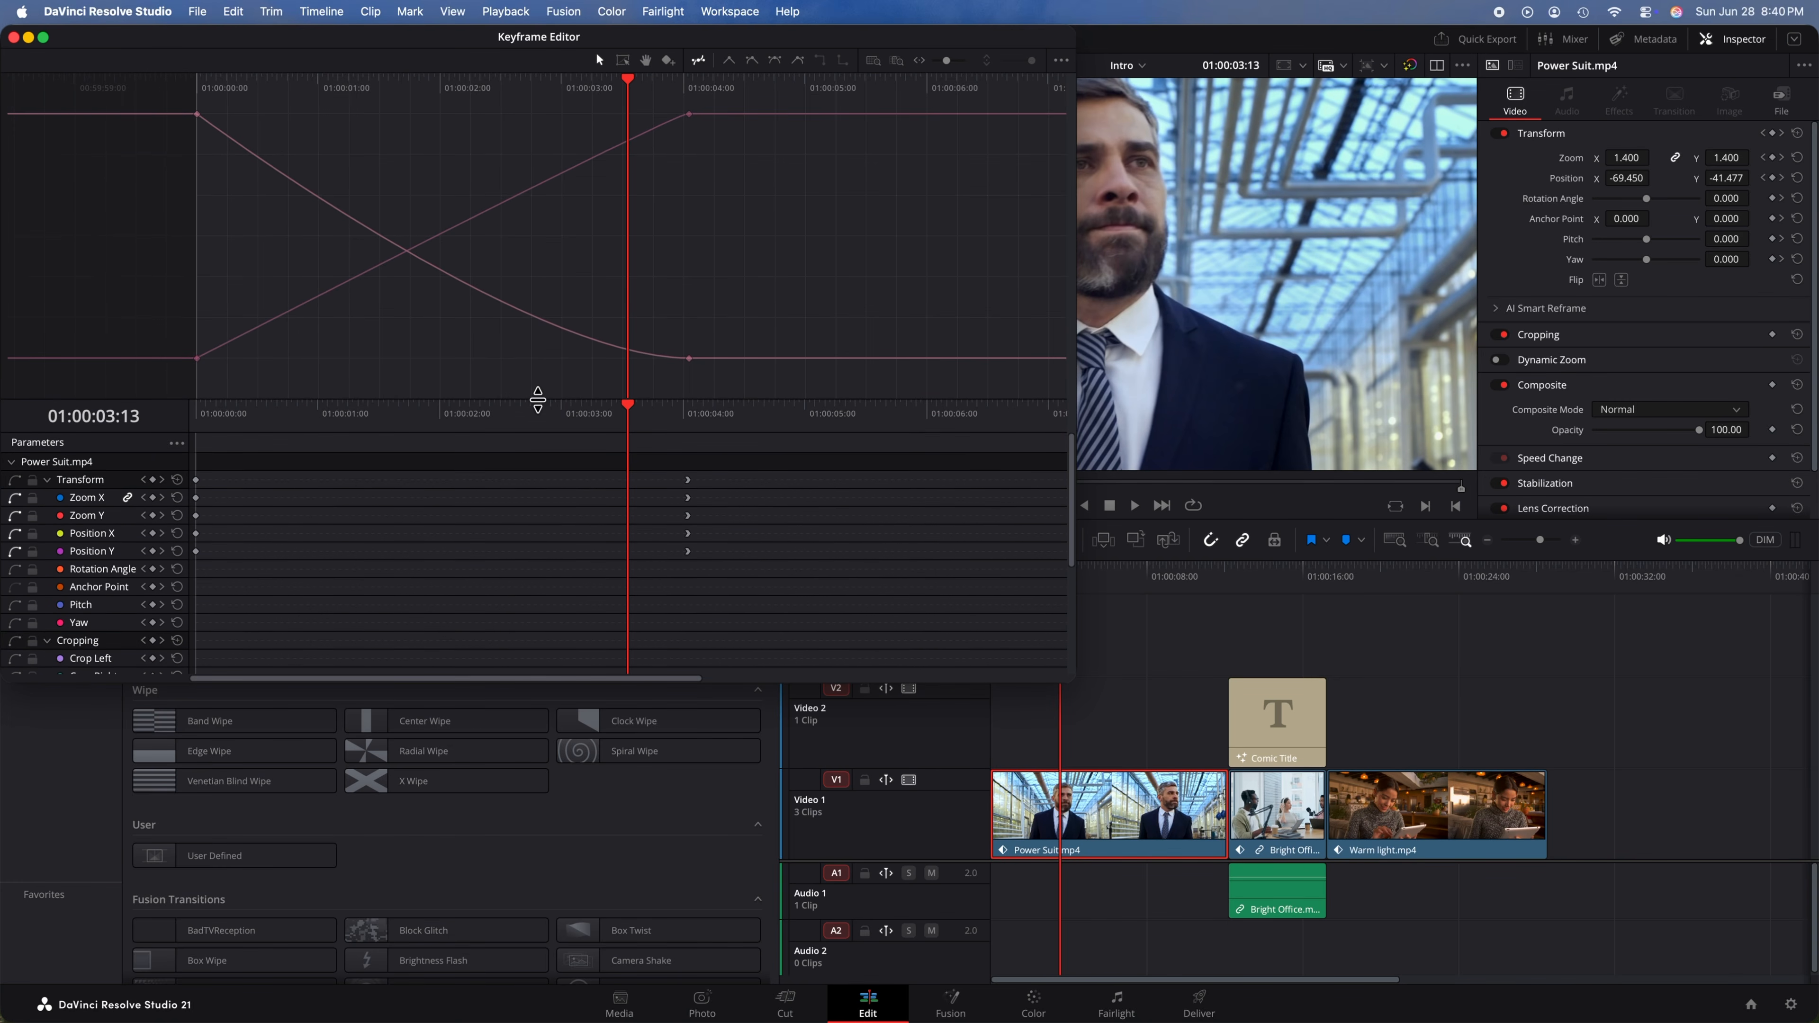
{"action": "scroll", "coordinate": [535, 404], "scroll_direction": "right", "scroll_amount": 1}
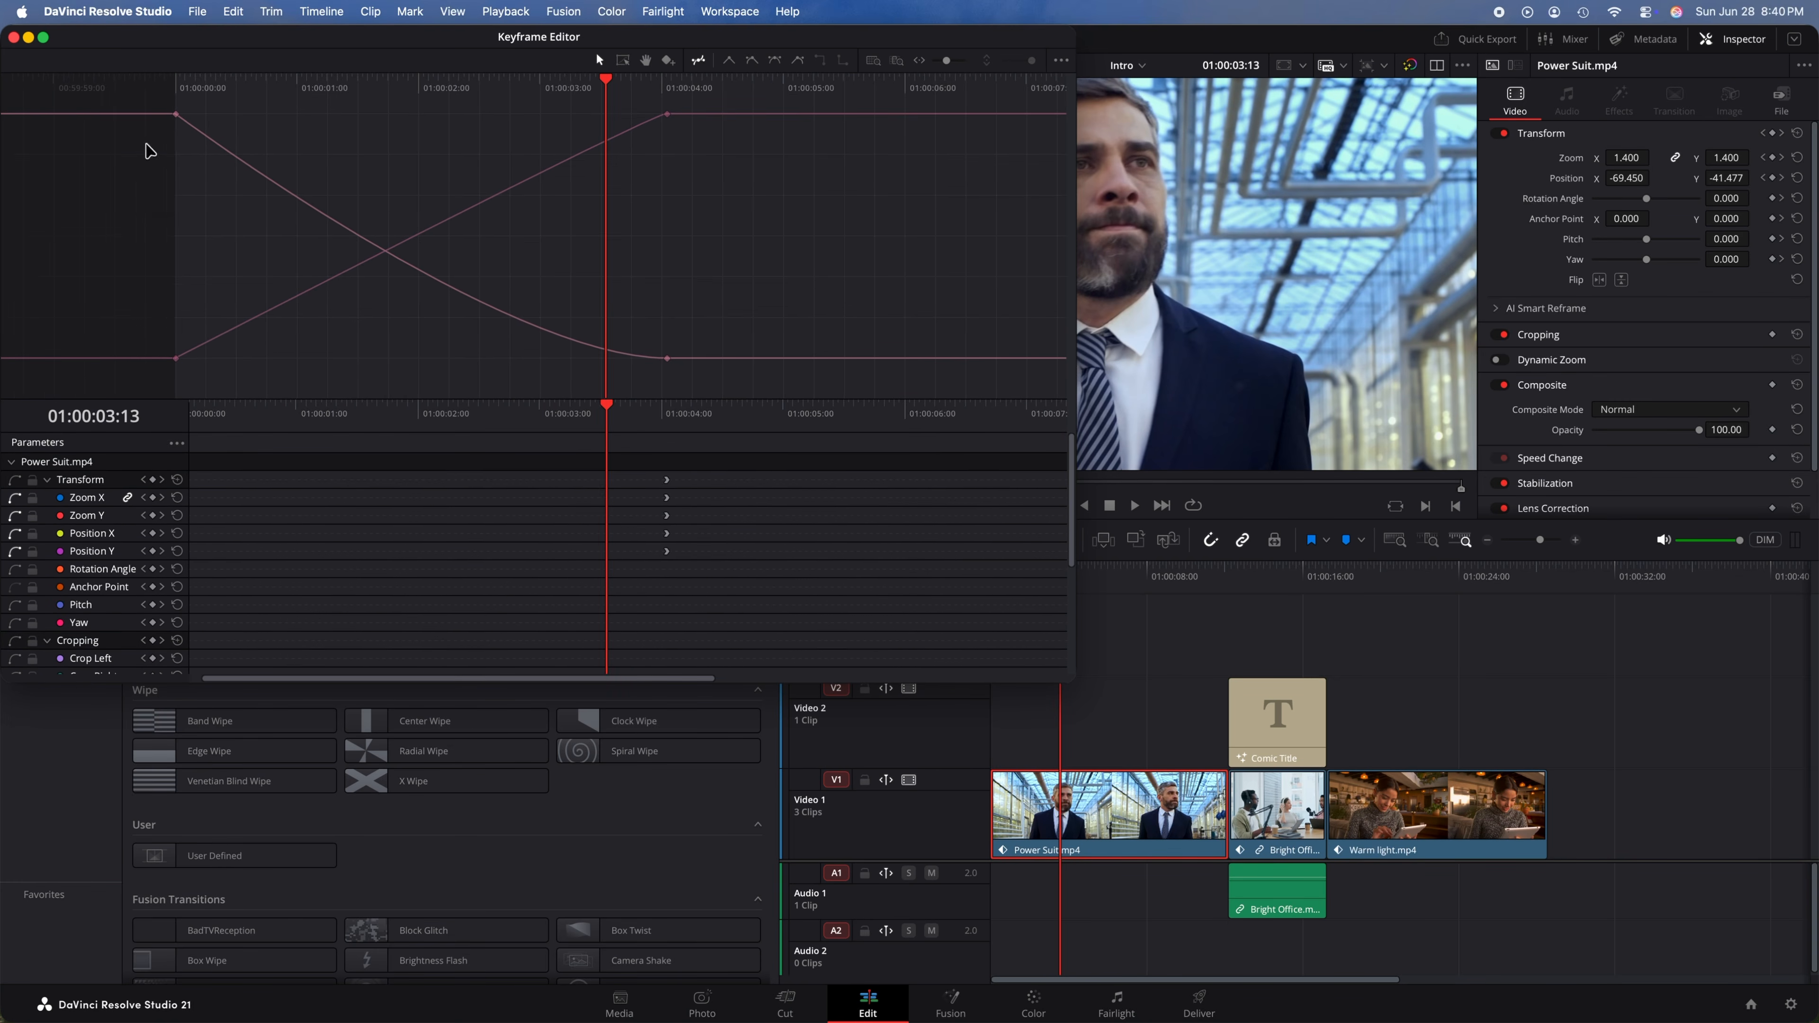
{"action": "left_click", "coordinate": [14, 38]}
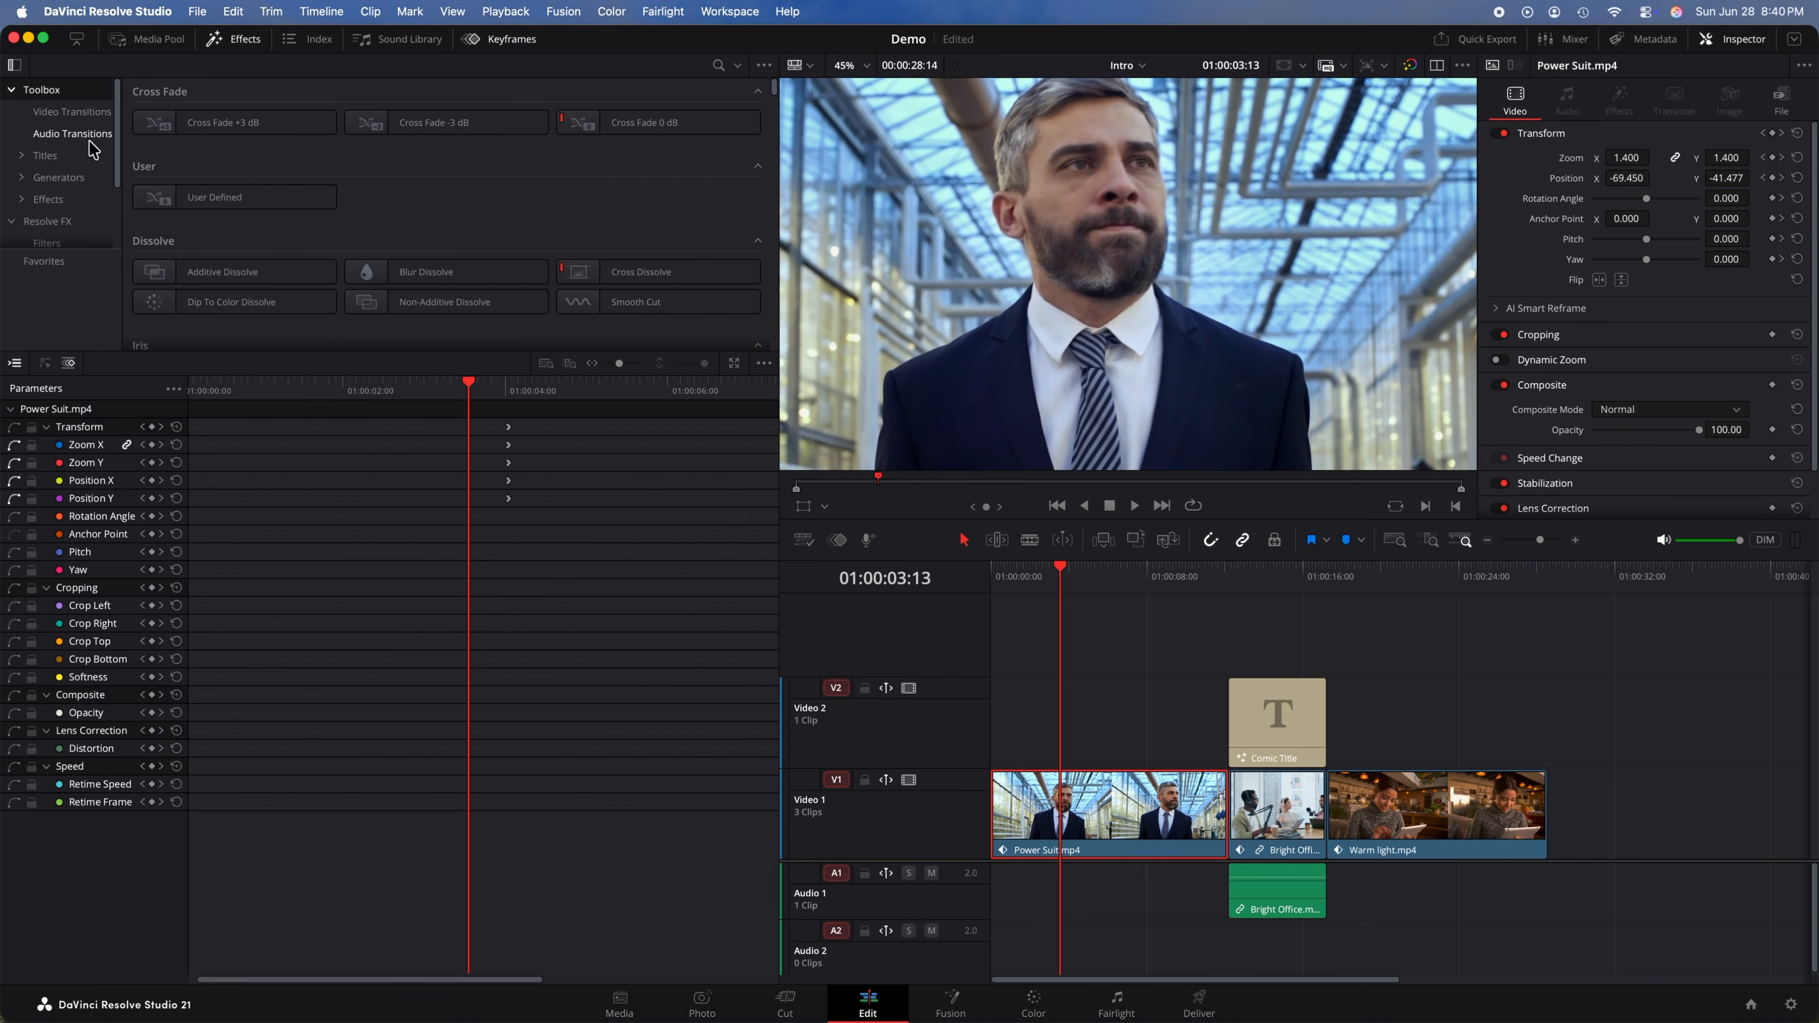
Step: Fit all keyframes into the panel and set the playhead to about 01:00:03:11
{"action": "left_click", "coordinate": [547, 365]}
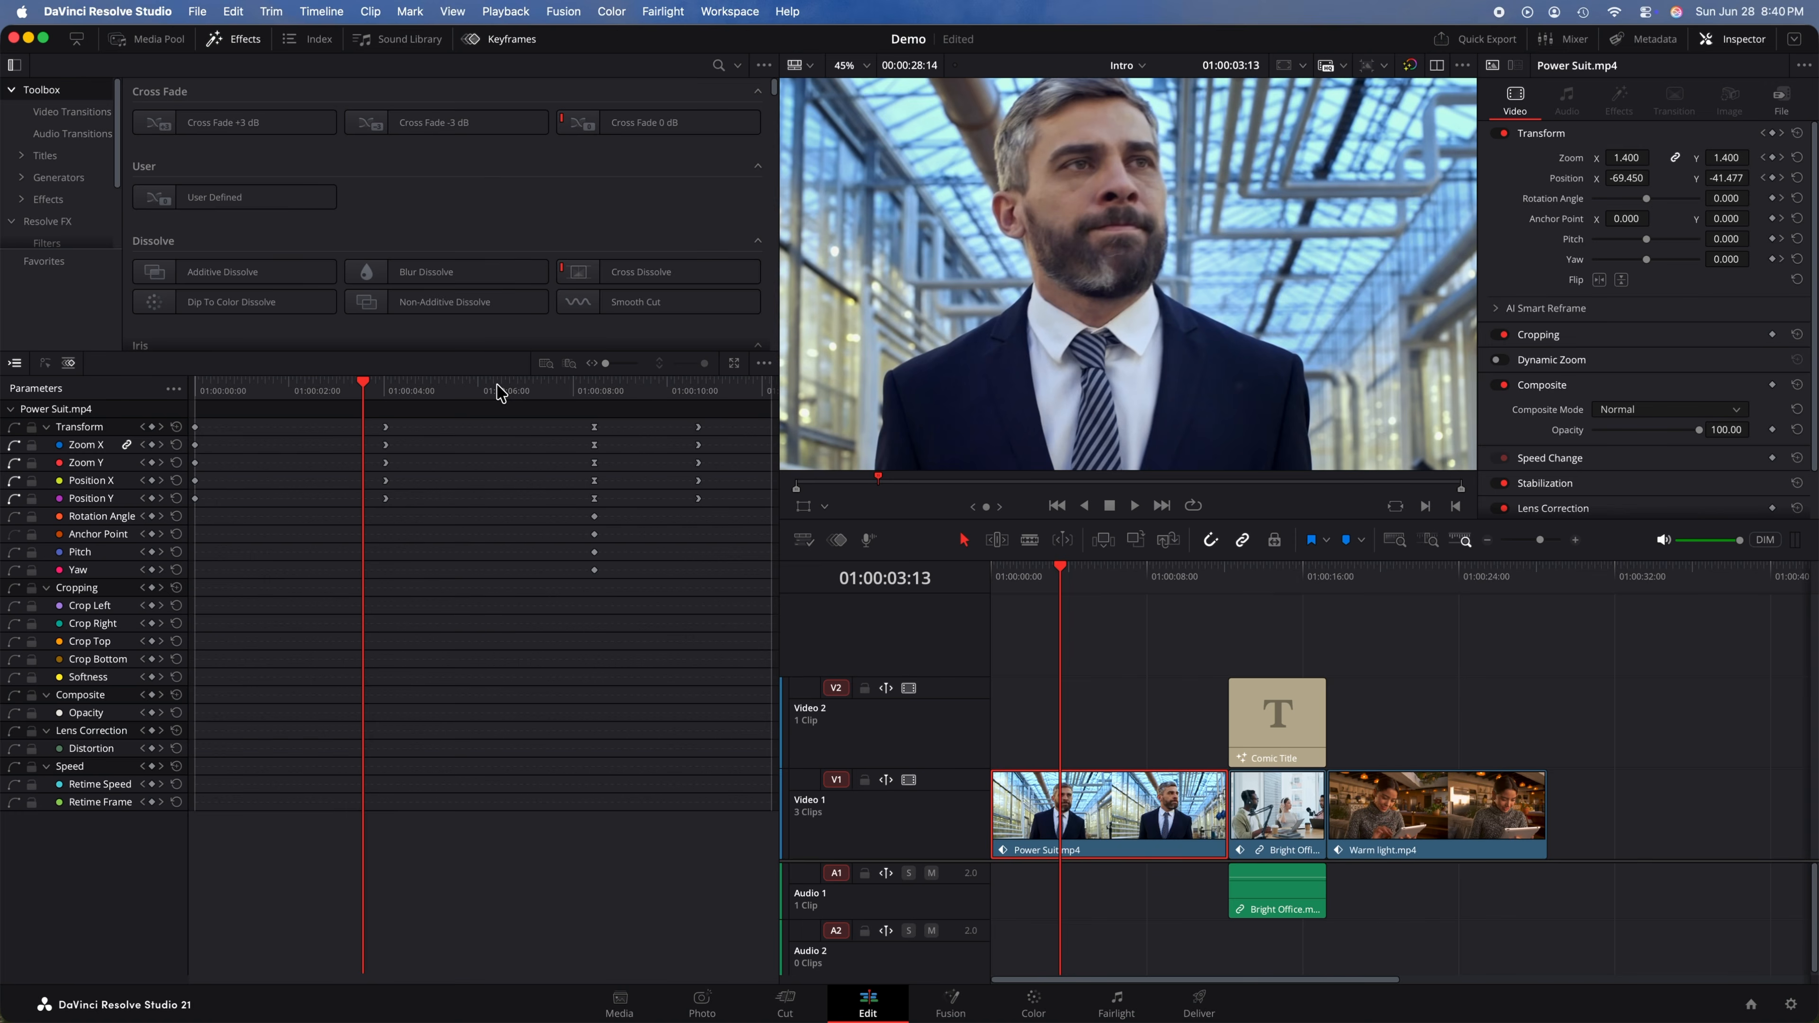
{"action": "mouse_move", "coordinate": [372, 394]}
{"action": "left_mouse_down"}
{"action": "mouse_move", "coordinate": [237, 395]}
{"action": "mouse_move", "coordinate": [497, 409]}
{"action": "mouse_move", "coordinate": [349, 413]}
{"action": "left_mouse_up"}
{"action": "left_click", "coordinate": [1049, 573]}
{"action": "left_click_drag", "start_coordinate": [1049, 573], "coordinate": [1114, 584]}
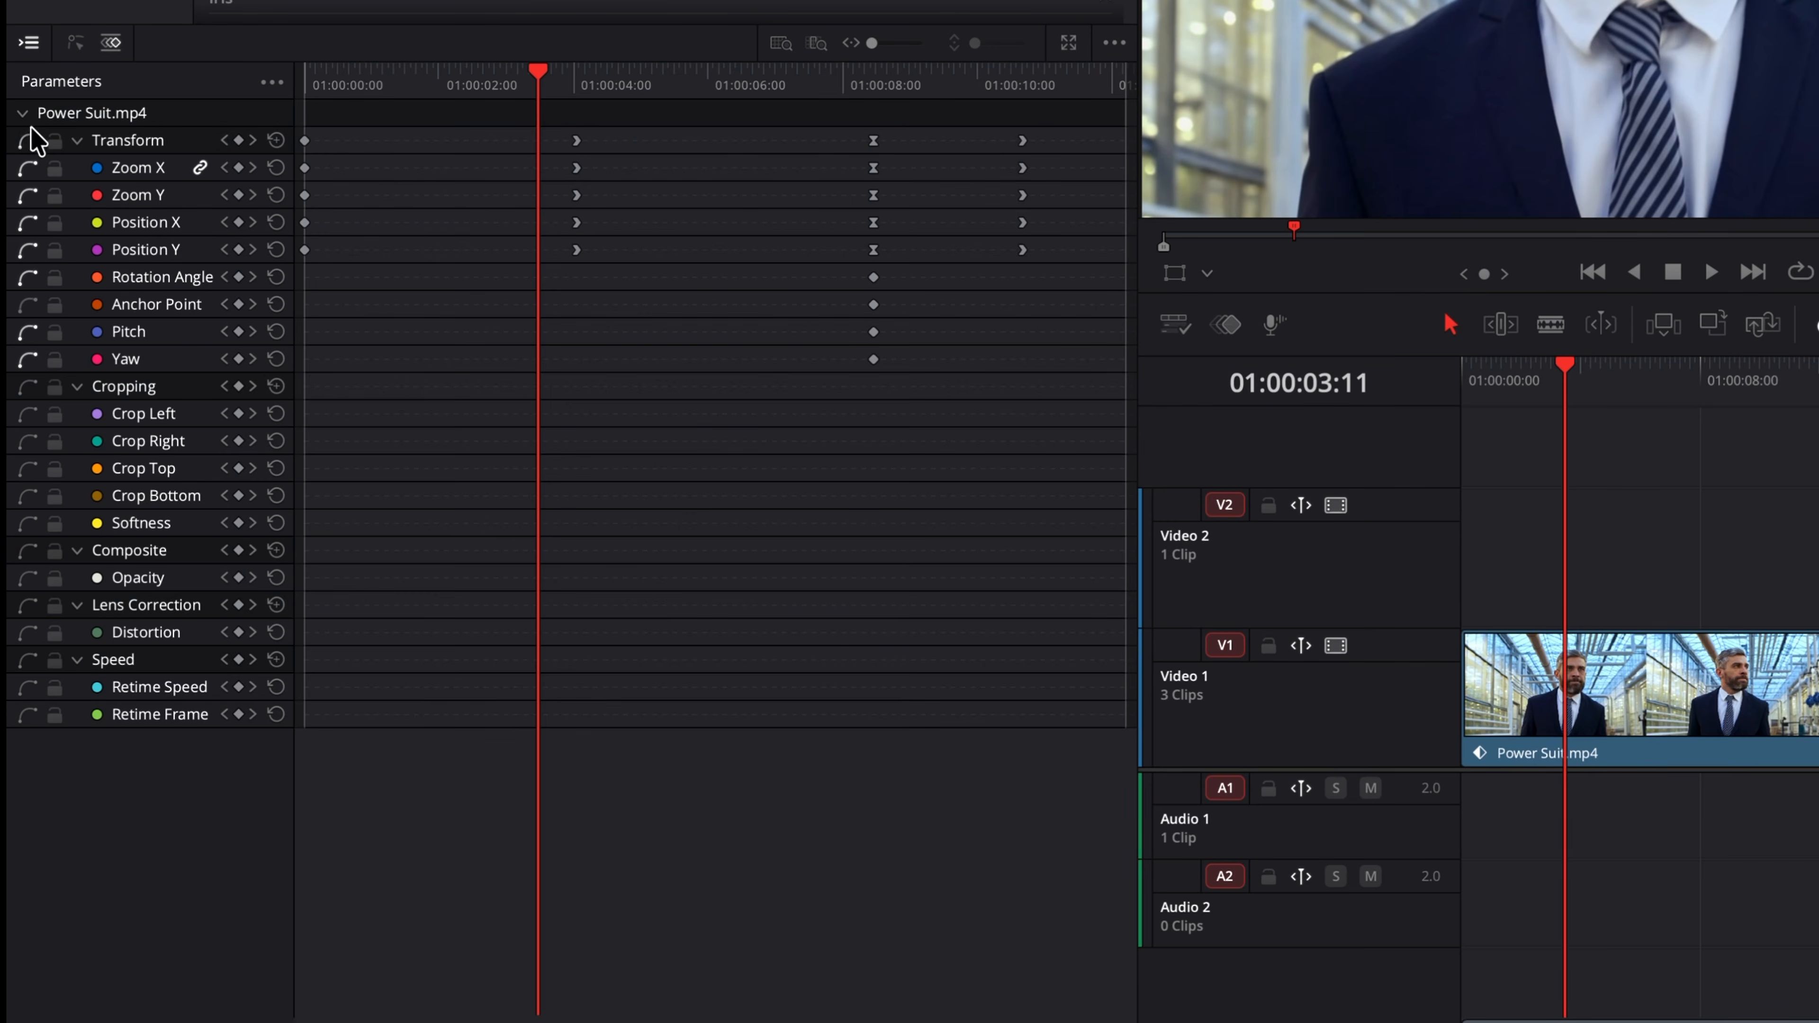
Step: Collapse and expand the clip's parameter groups individually, then with Collapse All and Expand All Parameters
{"action": "left_click", "coordinate": [22, 114]}
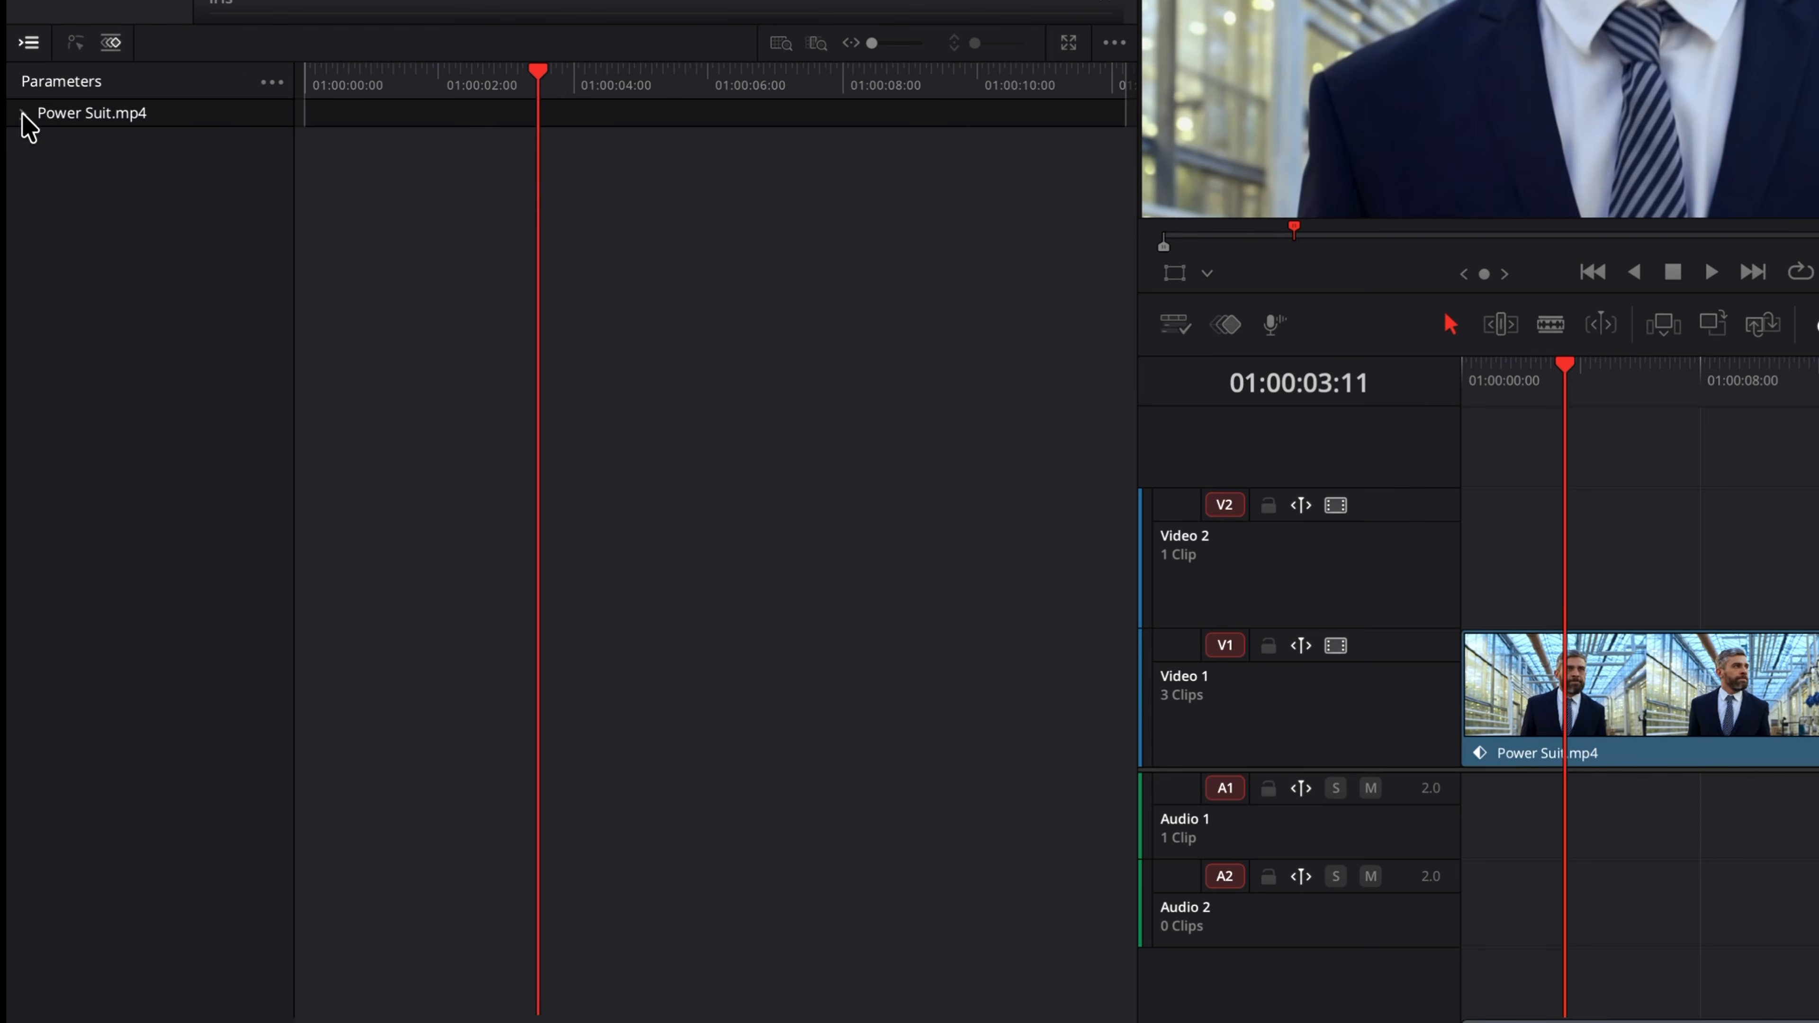
{"action": "left_click", "coordinate": [22, 114]}
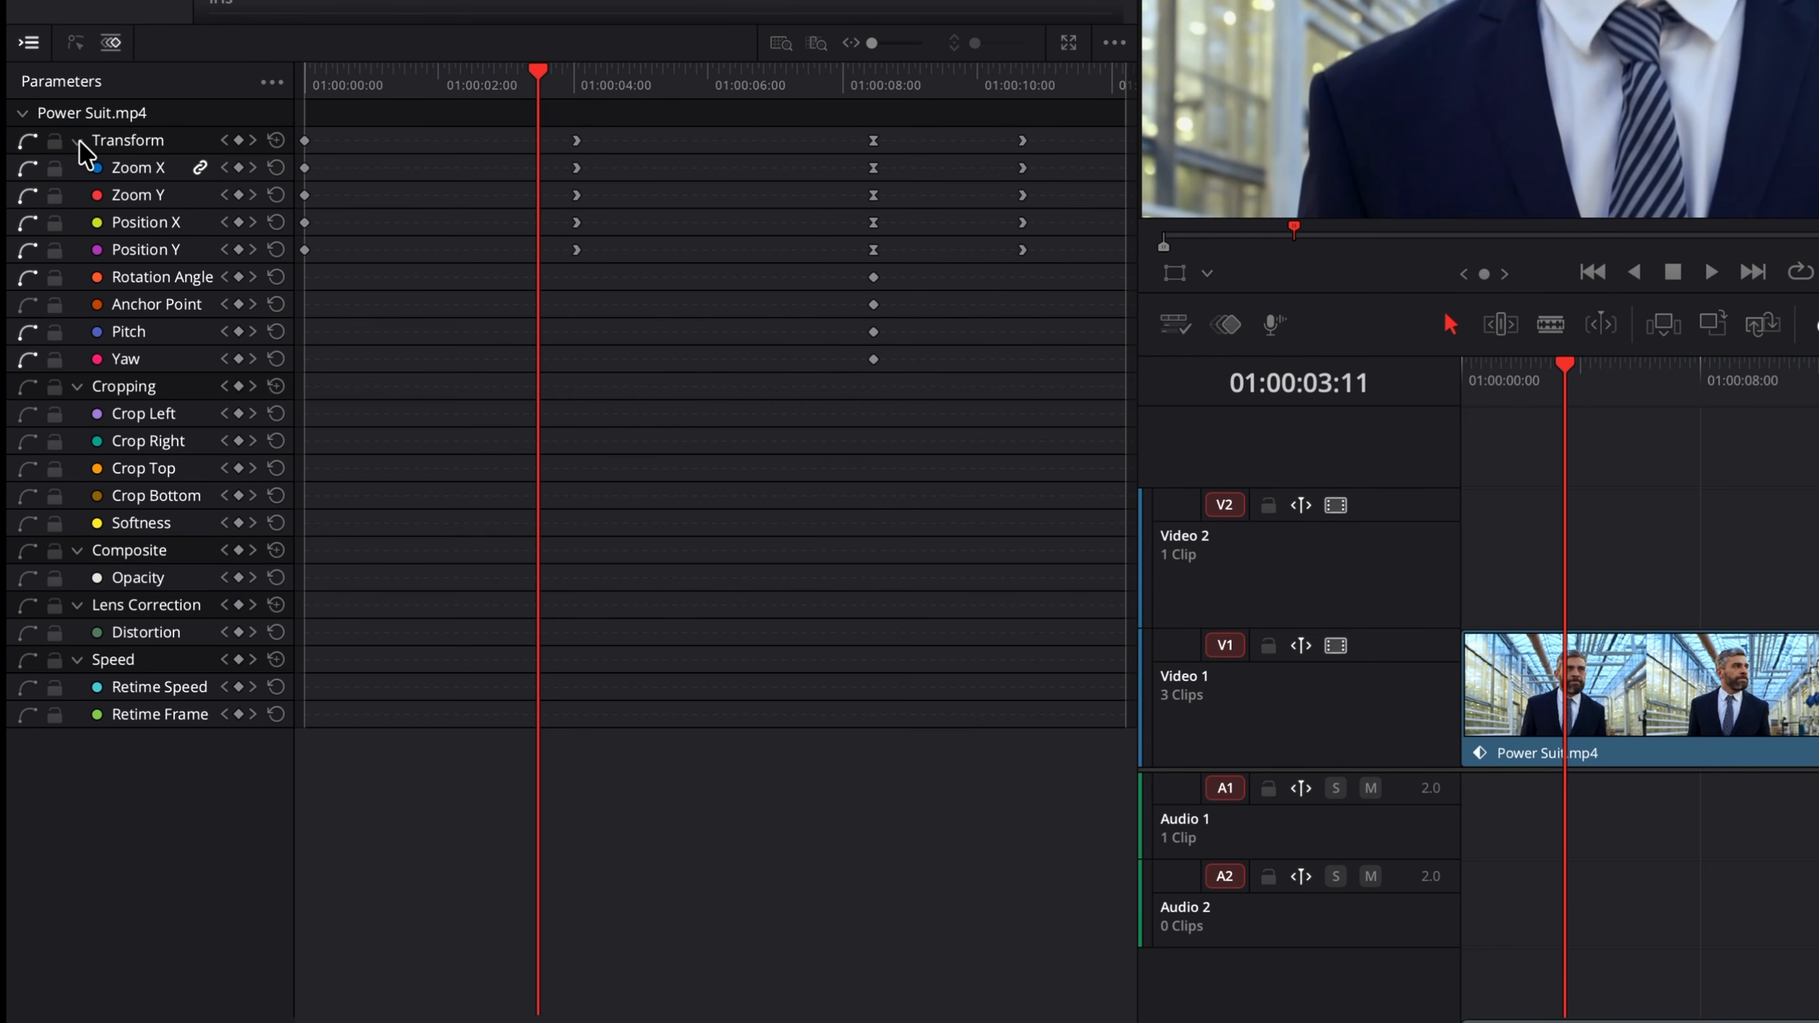
{"action": "left_click", "coordinate": [79, 143]}
{"action": "left_click", "coordinate": [79, 142]}
{"action": "left_click", "coordinate": [272, 83]}
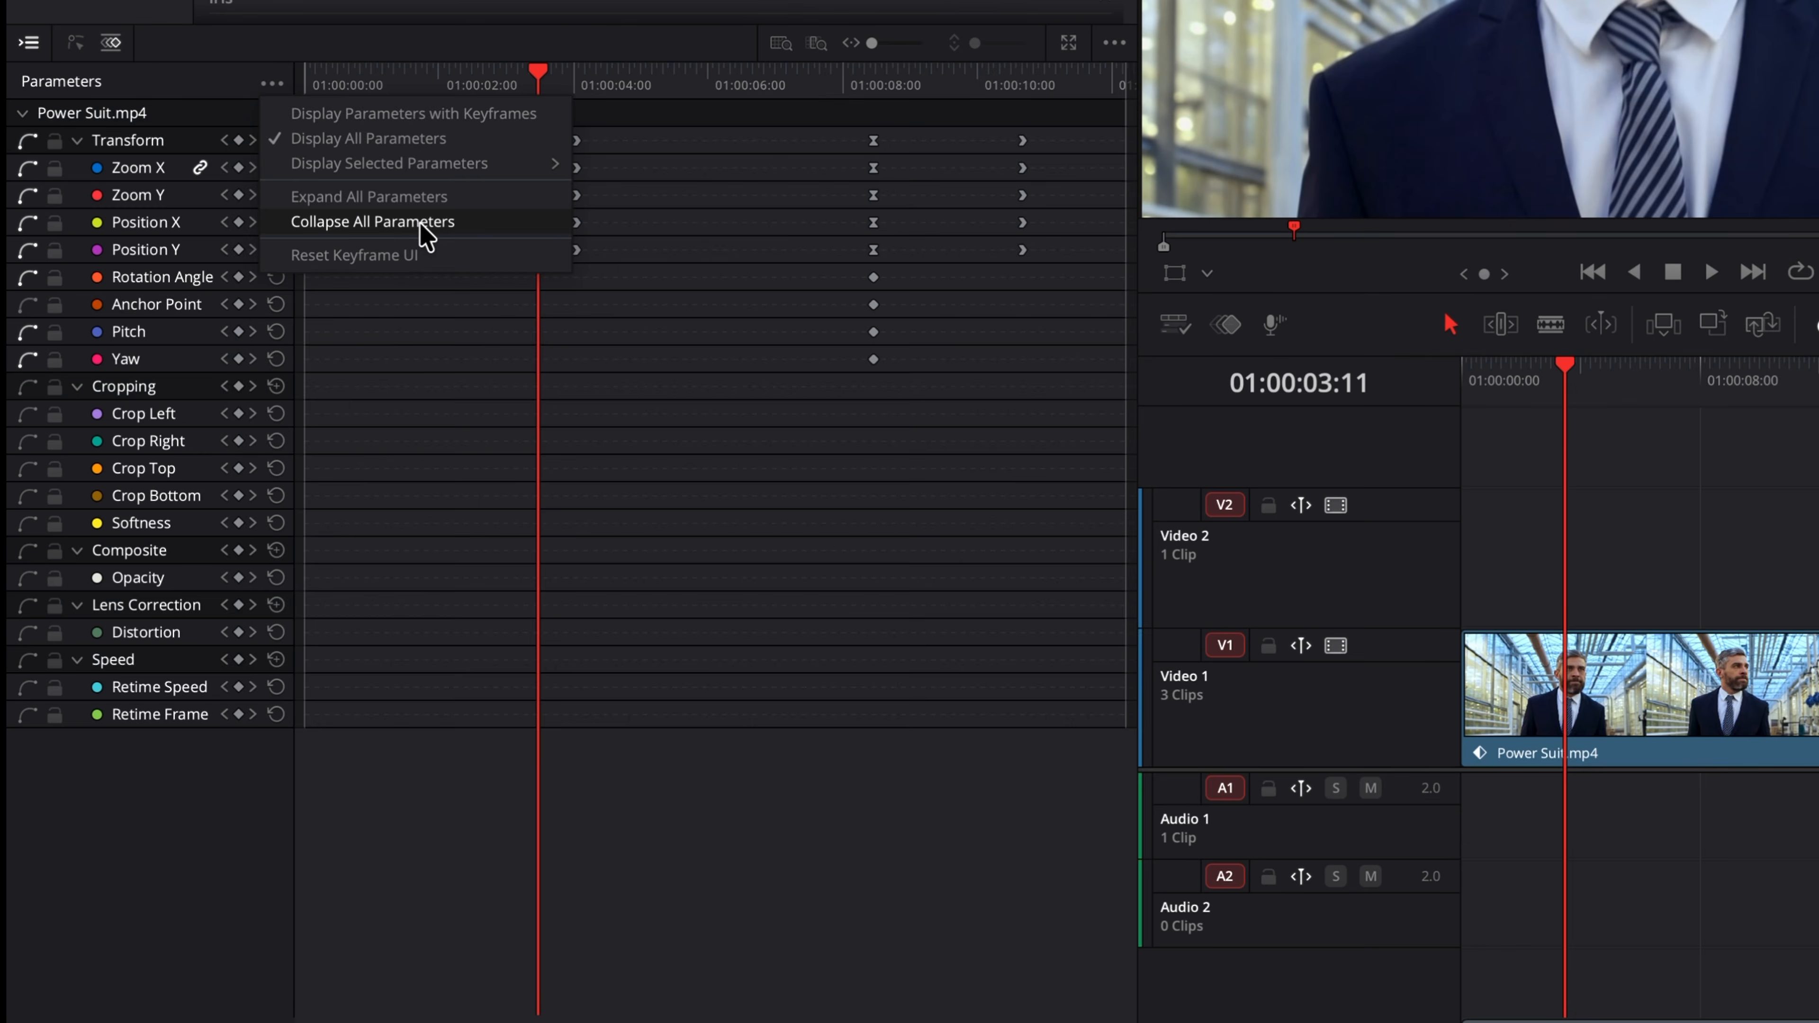
{"action": "left_click", "coordinate": [422, 224]}
{"action": "left_click", "coordinate": [270, 82]}
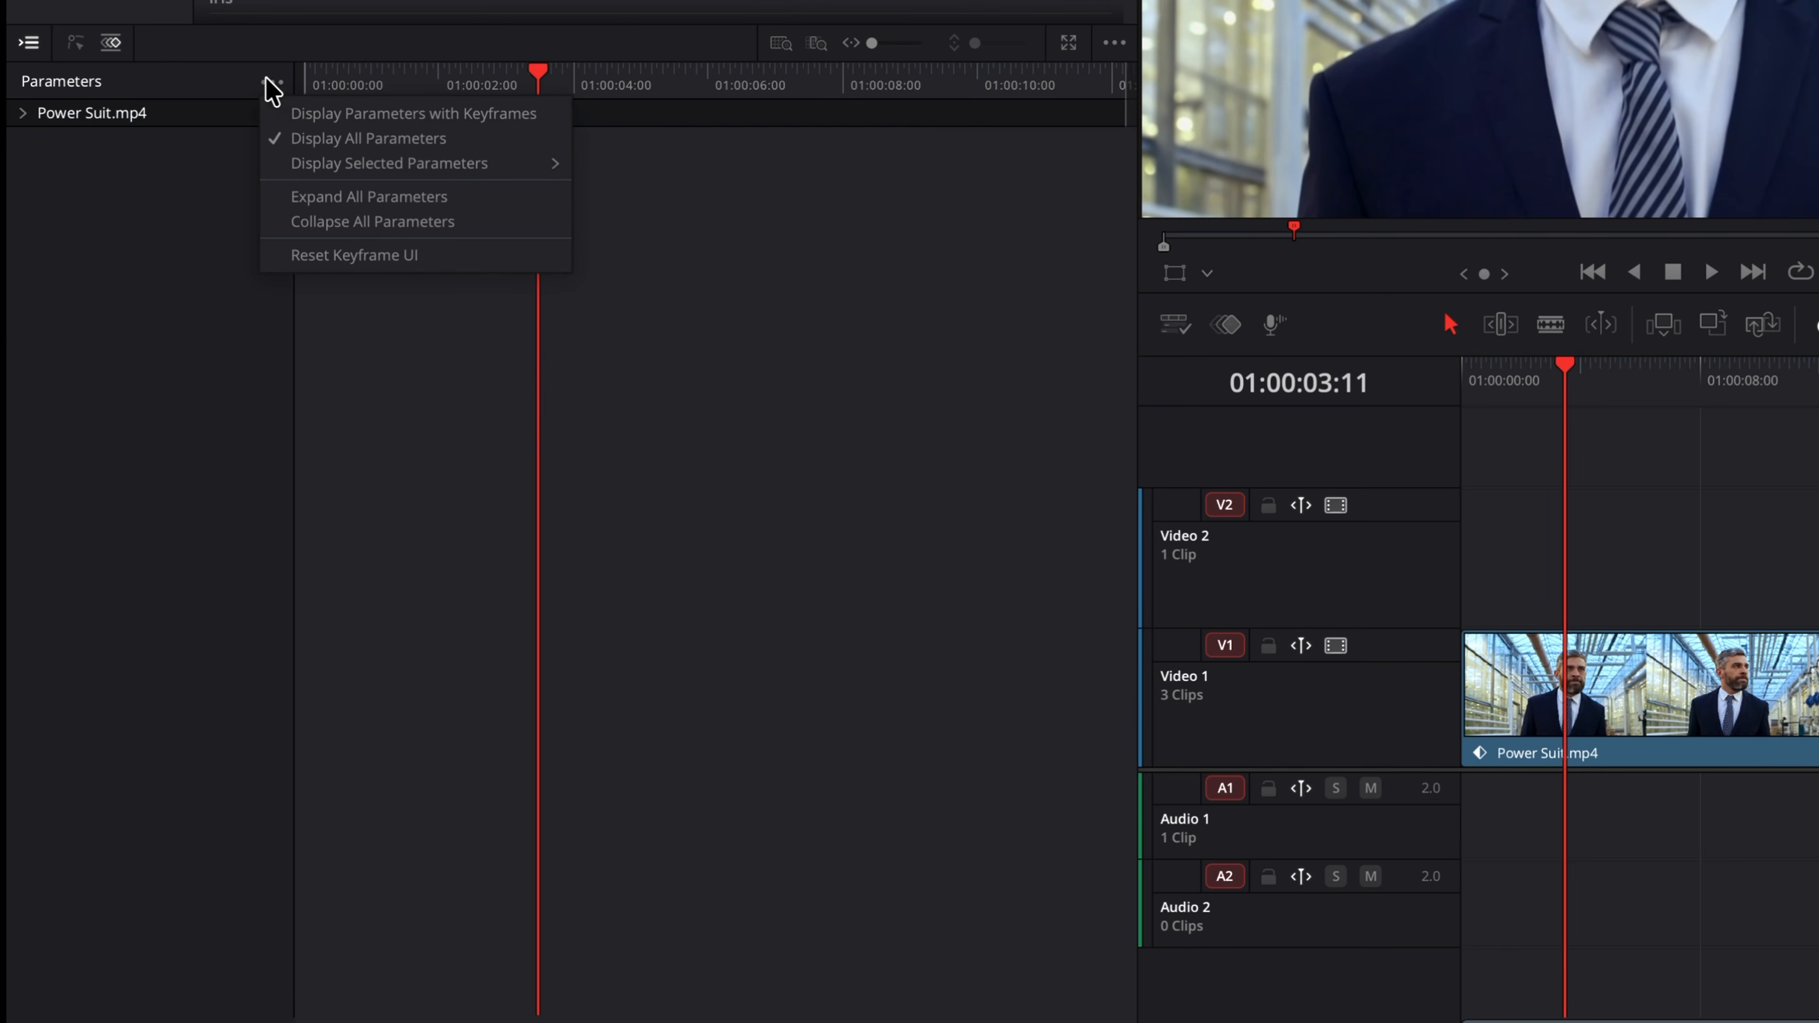
{"action": "left_click", "coordinate": [424, 197]}
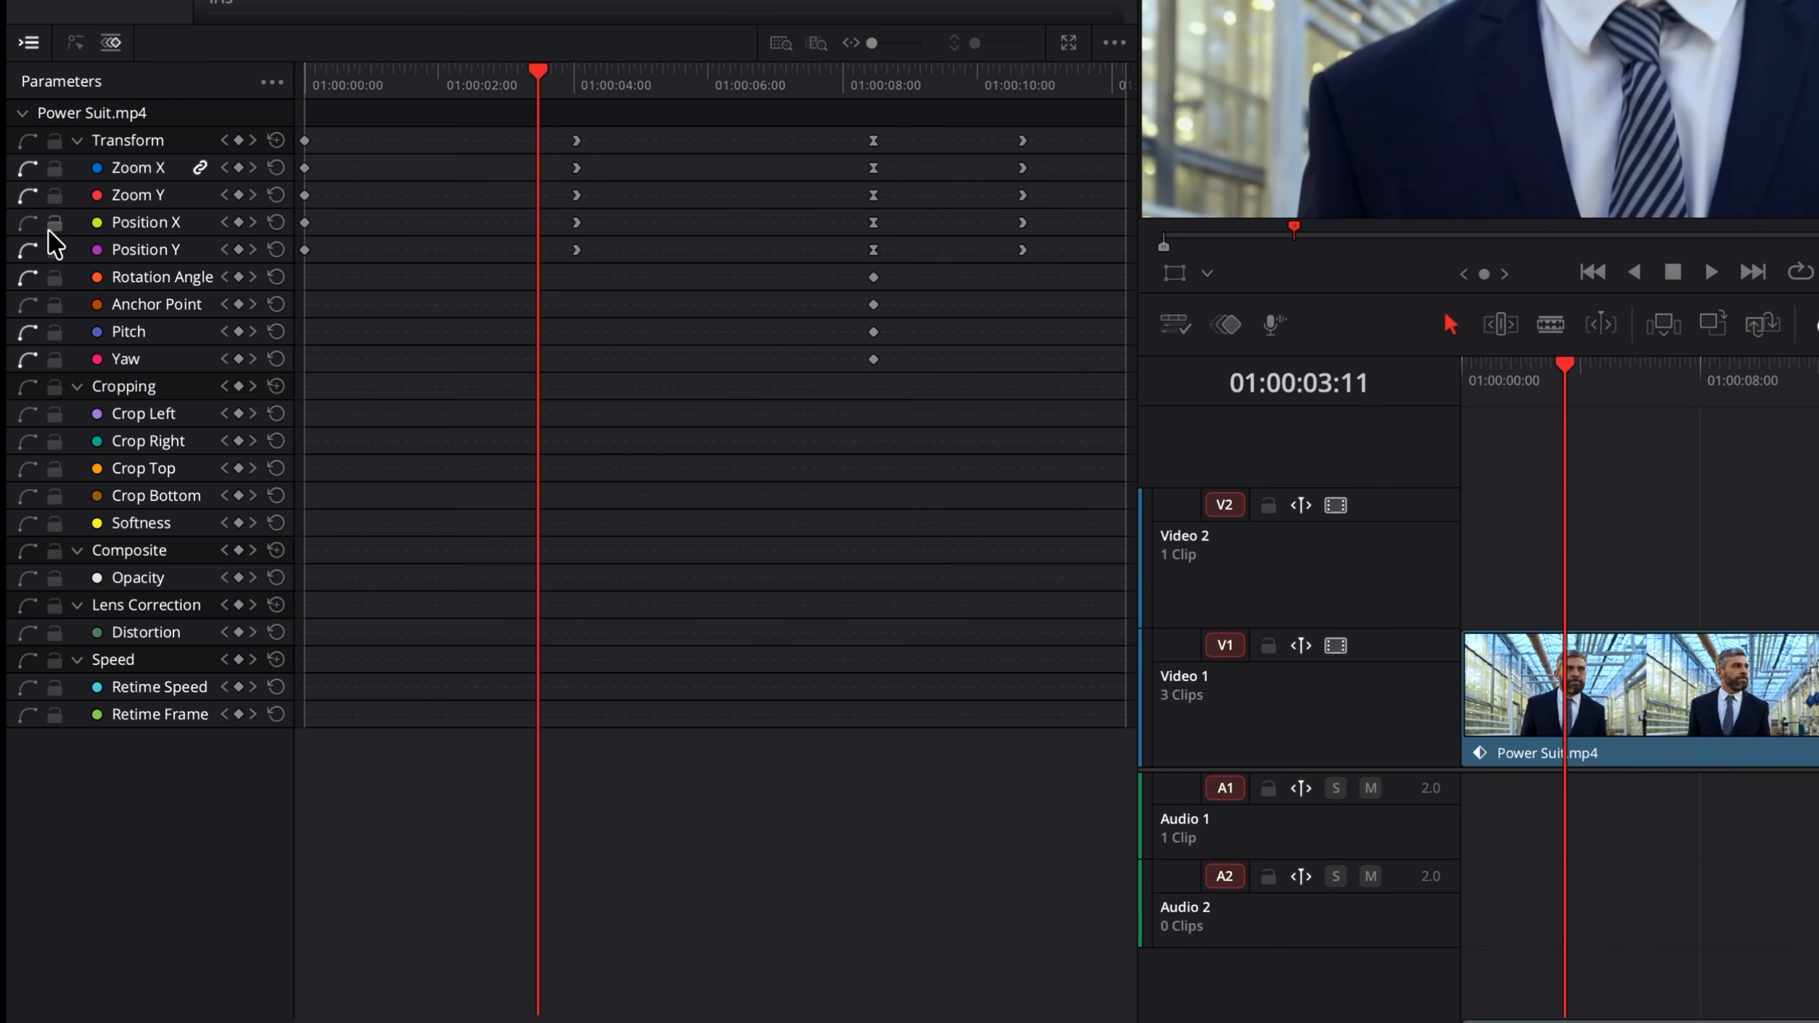
Step: Lock and unlock the Position X parameter
{"action": "left_click", "coordinate": [28, 223]}
{"action": "left_click", "coordinate": [55, 224]}
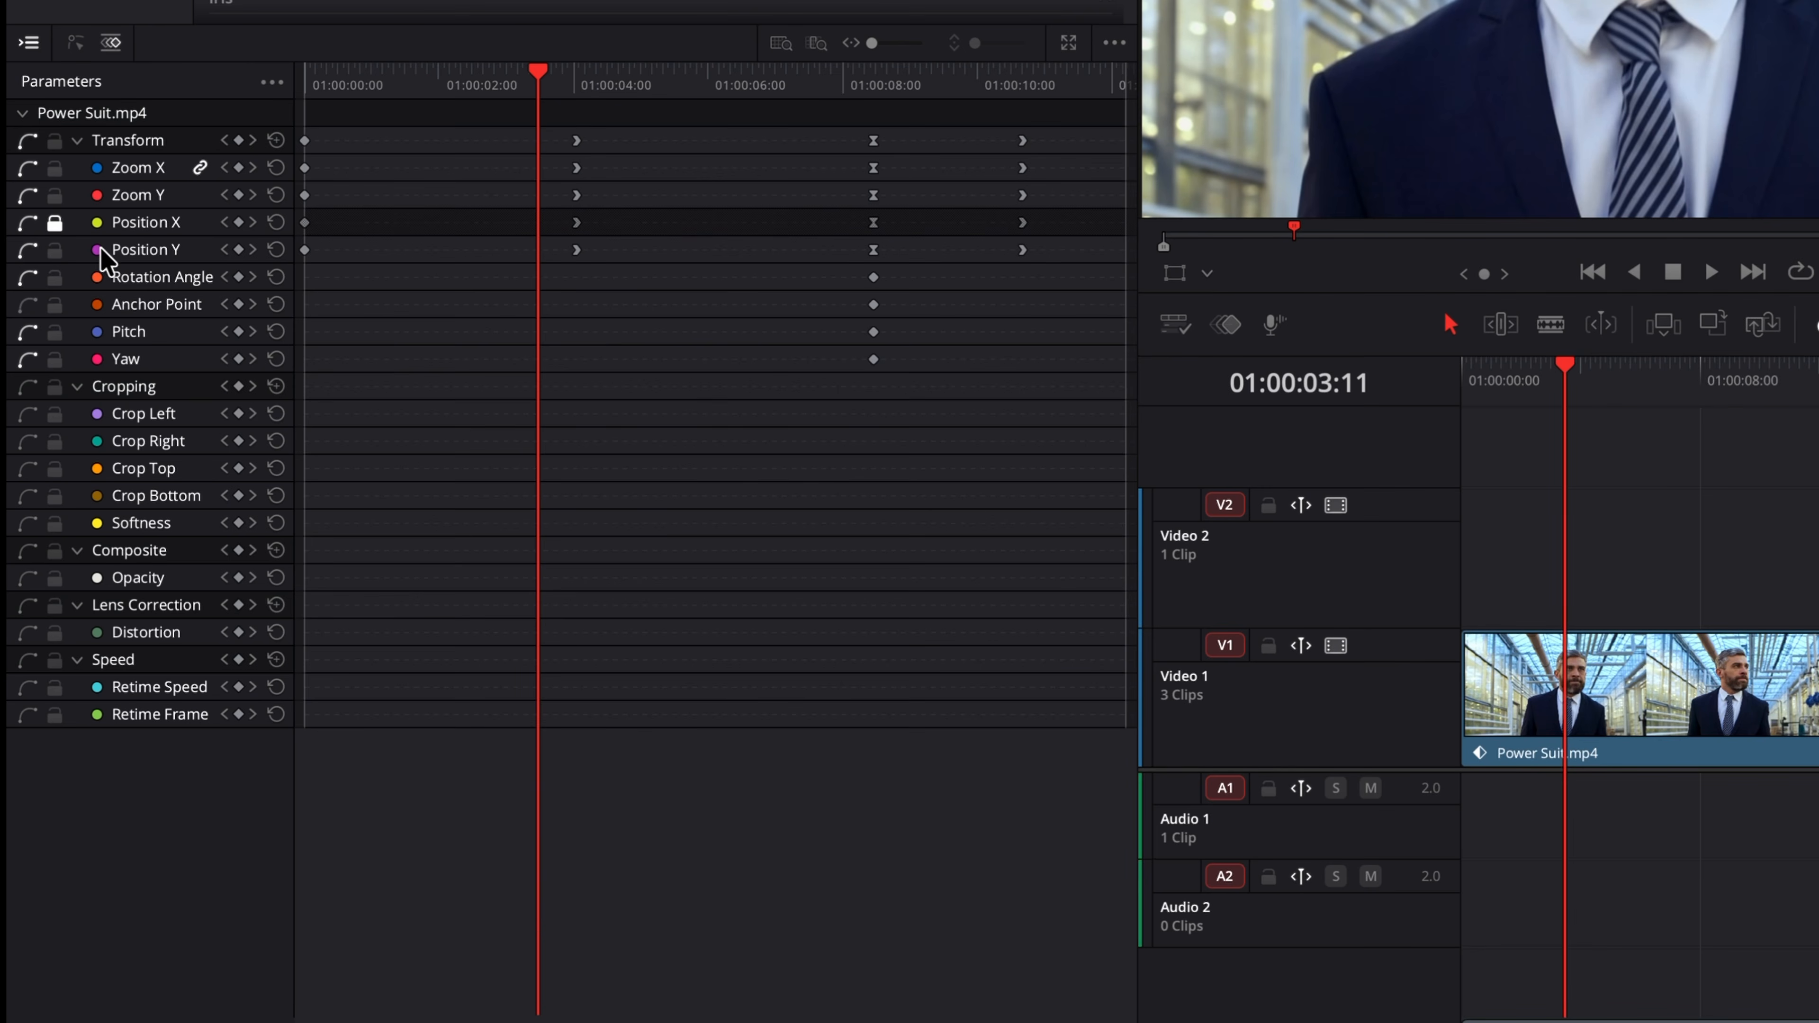
{"action": "left_click", "coordinate": [55, 224]}
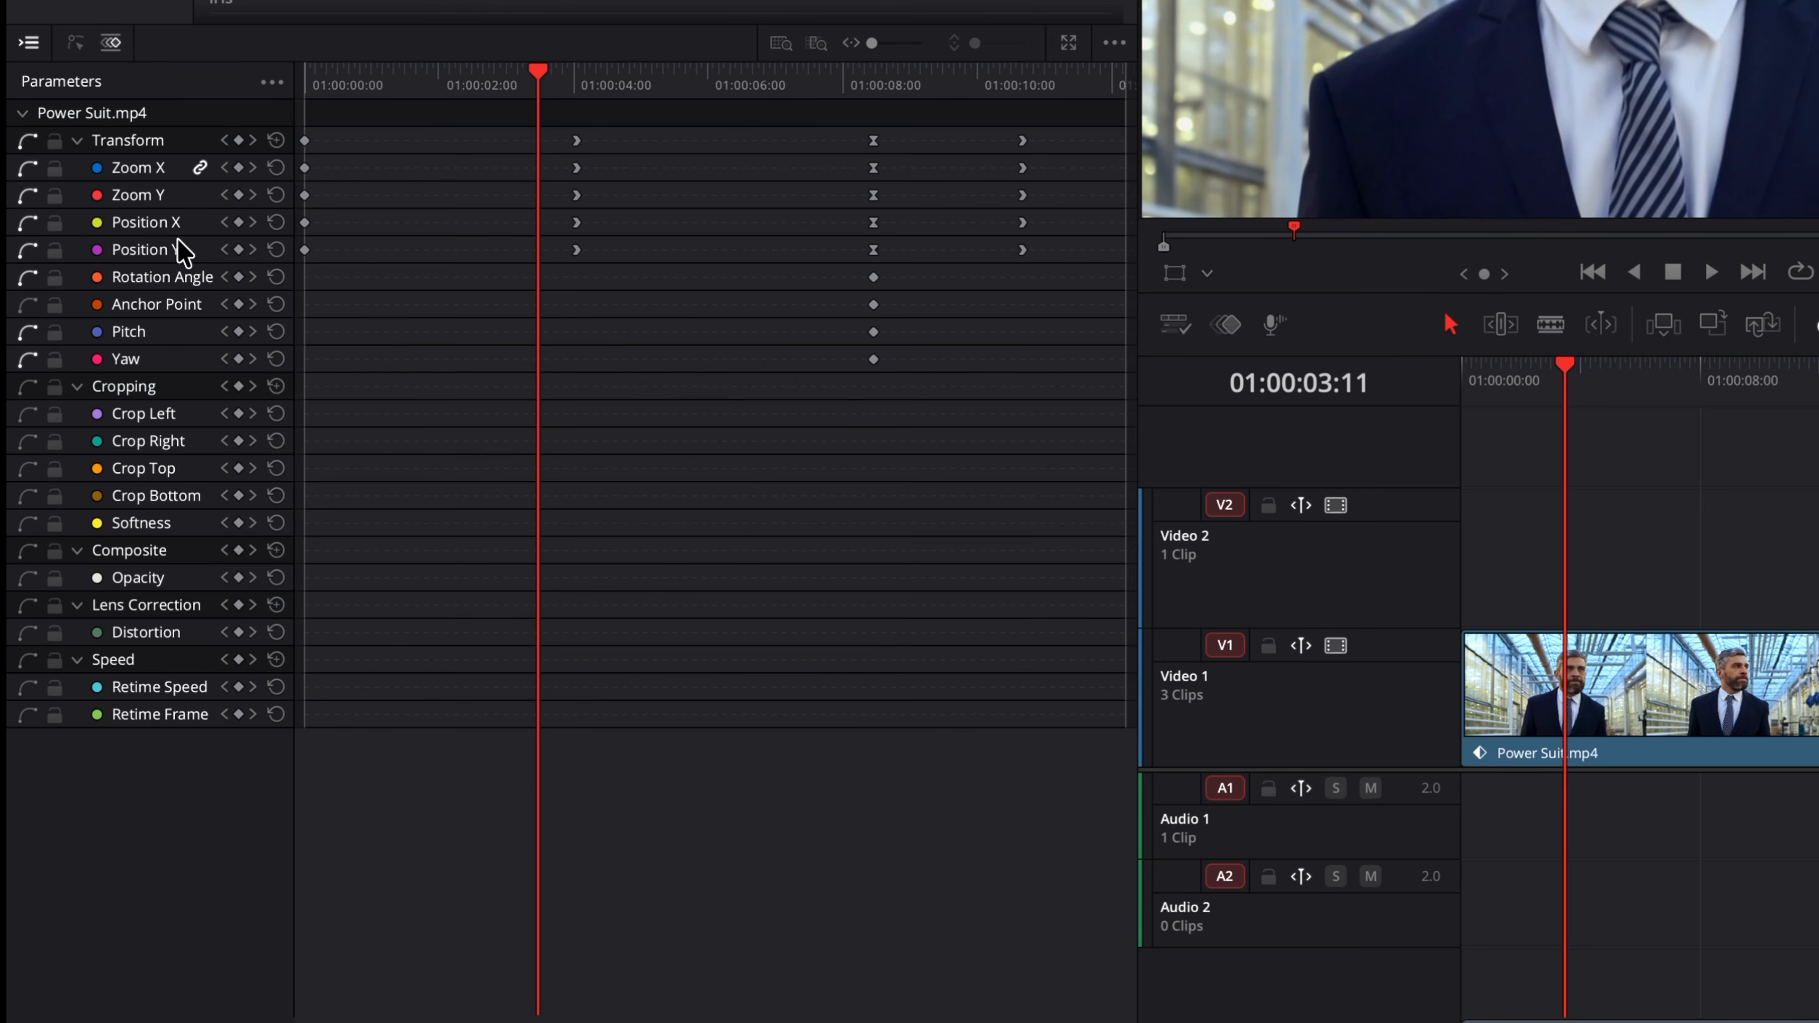
Step: Step through the Position X keyframes with previous and next keyframe navigation to 01:00:08:11
{"action": "left_click", "coordinate": [222, 222]}
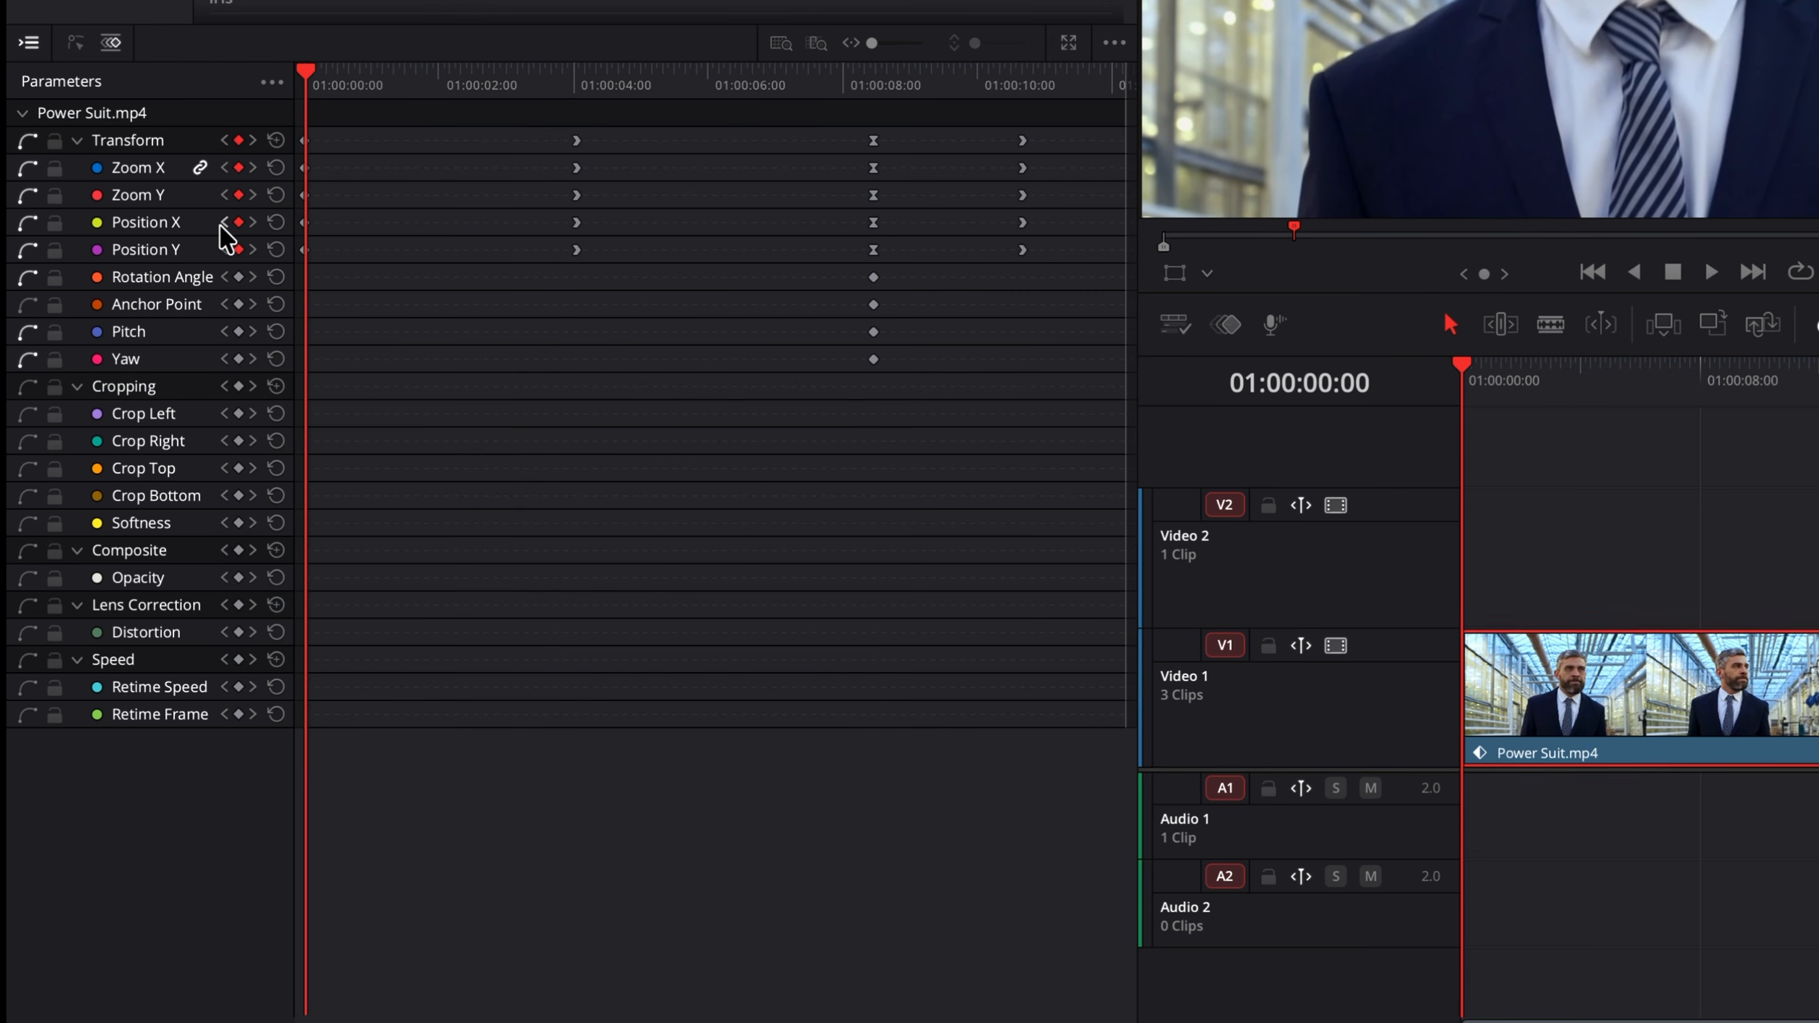
{"action": "left_click", "coordinate": [254, 223]}
{"action": "left_click", "coordinate": [254, 223]}
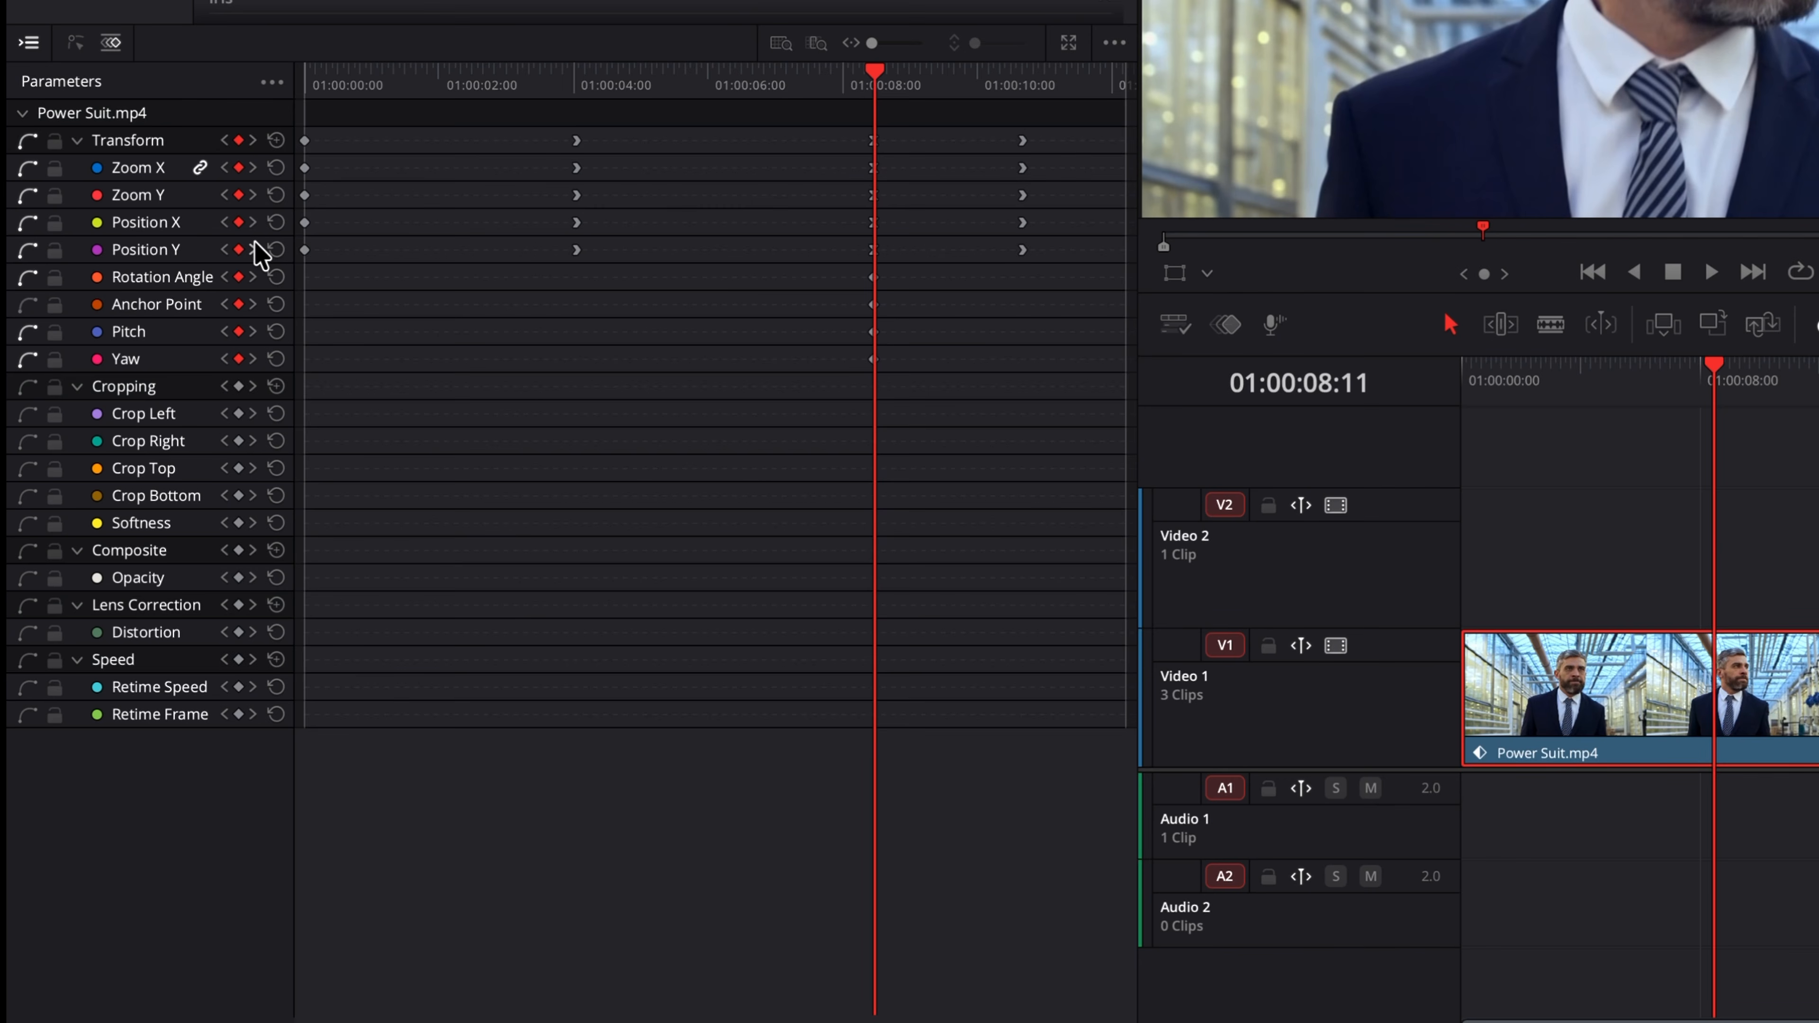
Step: Reset Position X and then the whole Transform group, undoing each reset
{"action": "left_click", "coordinate": [276, 222]}
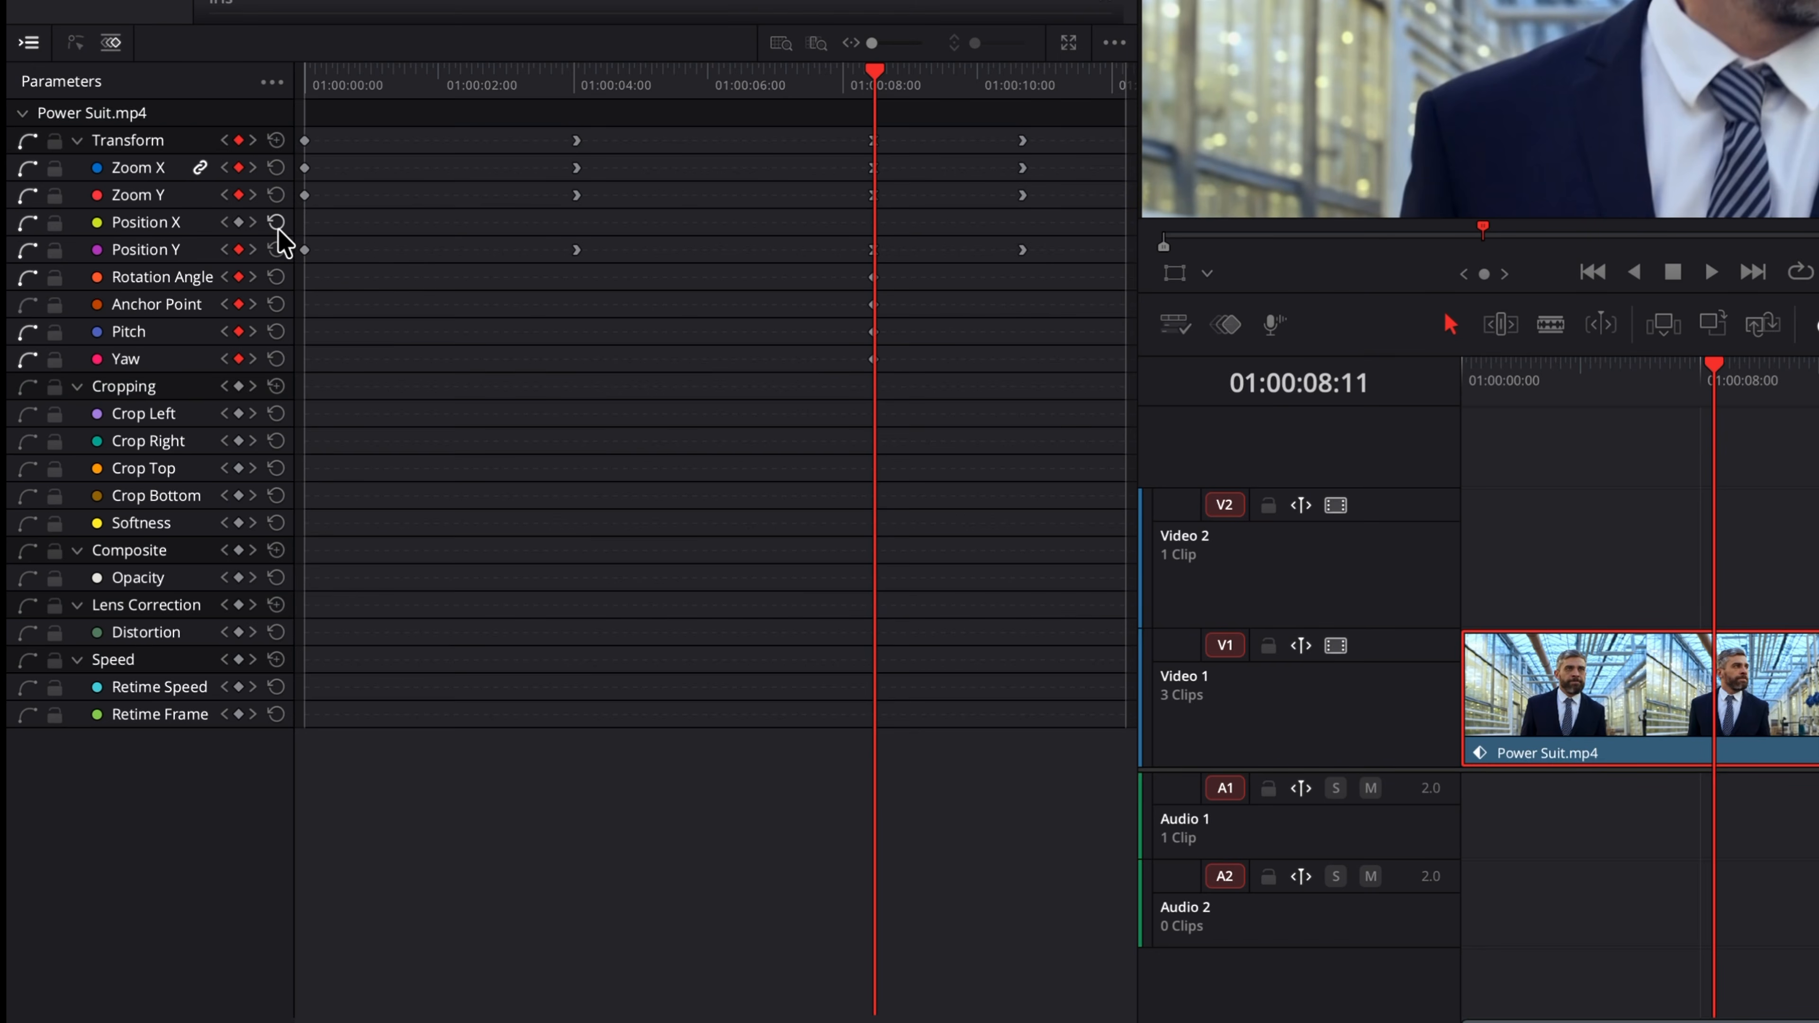
{"action": "key", "text": "ctrl+z"}
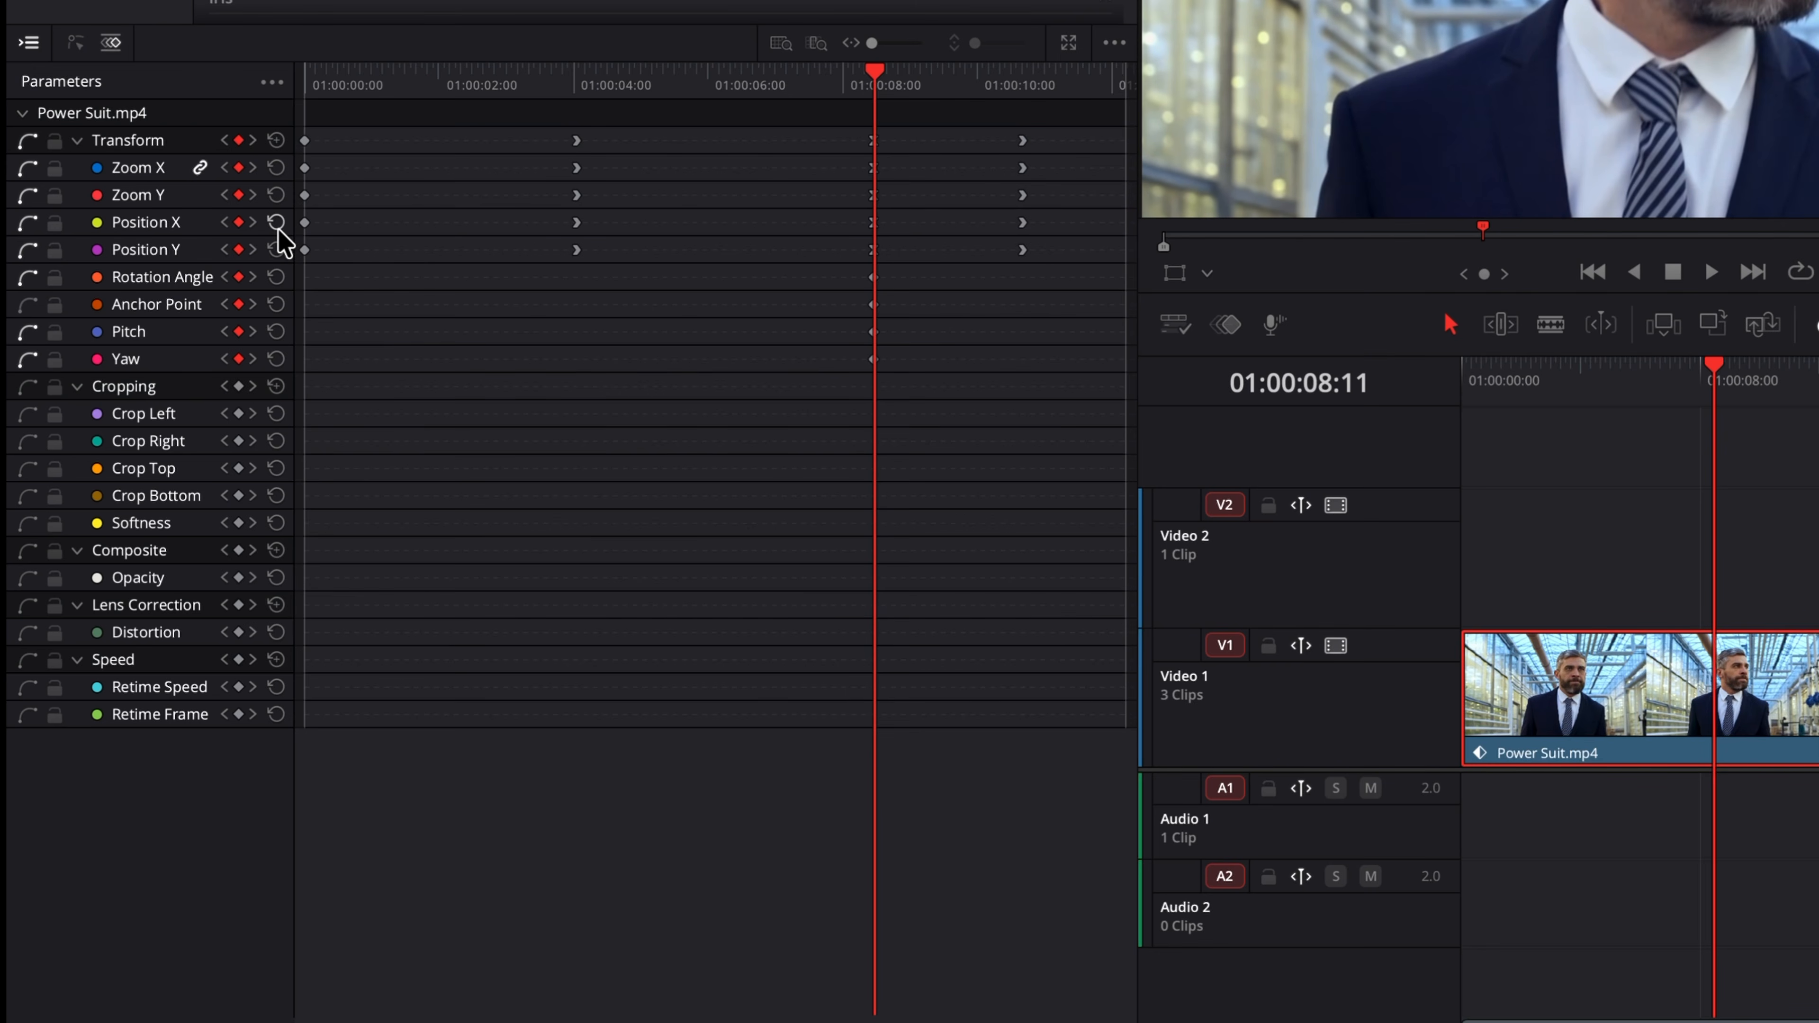
{"action": "left_click", "coordinate": [277, 141]}
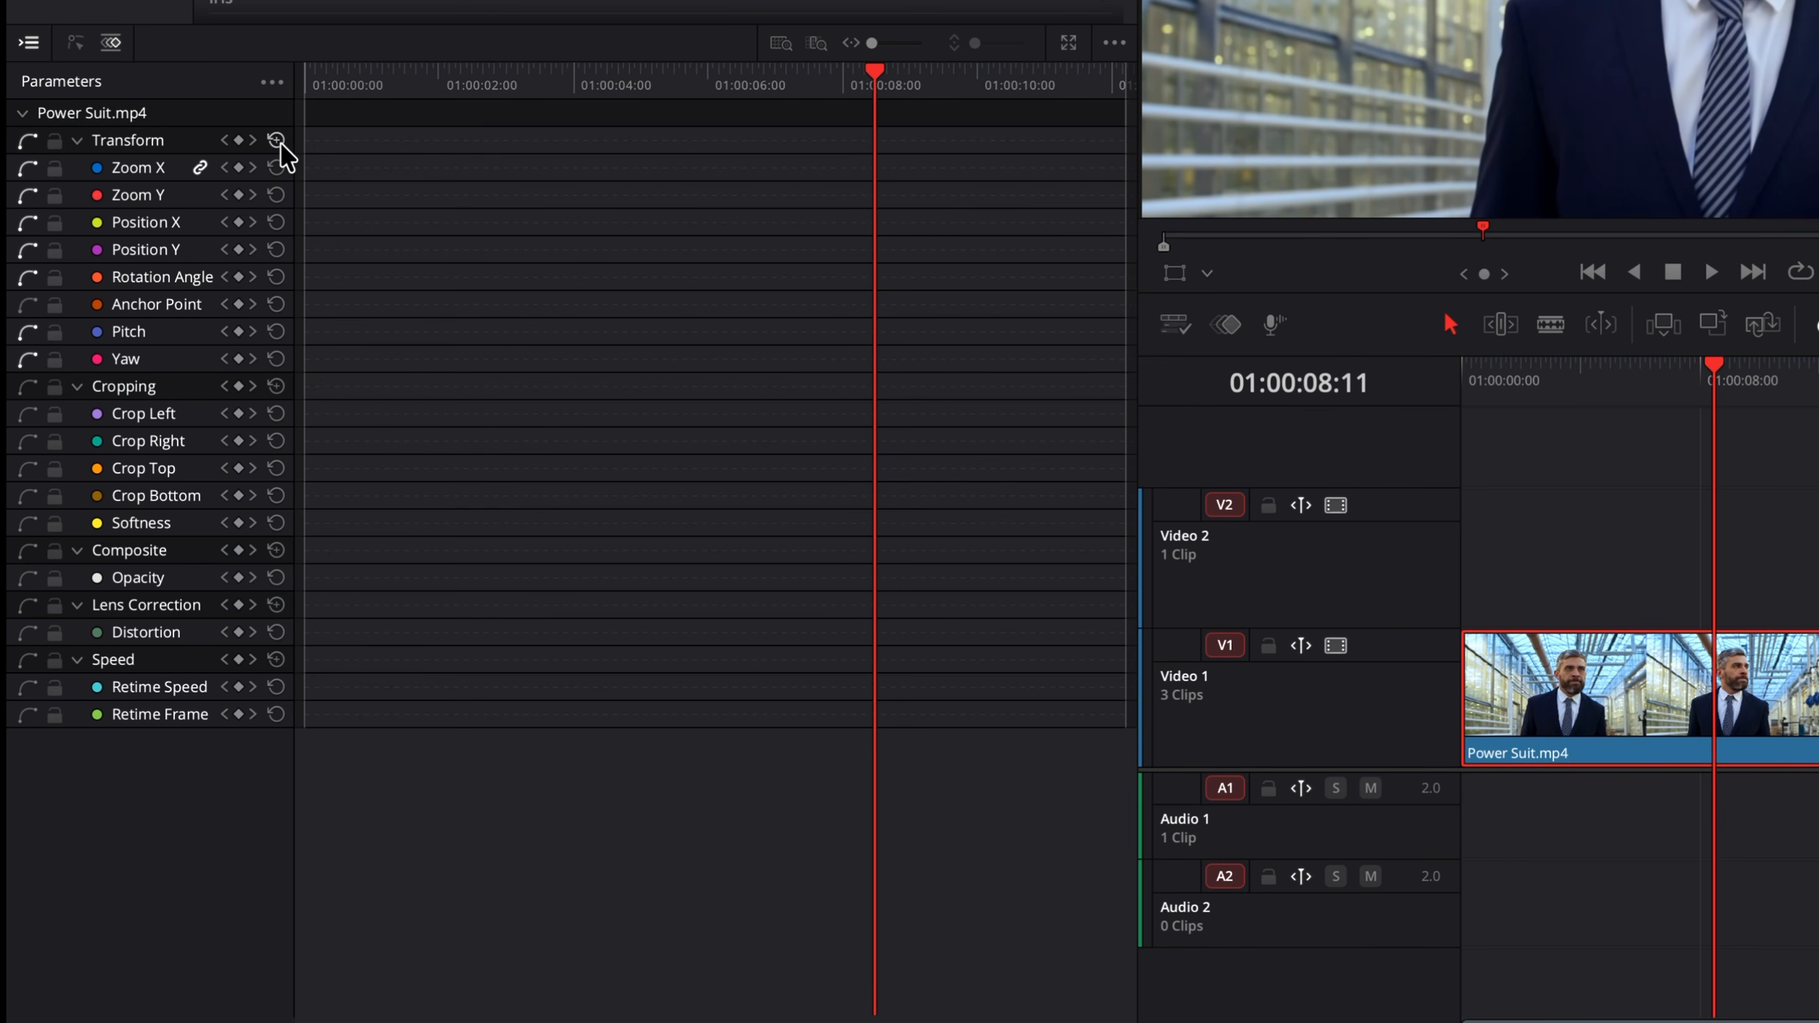
{"action": "key", "text": "ctrl+z"}
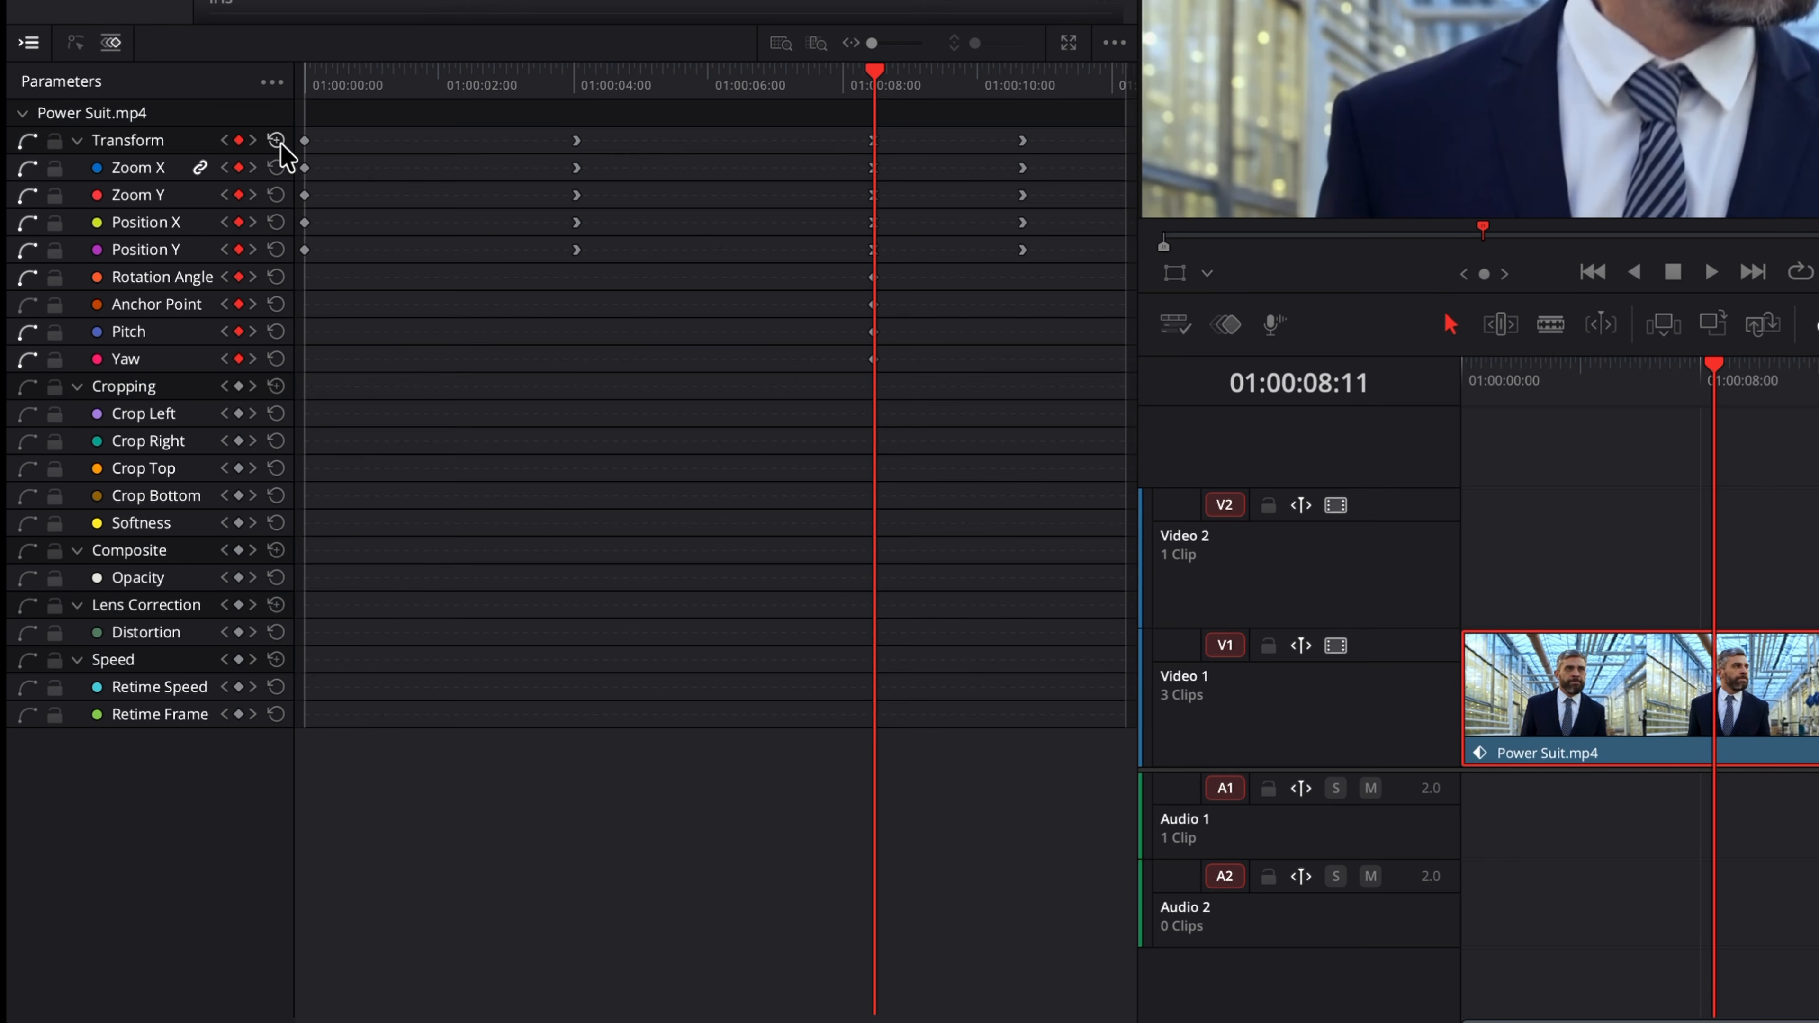
Step: Show only parameters that have keyframes in the Keyframes panel
{"action": "left_click", "coordinate": [272, 82]}
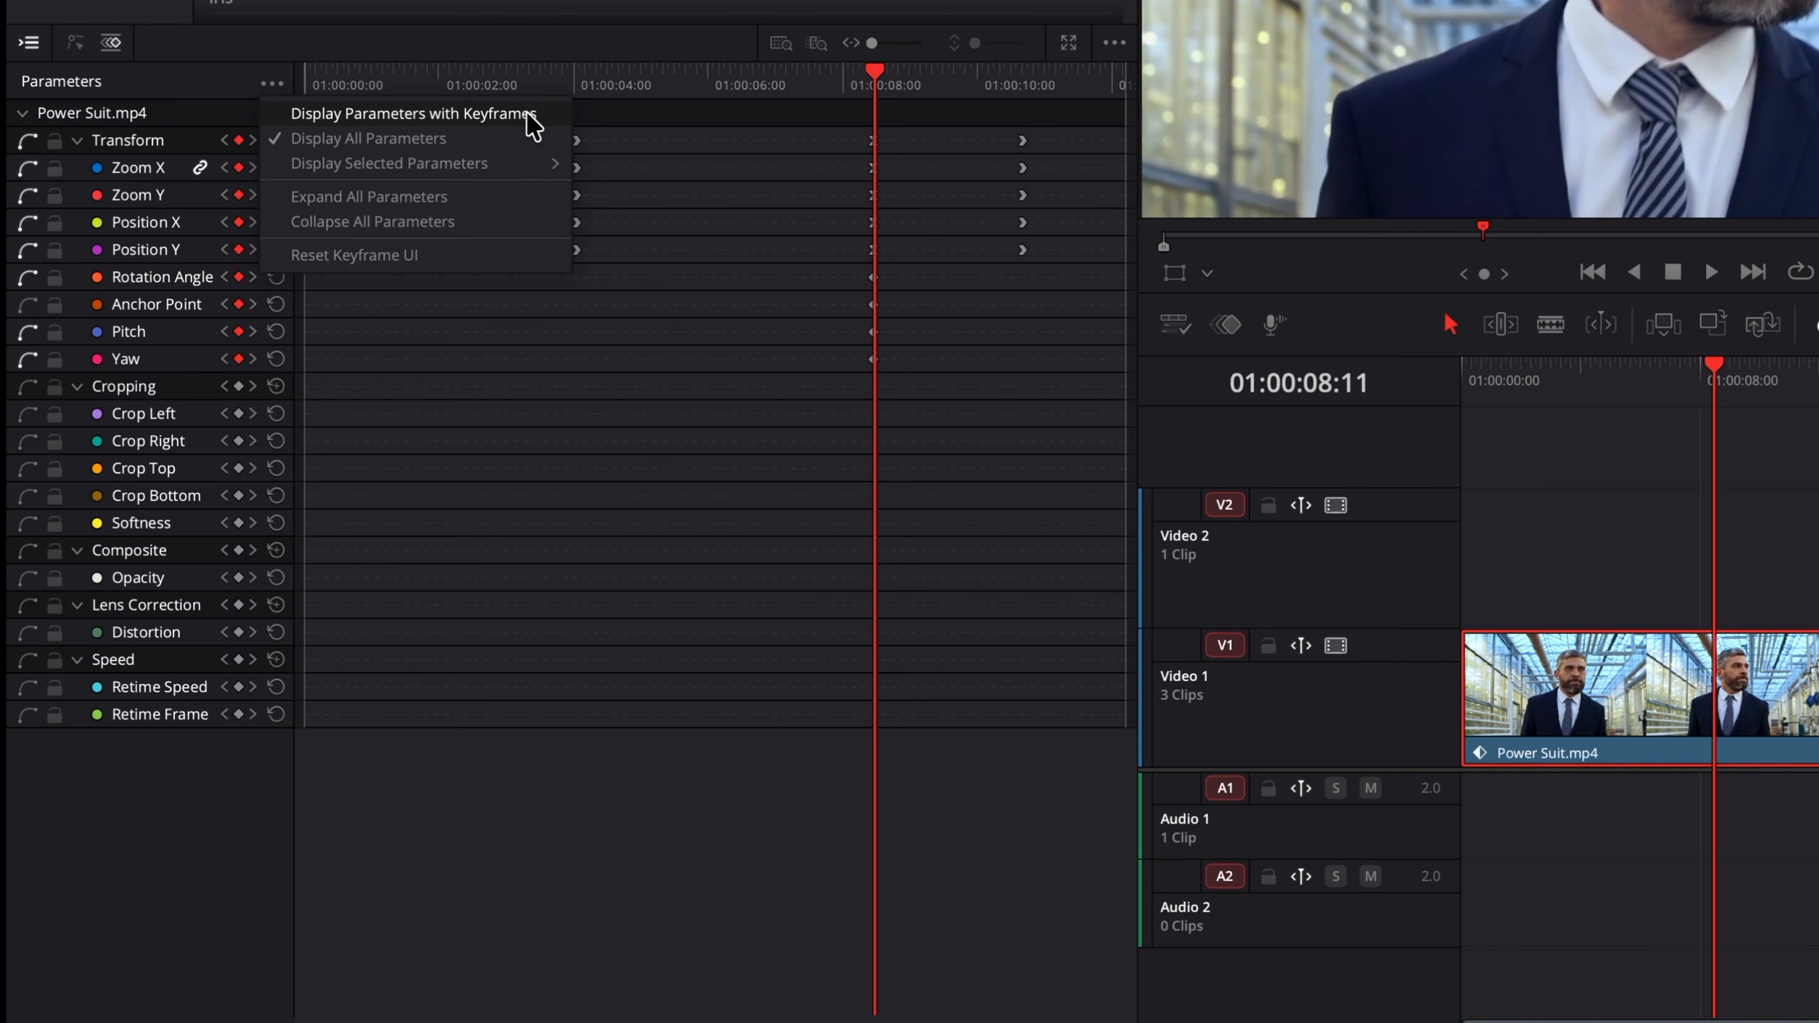
{"action": "left_click", "coordinate": [555, 119]}
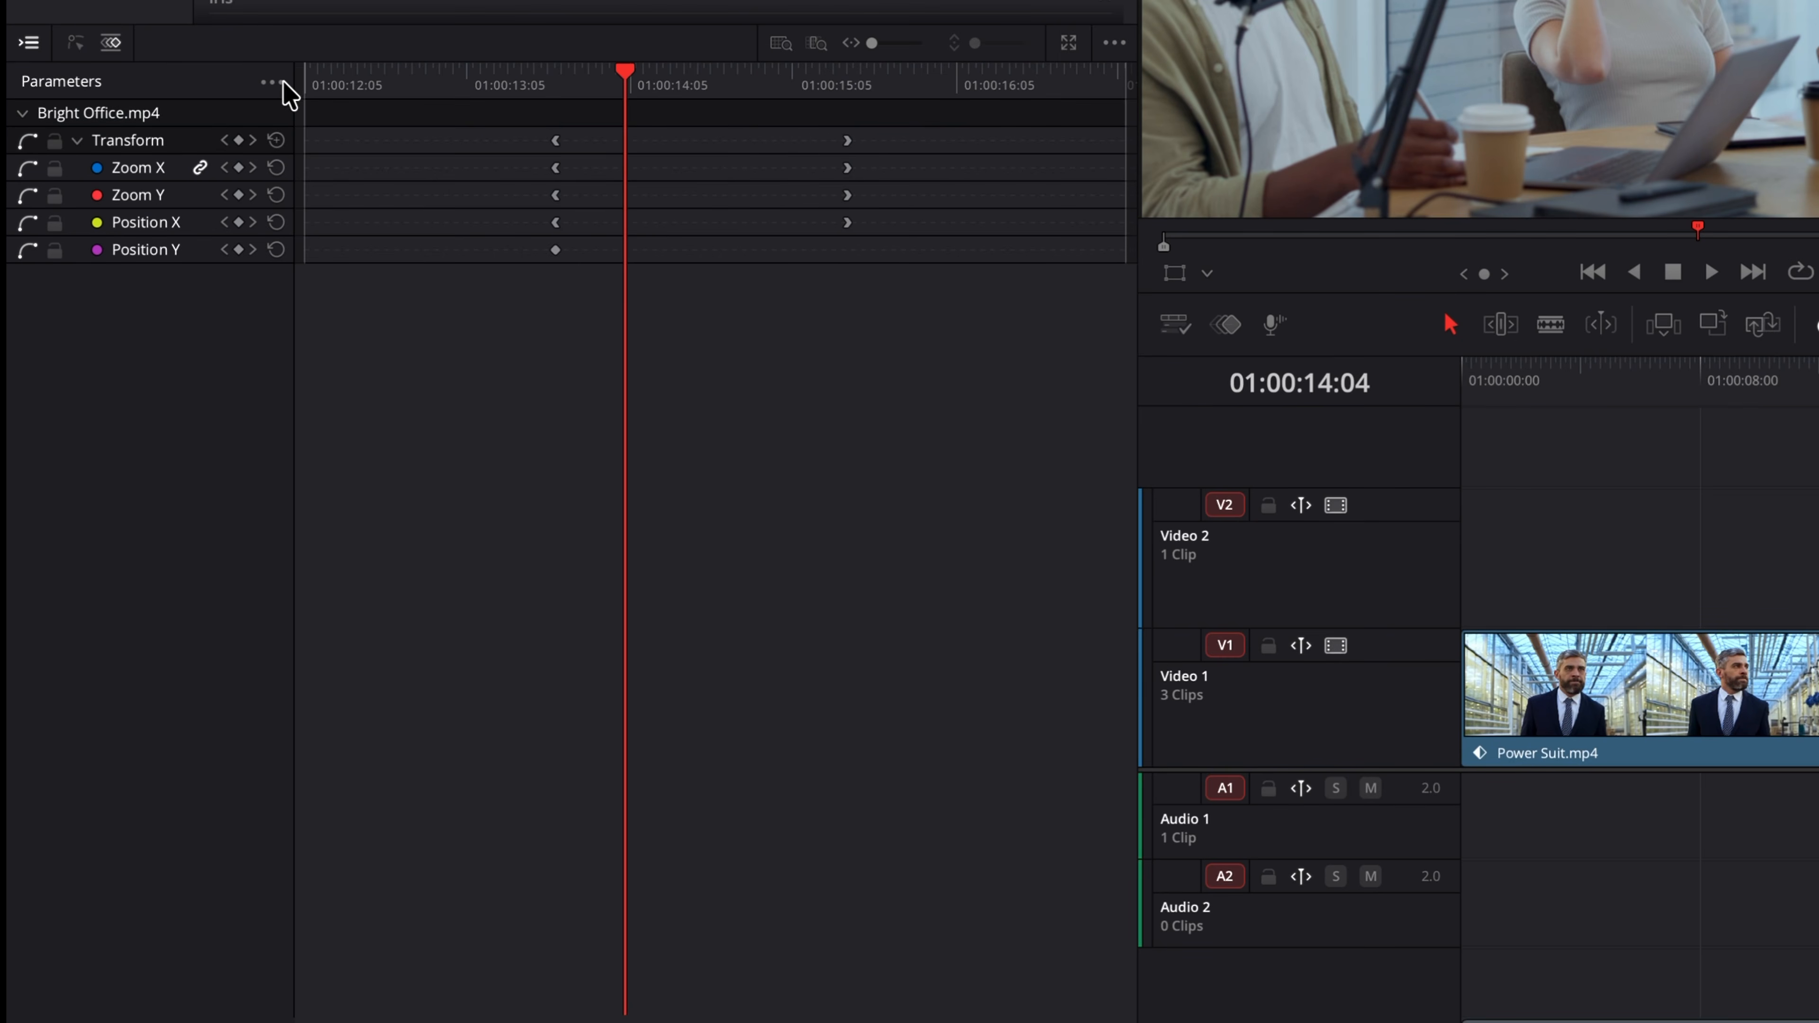
Step: Open the parameter display options and examine the Display Selected Parameters list of video parameters
{"action": "left_click", "coordinate": [274, 84]}
{"action": "mouse_move", "coordinate": [419, 182]}
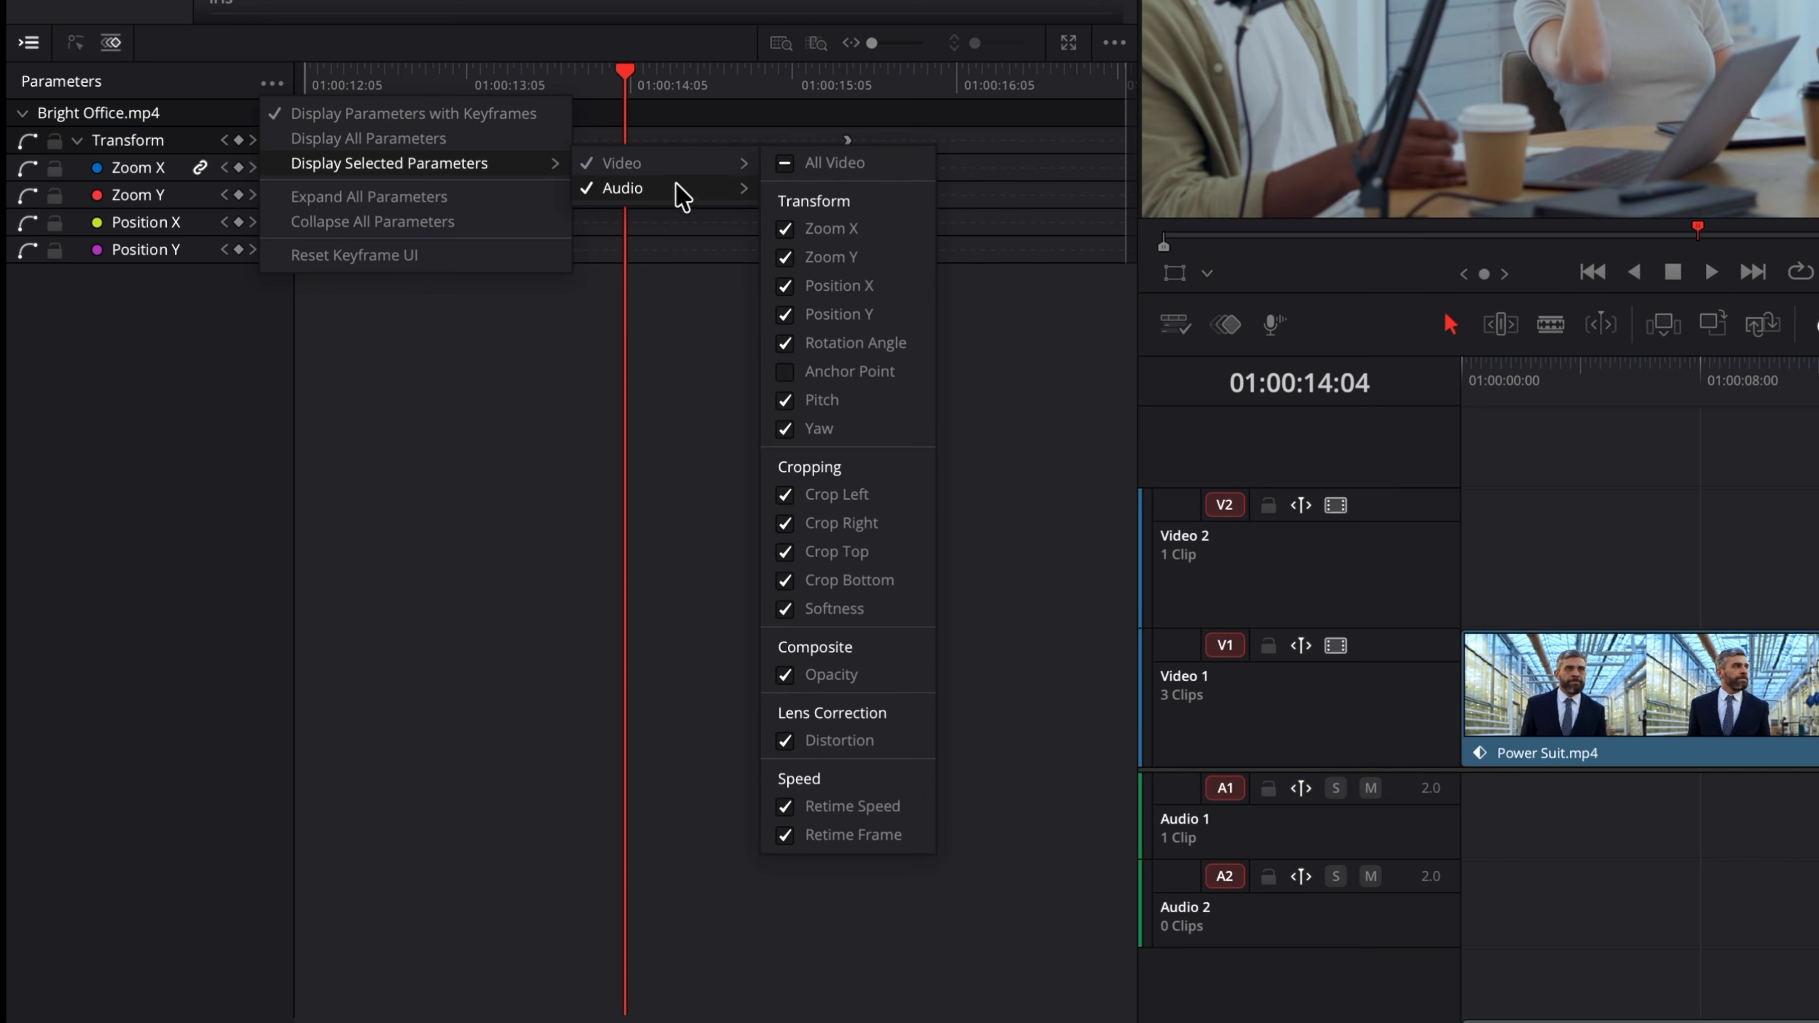
{"action": "left_click", "coordinate": [696, 371]}
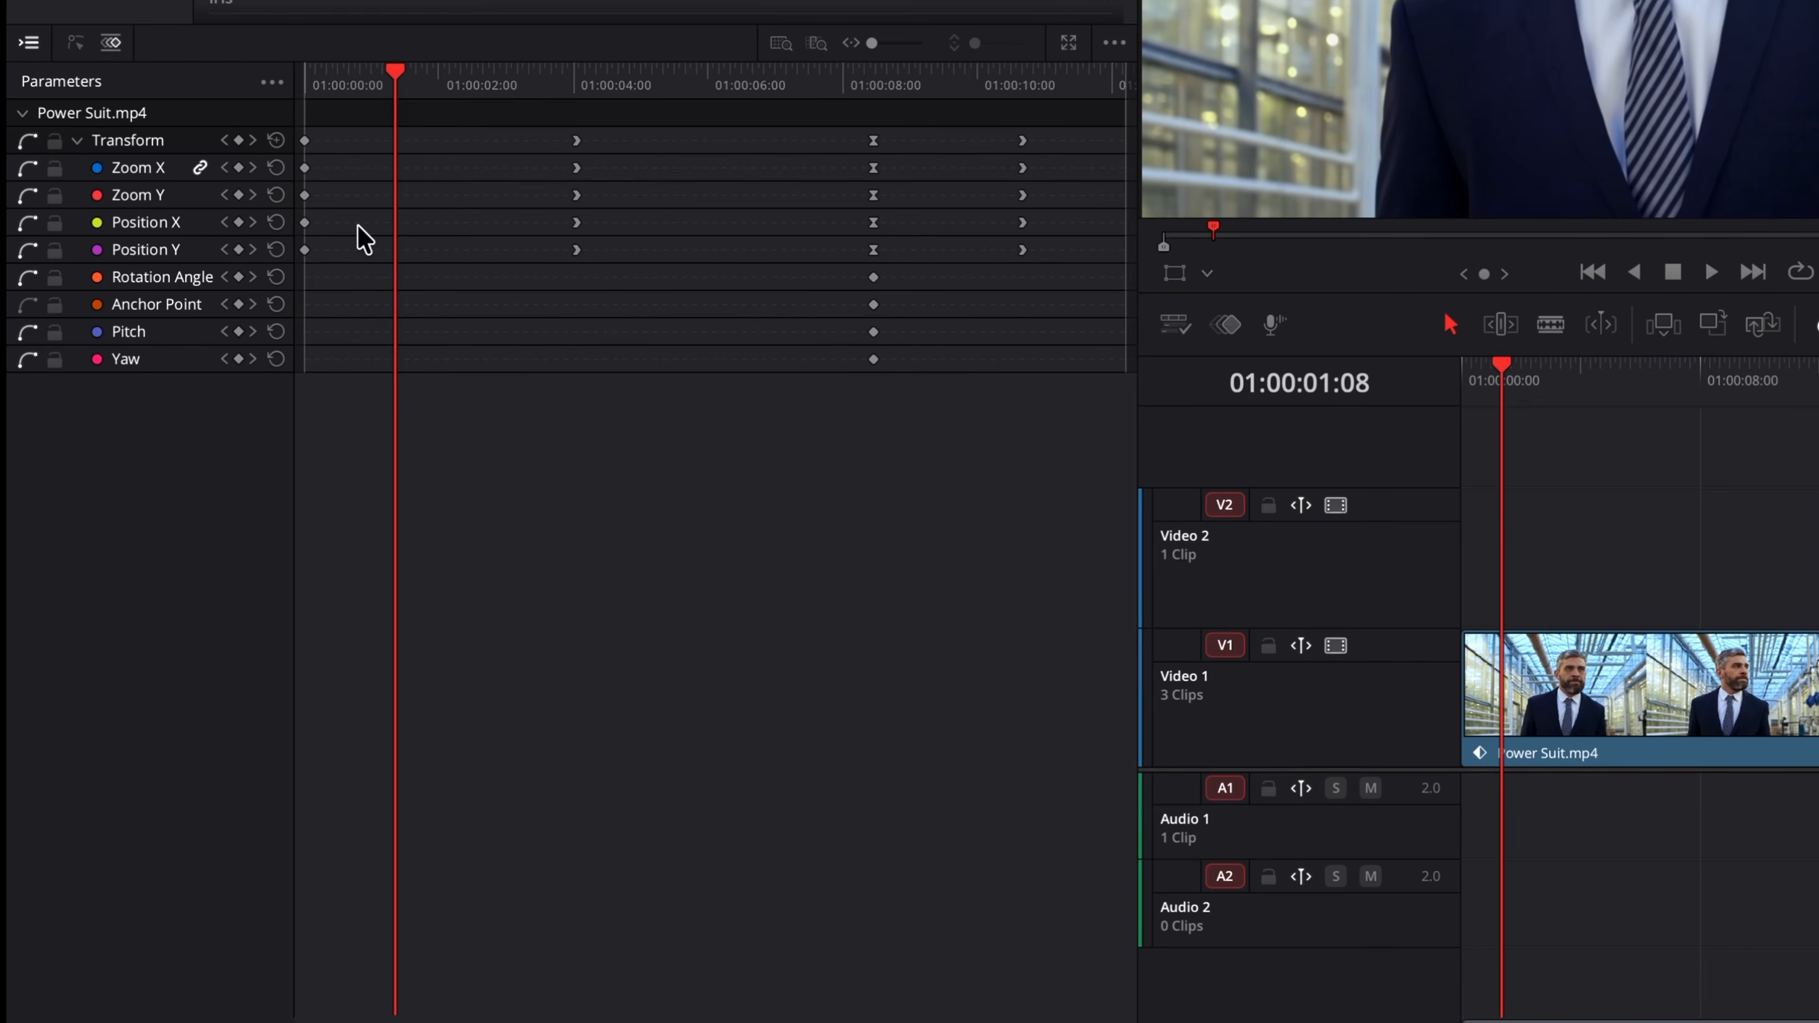
Step: Add a Position X keyframe at 01:00:01:08
{"action": "left_click", "coordinate": [238, 222]}
{"action": "left_click_drag", "start_coordinate": [396, 77], "coordinate": [477, 81]}
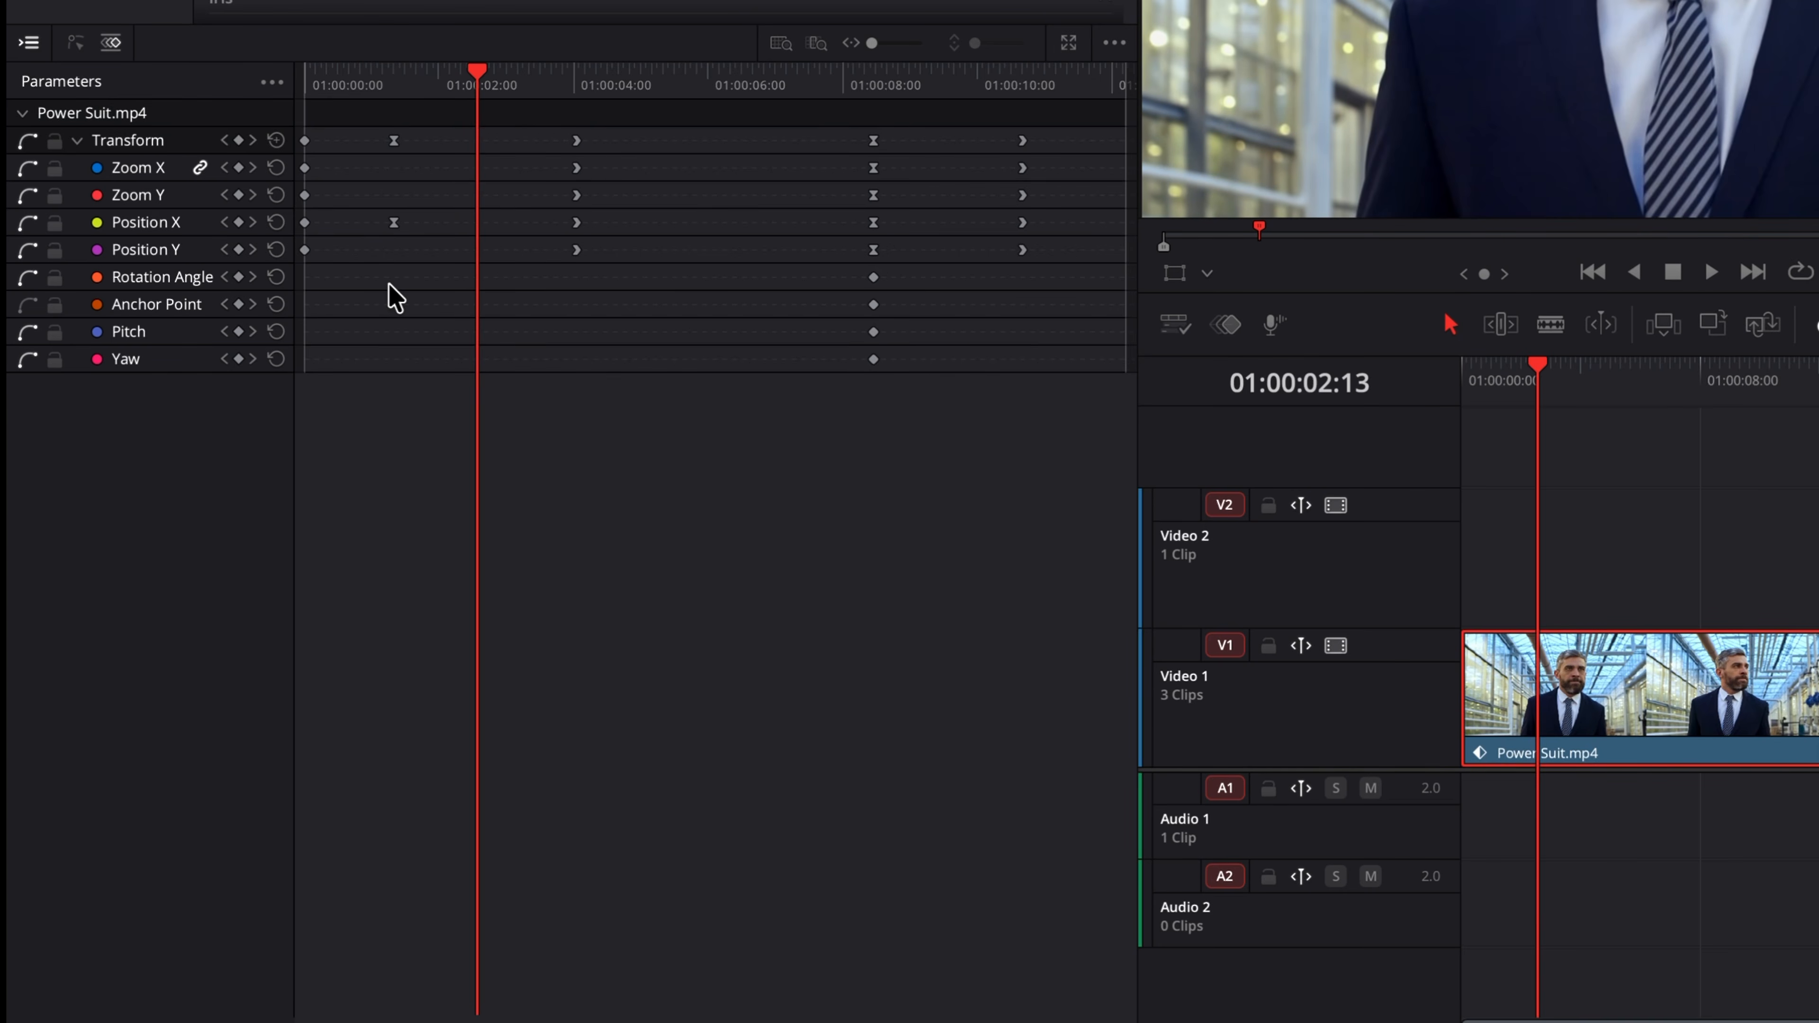
Step: Add and then remove a keyframe on all Transform parameters at 01:00:02:13
{"action": "left_click", "coordinate": [238, 140]}
{"action": "left_click_drag", "start_coordinate": [476, 72], "coordinate": [522, 78]}
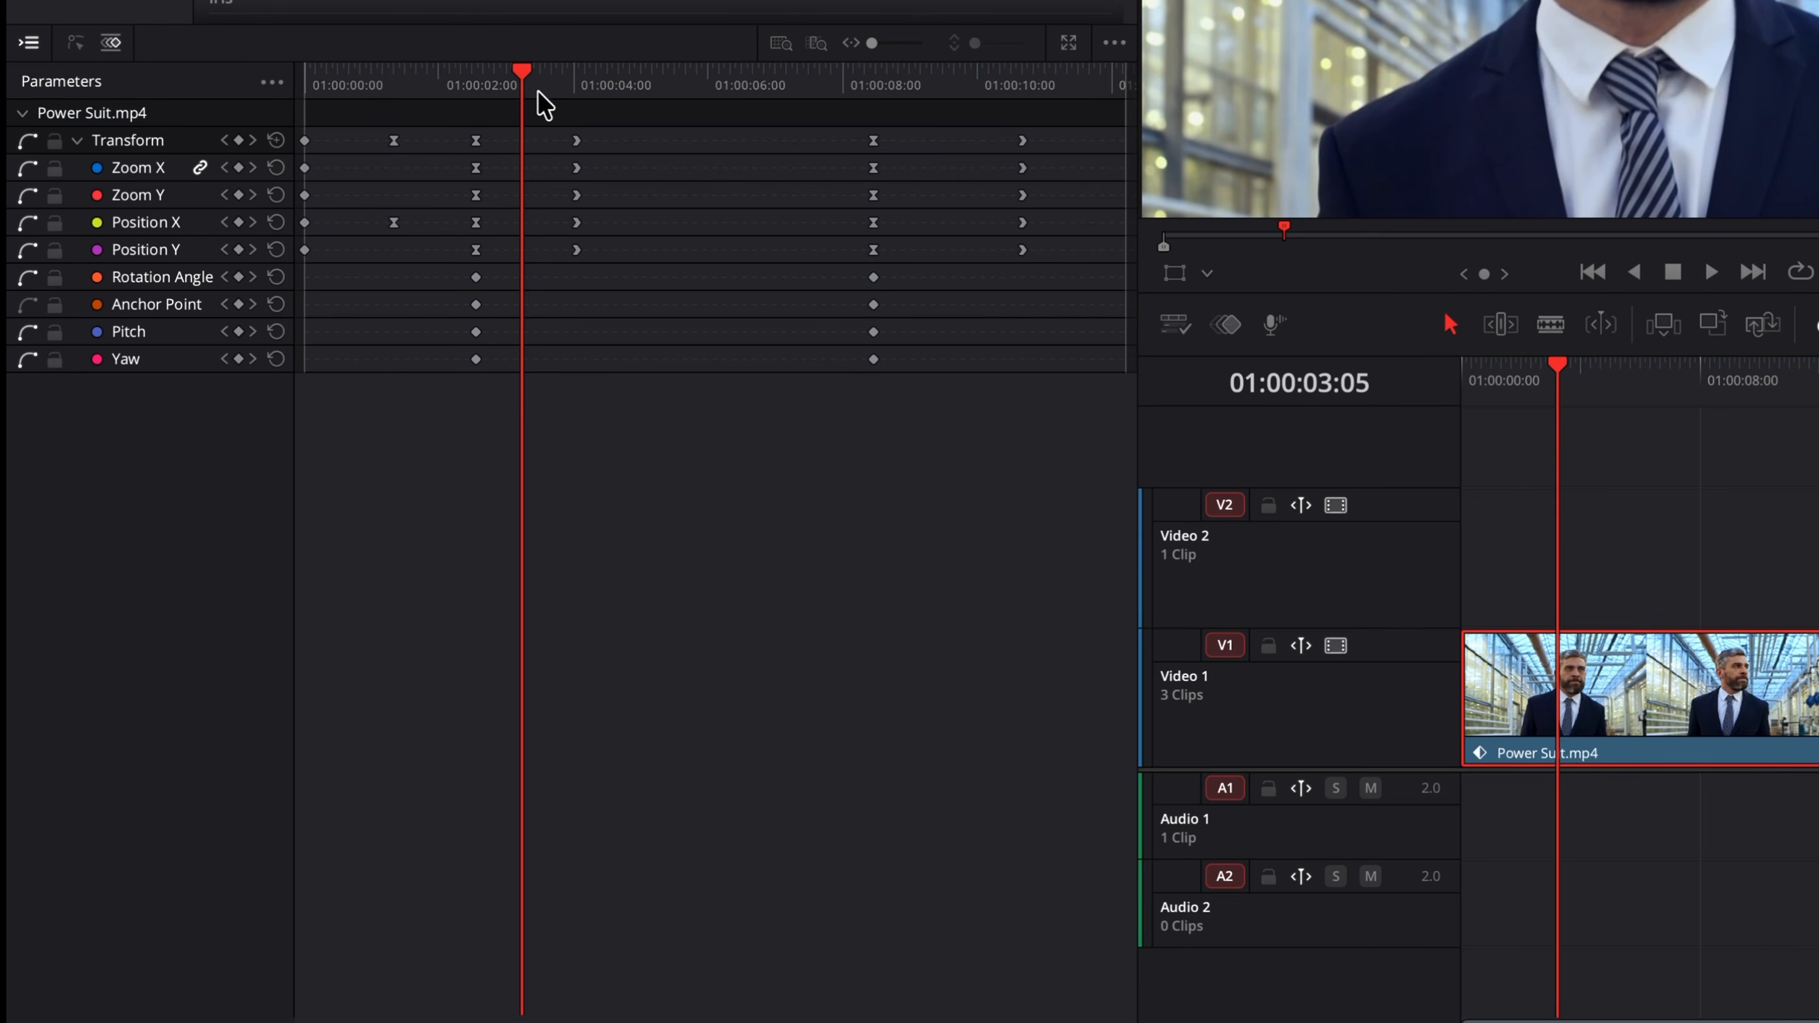
{"action": "left_click_drag", "start_coordinate": [524, 73], "coordinate": [489, 70]}
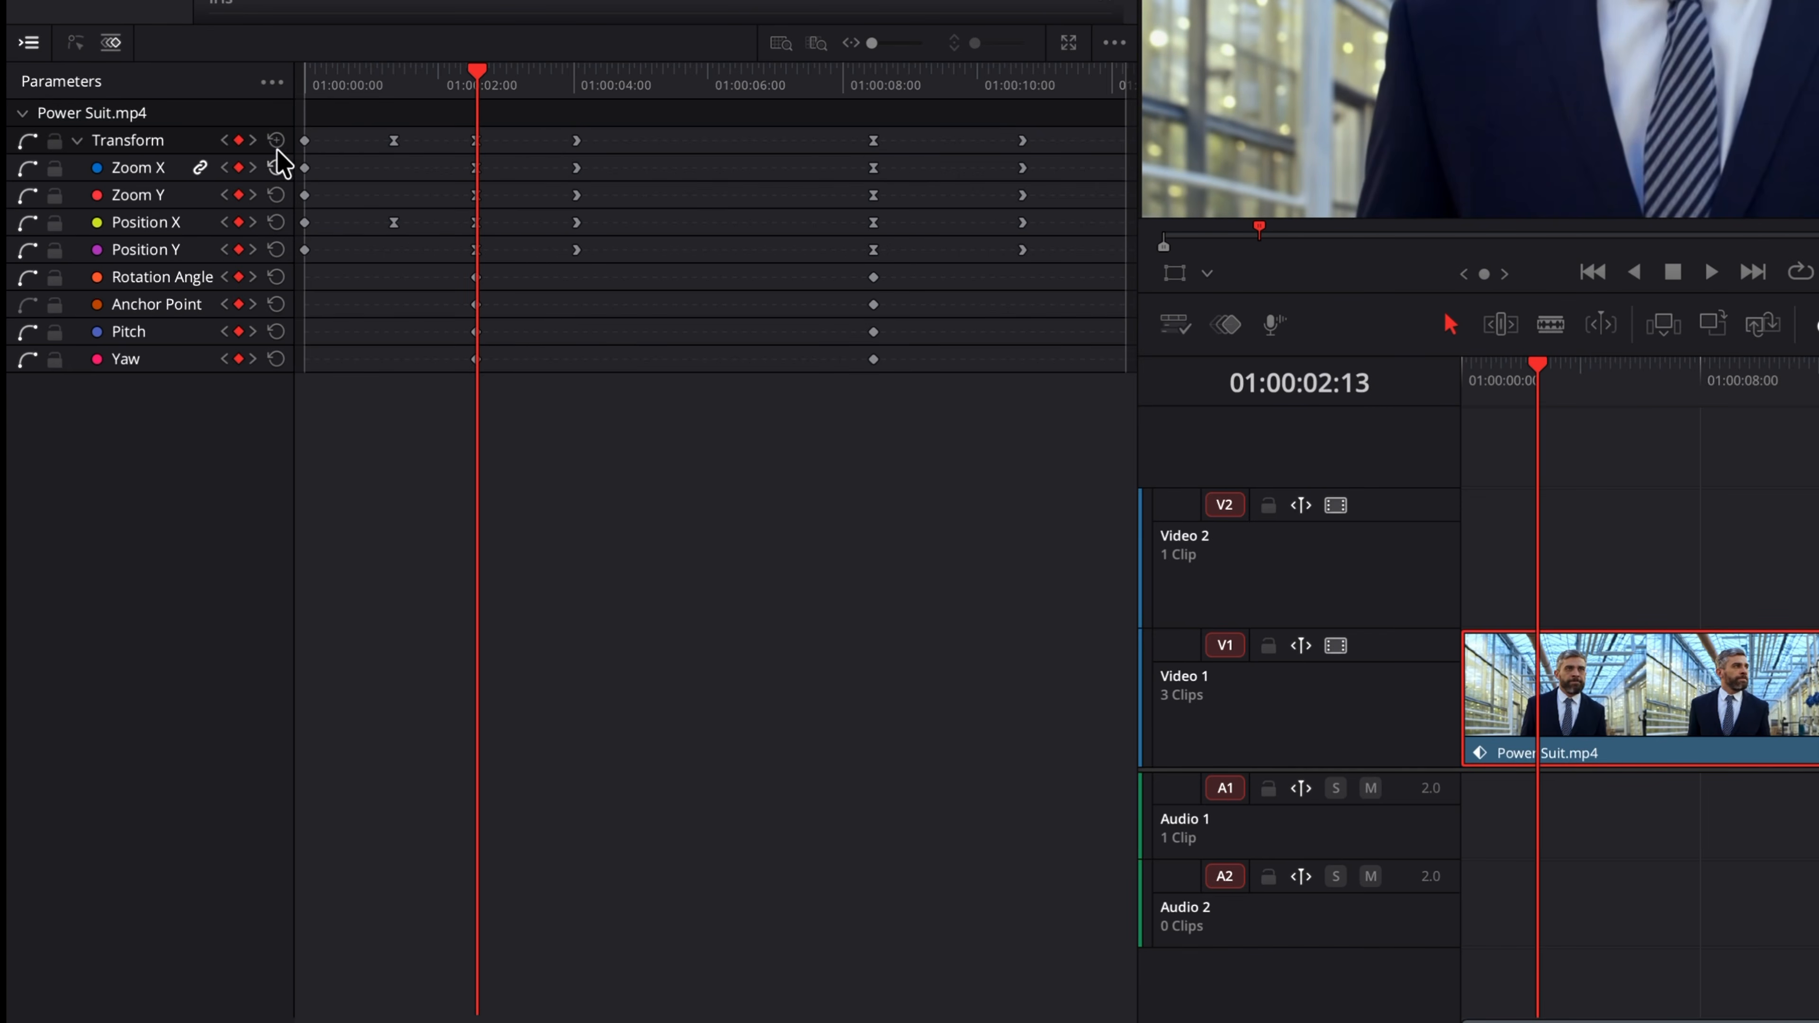
{"action": "left_click", "coordinate": [239, 140]}
Step: Move the Position X keyframe earlier, to about half a second after the clip start
{"action": "mouse_move", "coordinate": [475, 72]}
{"action": "left_mouse_down"}
{"action": "mouse_move", "coordinate": [434, 73]}
{"action": "mouse_move", "coordinate": [501, 77]}
{"action": "left_mouse_up"}
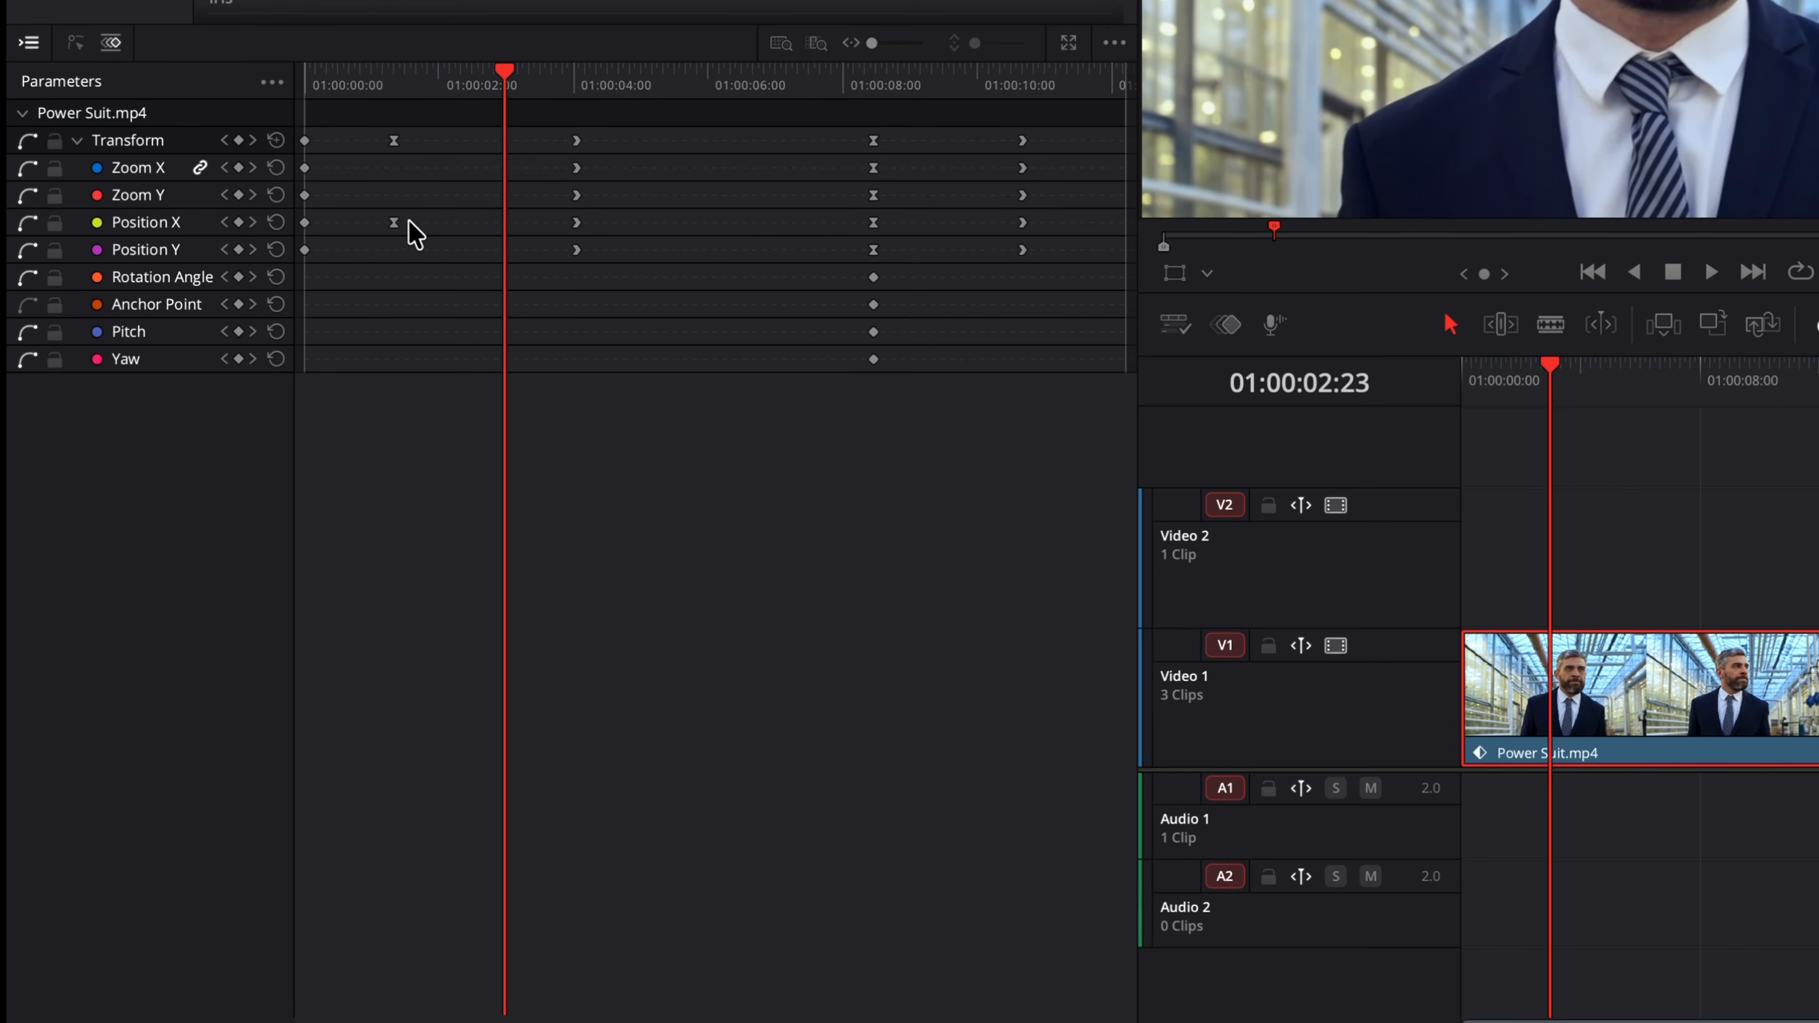
{"action": "left_click_drag", "start_coordinate": [393, 222], "coordinate": [340, 223]}
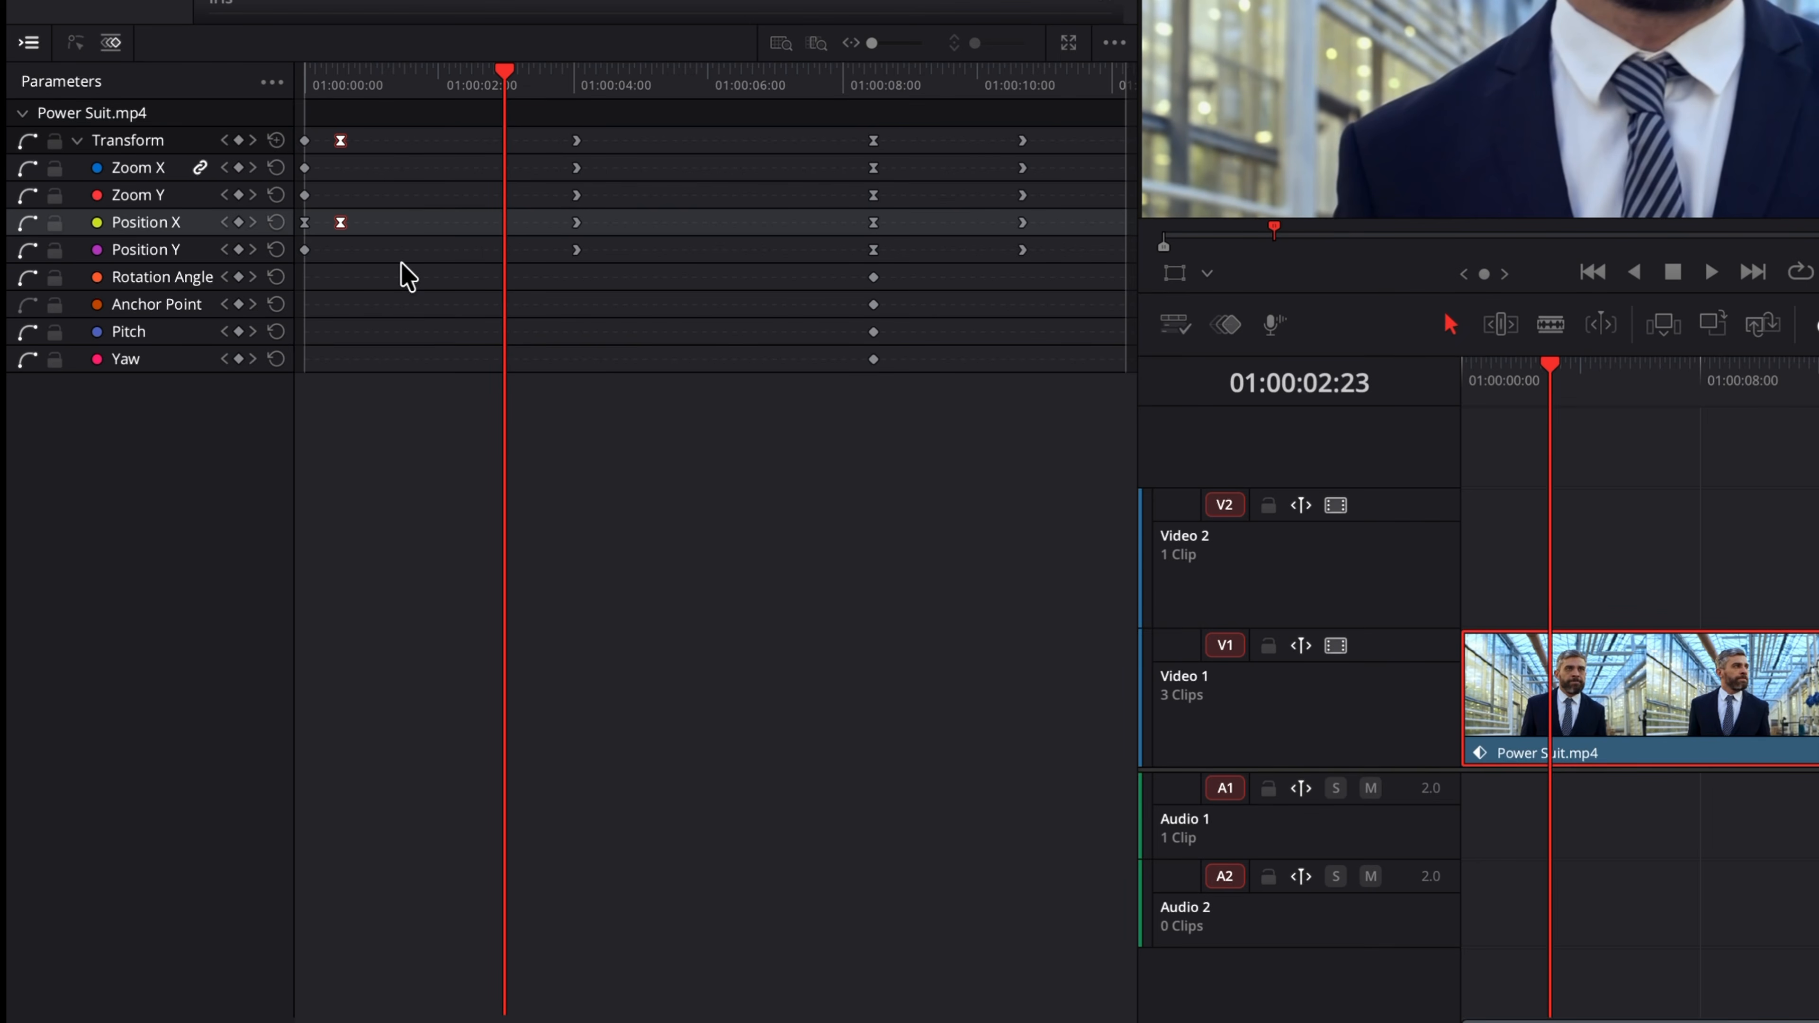
Step: Move the Transform keyframe group at about 01:00:04 to the playhead at 01:00:02:23
{"action": "left_click", "coordinate": [576, 140]}
{"action": "left_click_drag", "start_coordinate": [576, 144], "coordinate": [514, 141]}
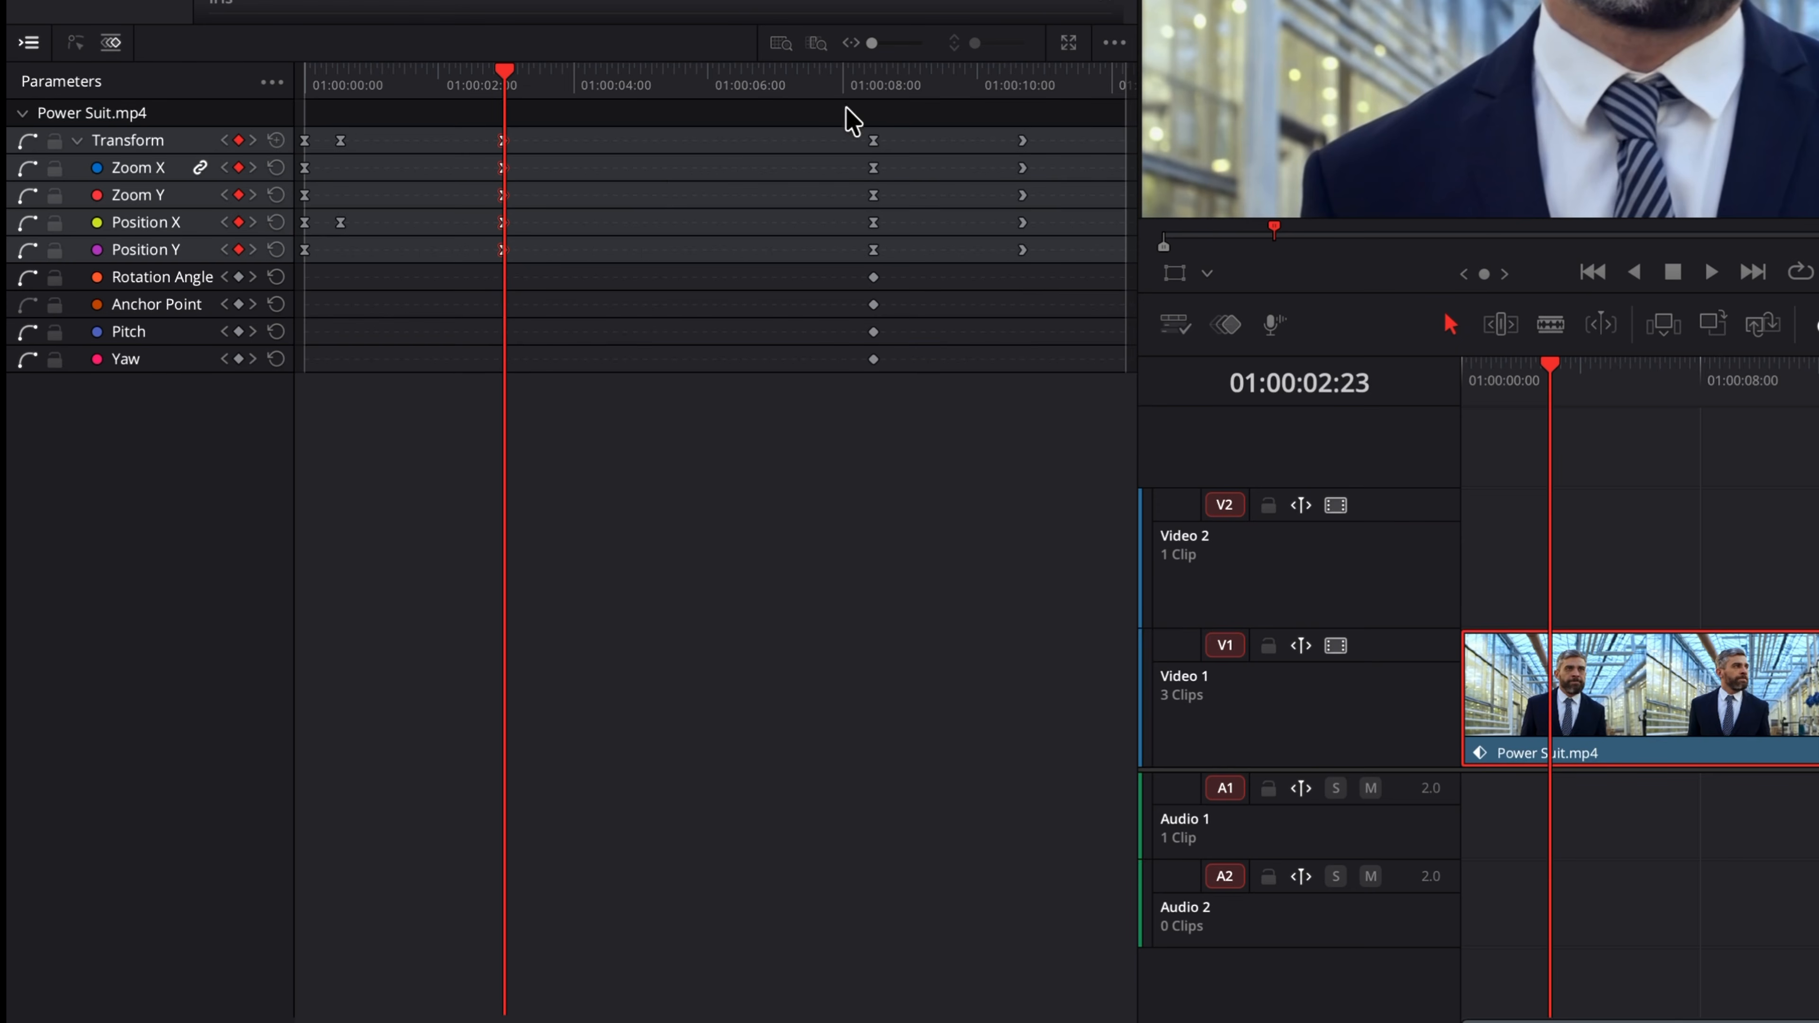
Step: Move the Position X, Rotation Angle, Anchor Point, Pitch and Yaw keyframes from 01:00:08 to about 01:00:06
{"action": "left_click", "coordinate": [1114, 44]}
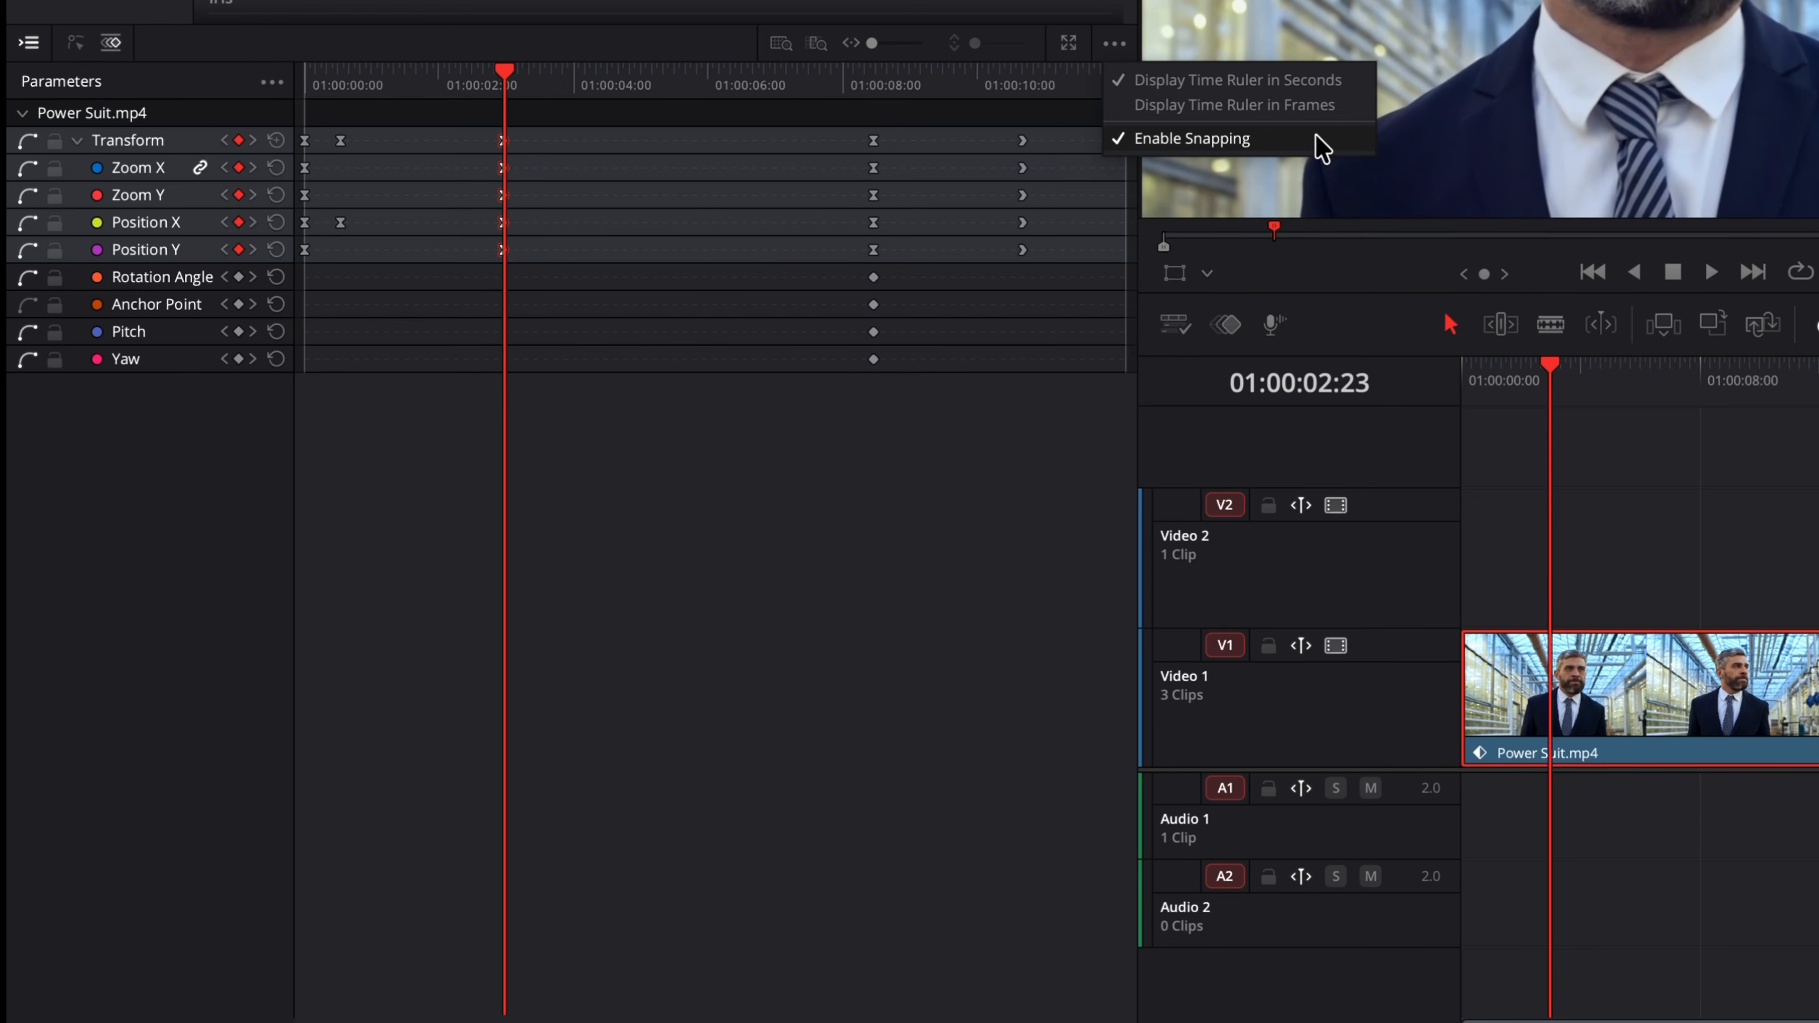
{"action": "left_click", "coordinate": [707, 373]}
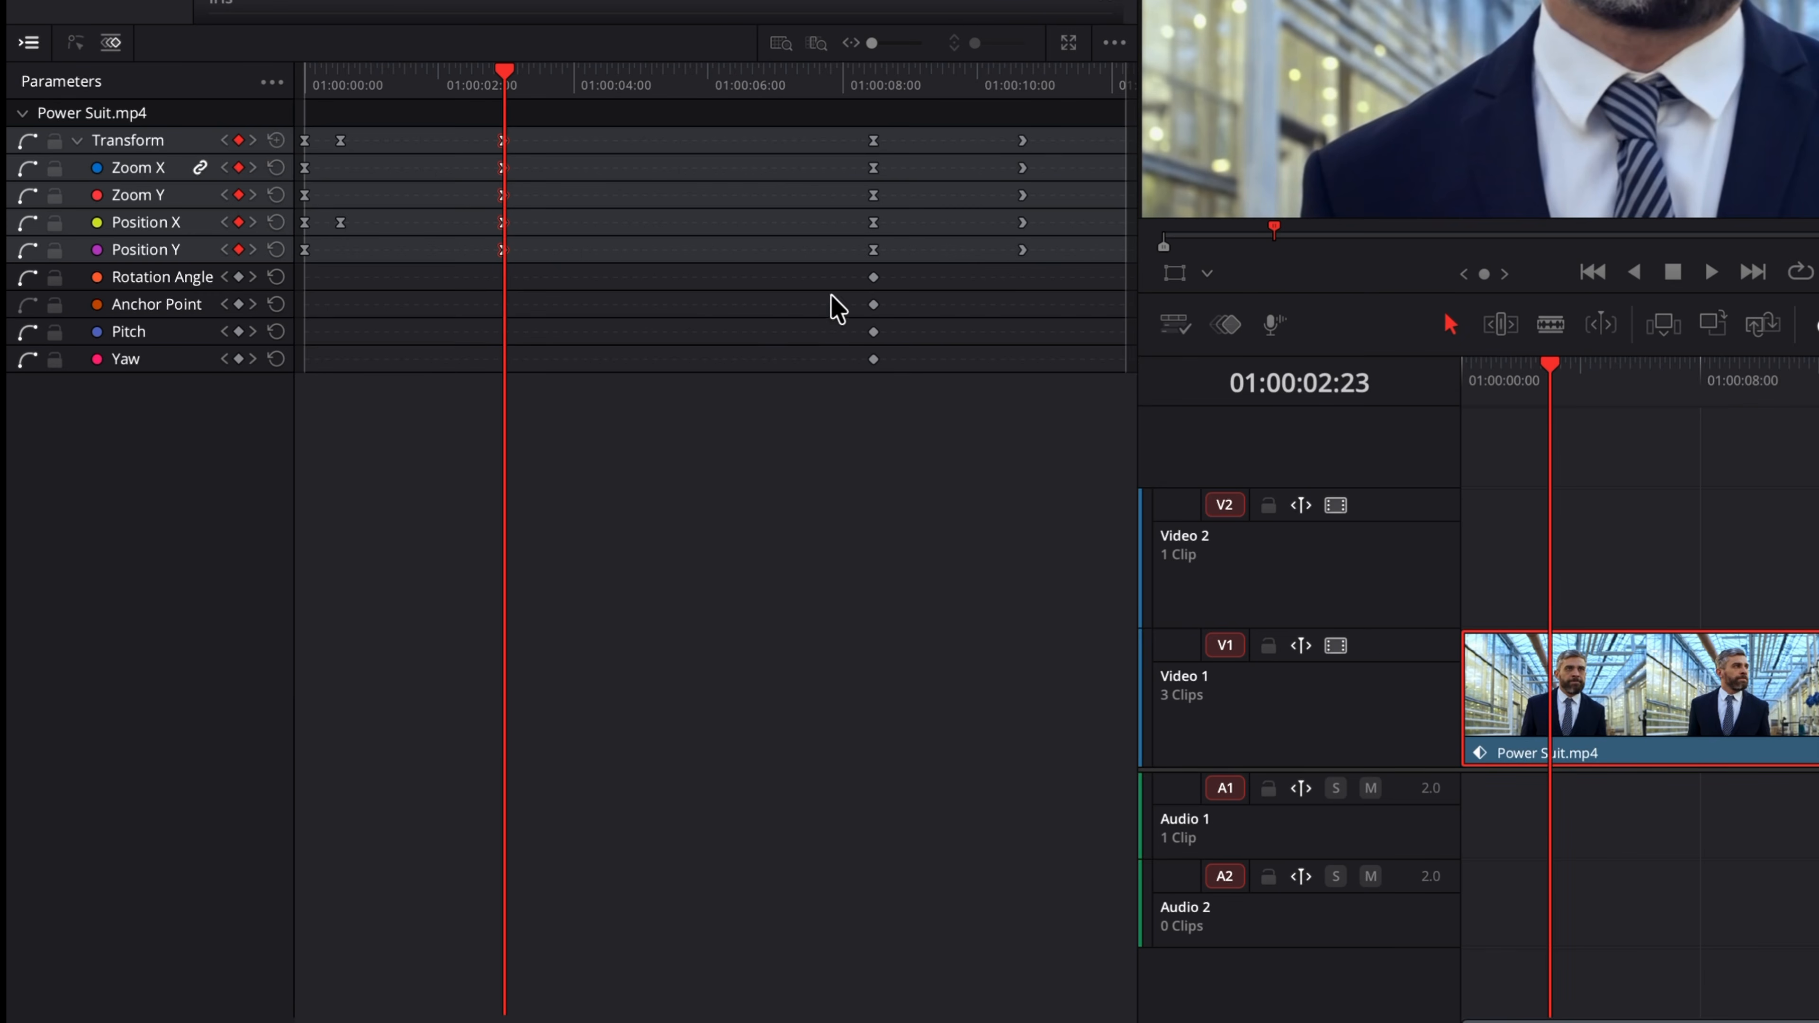
{"action": "left_click_drag", "start_coordinate": [842, 366], "coordinate": [705, 226]}
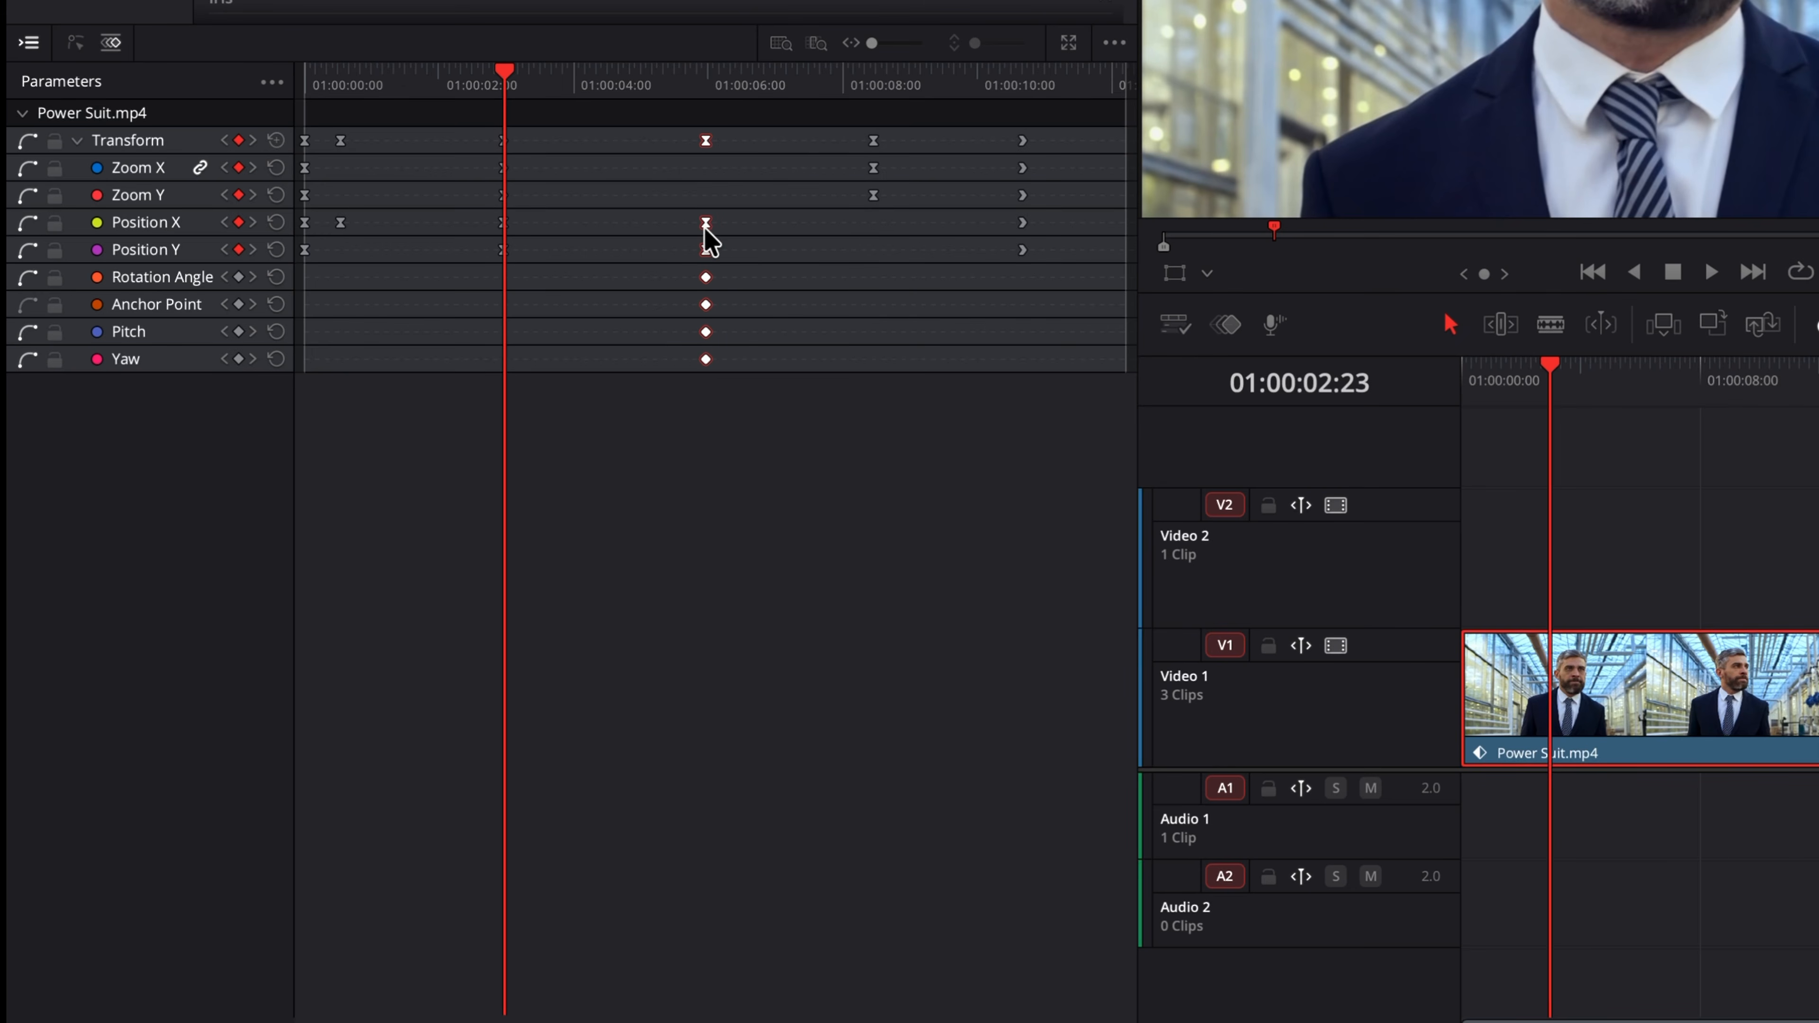
Step: Cut the Zoom X and Zoom Y keyframes at 01:00:08
{"action": "left_click", "coordinate": [829, 317]}
{"action": "left_click_drag", "start_coordinate": [838, 131], "coordinate": [930, 120]}
{"action": "key", "text": "Delete"}
Step: Paste the Zoom keyframes at 01:00:04:11
{"action": "left_click_drag", "start_coordinate": [510, 75], "coordinate": [604, 87]}
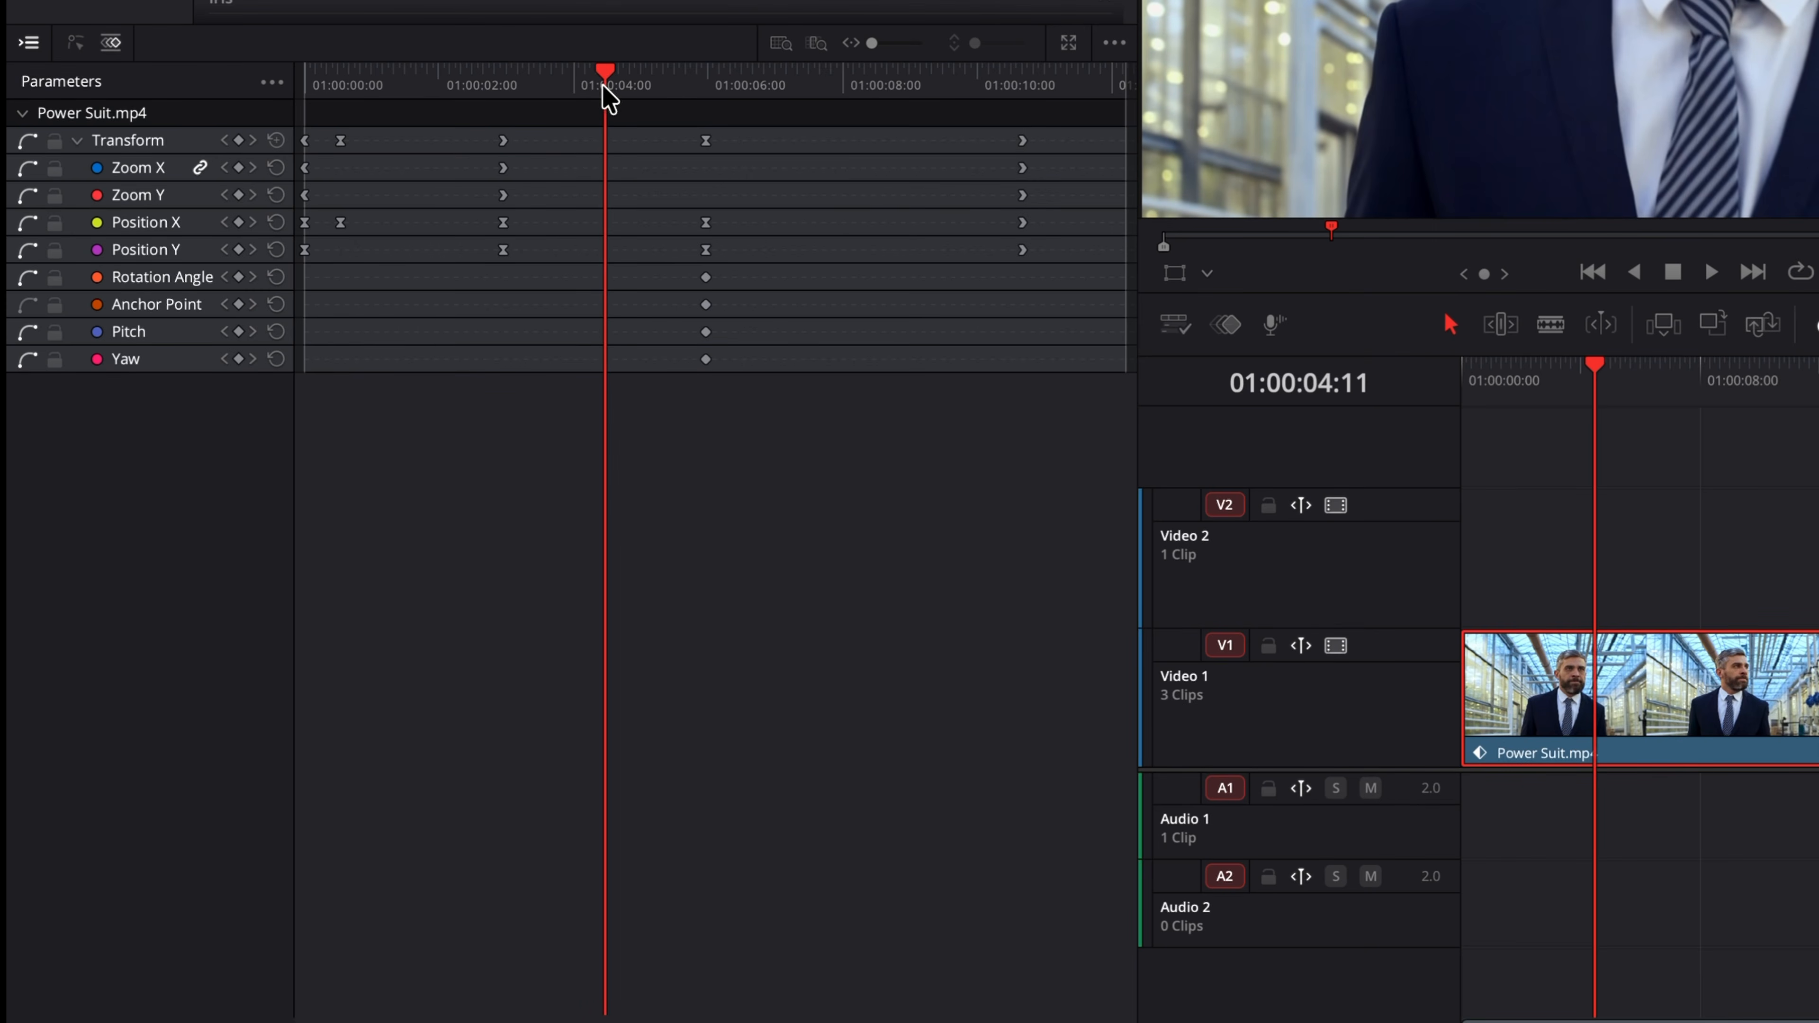
{"action": "key", "text": "super+v"}
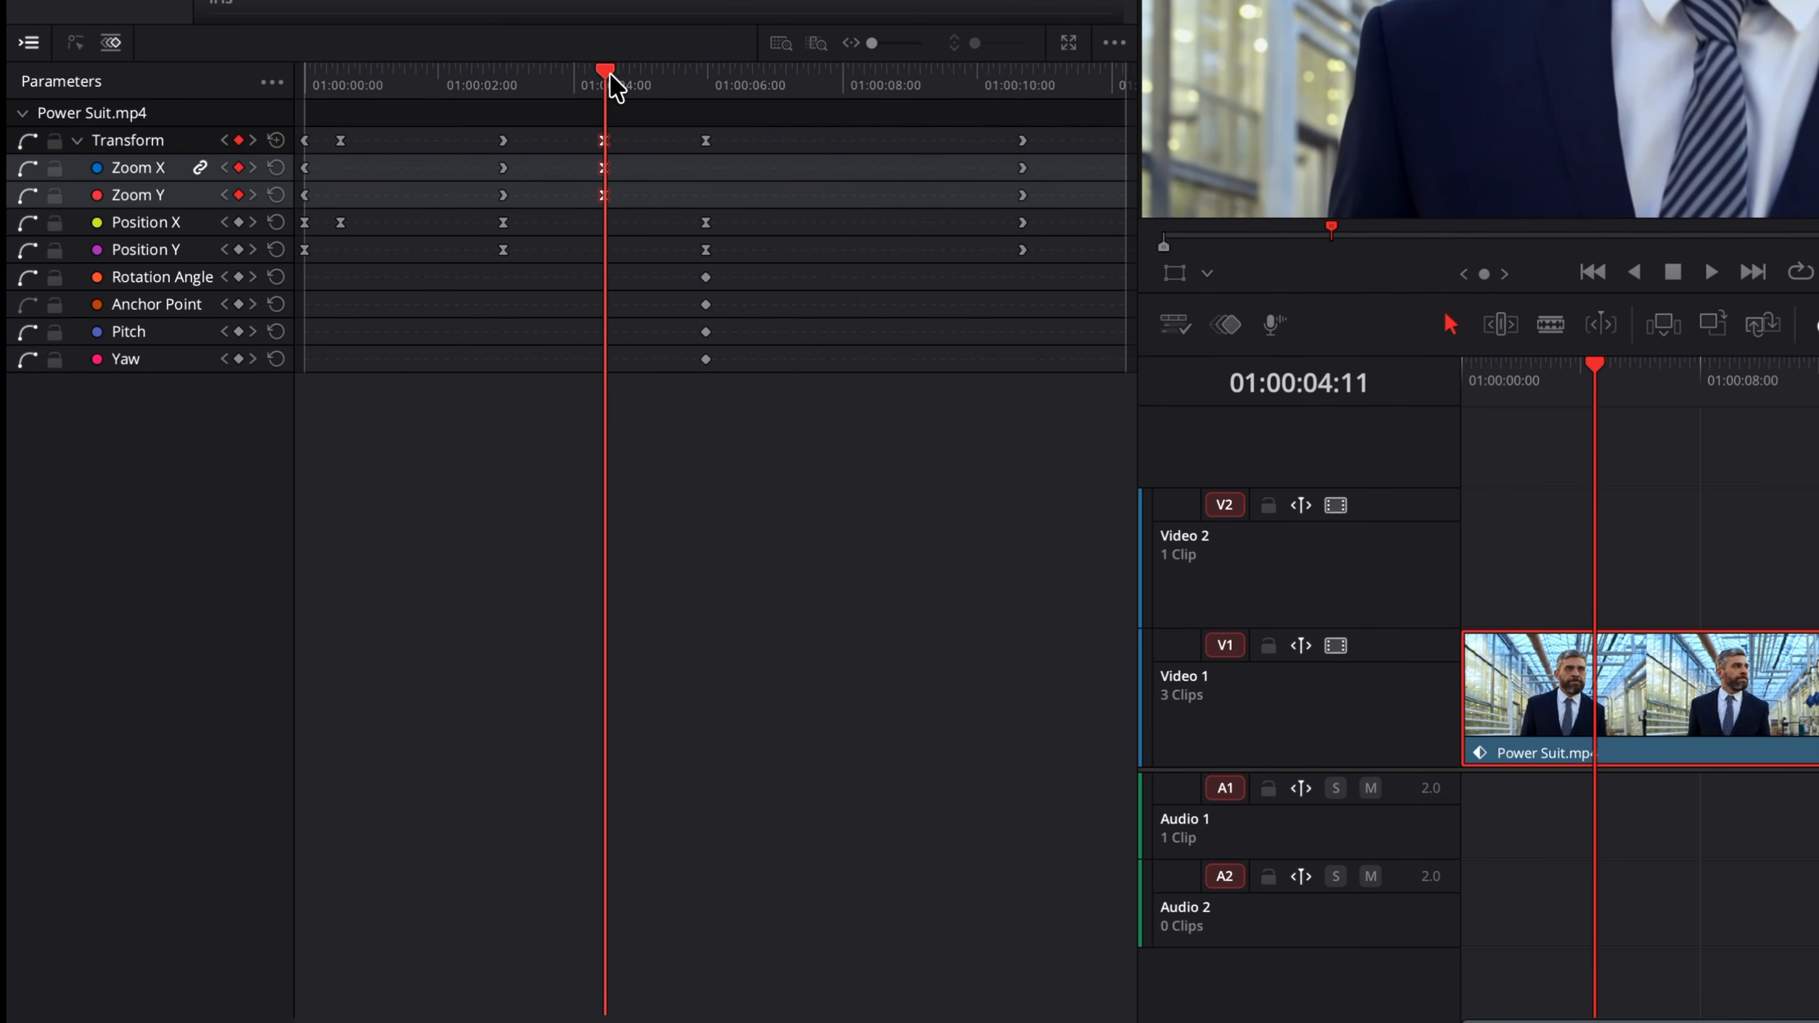
Step: Delete the Position X keyframe near the clip start
{"action": "left_click_drag", "start_coordinate": [605, 76], "coordinate": [641, 77]}
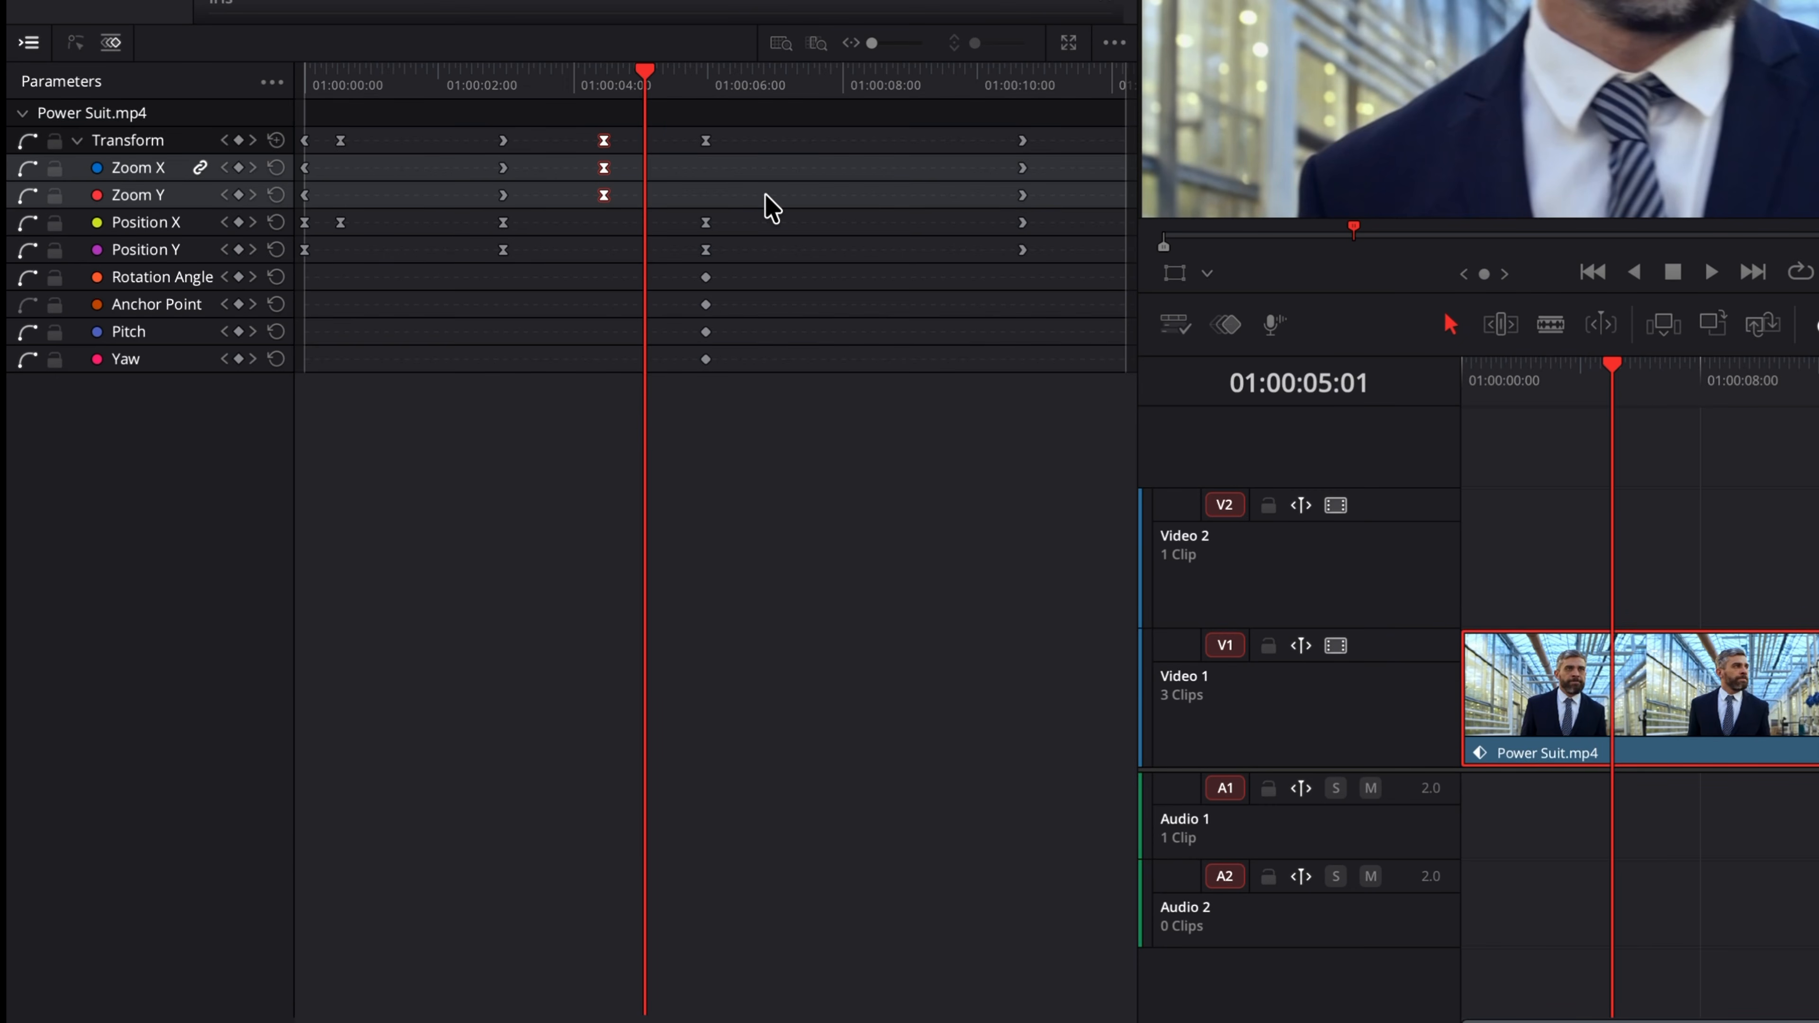
{"action": "left_click", "coordinate": [340, 223]}
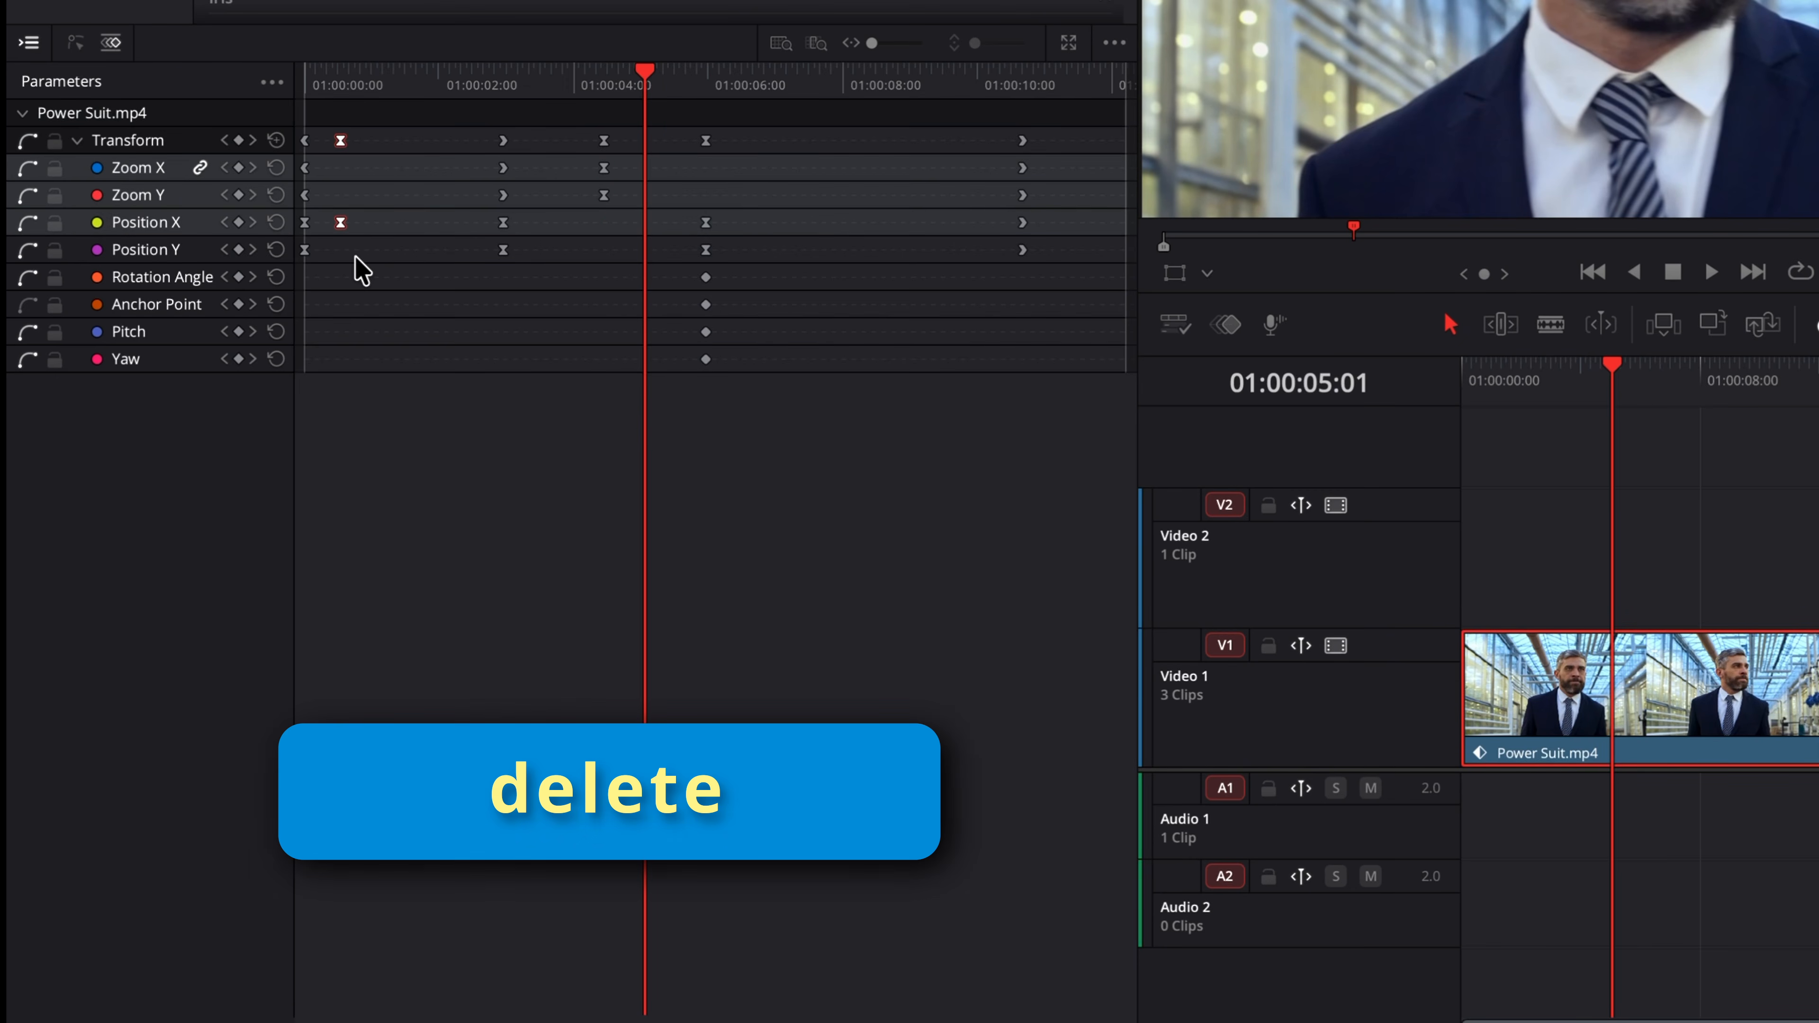
{"action": "key", "text": "Delete"}
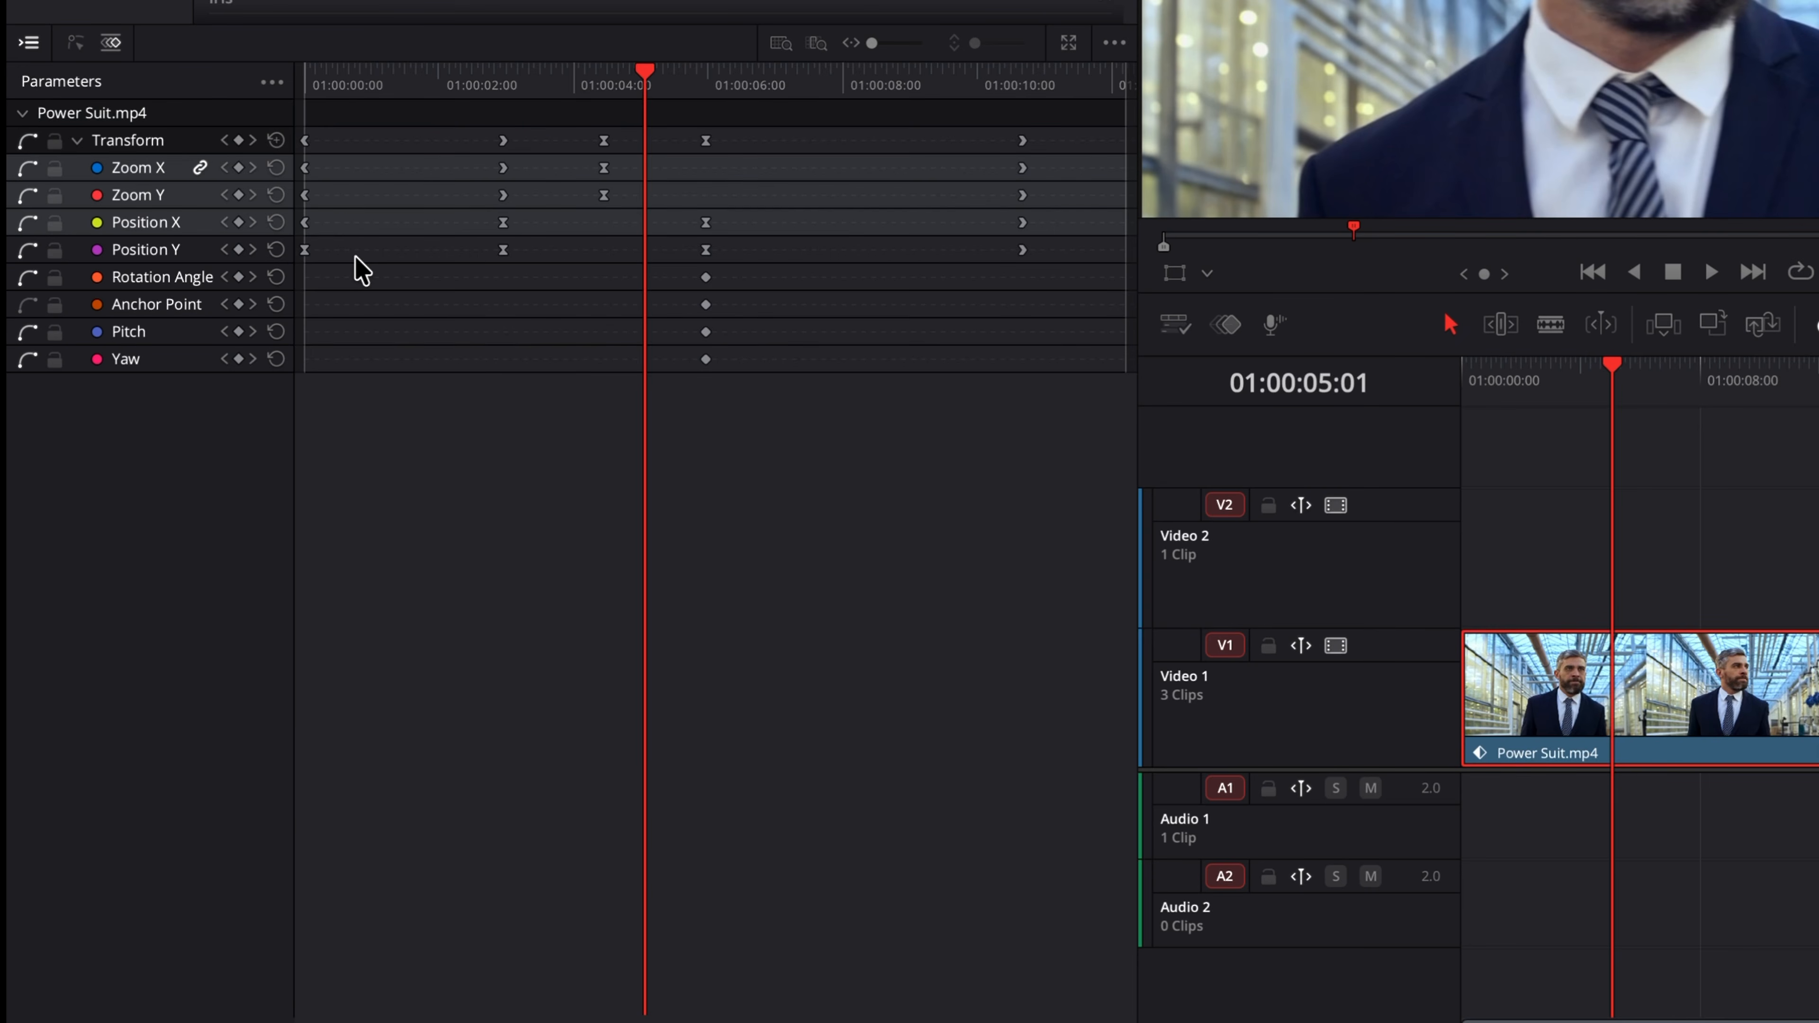
Step: Remove the Zoom keyframes at 01:00:04:11 with the keyframe toggle
{"action": "left_click_drag", "start_coordinate": [641, 81], "coordinate": [607, 84]}
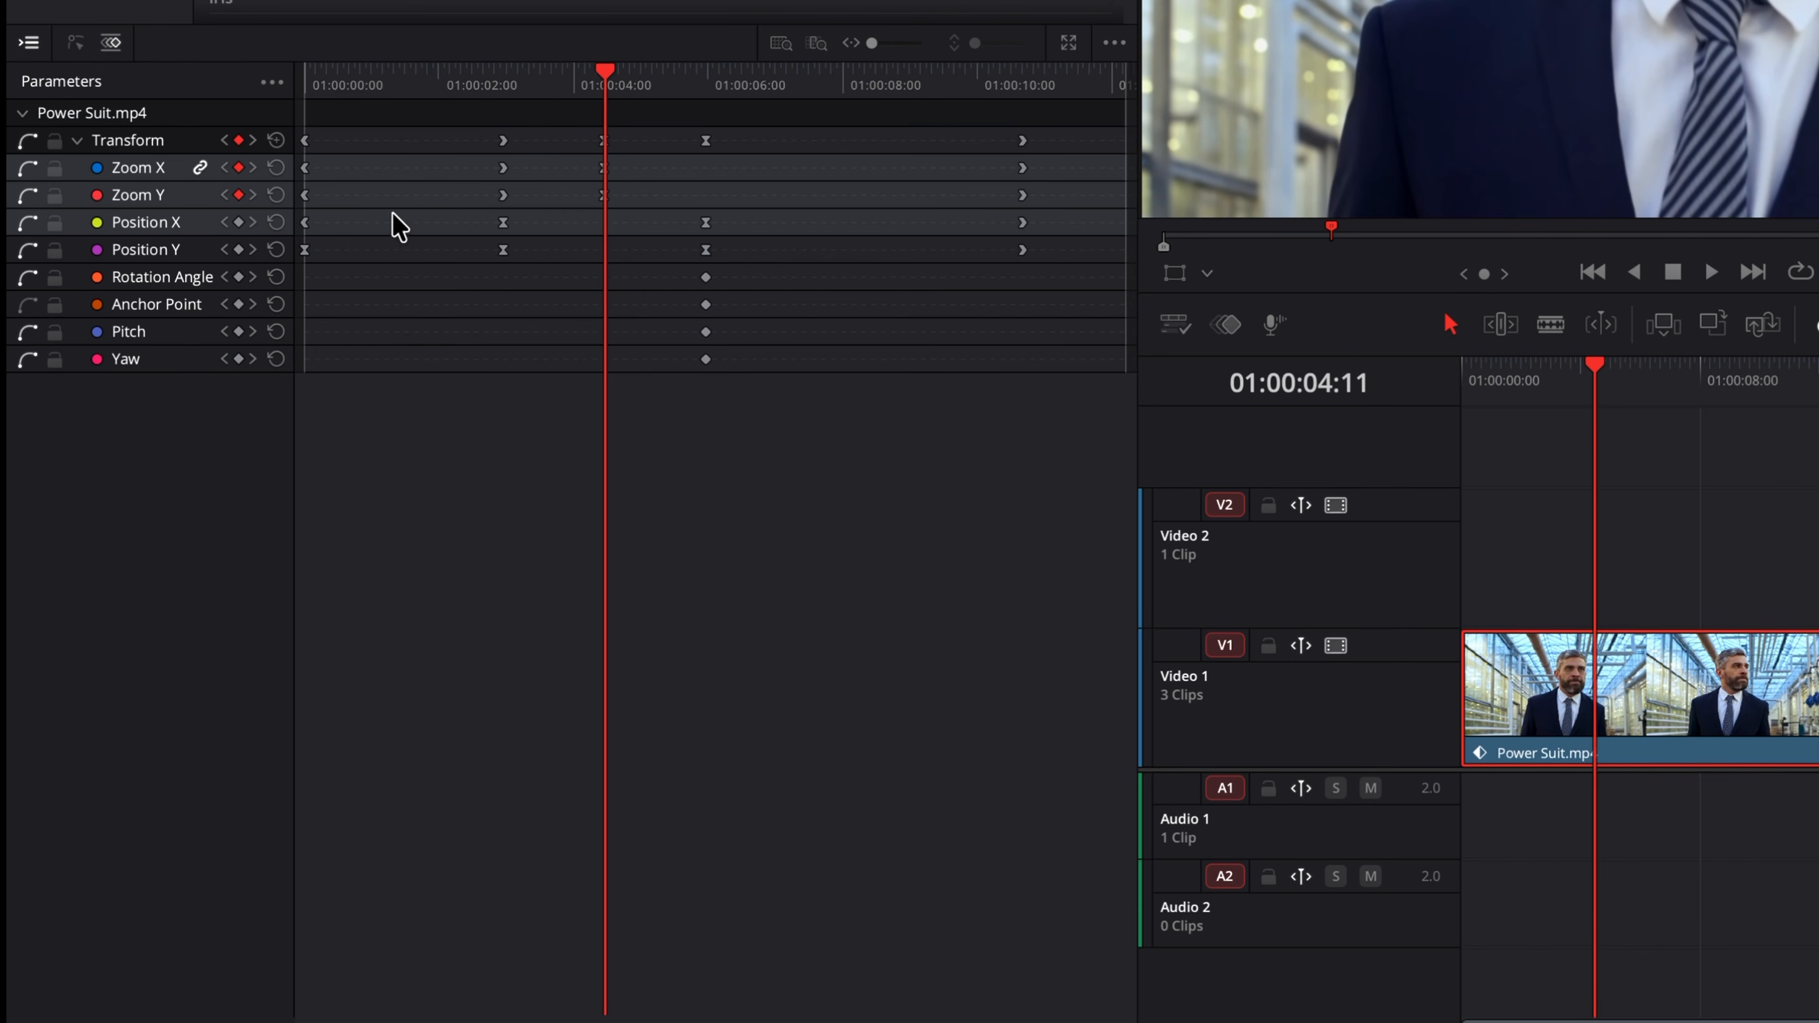
{"action": "left_click", "coordinate": [238, 167]}
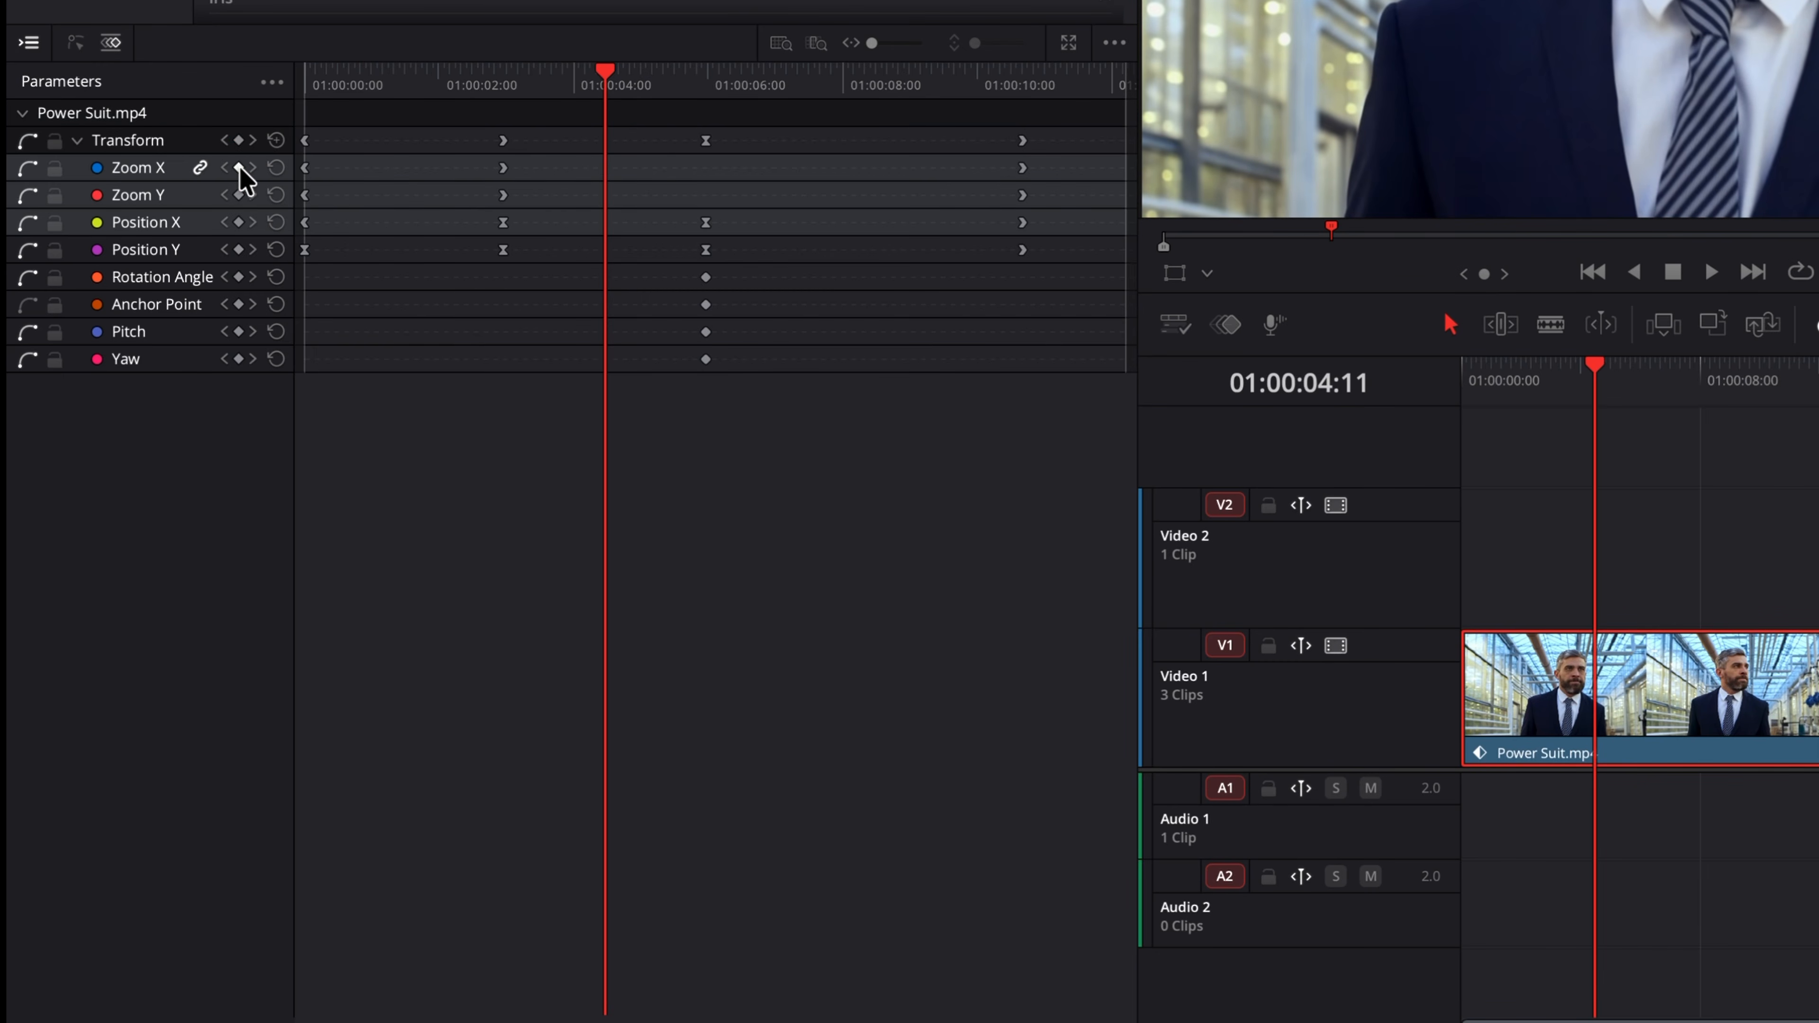
Step: Step through the keyframes with previous and next keyframe navigation to 01:00:05:23
{"action": "left_click_drag", "start_coordinate": [607, 73], "coordinate": [567, 84]}
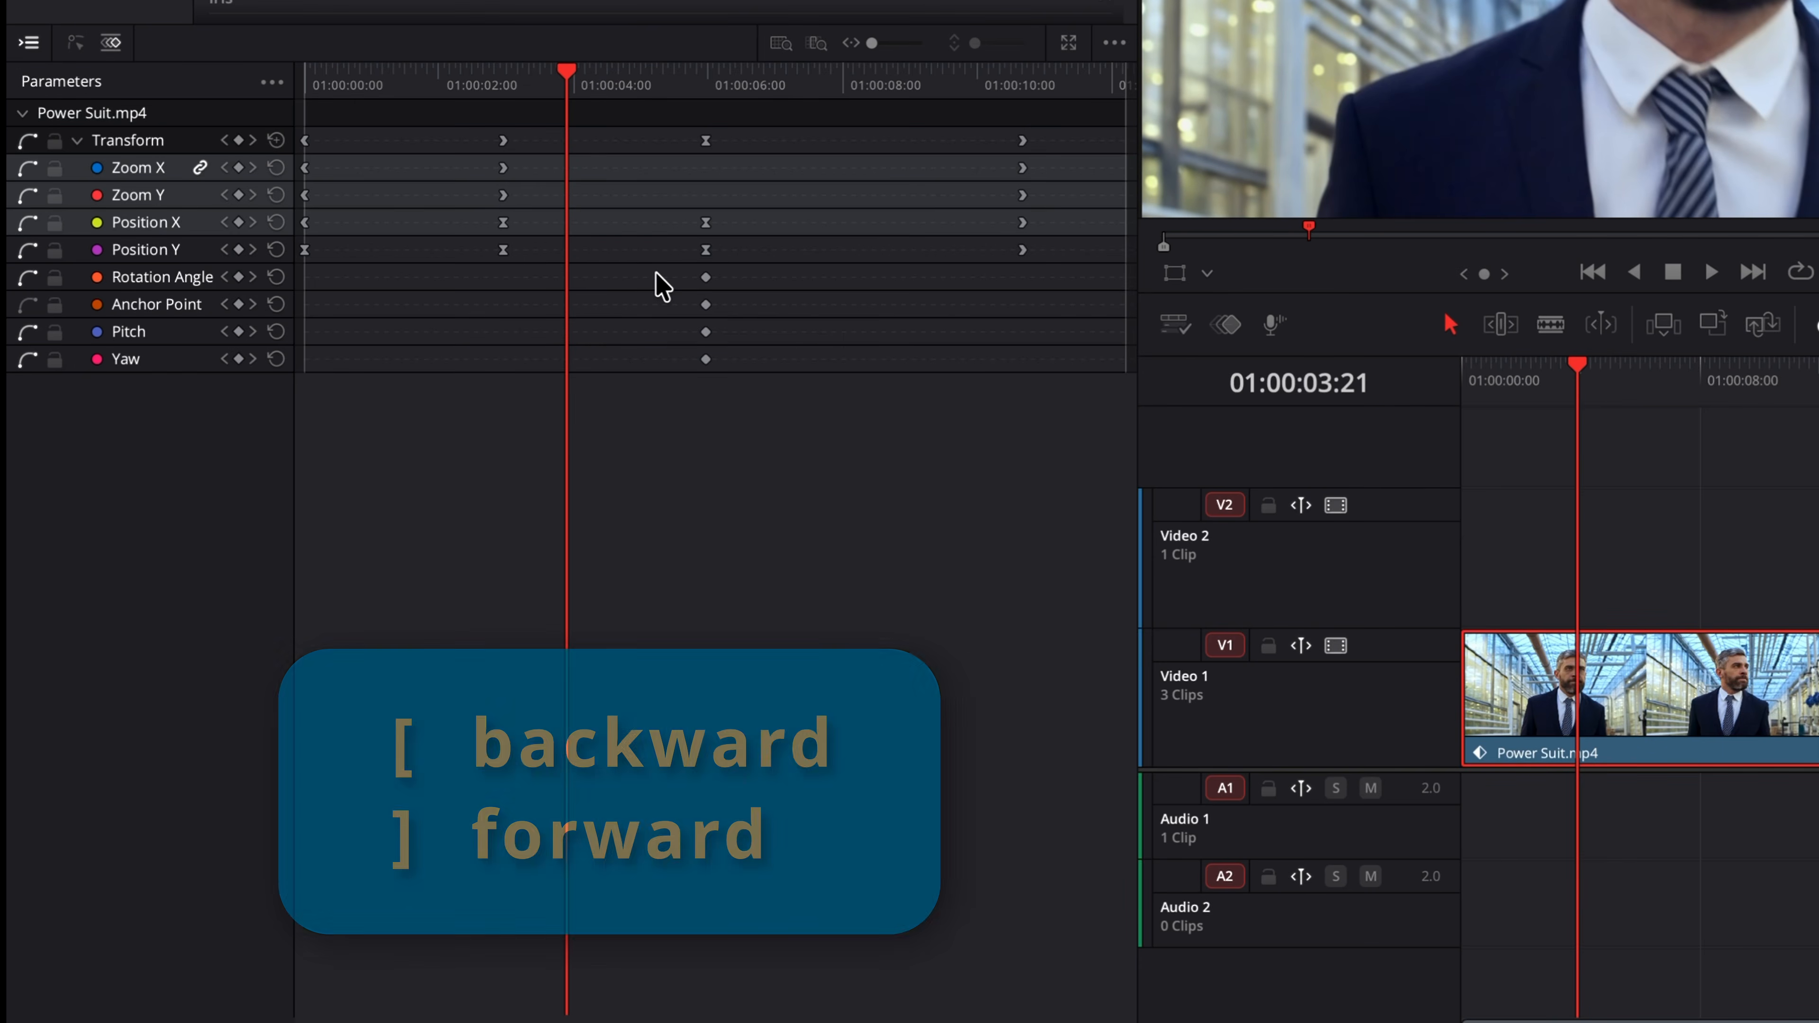
{"action": "key", "text": "bracketleft"}
{"action": "key", "text": "bracketleft"}
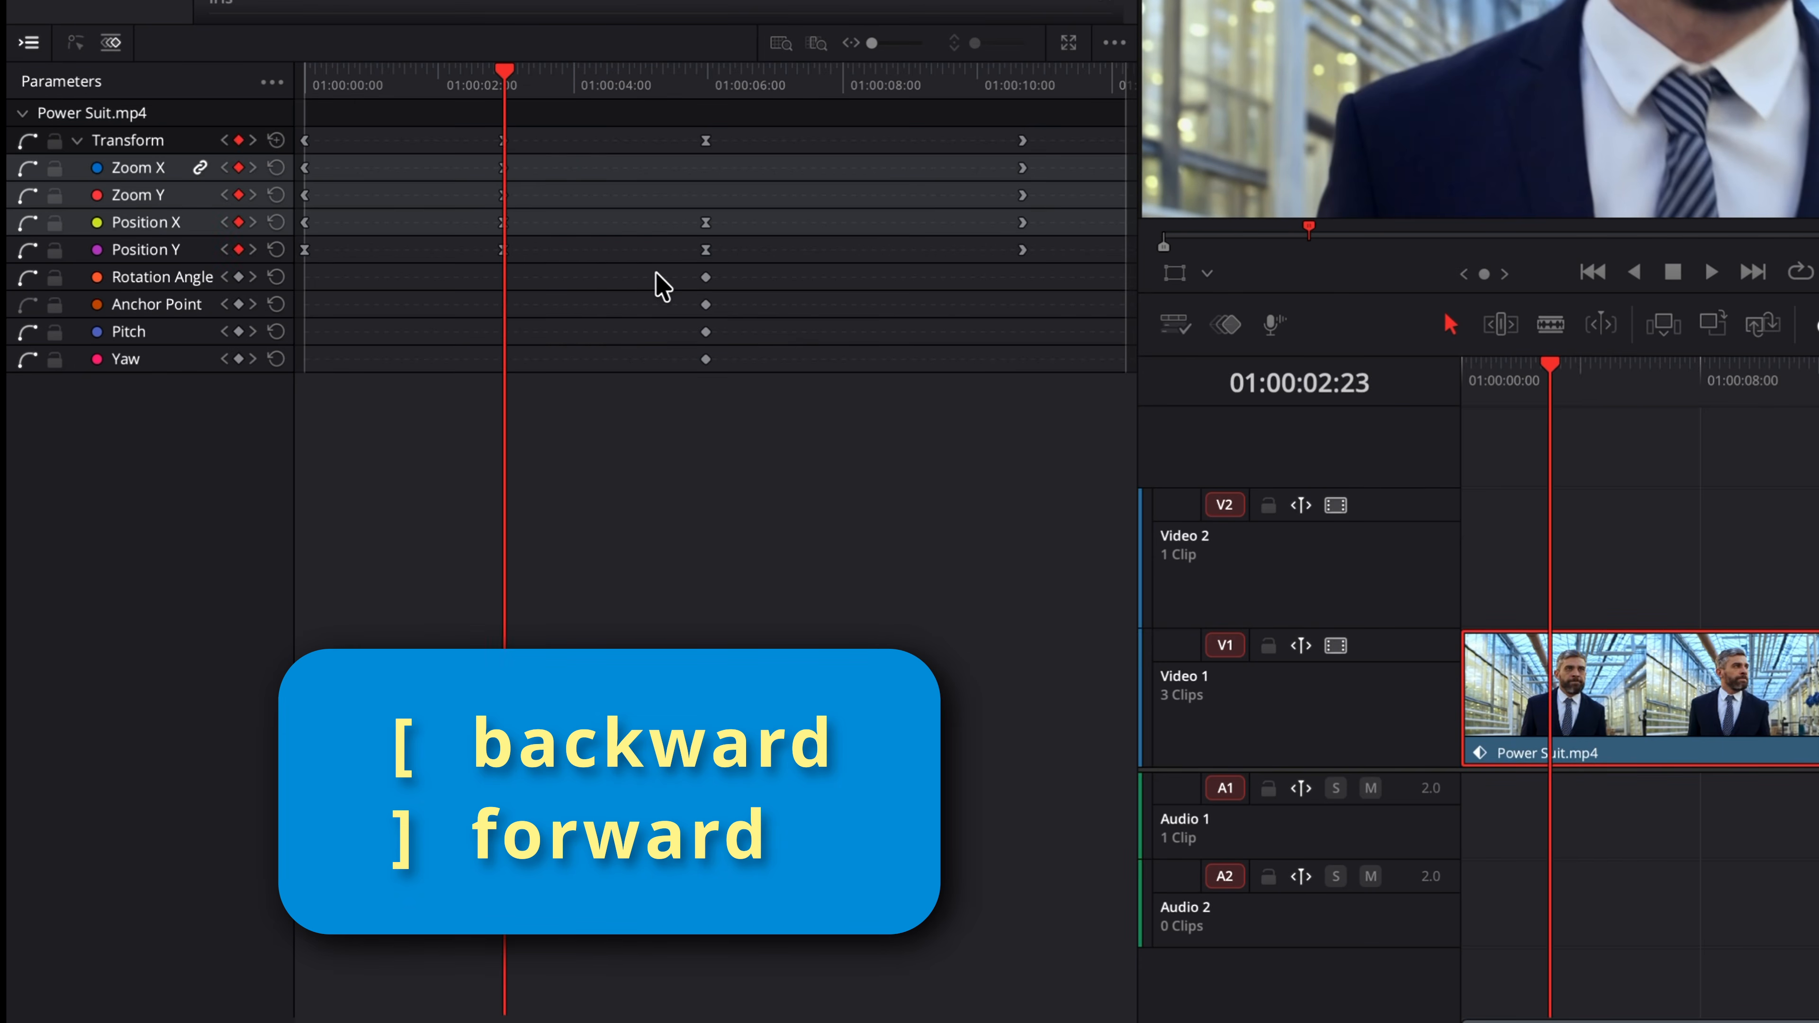
{"action": "key", "text": "bracketright"}
{"action": "key", "text": "bracketright"}
{"action": "key", "text": "bracketright"}
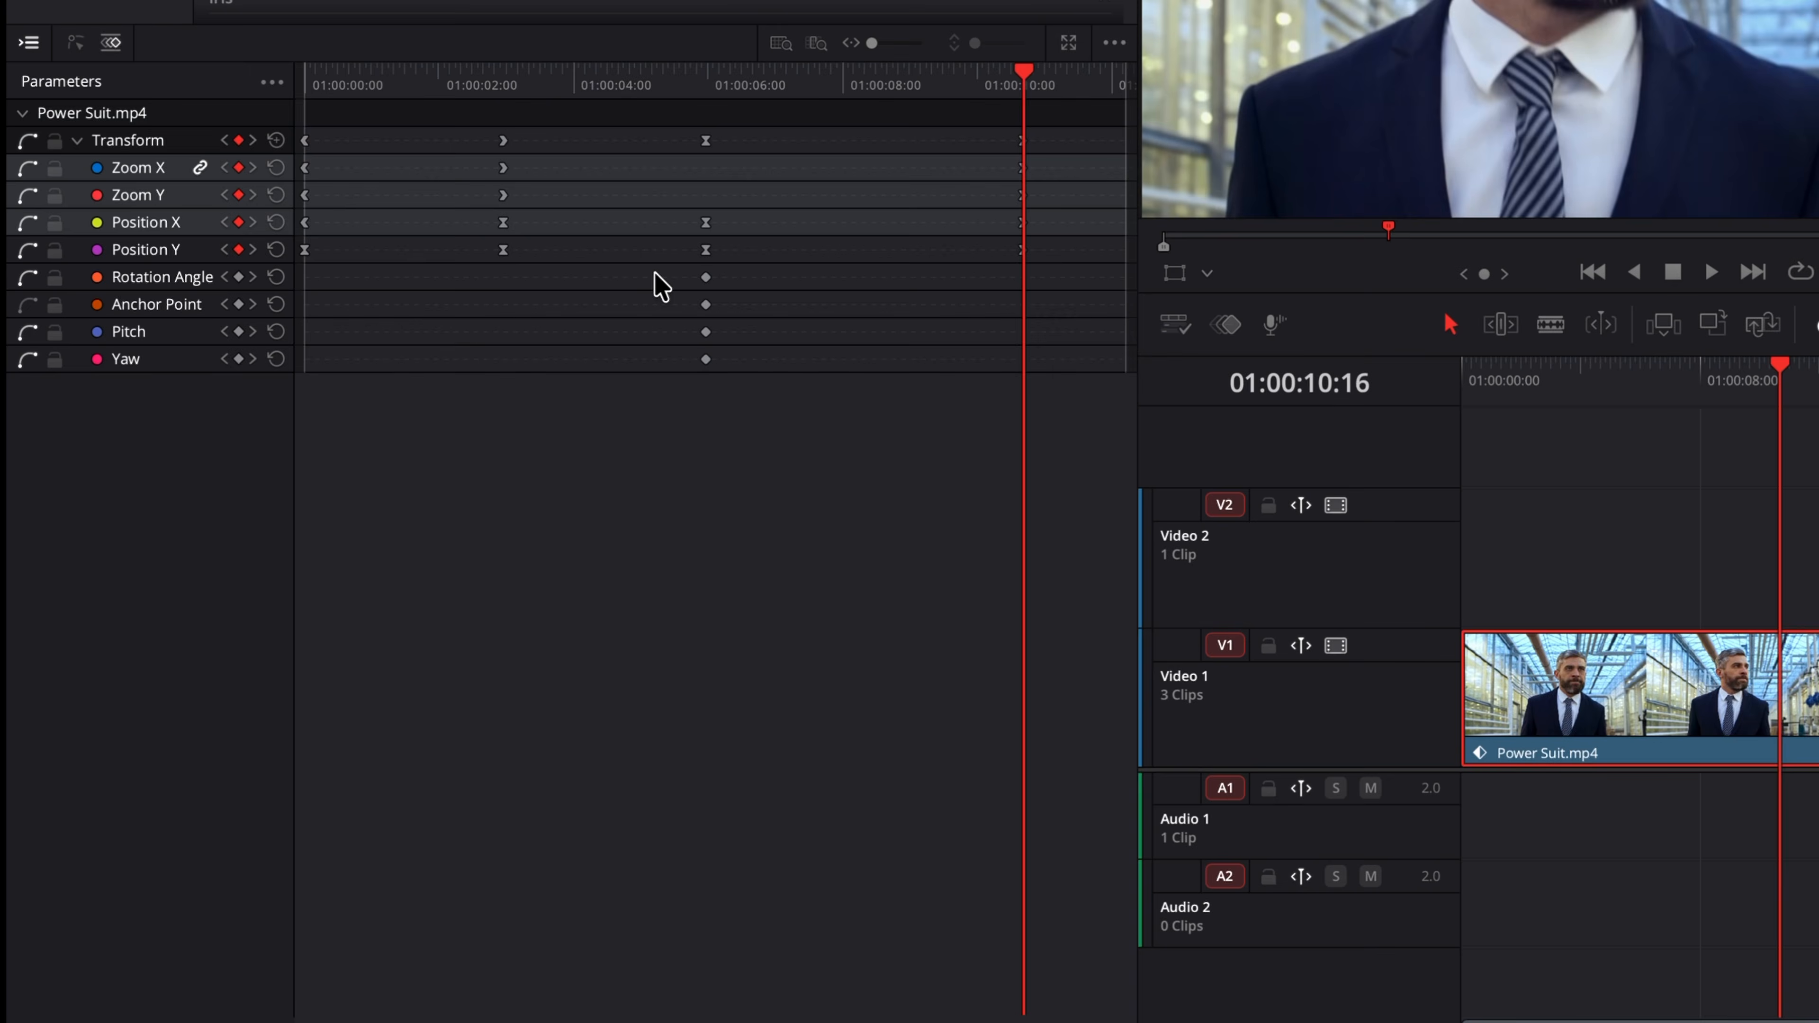
{"action": "key", "text": "bracketleft"}
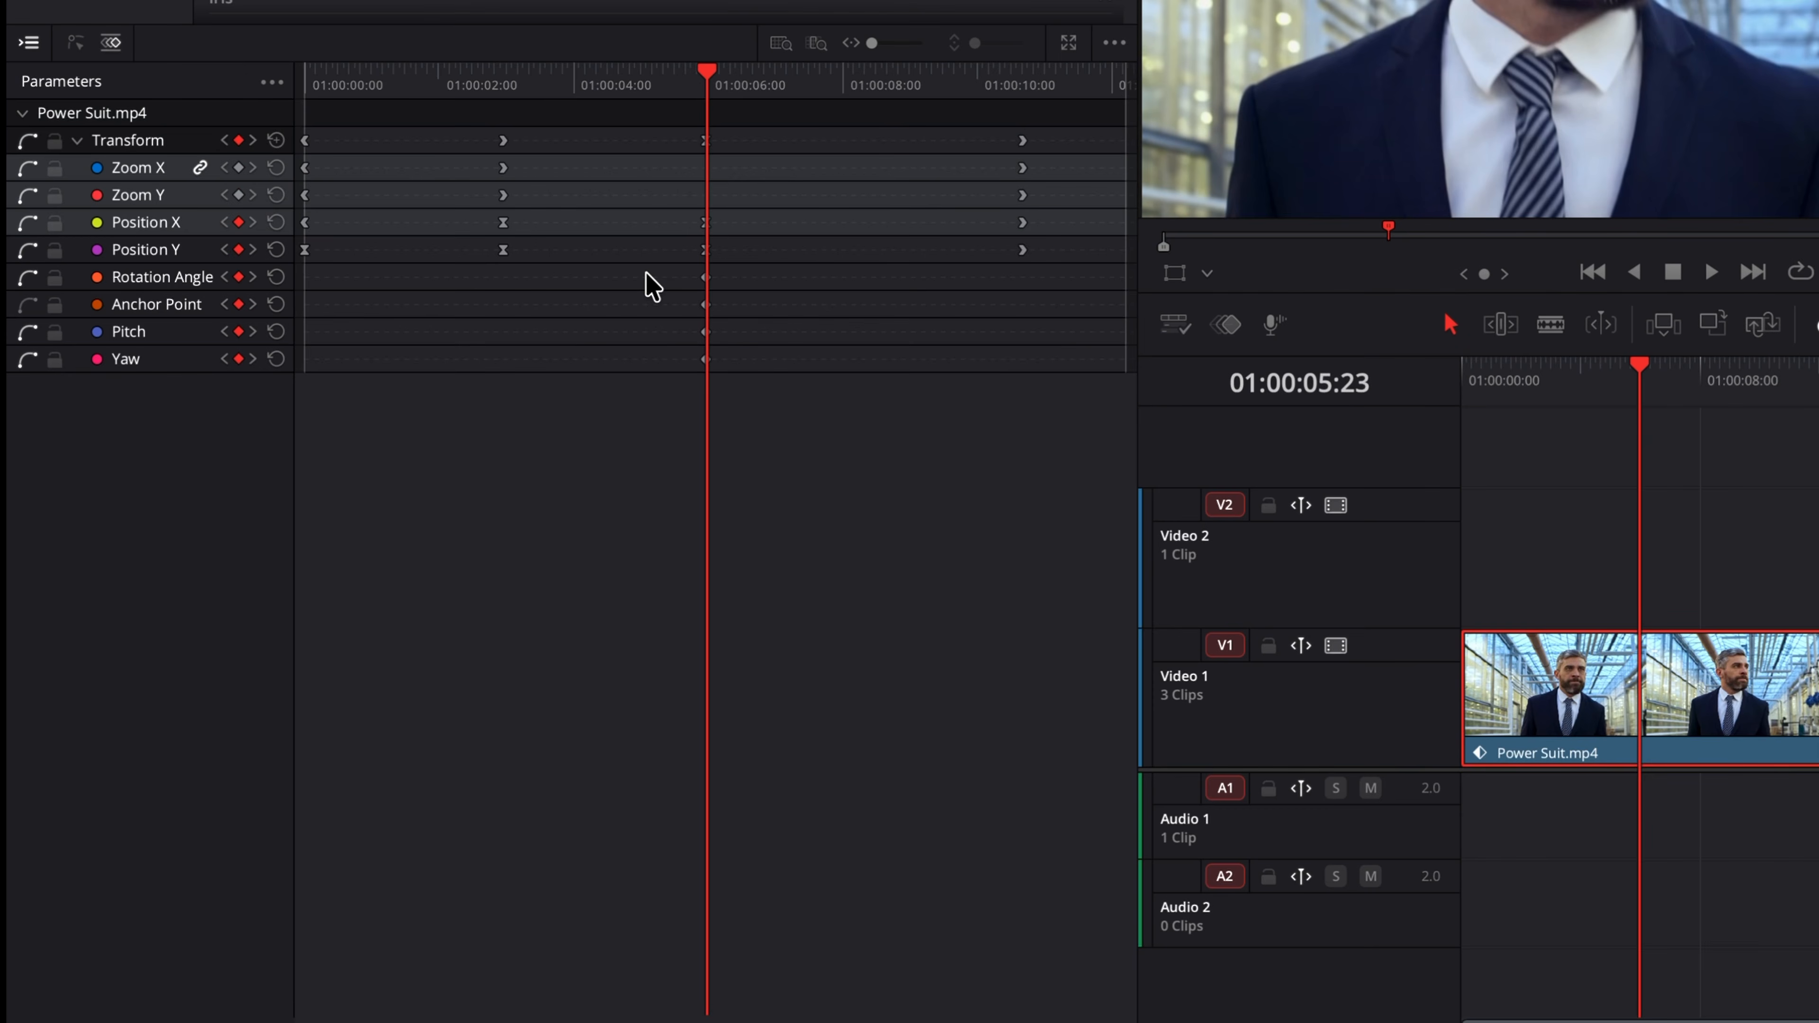
Step: Delete the keyframe groups at 01:00:02:23 and 01:00:10:16
{"action": "left_click_drag", "start_coordinate": [477, 263], "coordinate": [538, 165]}
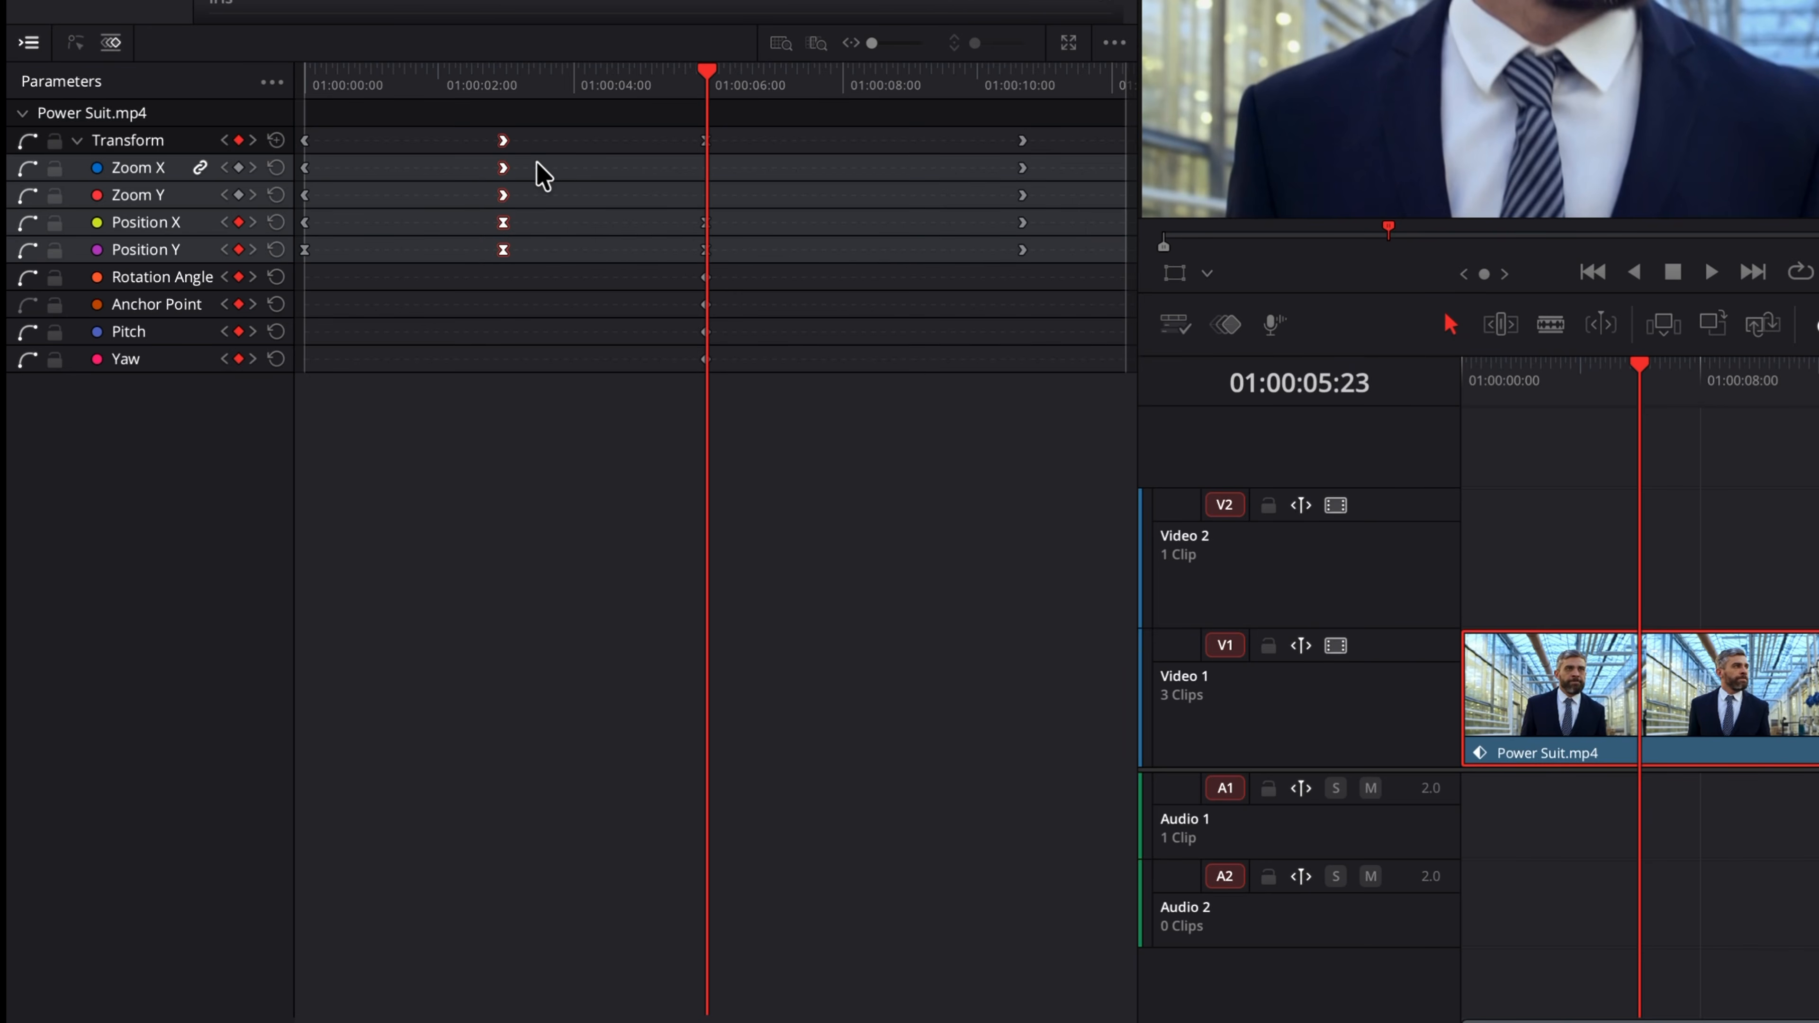
{"action": "key", "text": "Delete"}
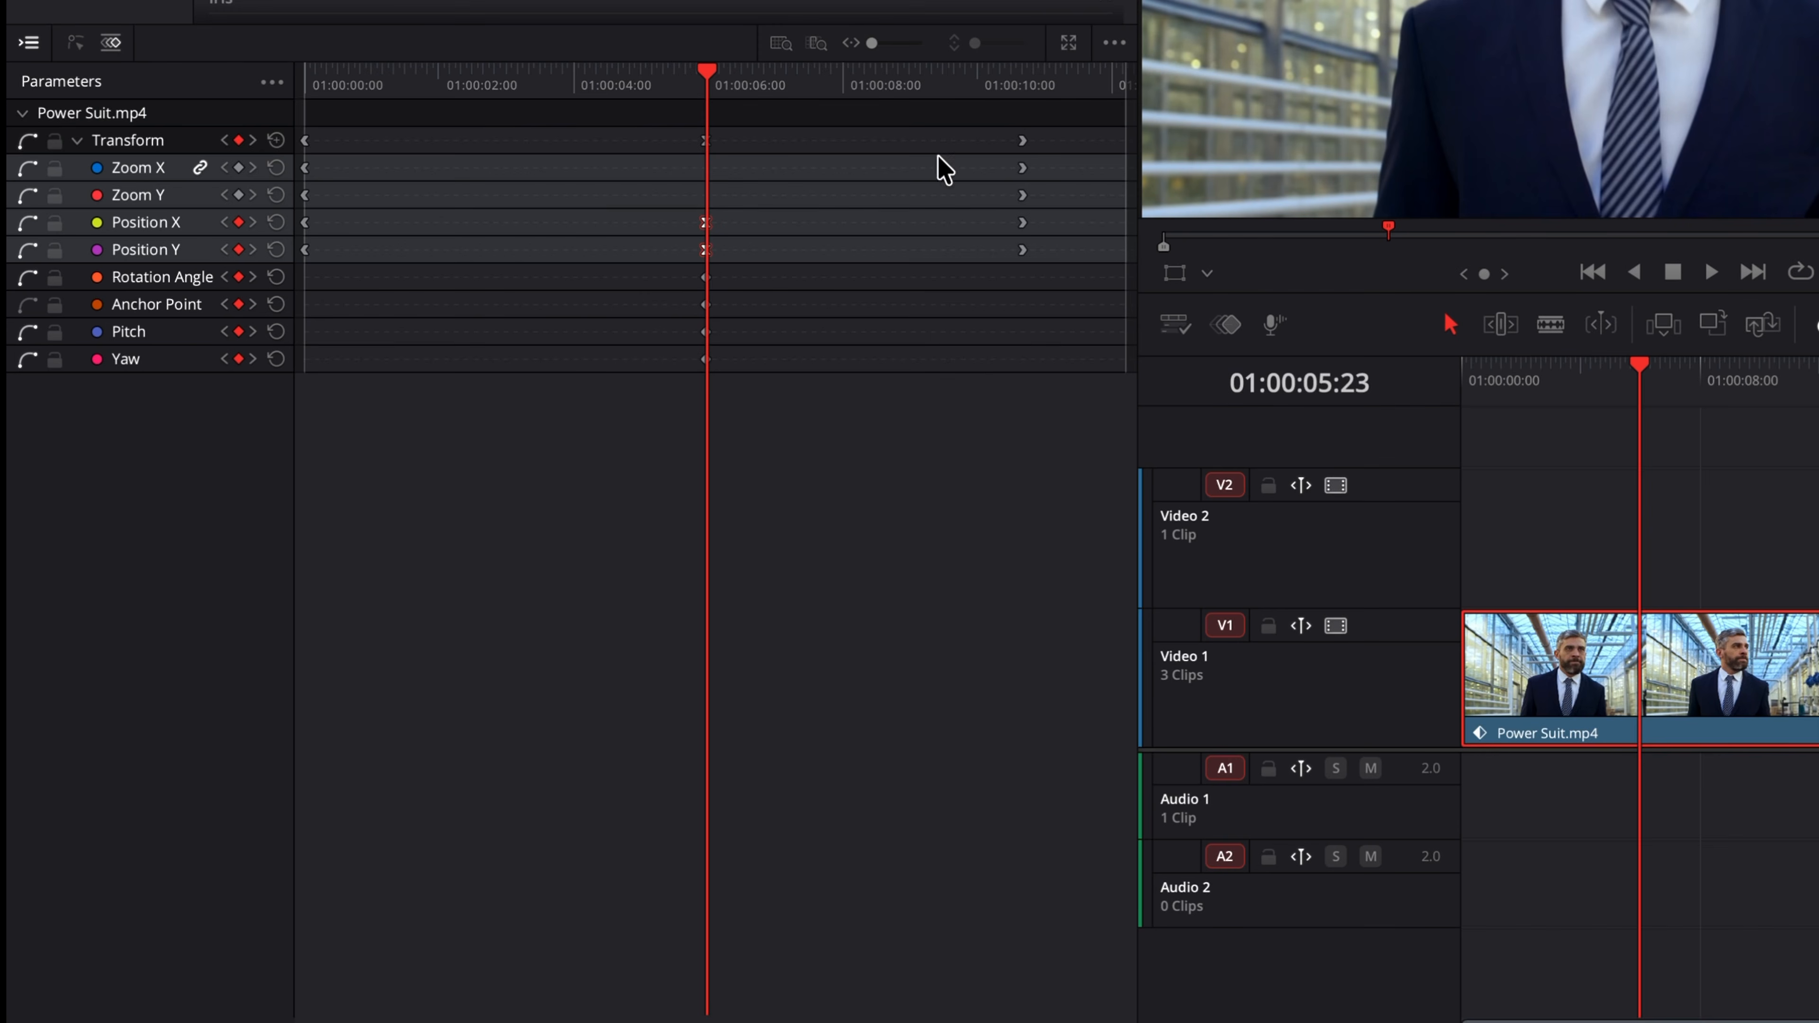
{"action": "left_click", "coordinate": [1021, 141]}
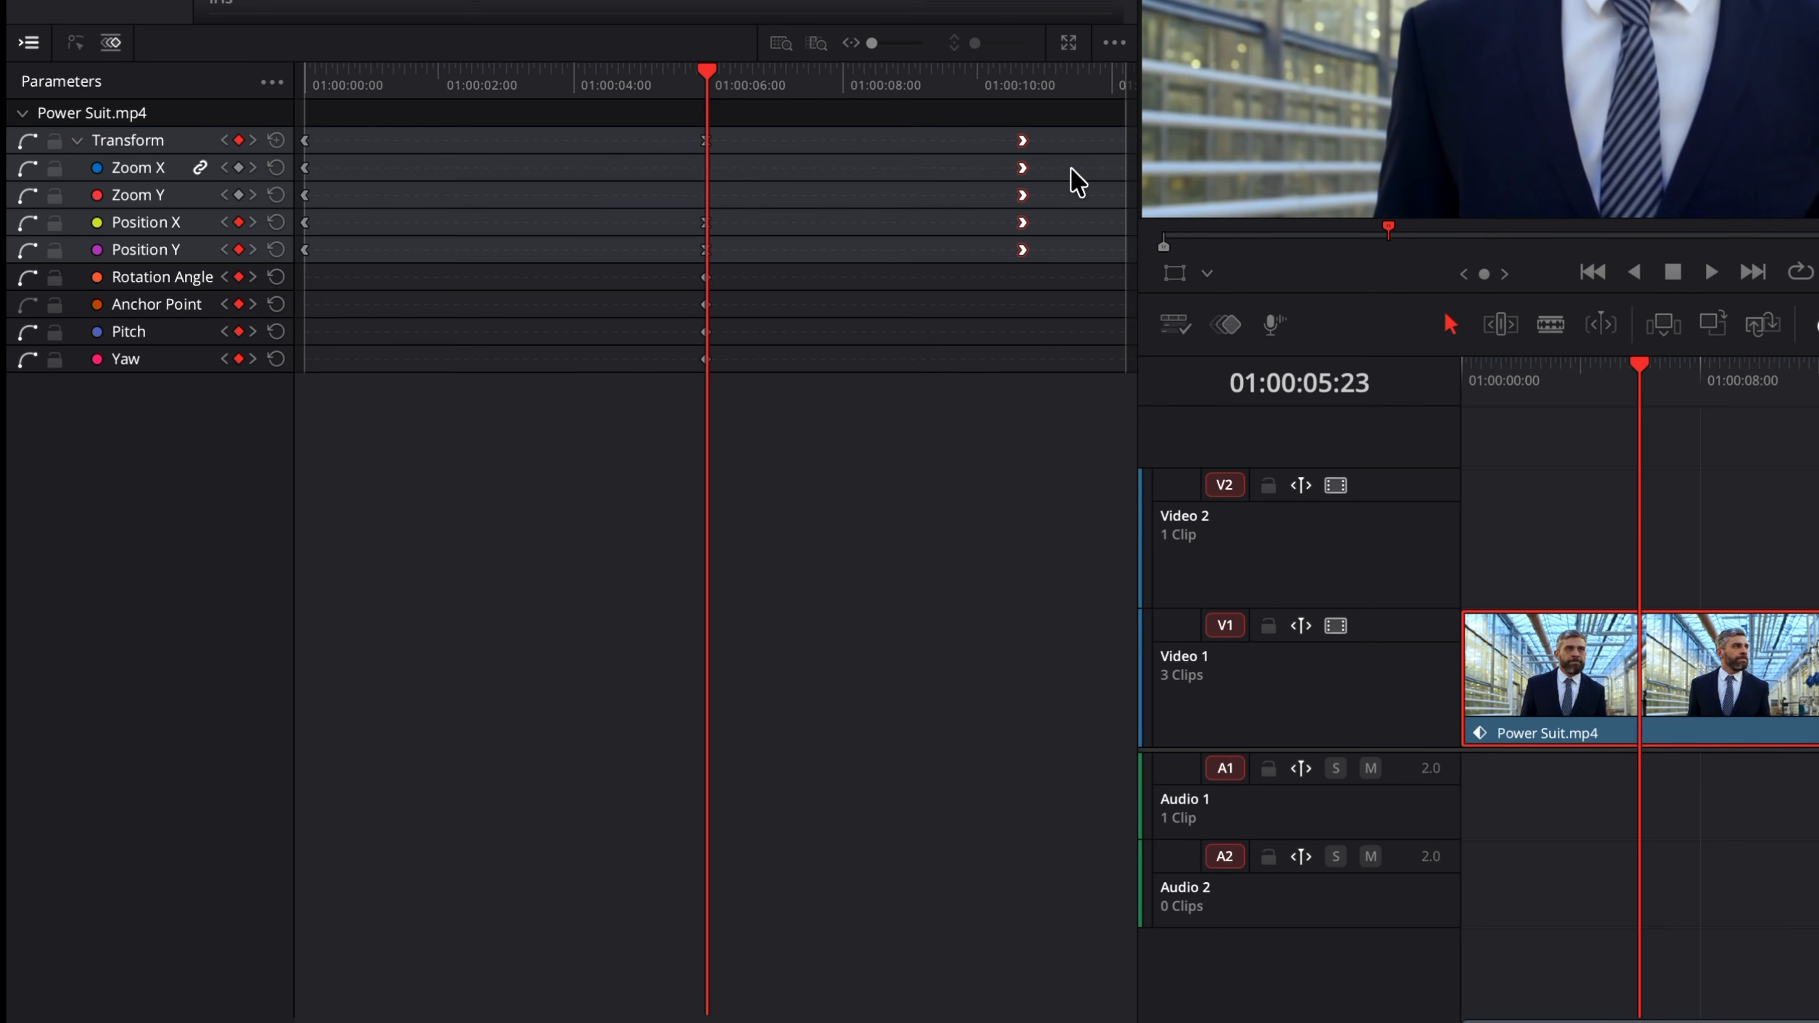
{"action": "key", "text": "Delete"}
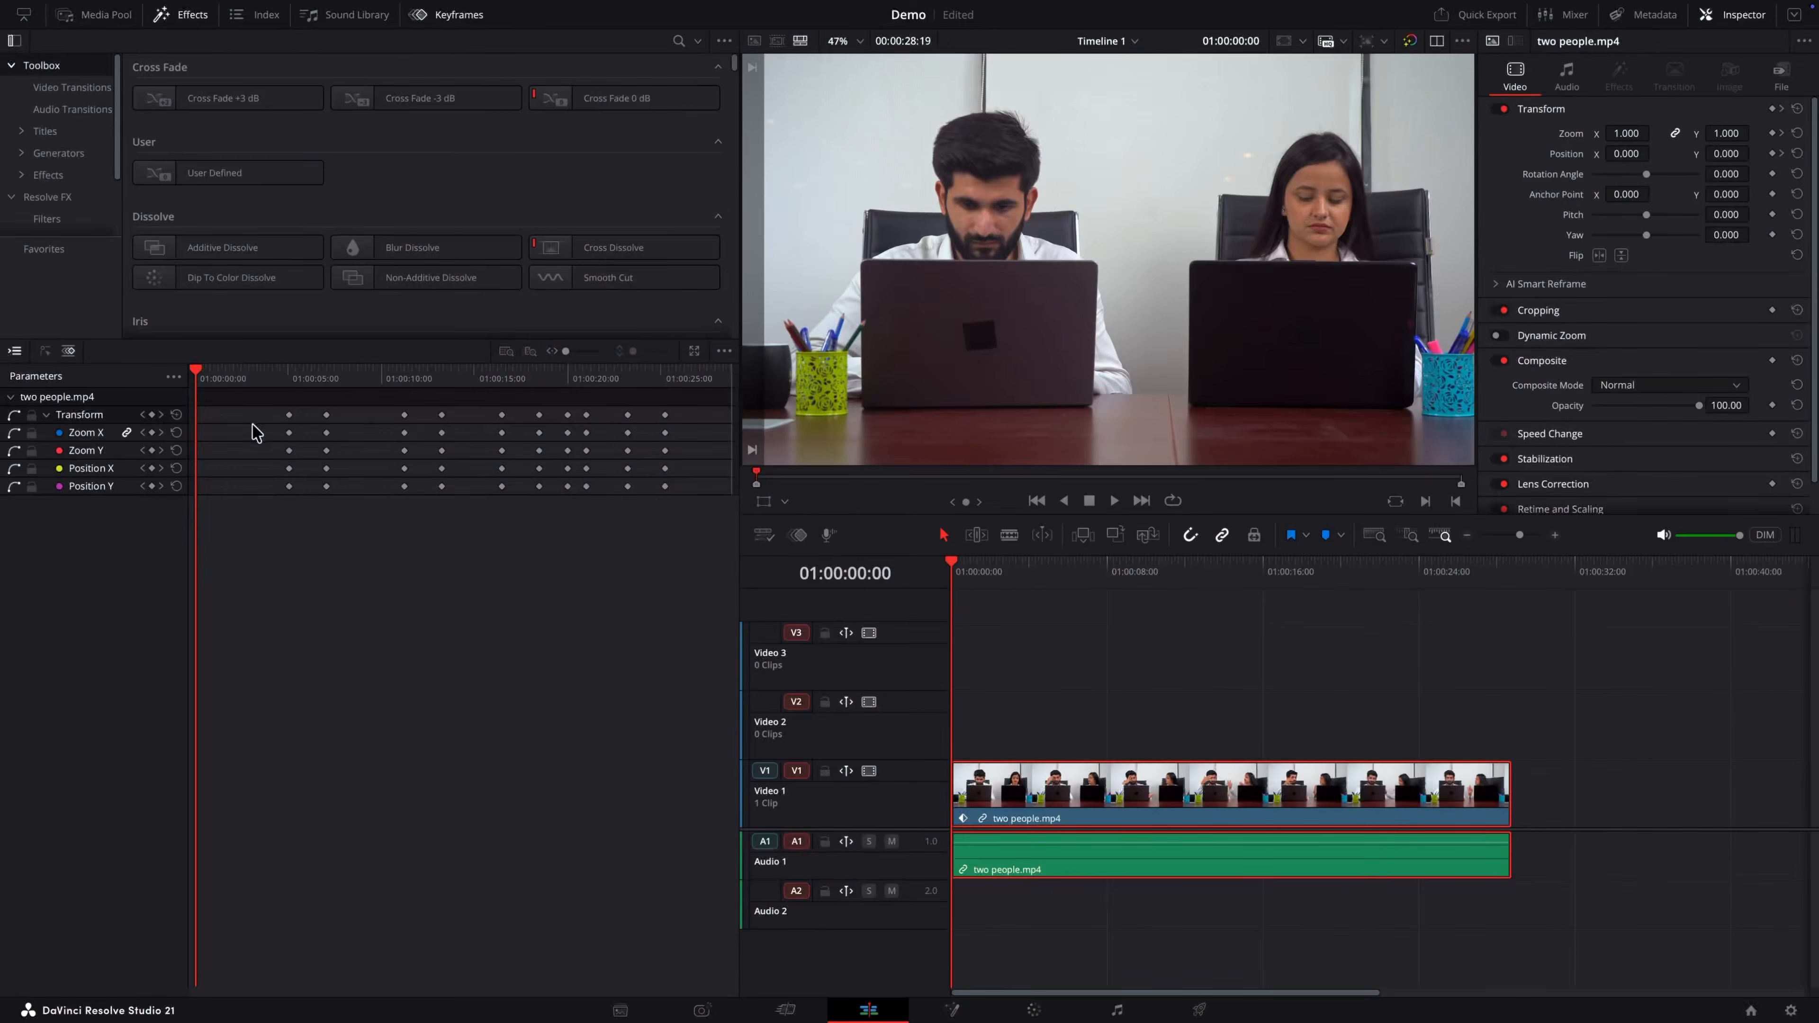
Step: Play and scrub the two people.mp4 clip to review its keyframed zoom animation
{"action": "left_click", "coordinate": [502, 379]}
{"action": "key", "text": "space"}
{"action": "key", "text": "space"}
{"action": "left_click_drag", "start_coordinate": [546, 373], "coordinate": [582, 376]}
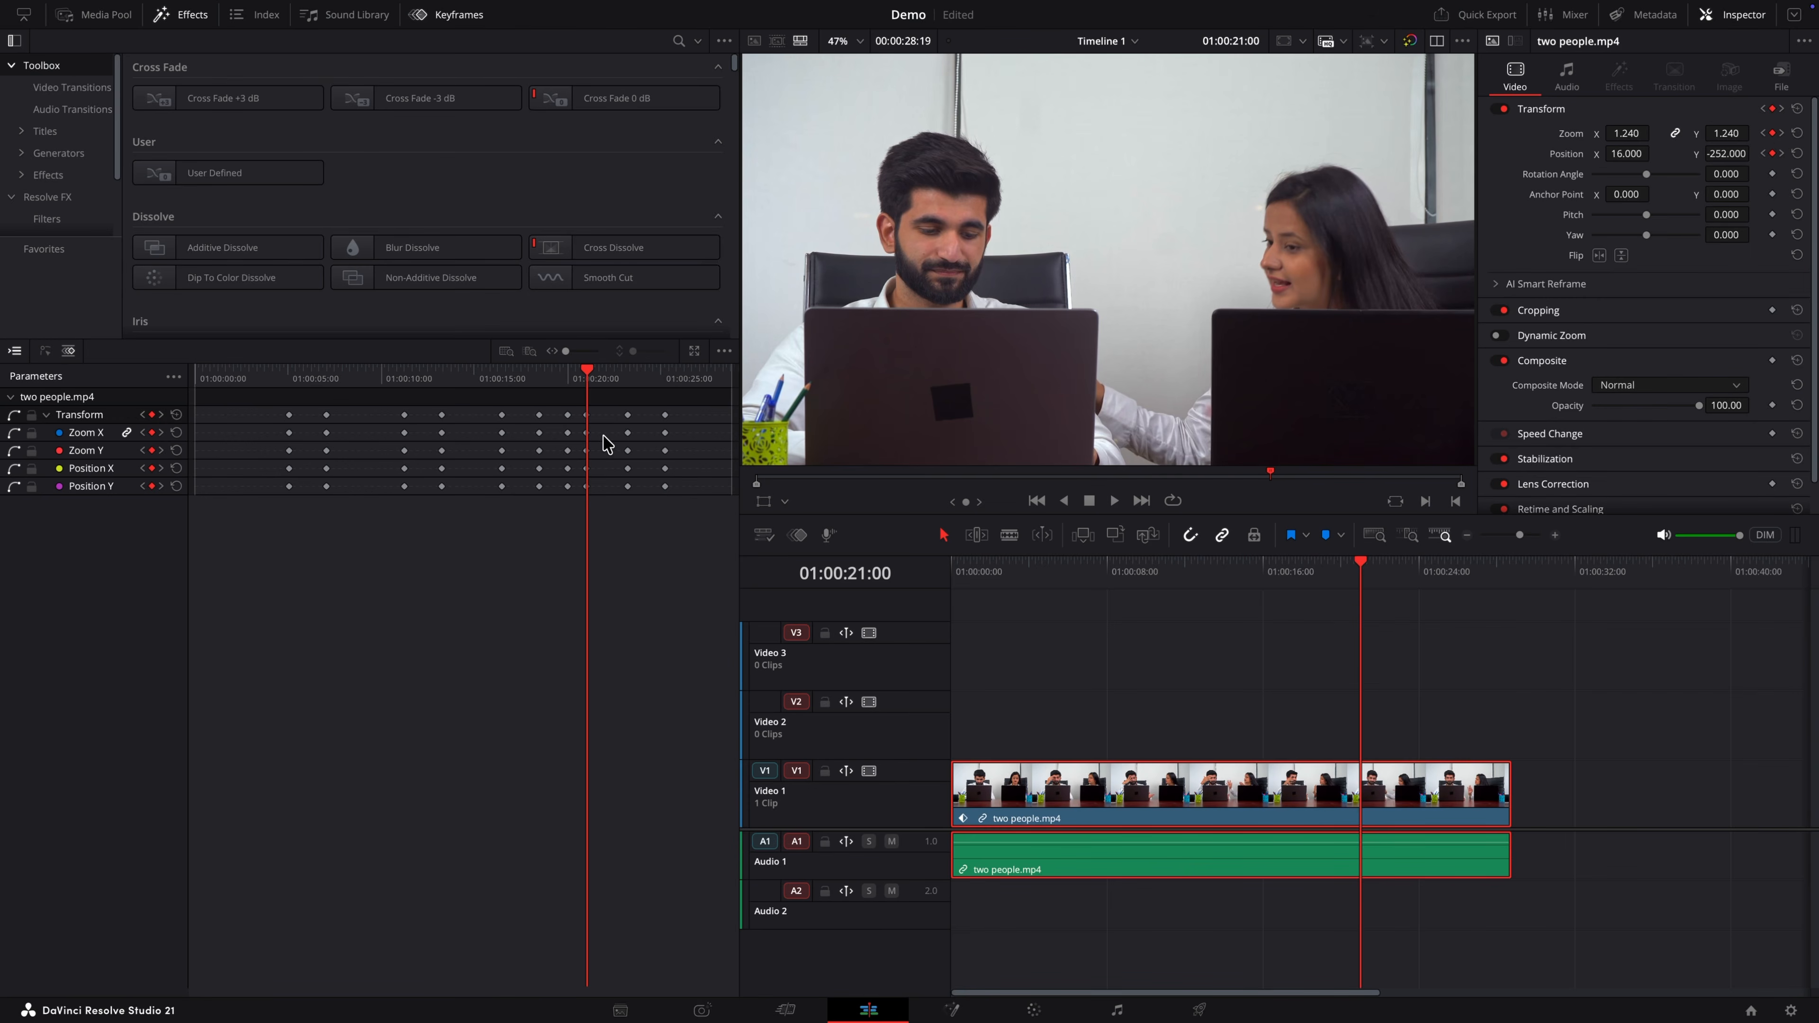
{"action": "left_click_drag", "start_coordinate": [589, 382], "coordinate": [540, 378]}
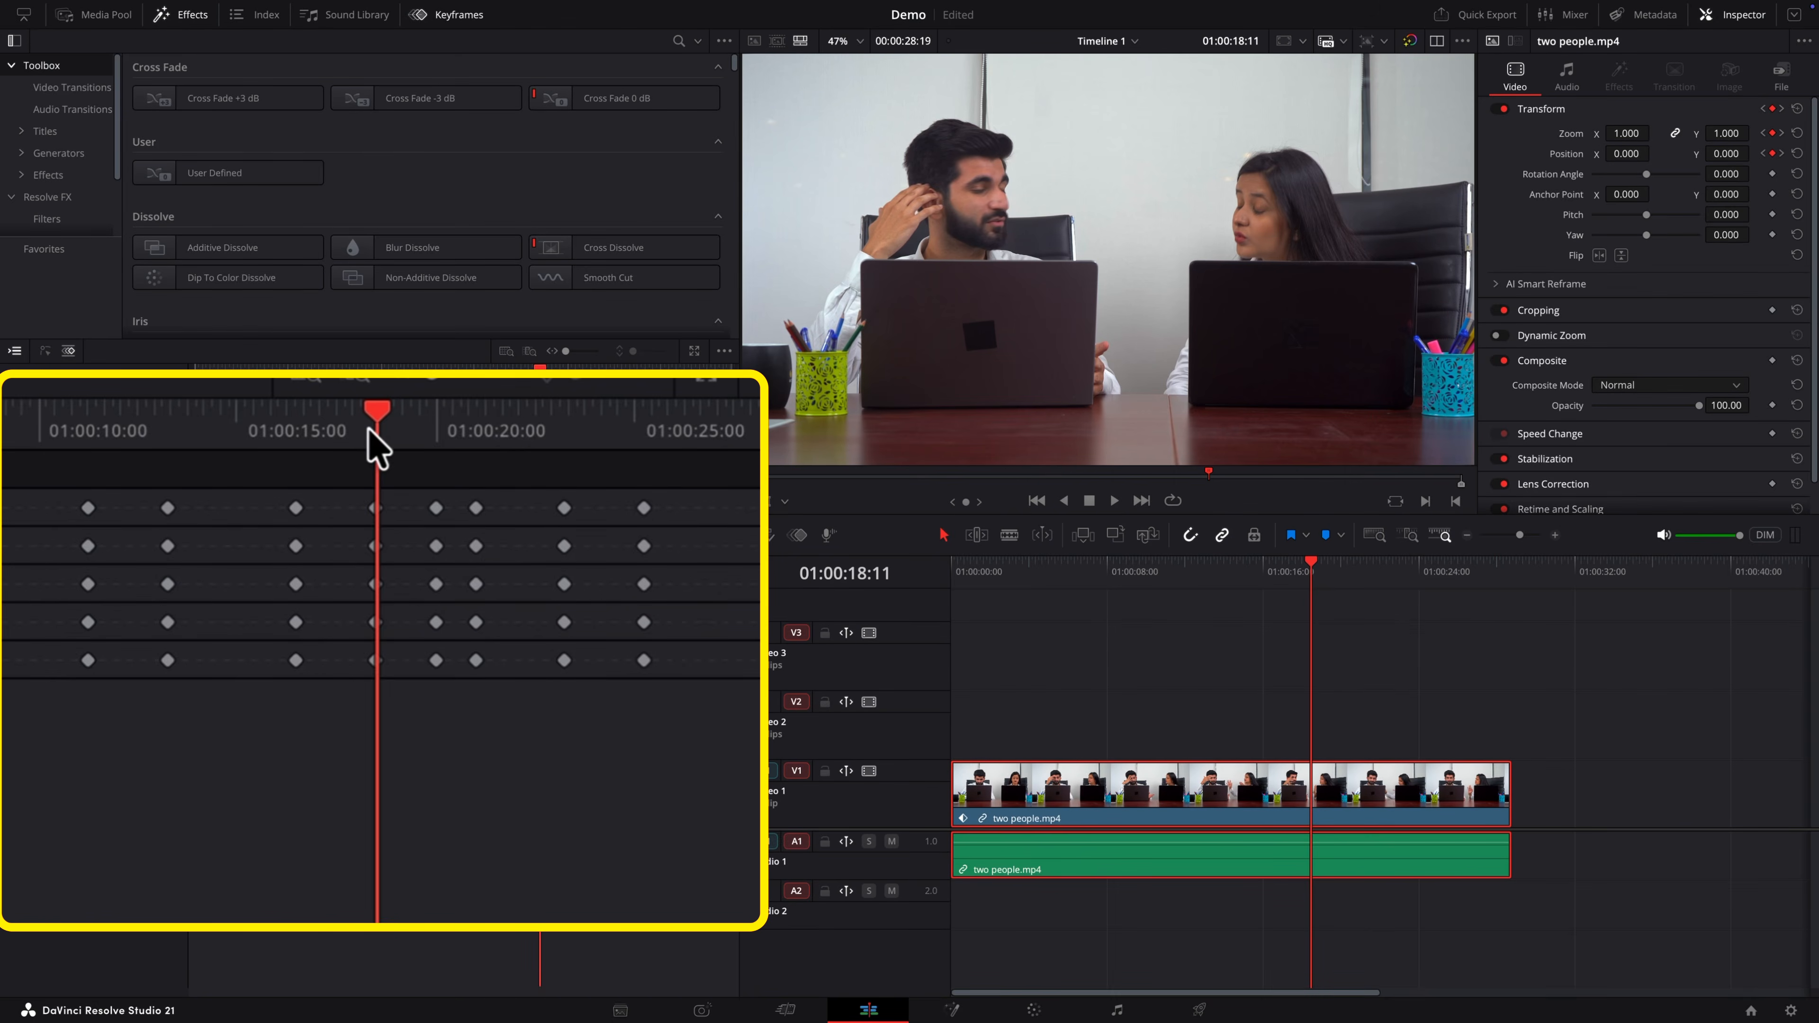
{"action": "left_click_drag", "start_coordinate": [537, 378], "coordinate": [586, 366]}
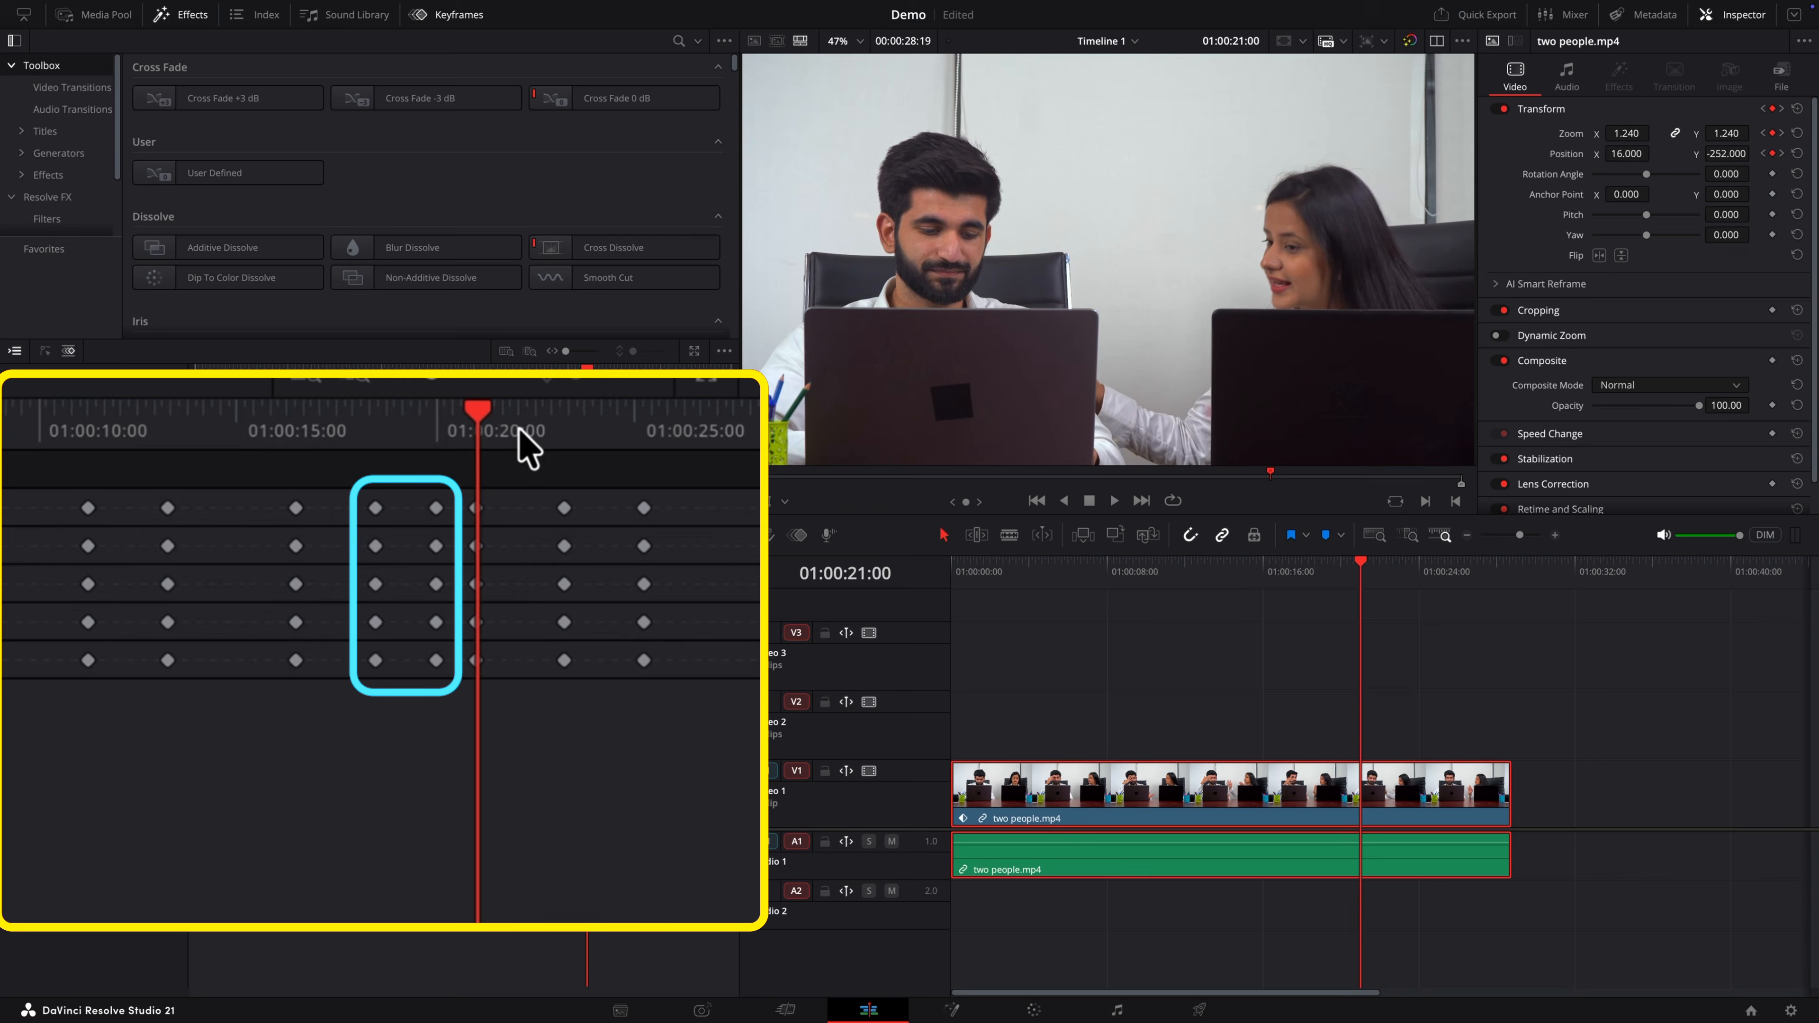
{"action": "mouse_move", "coordinate": [587, 366]}
{"action": "left_mouse_down"}
{"action": "mouse_move", "coordinate": [507, 366]}
{"action": "mouse_move", "coordinate": [587, 367]}
{"action": "left_mouse_up"}
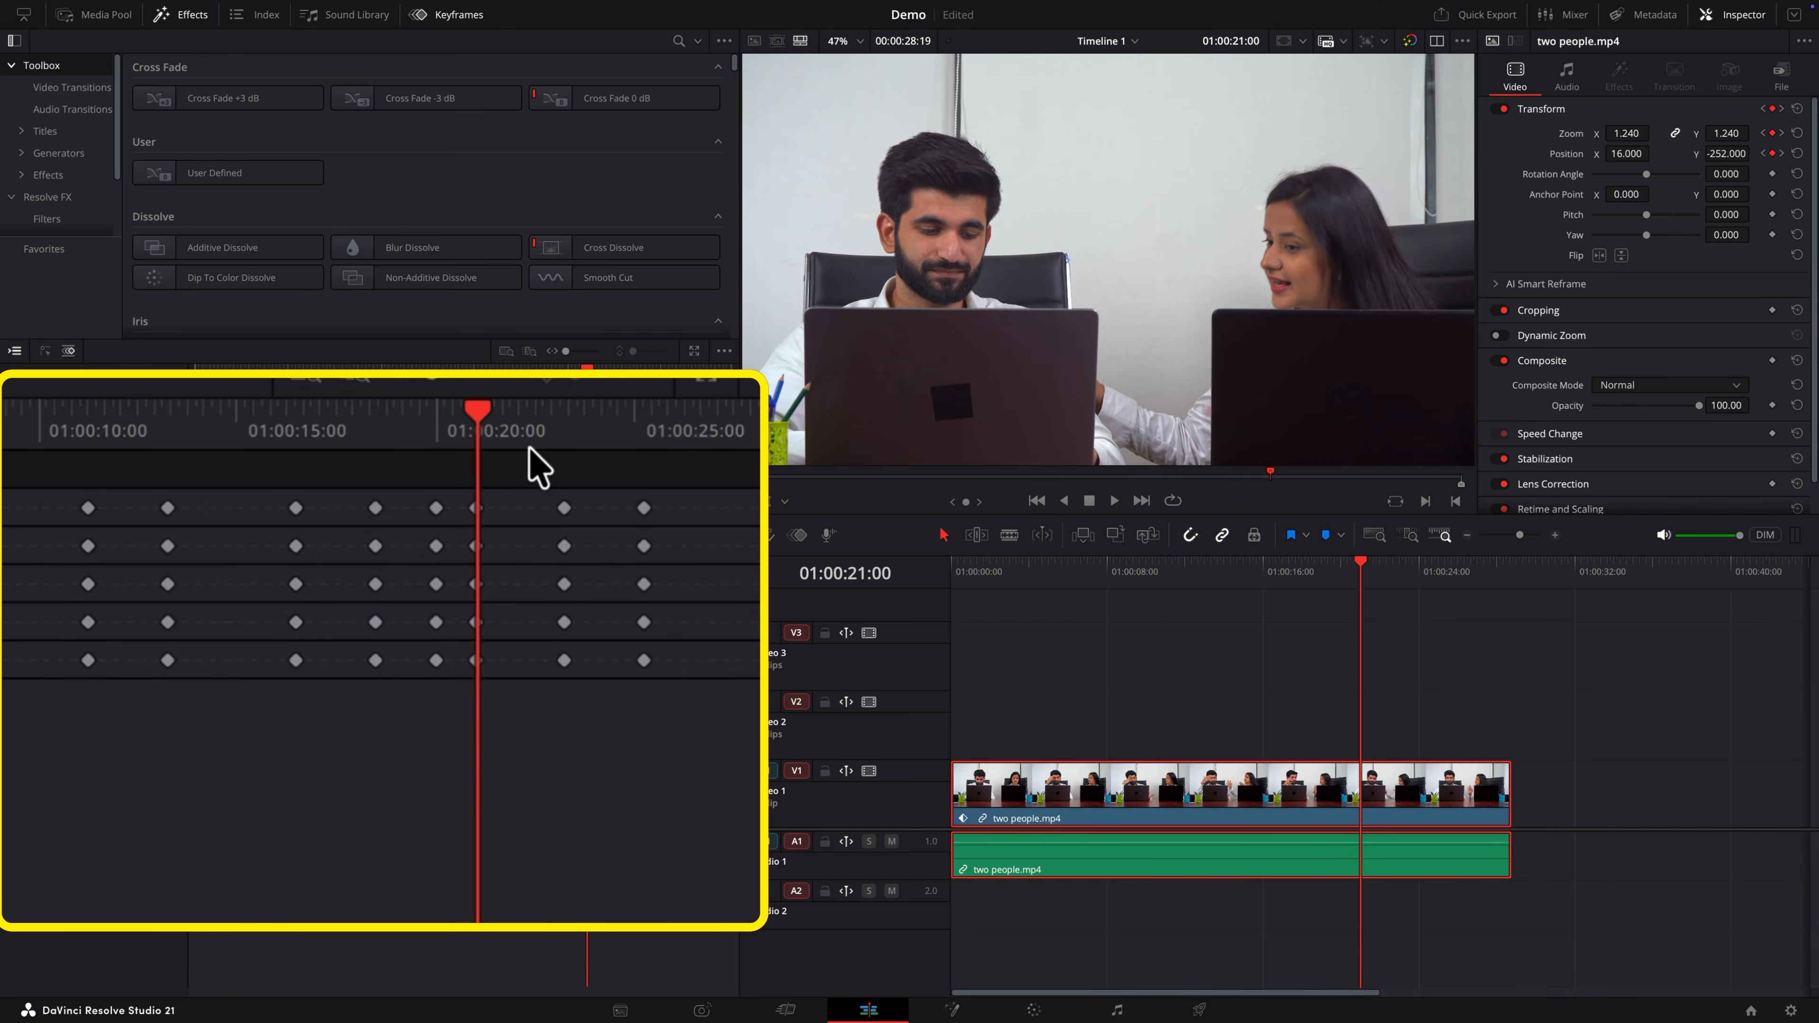
Step: Delete the two keyframe columns at about 01:00:17 and 01:00:18
{"action": "left_click", "coordinate": [433, 507]}
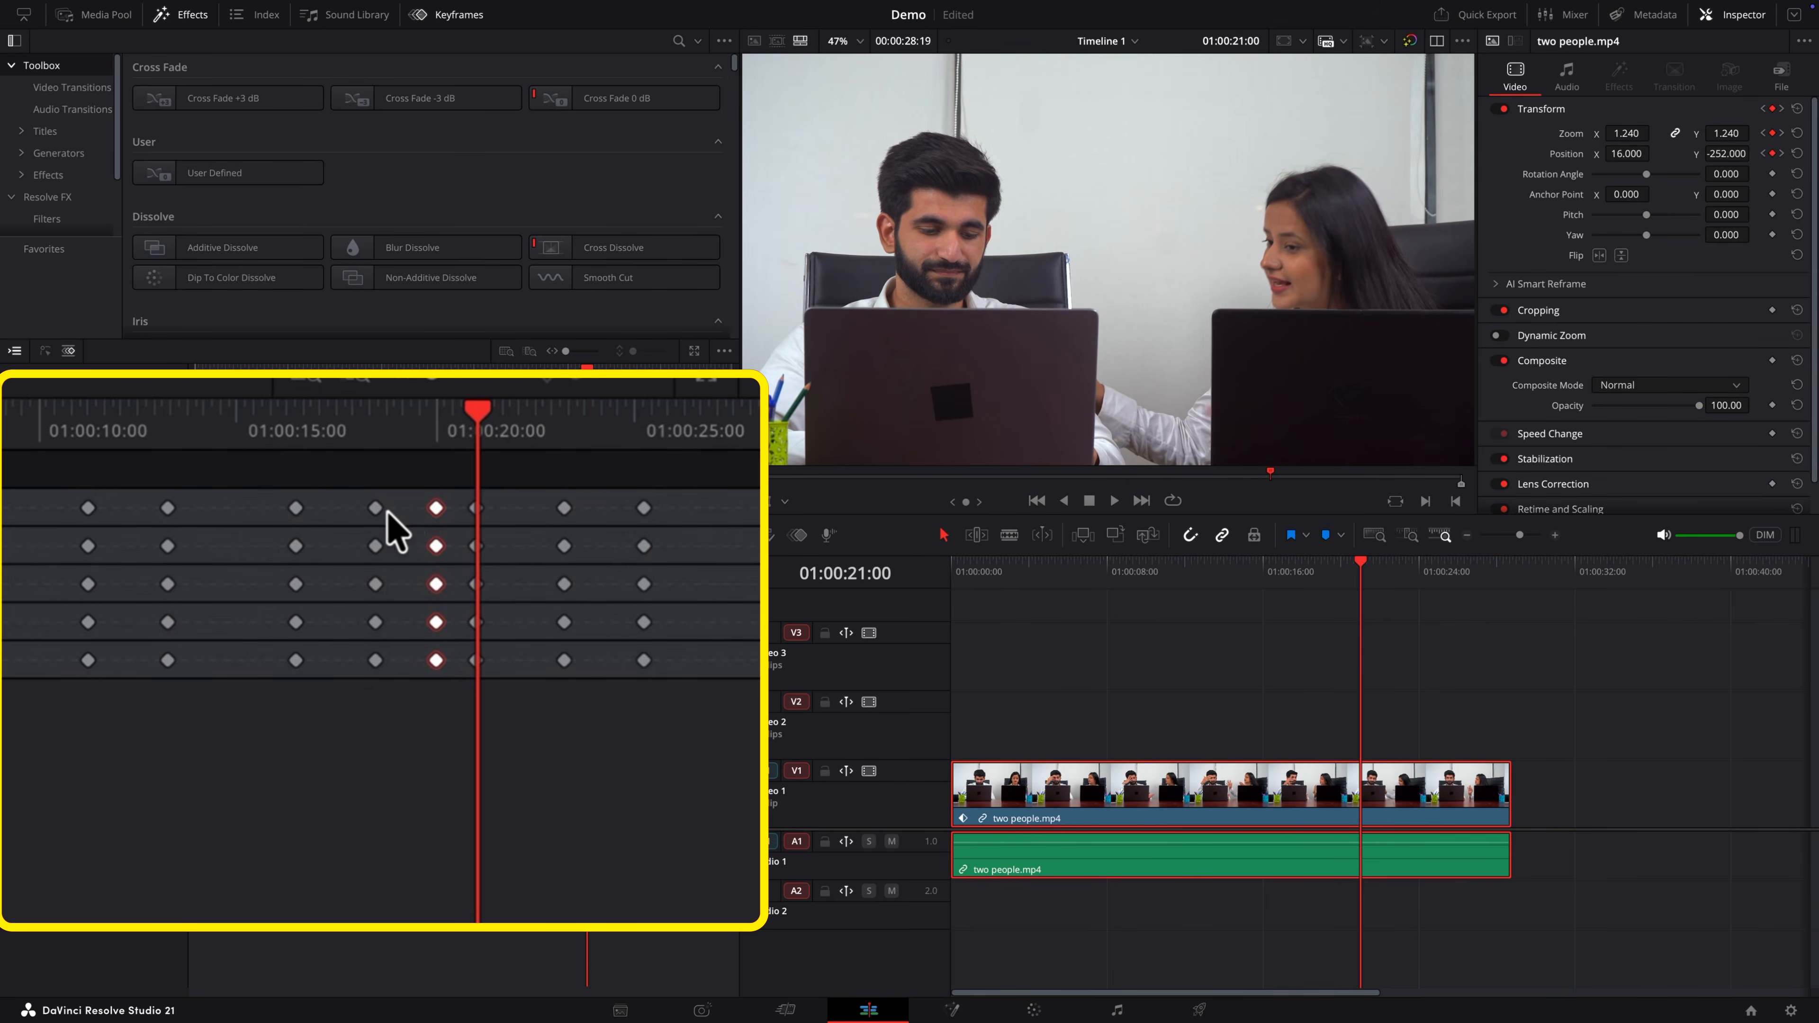
{"action": "left_click", "coordinate": [374, 509], "text": "shift"}
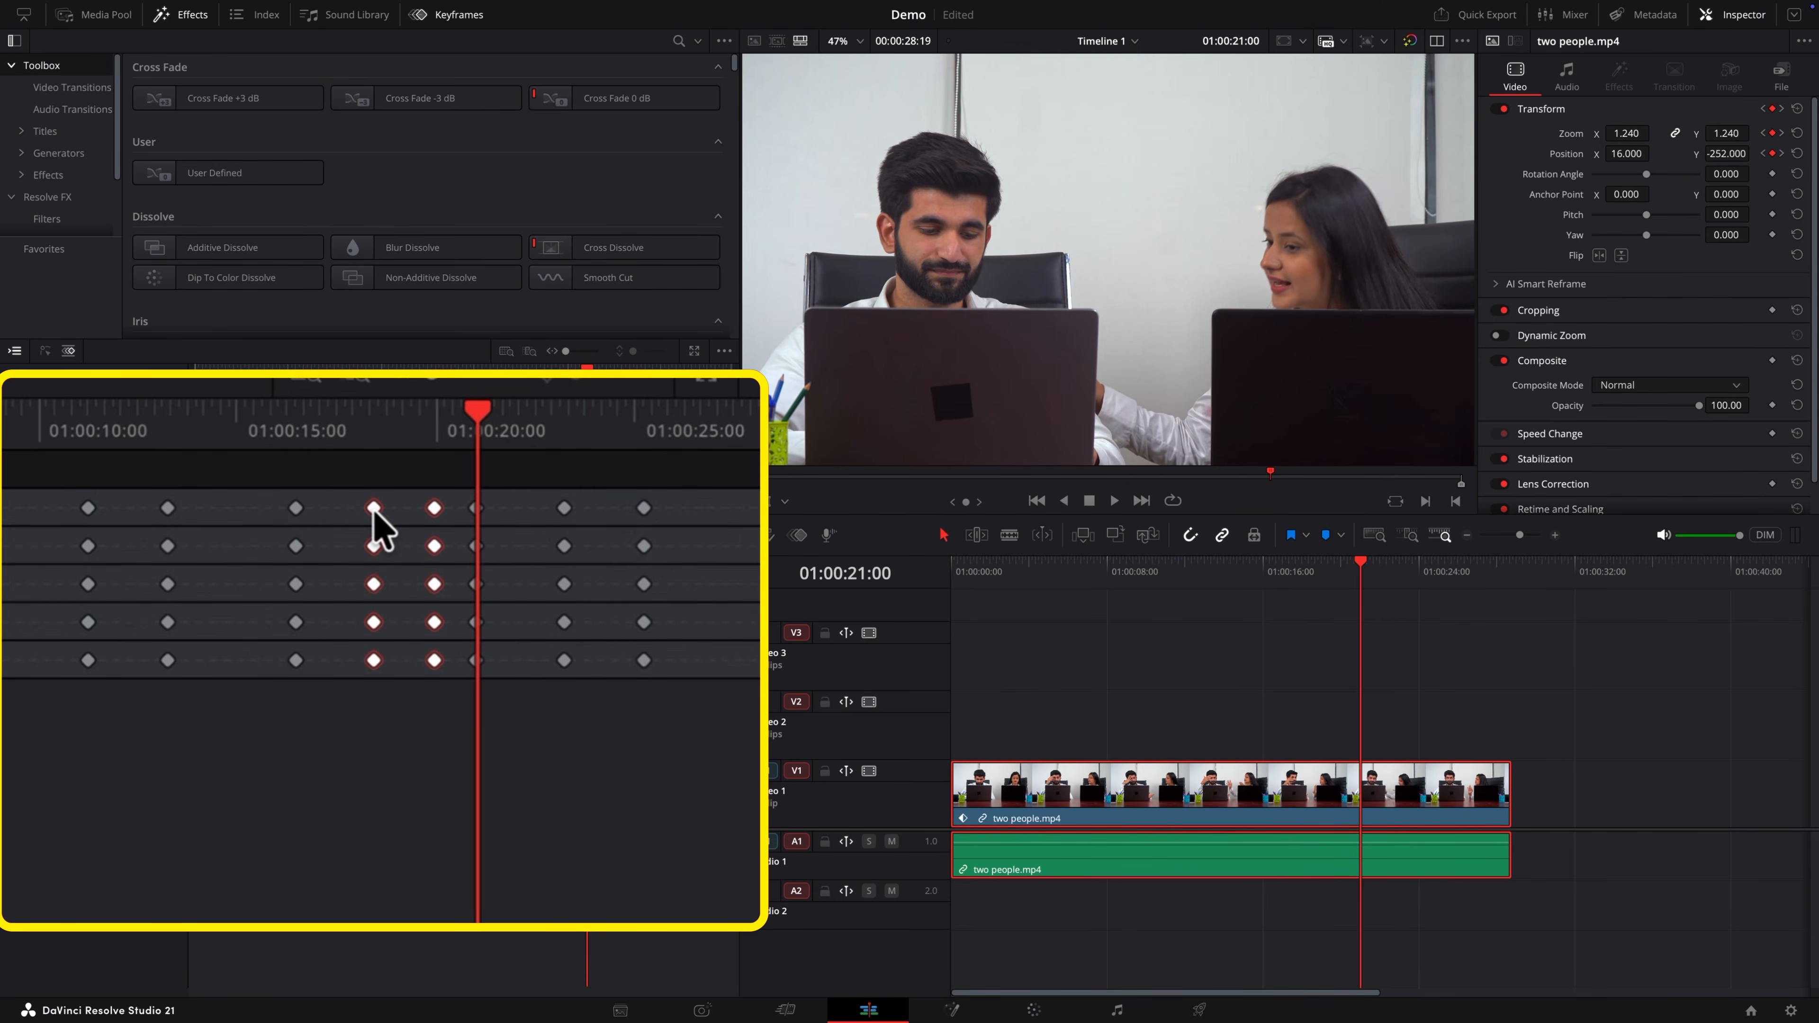
{"action": "key", "text": "Delete"}
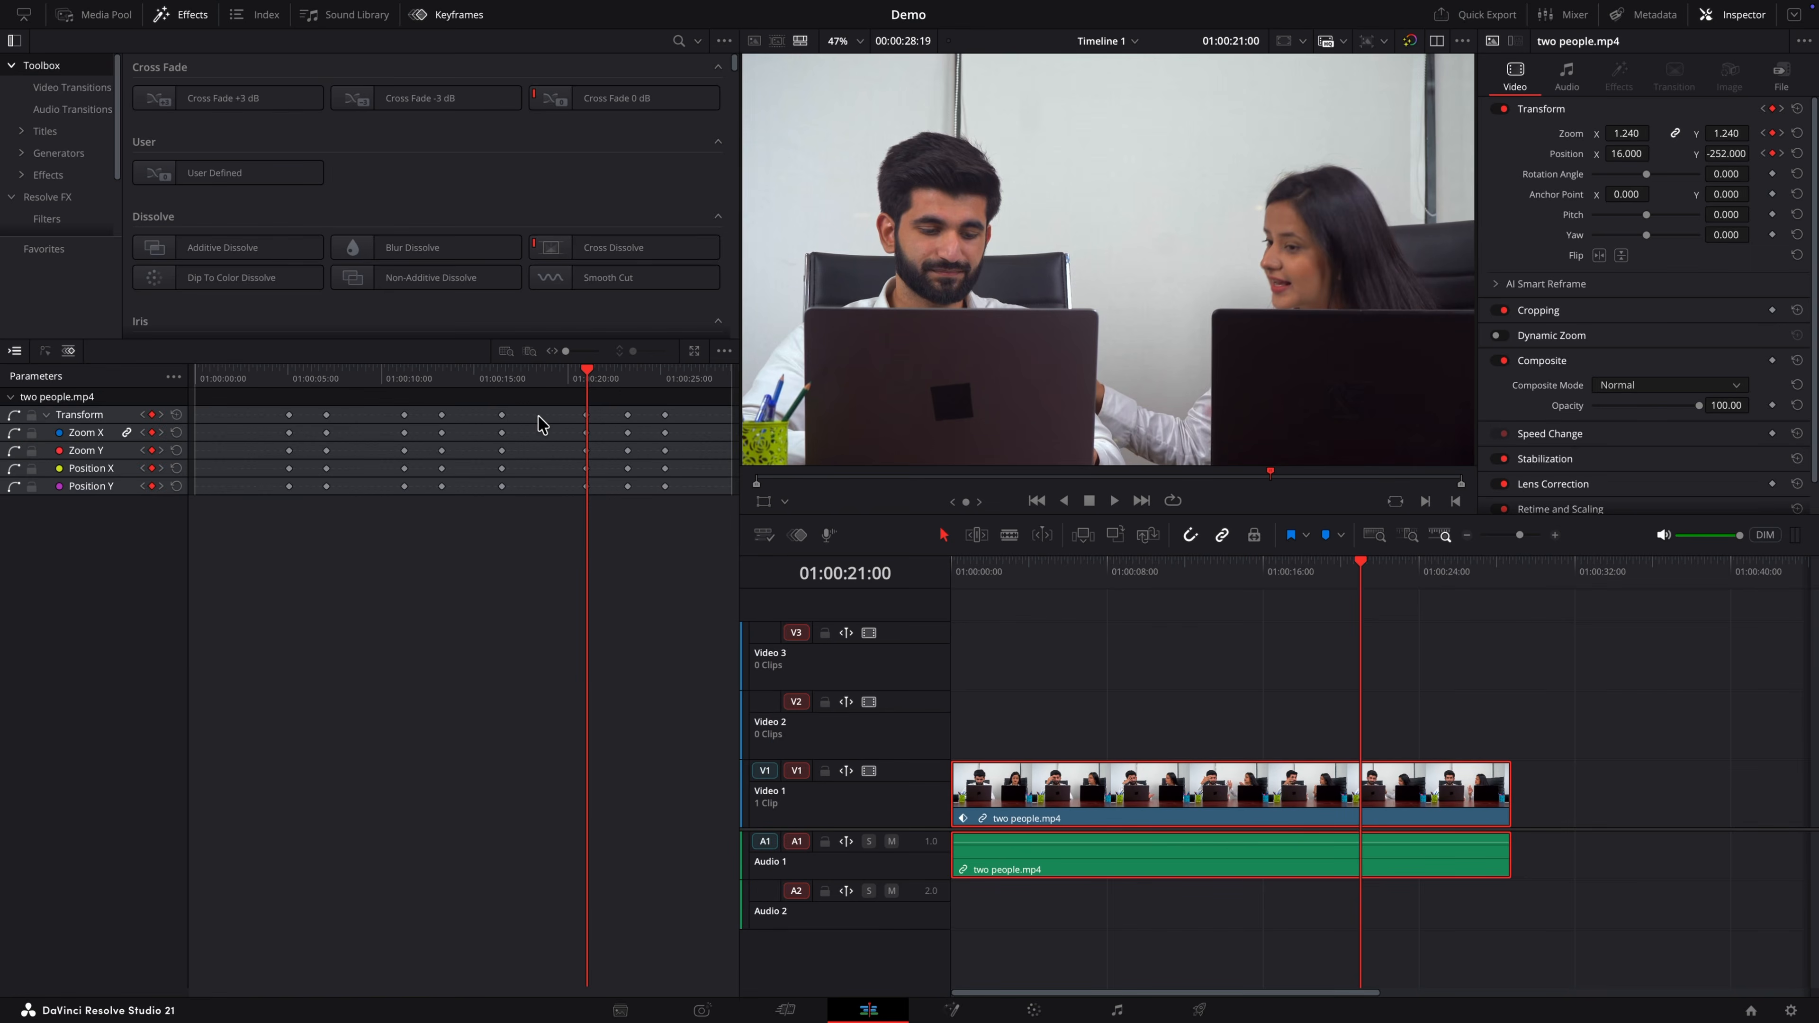
Step: Play the animation from the previous keyframe to review the result
{"action": "key", "text": "["}
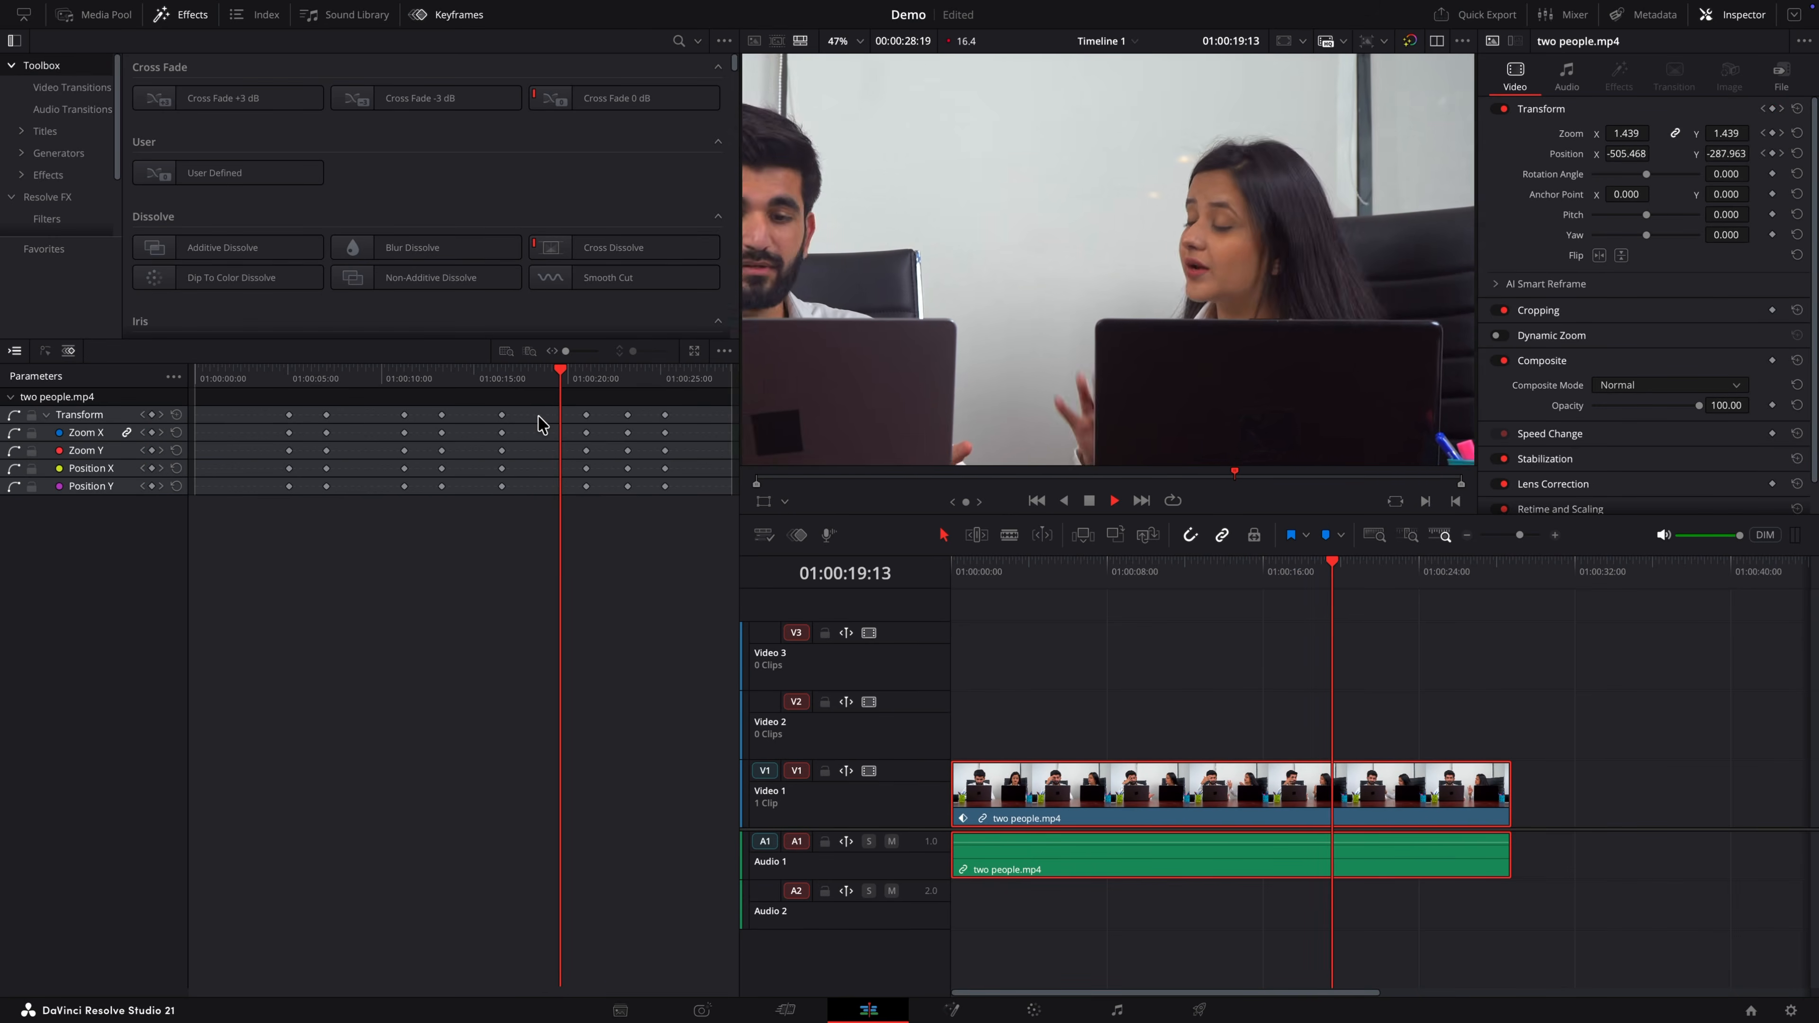
{"action": "key", "text": "space"}
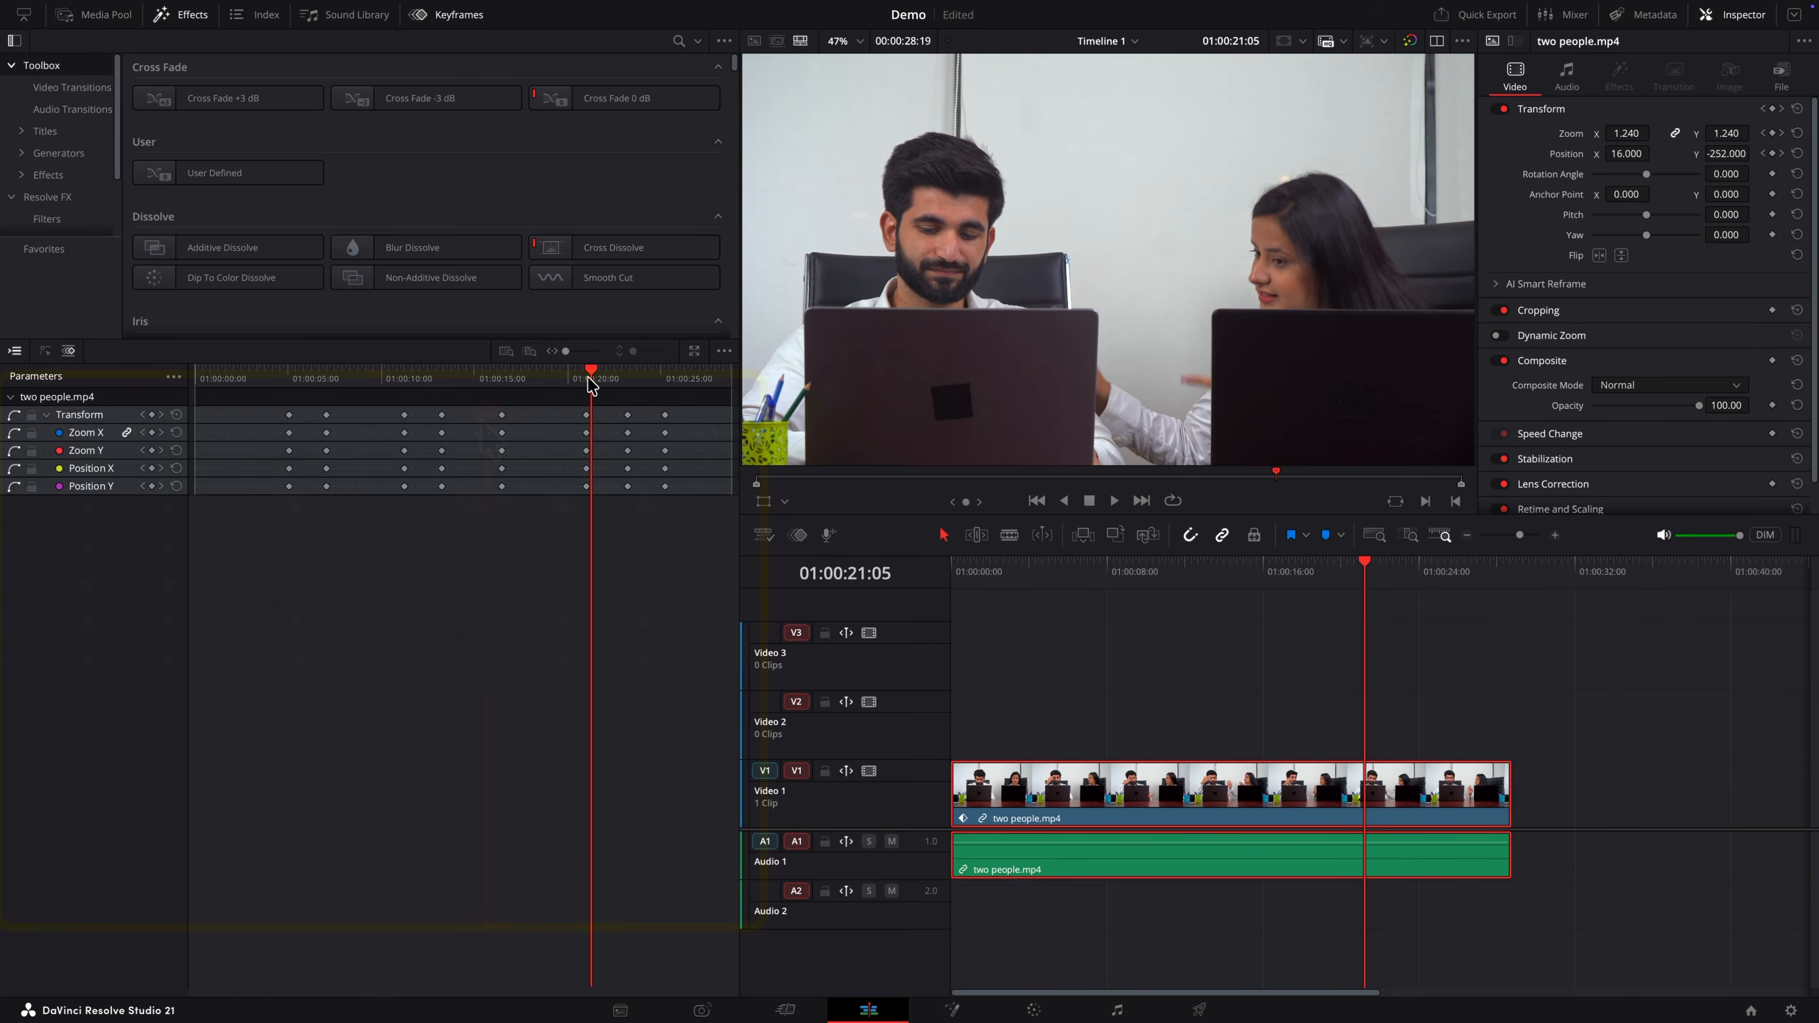
Step: Jump back through the previous keyframes and play the two people.mp4 clip to review the zoom animation
{"action": "left_click_drag", "start_coordinate": [590, 383], "coordinate": [601, 383]}
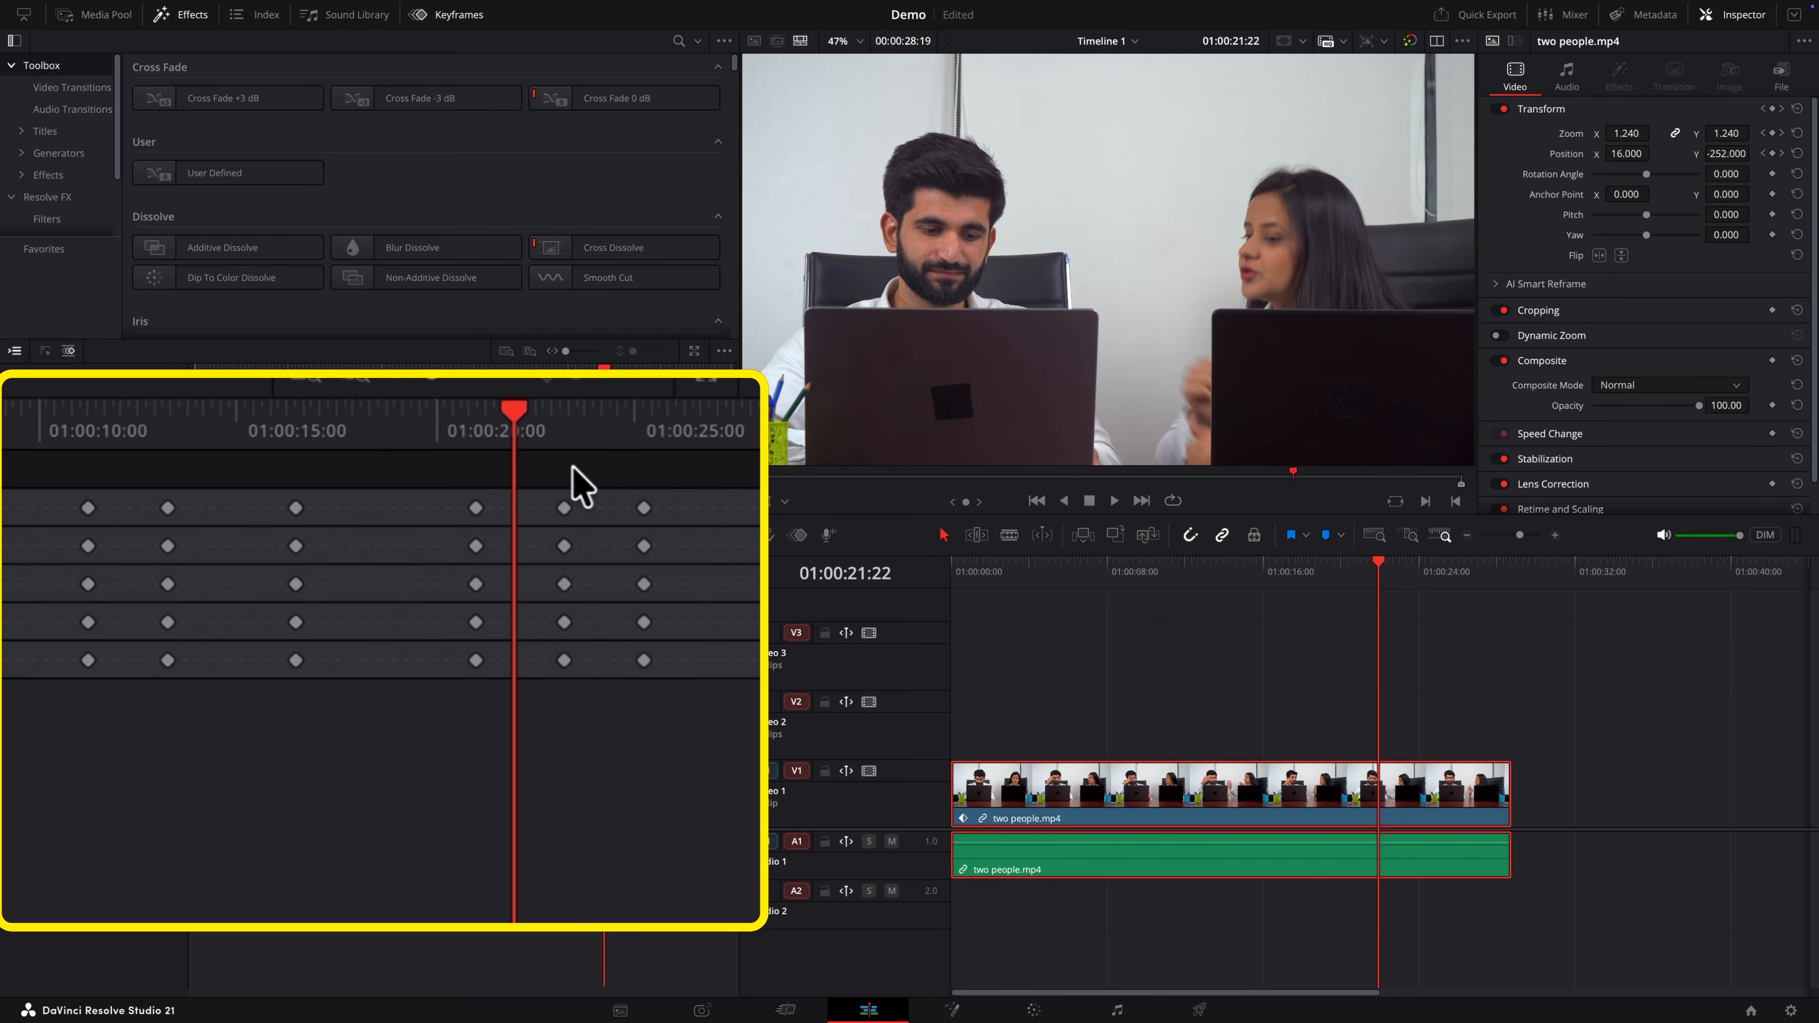
{"action": "key", "text": "bracketleft"}
{"action": "key", "text": "bracketleft"}
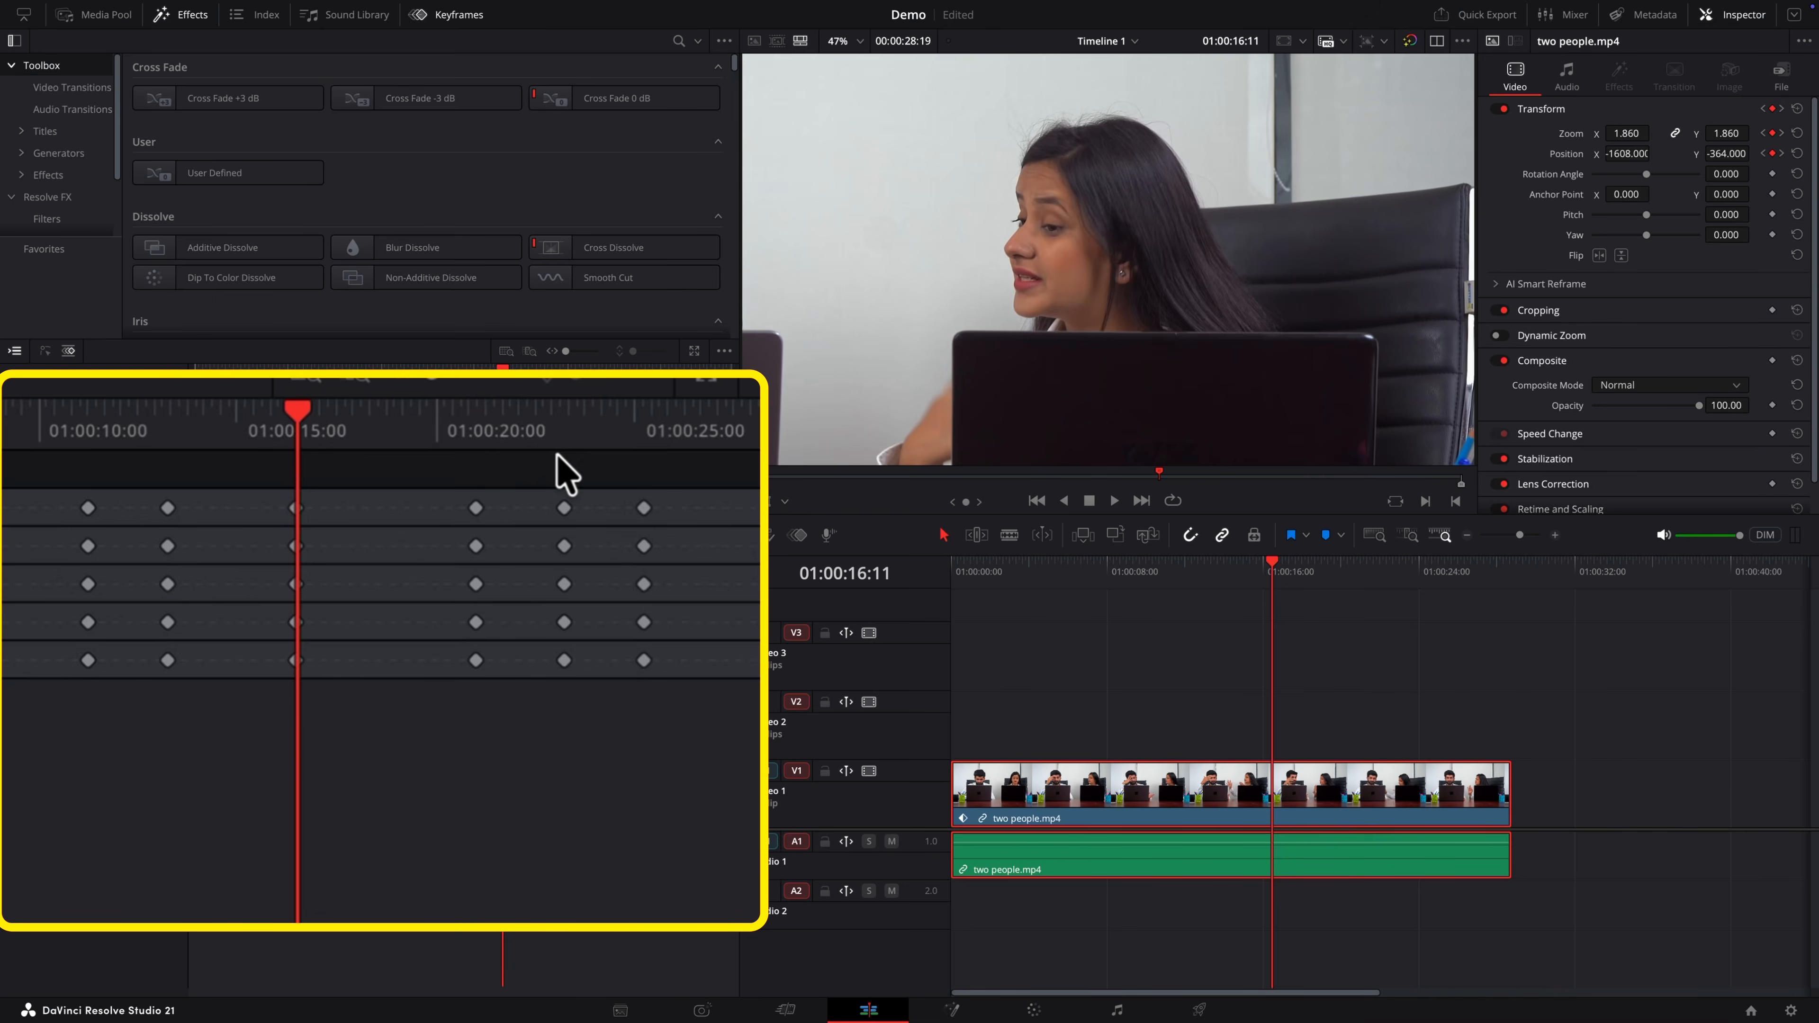
{"action": "key", "text": "space"}
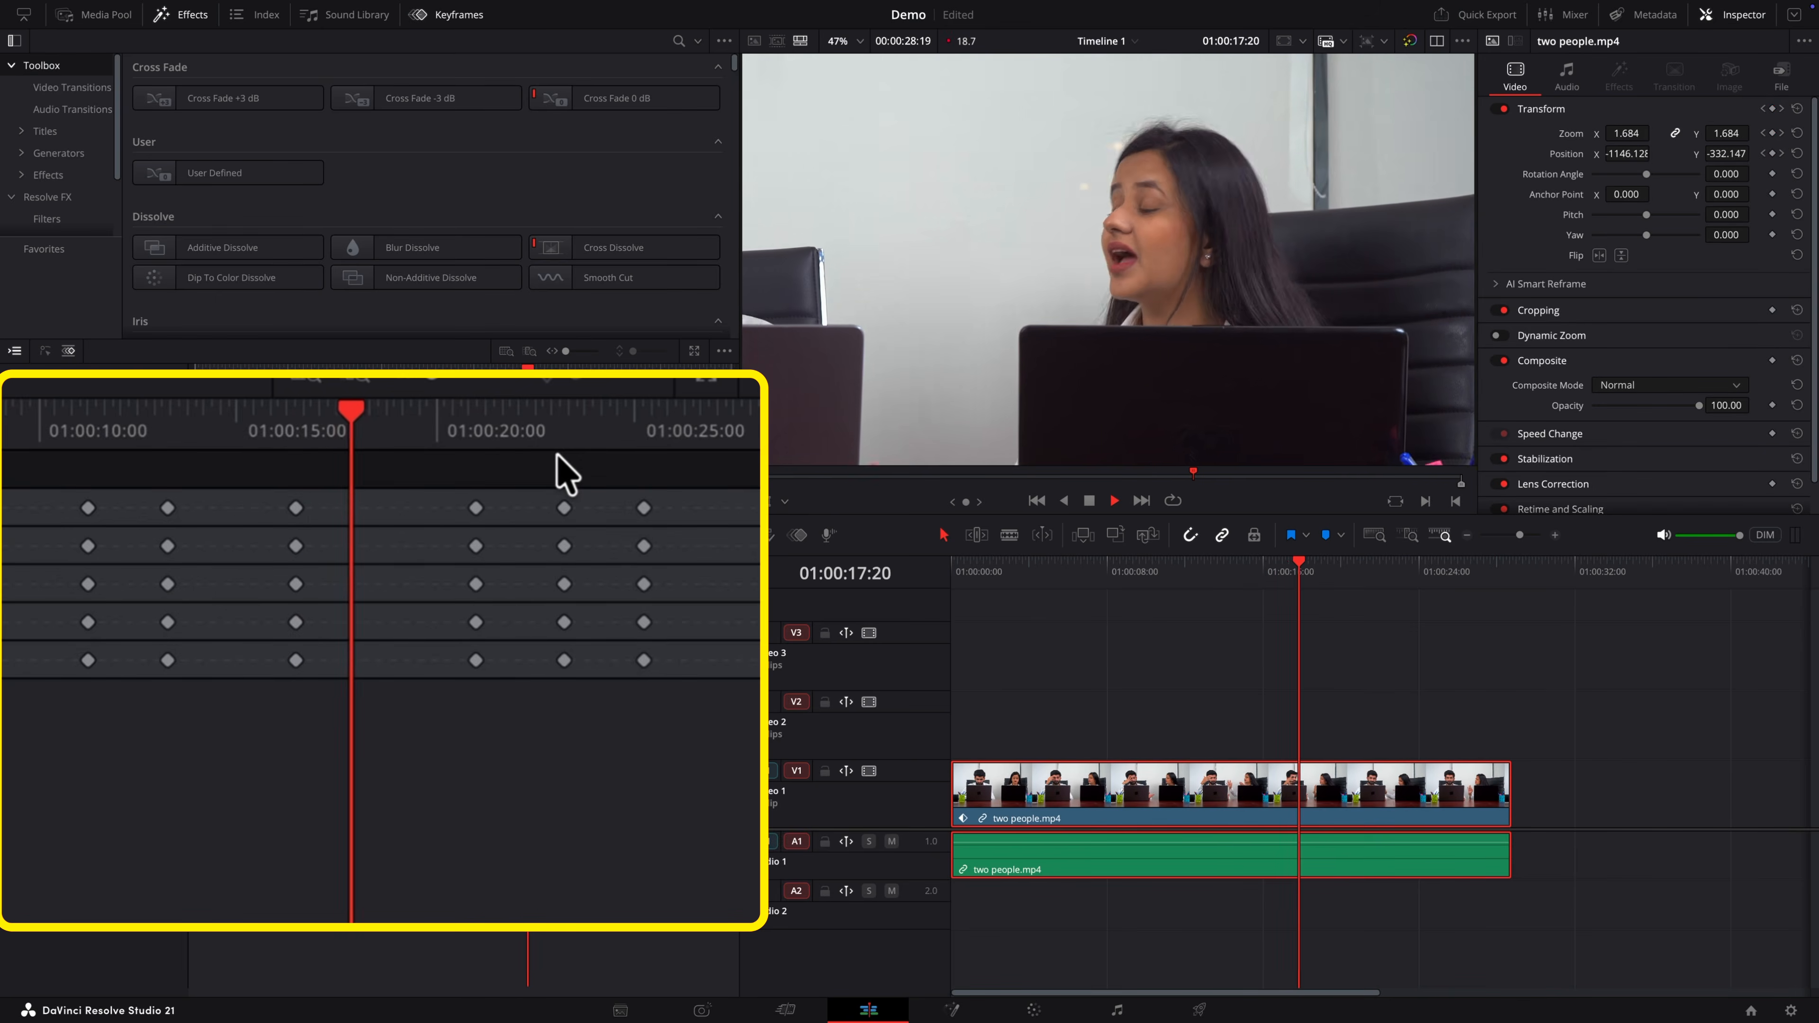
{"action": "key", "text": "space"}
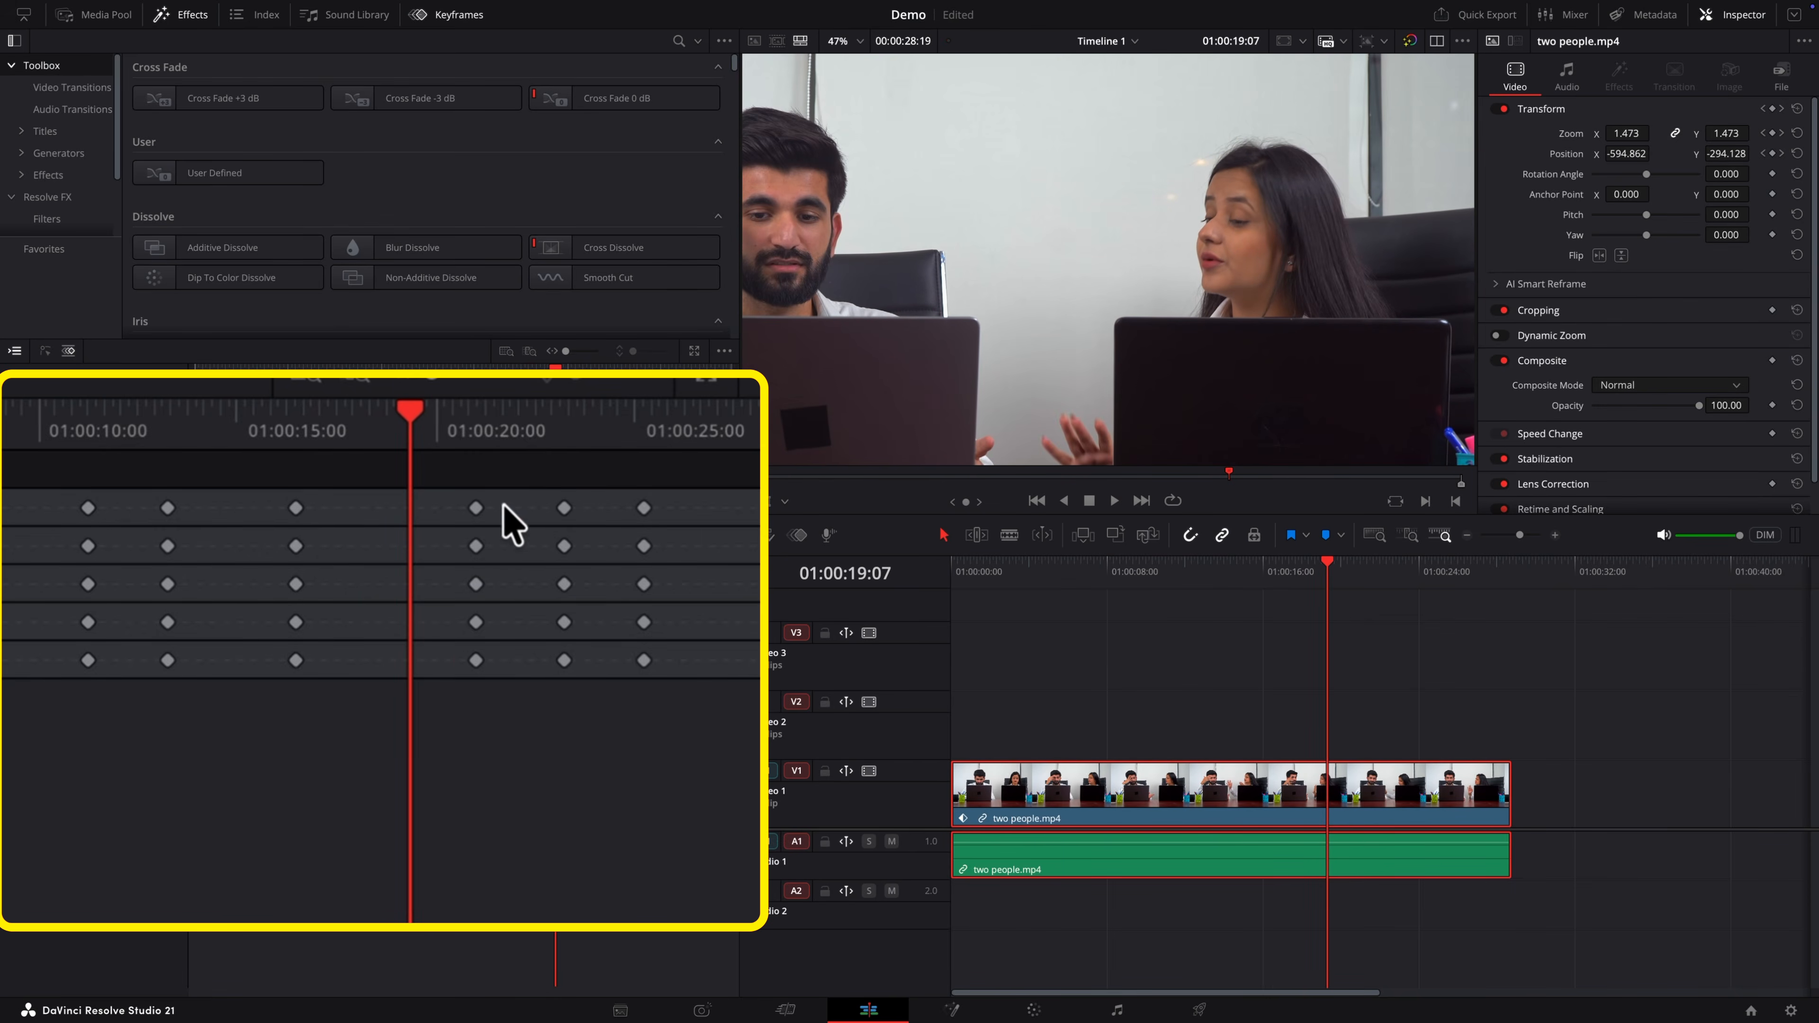
Step: Move the keyframe column at about 01:00:20 earlier to the playhead at 01:00:19:07 and play from the previous keyframe
{"action": "left_click_drag", "start_coordinate": [476, 527], "coordinate": [410, 520]}
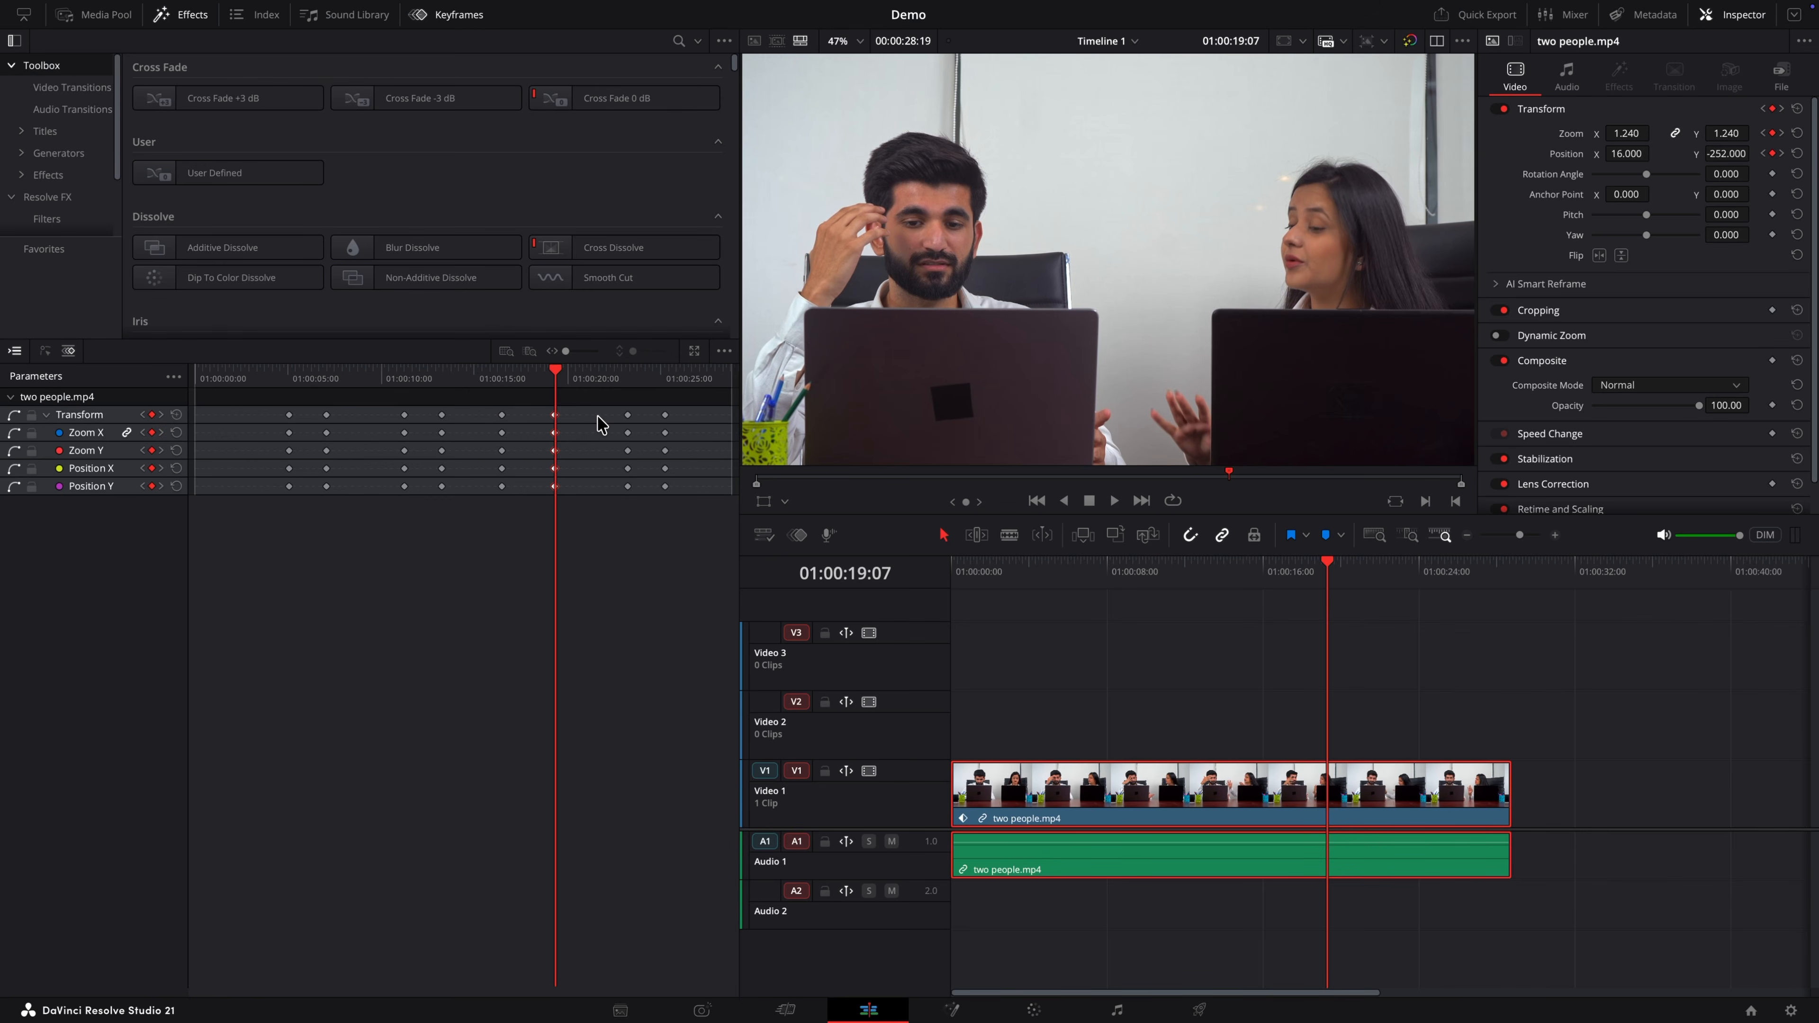
{"action": "key", "text": "bracketleft"}
{"action": "key", "text": "space"}
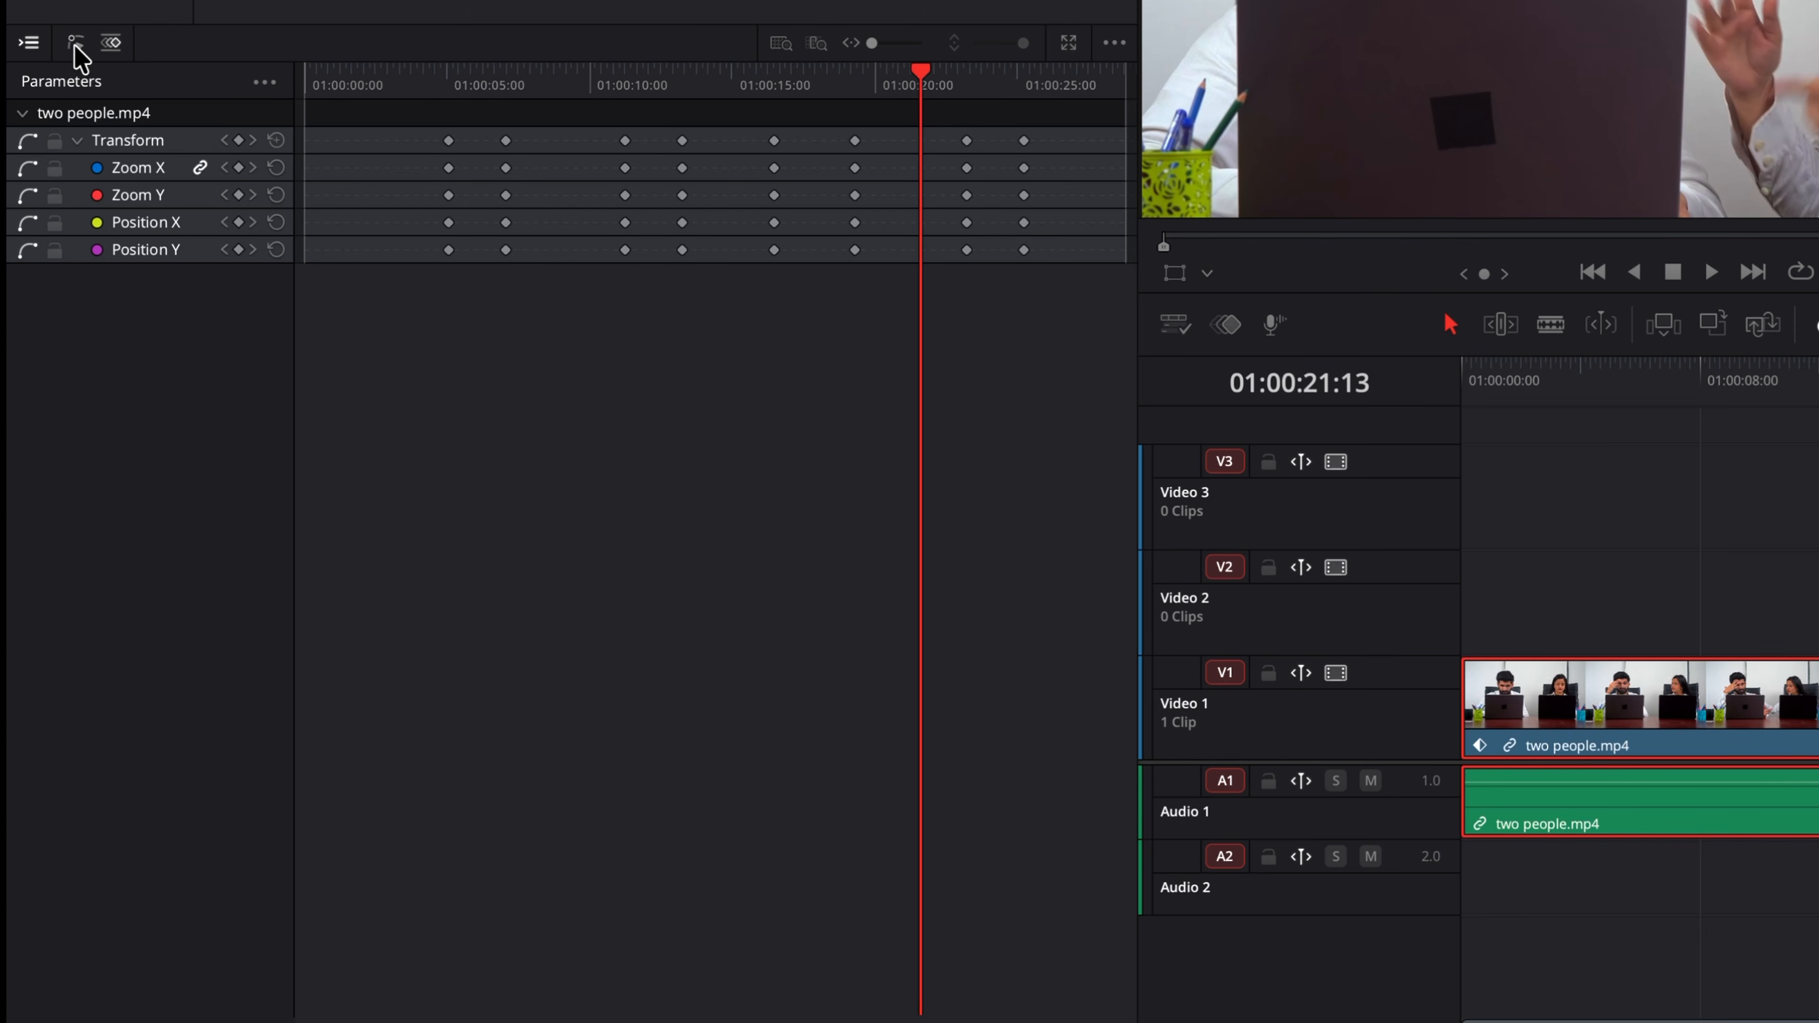
Step: Open the curve editor and toggle curve visibility for Position X and for all Transform curves
{"action": "left_click", "coordinate": [75, 43]}
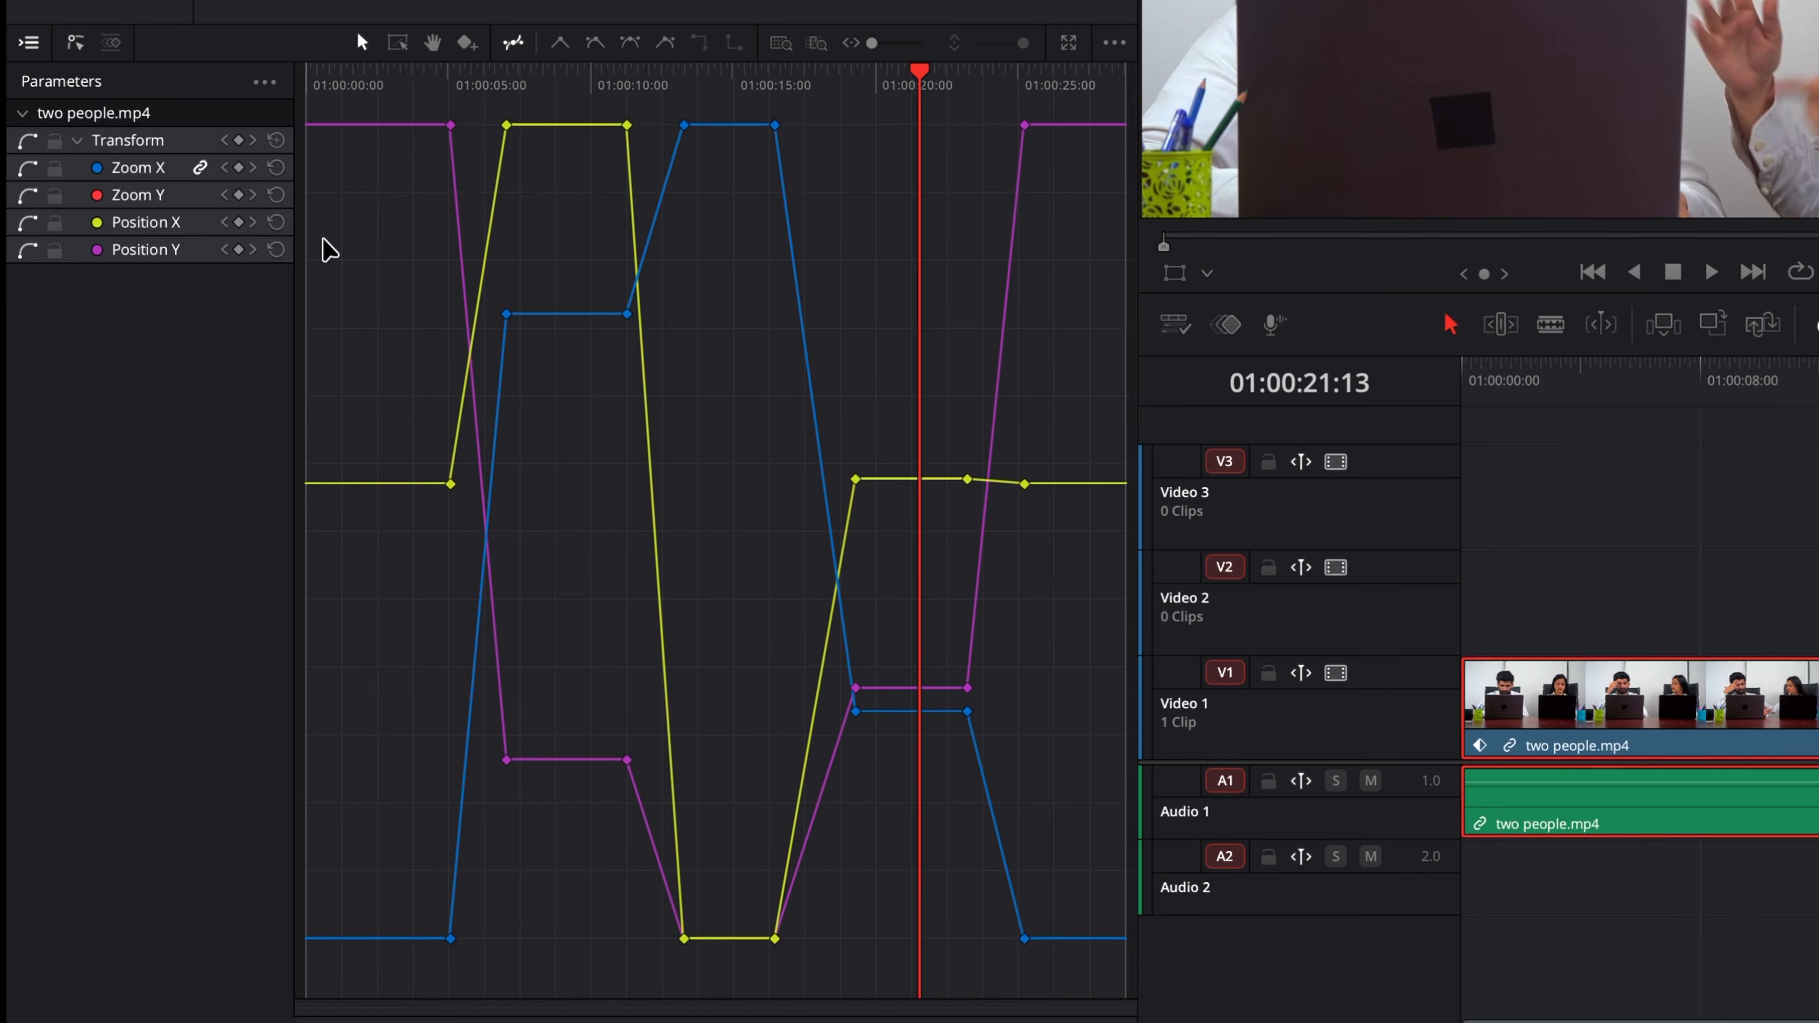
{"action": "left_click", "coordinate": [27, 222]}
{"action": "left_click", "coordinate": [27, 223]}
{"action": "left_click", "coordinate": [26, 140]}
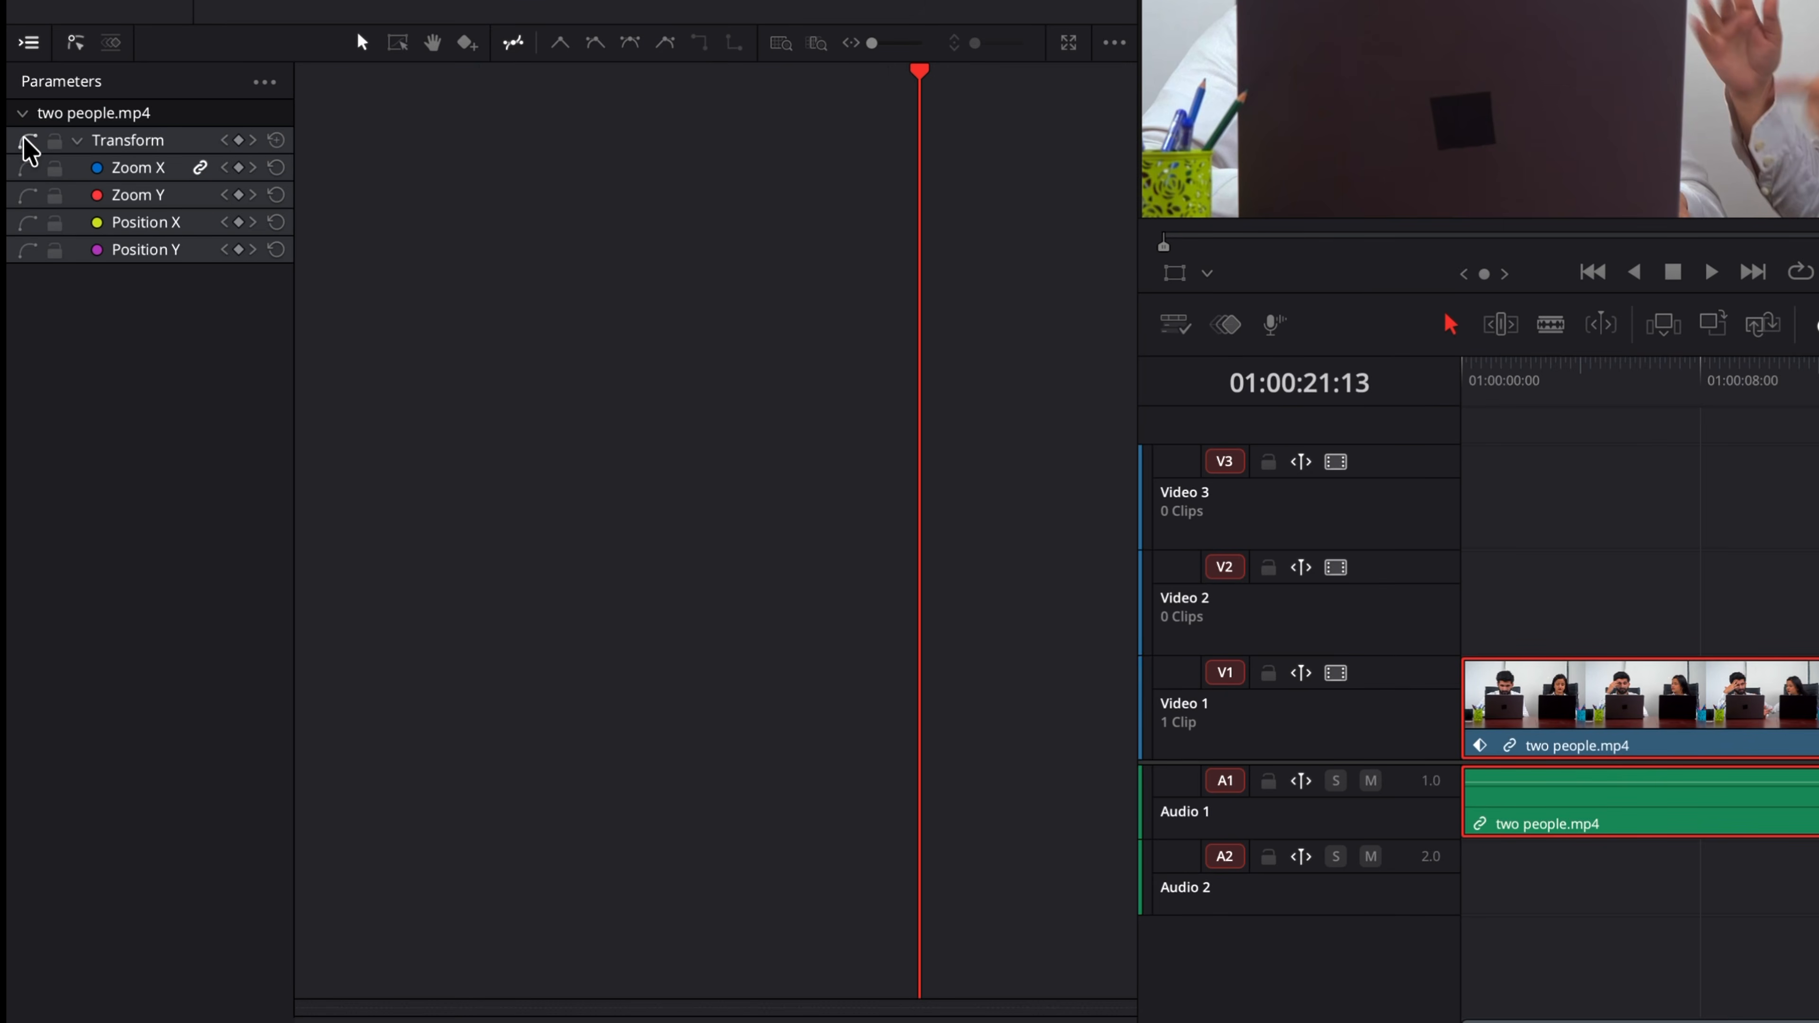
{"action": "left_click", "coordinate": [25, 141]}
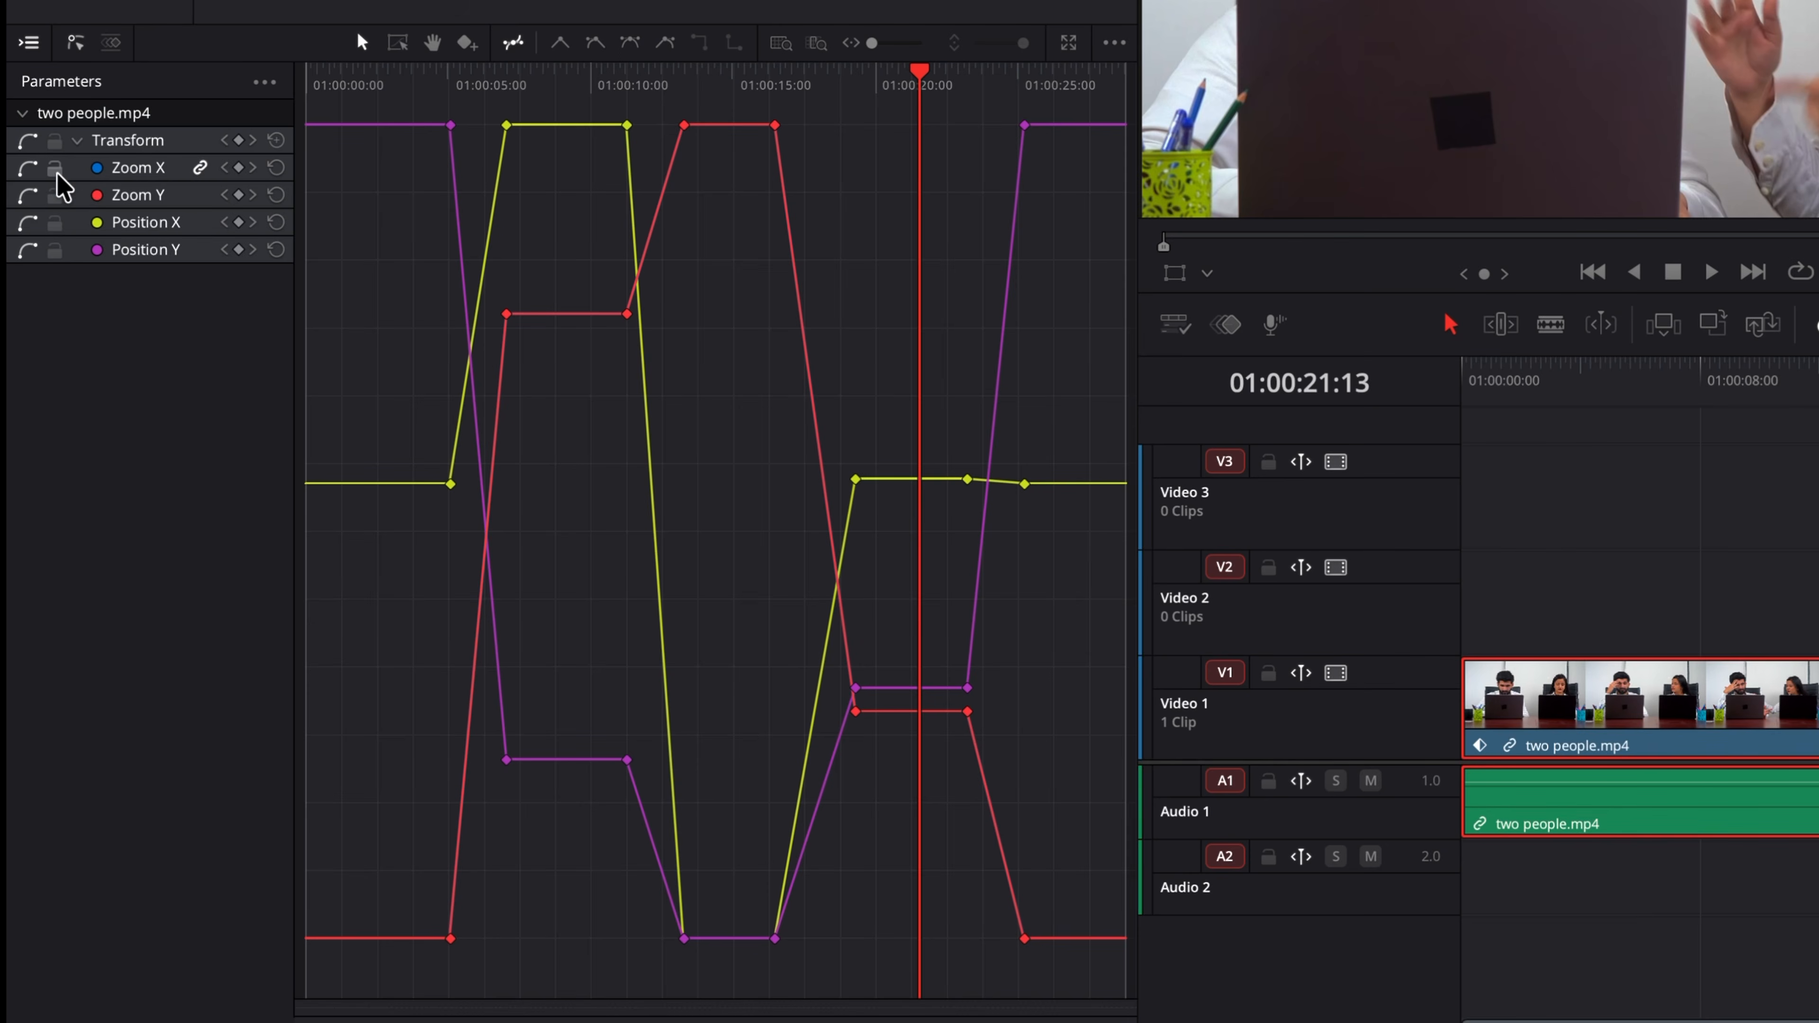
Step: Display only the Zoom X curve and restore the display of all Transform curves
{"action": "key", "text": "shift"}
{"action": "left_click", "coordinate": [21, 167]}
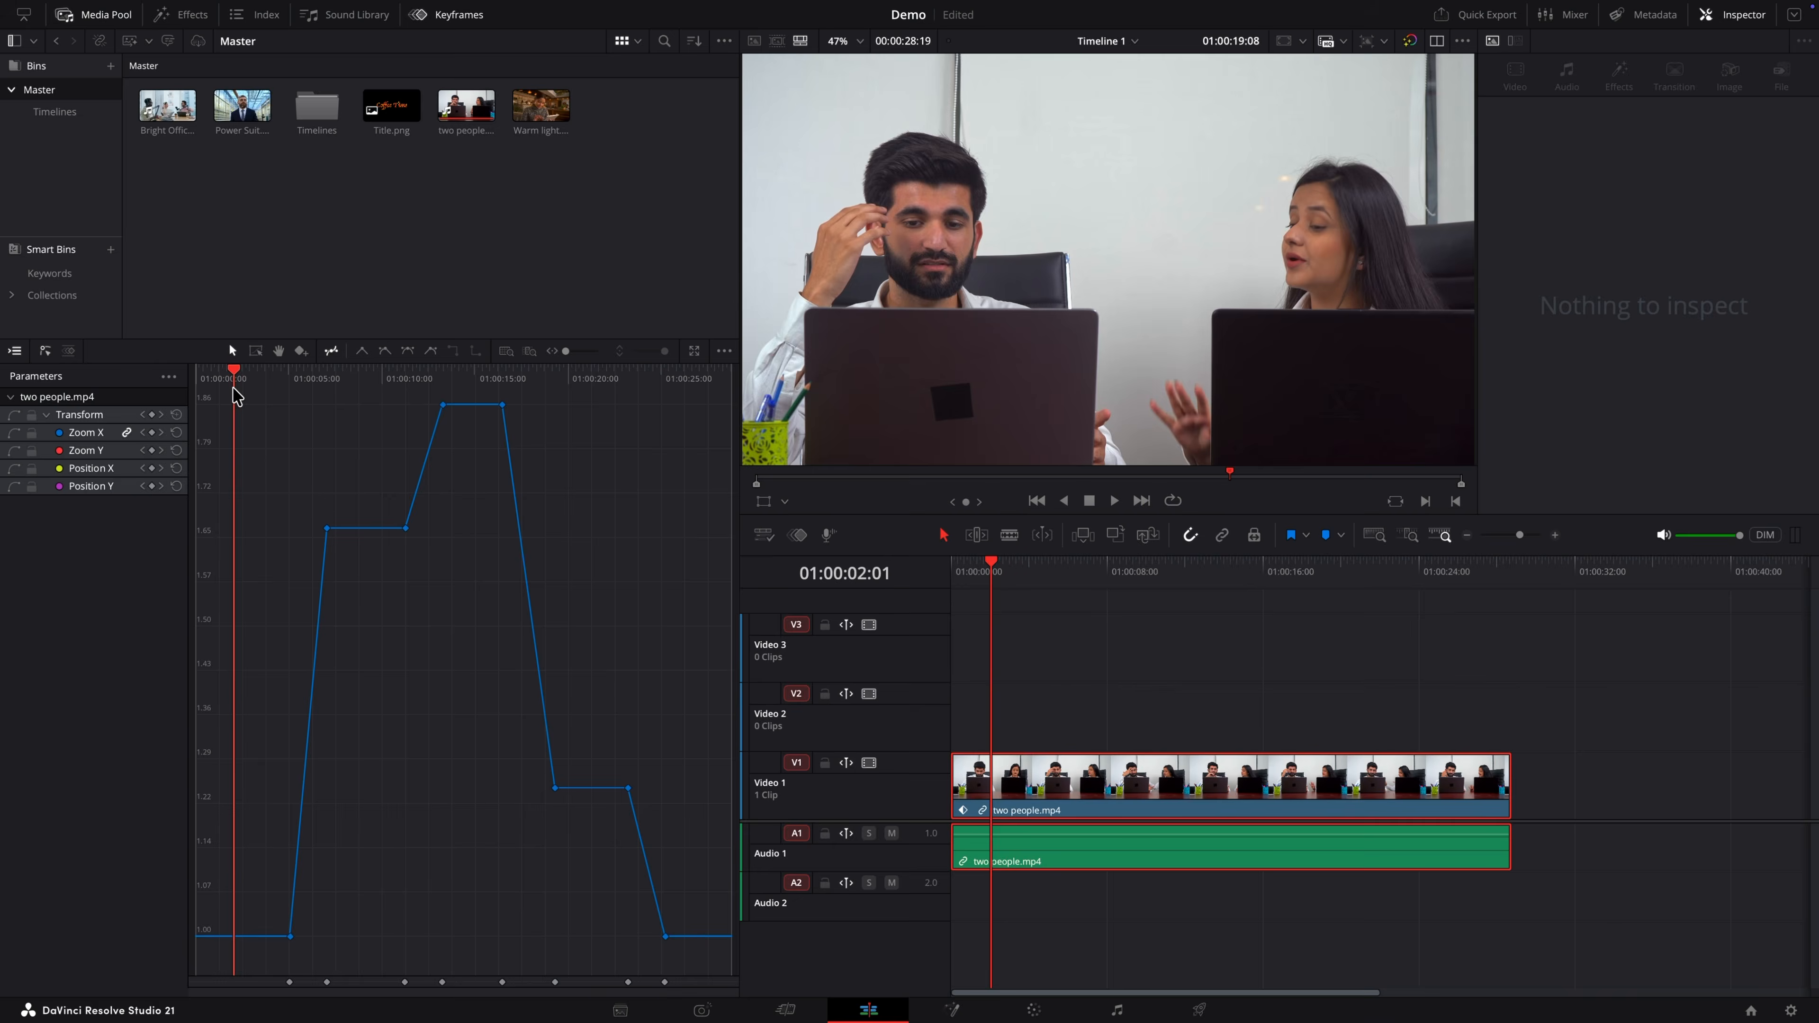
{"action": "left_click_drag", "start_coordinate": [236, 393], "coordinate": [595, 538]}
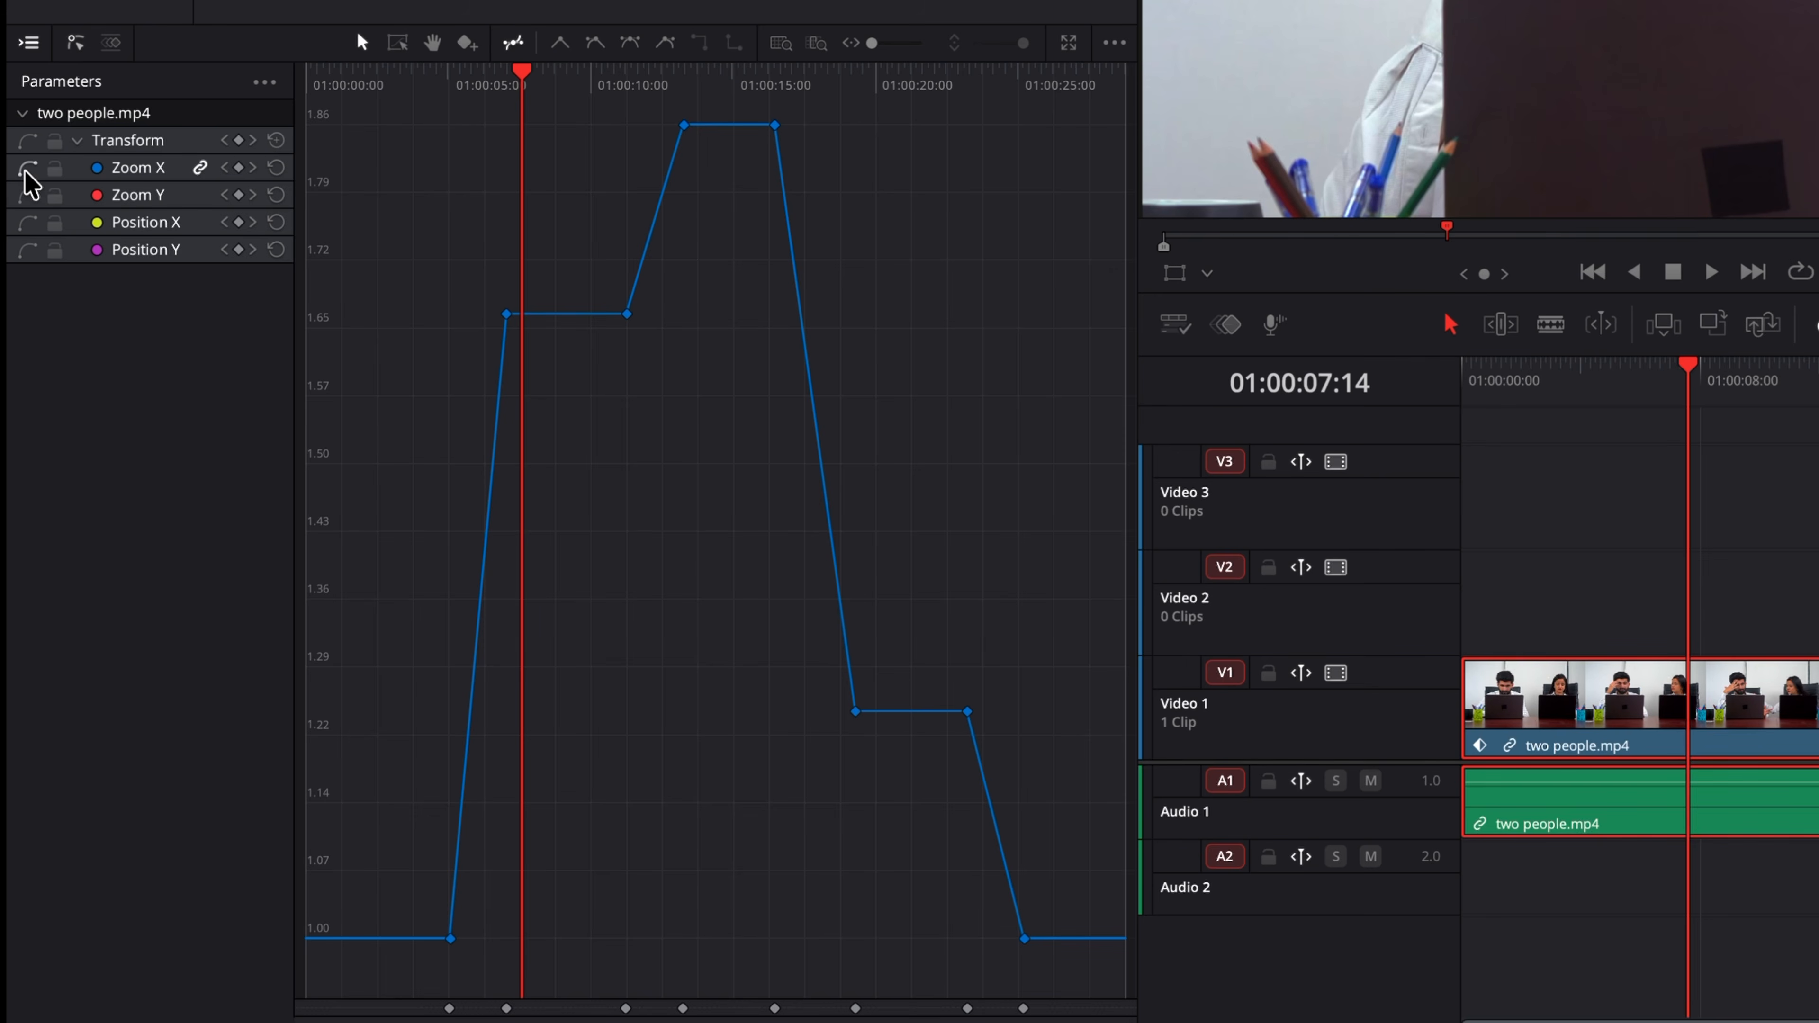
{"action": "left_click", "coordinate": [27, 167]}
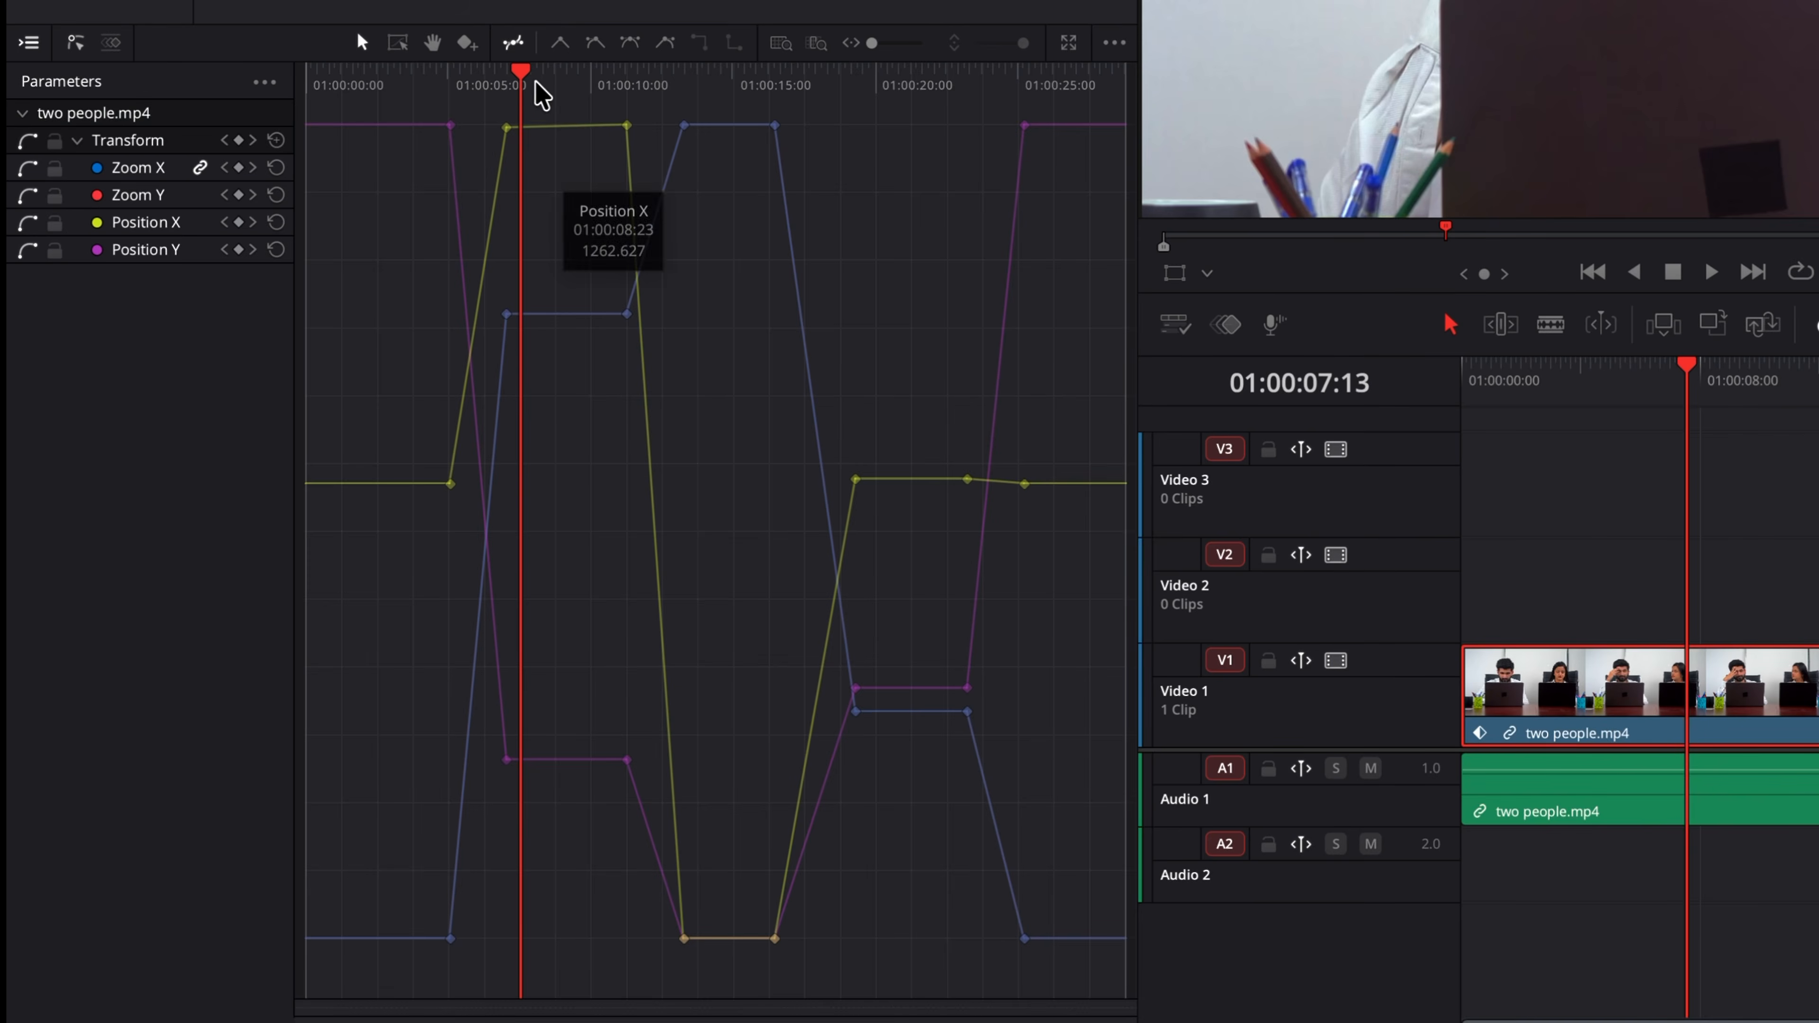
Step: Move the playhead to about 01:00:05:01 and play the animation
{"action": "left_click_drag", "start_coordinate": [335, 370], "coordinate": [289, 381]}
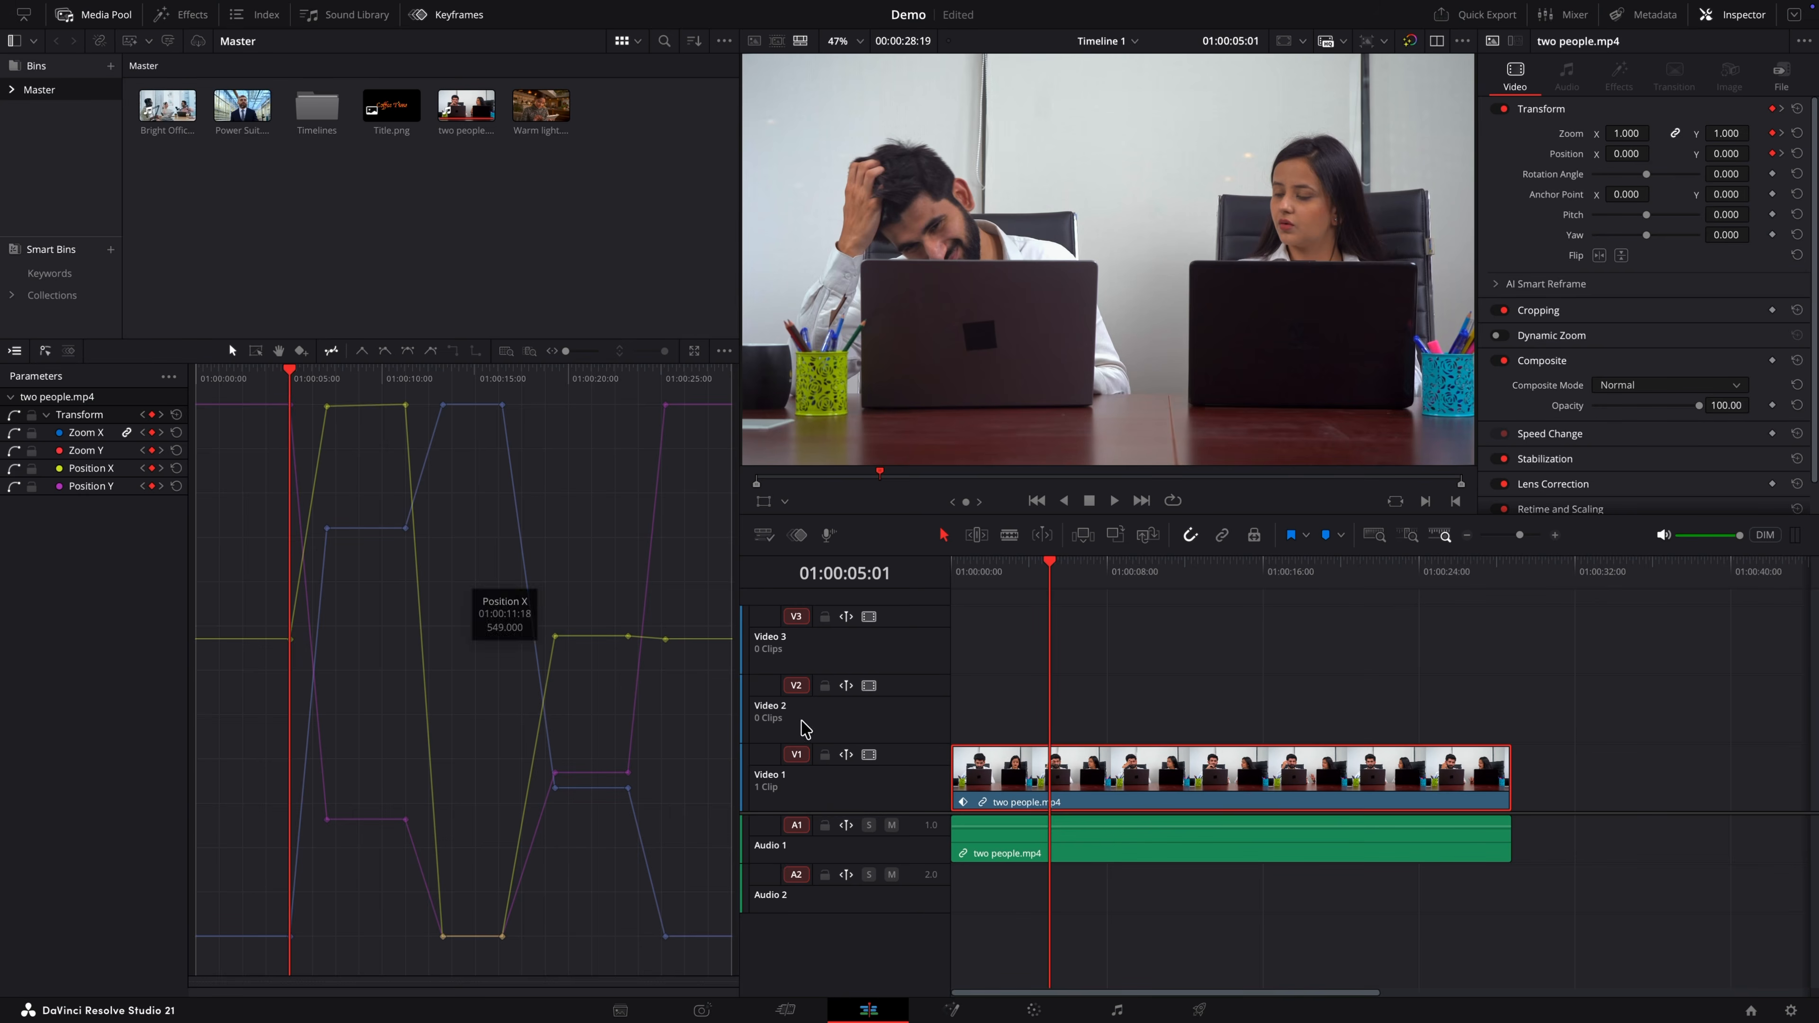
{"action": "key", "text": "space"}
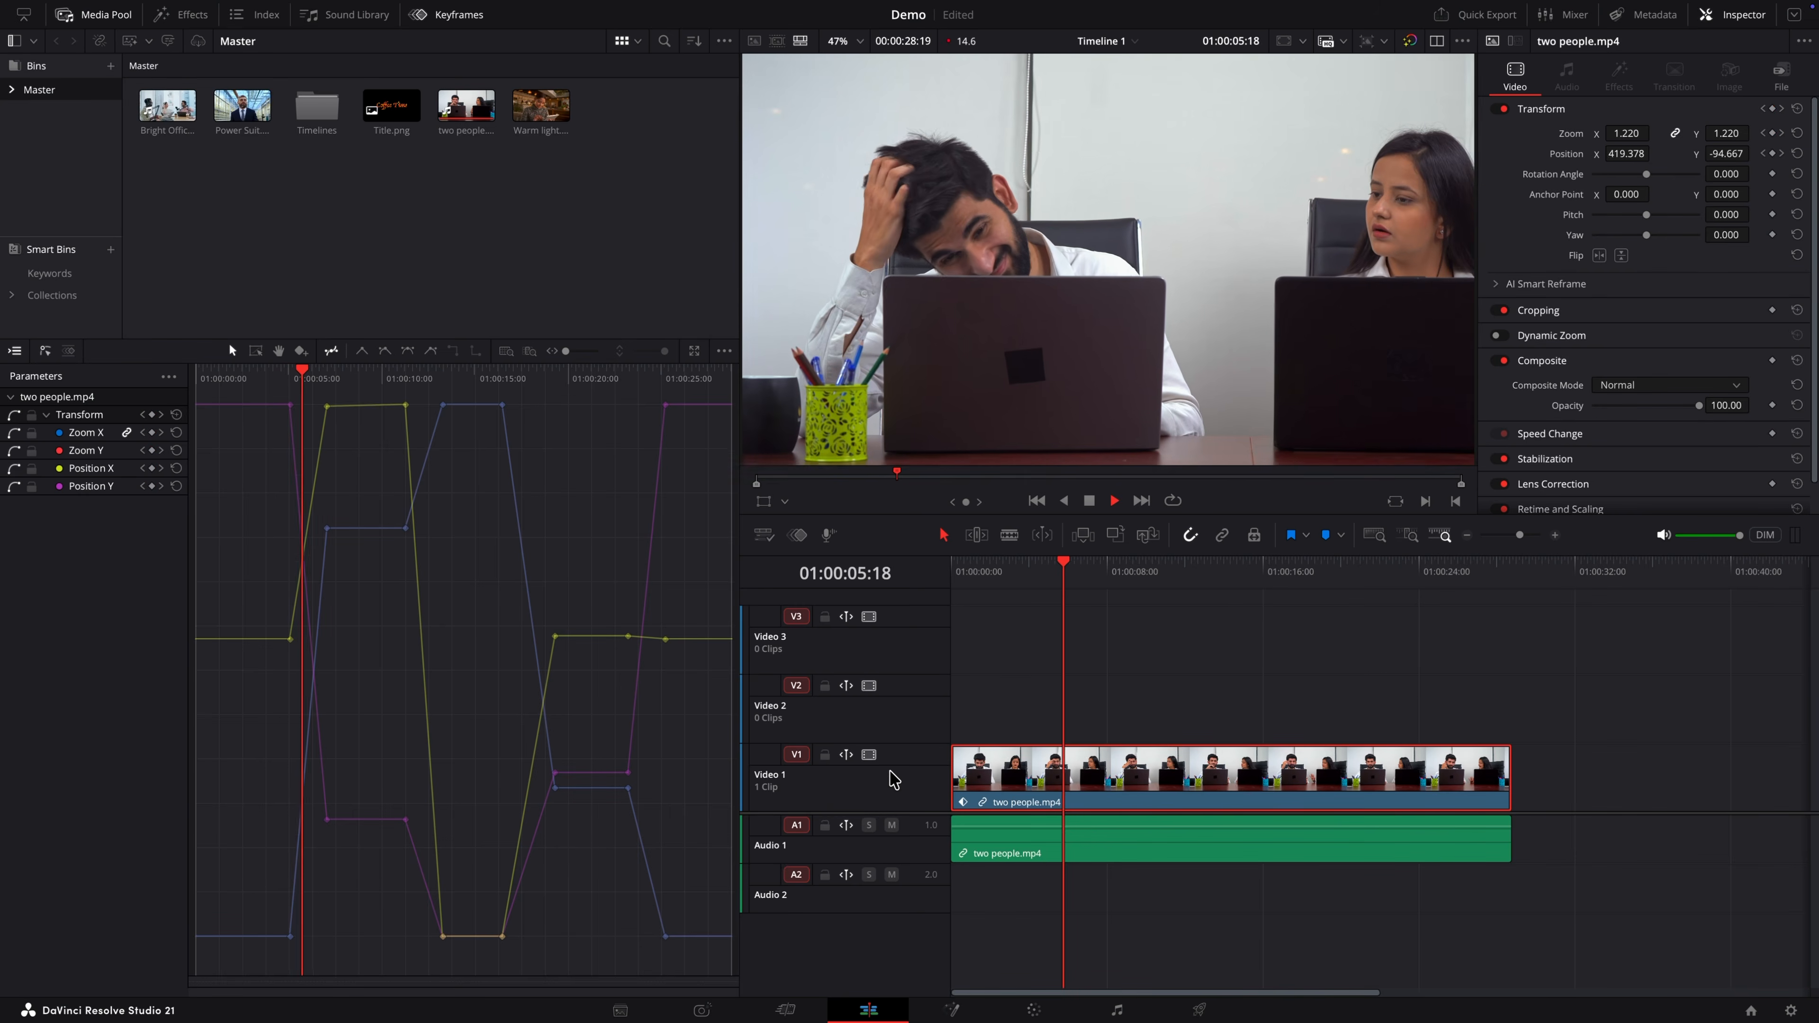
{"action": "key", "text": "space"}
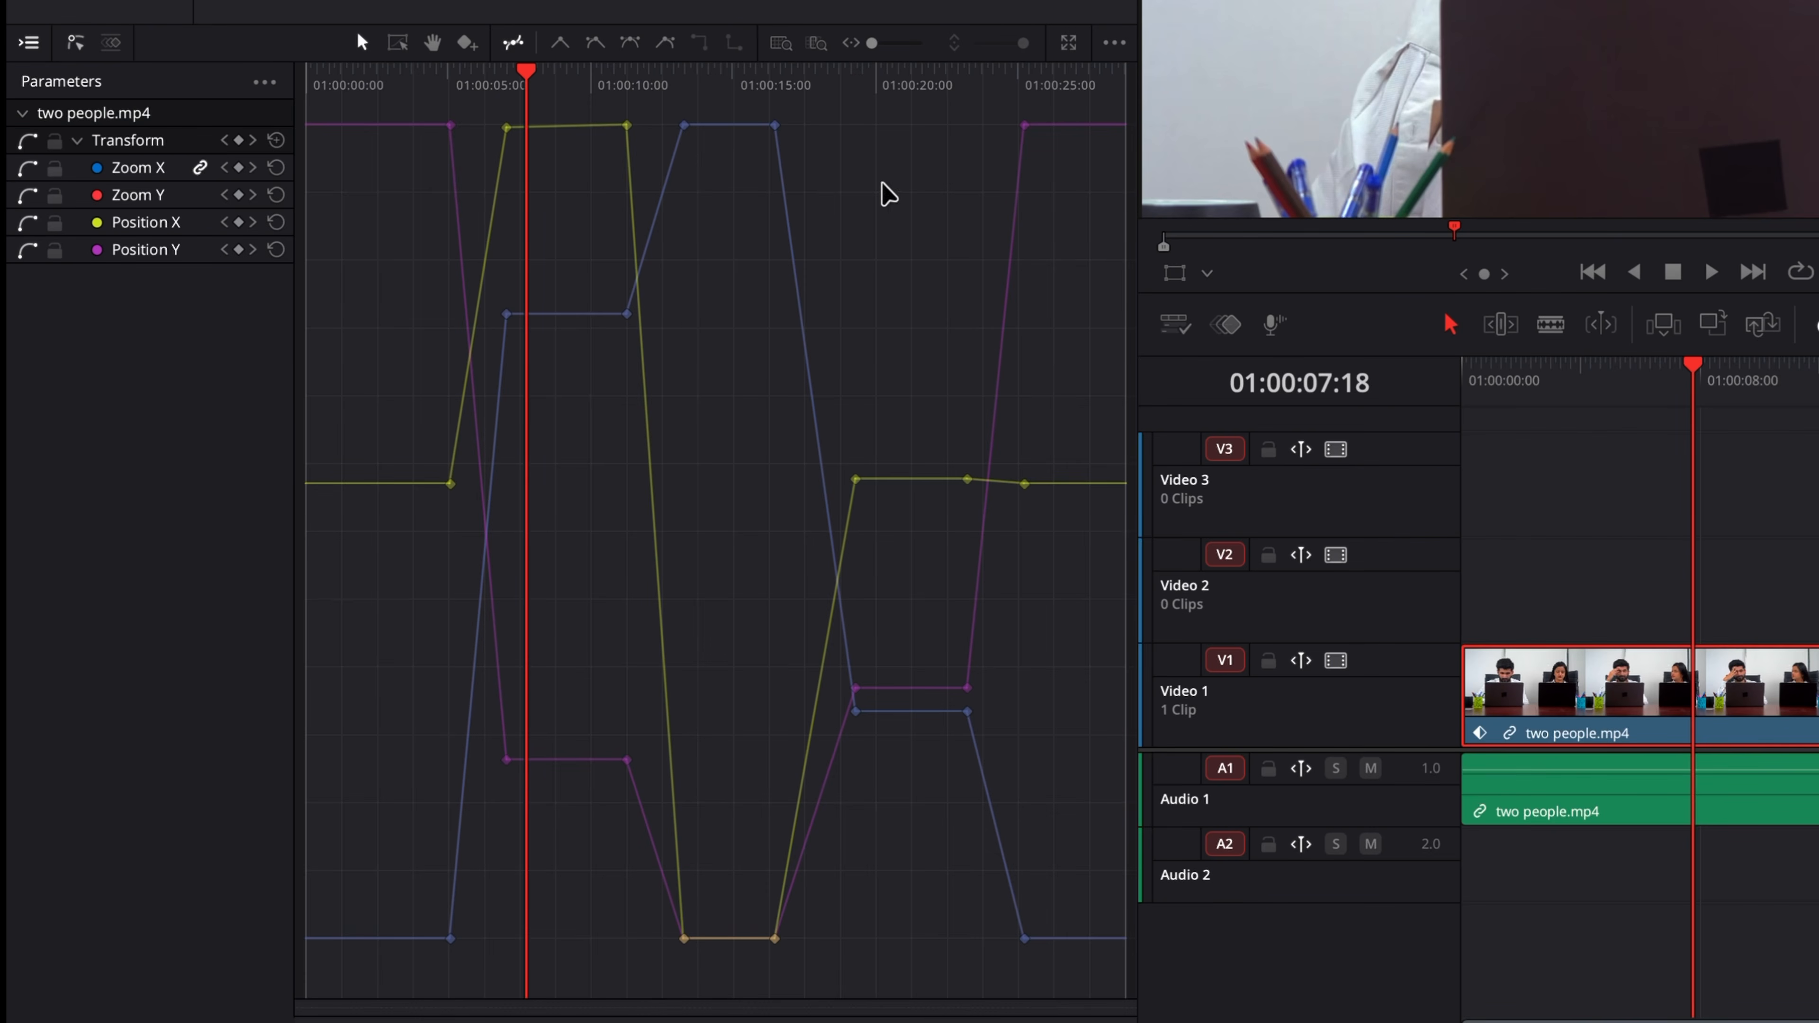
Step: Zoom and pan the curve editor around the keyframes near 01:00:07 and play that section
{"action": "left_click", "coordinate": [817, 44]}
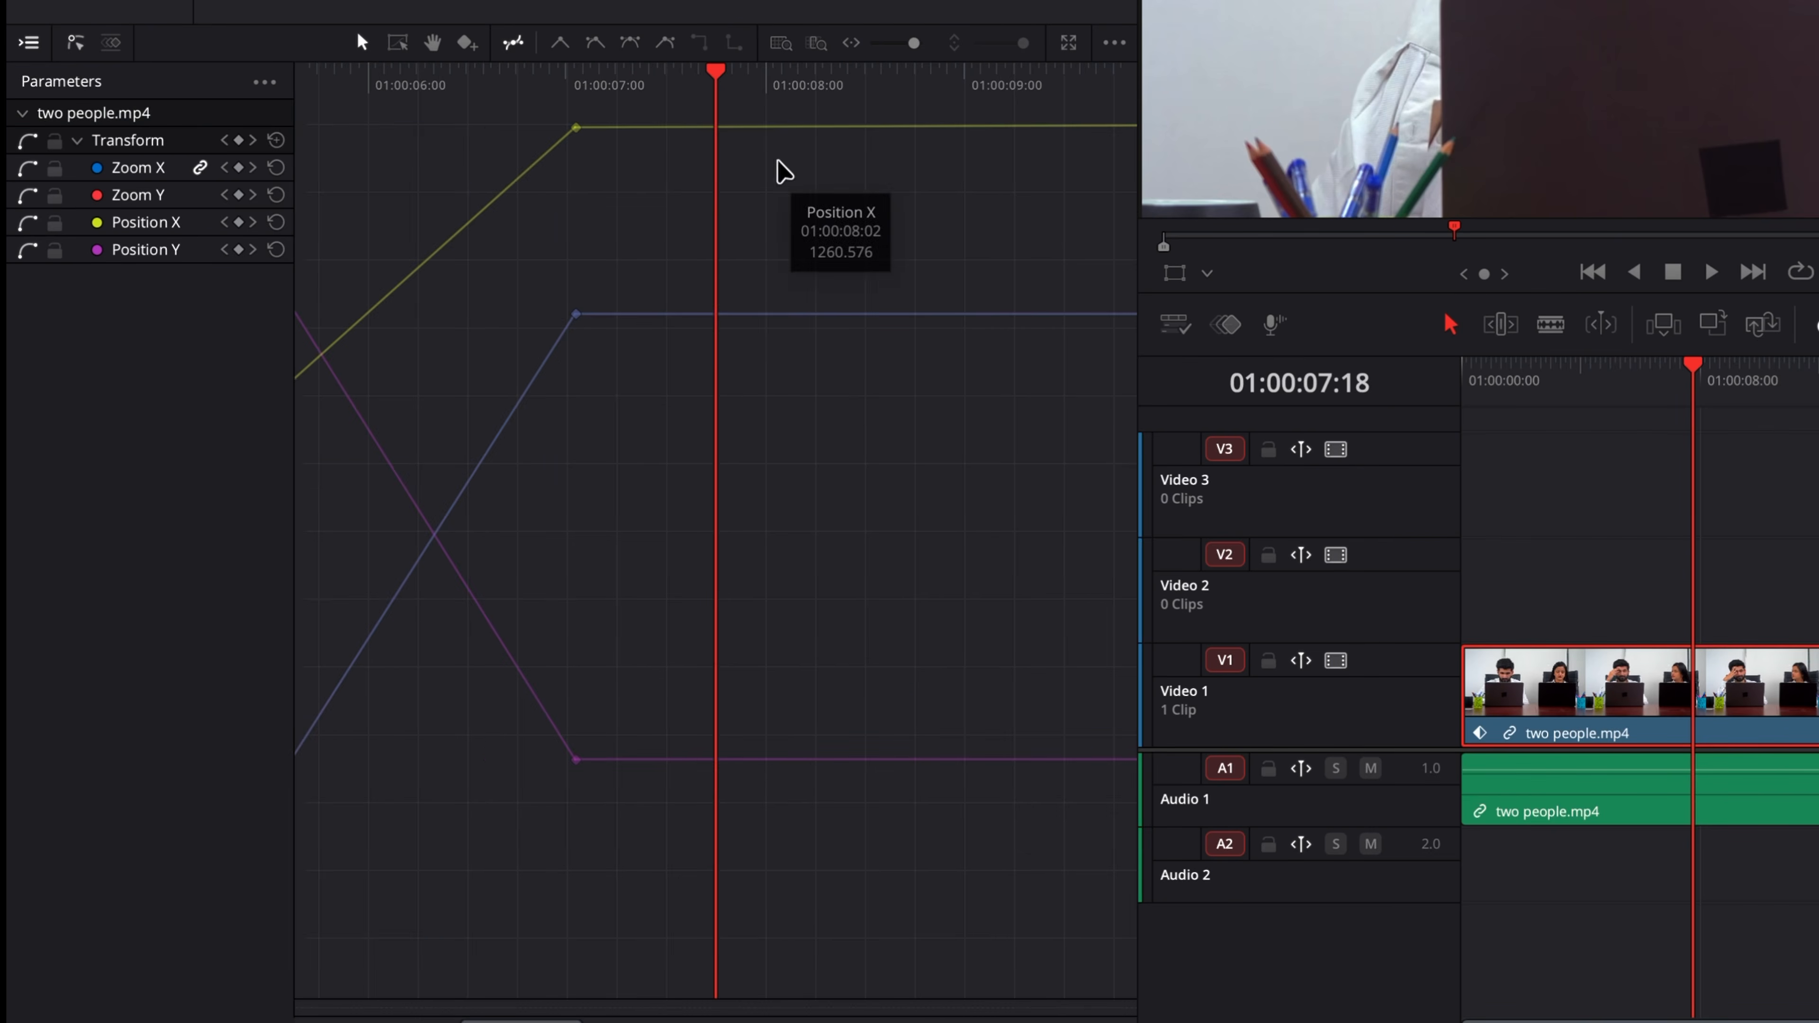
{"action": "scroll", "coordinate": [673, 421], "scroll_direction": "left", "scroll_amount": 10}
{"action": "scroll", "coordinate": [673, 421], "scroll_direction": "right", "scroll_amount": 9}
{"action": "scroll", "coordinate": [673, 421], "scroll_direction": "left", "scroll_amount": 5}
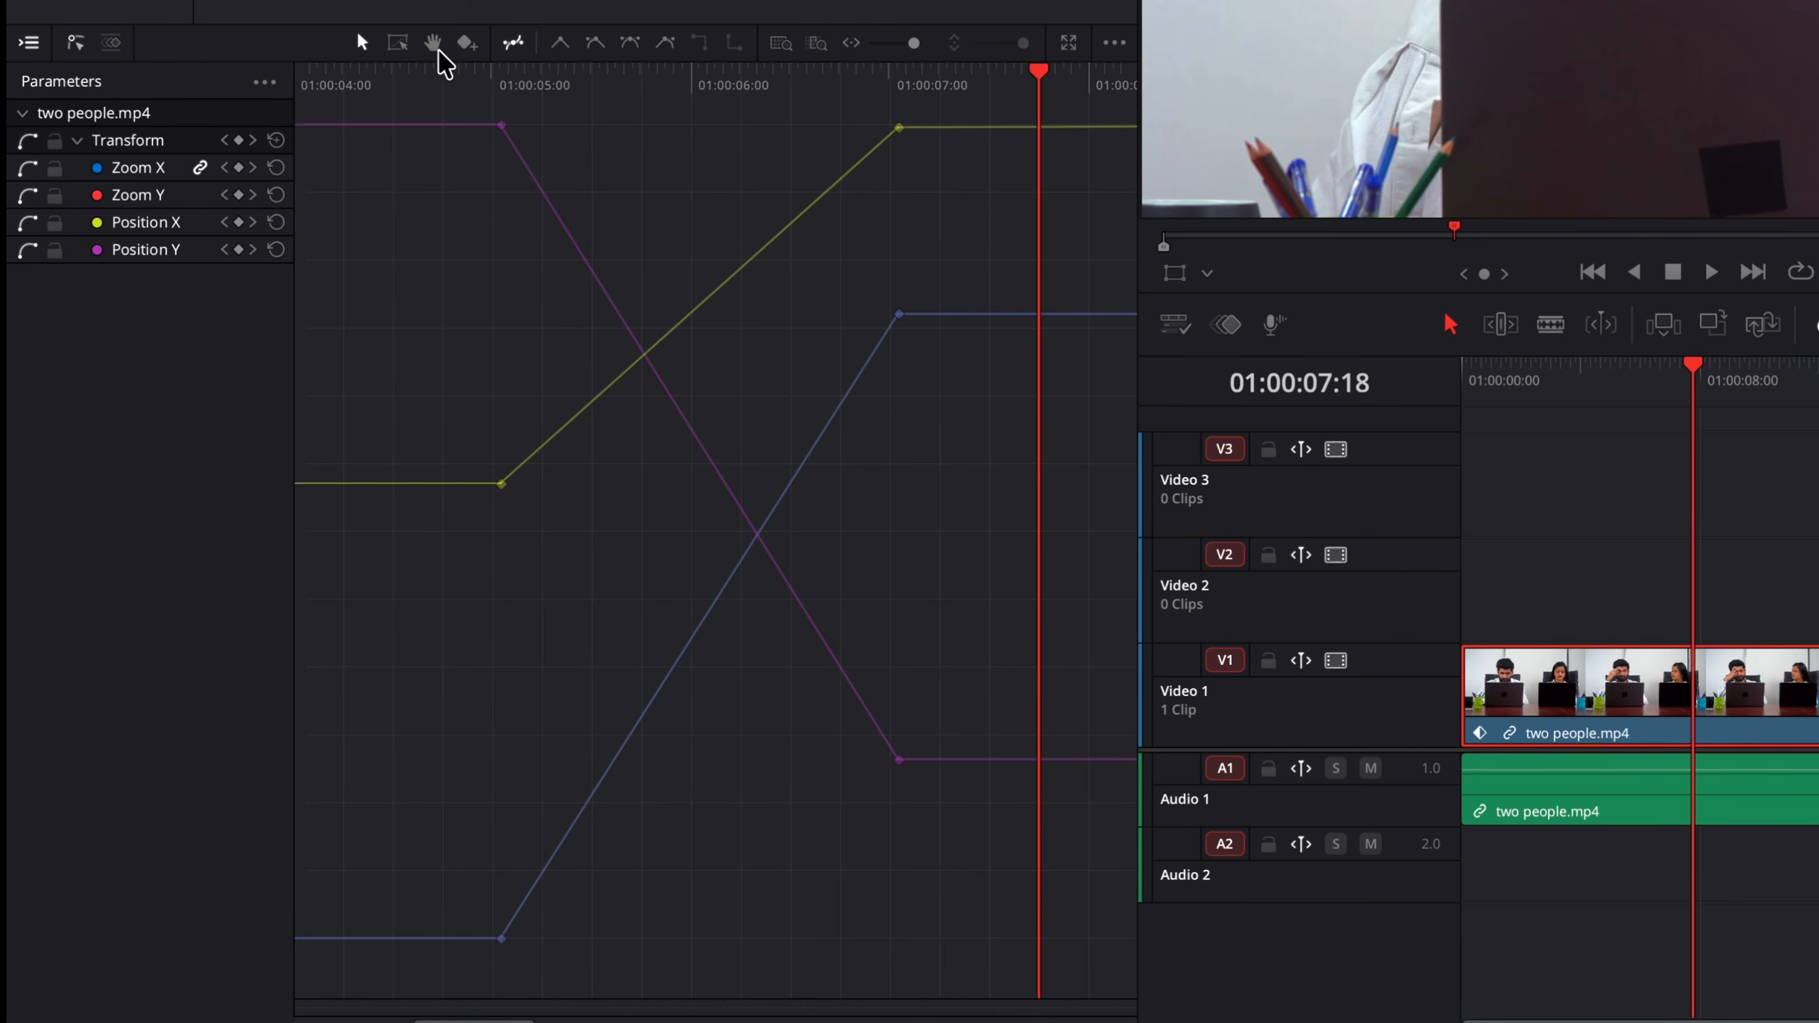
{"action": "left_click", "coordinate": [432, 43]}
{"action": "left_click_drag", "start_coordinate": [669, 317], "coordinate": [711, 362]}
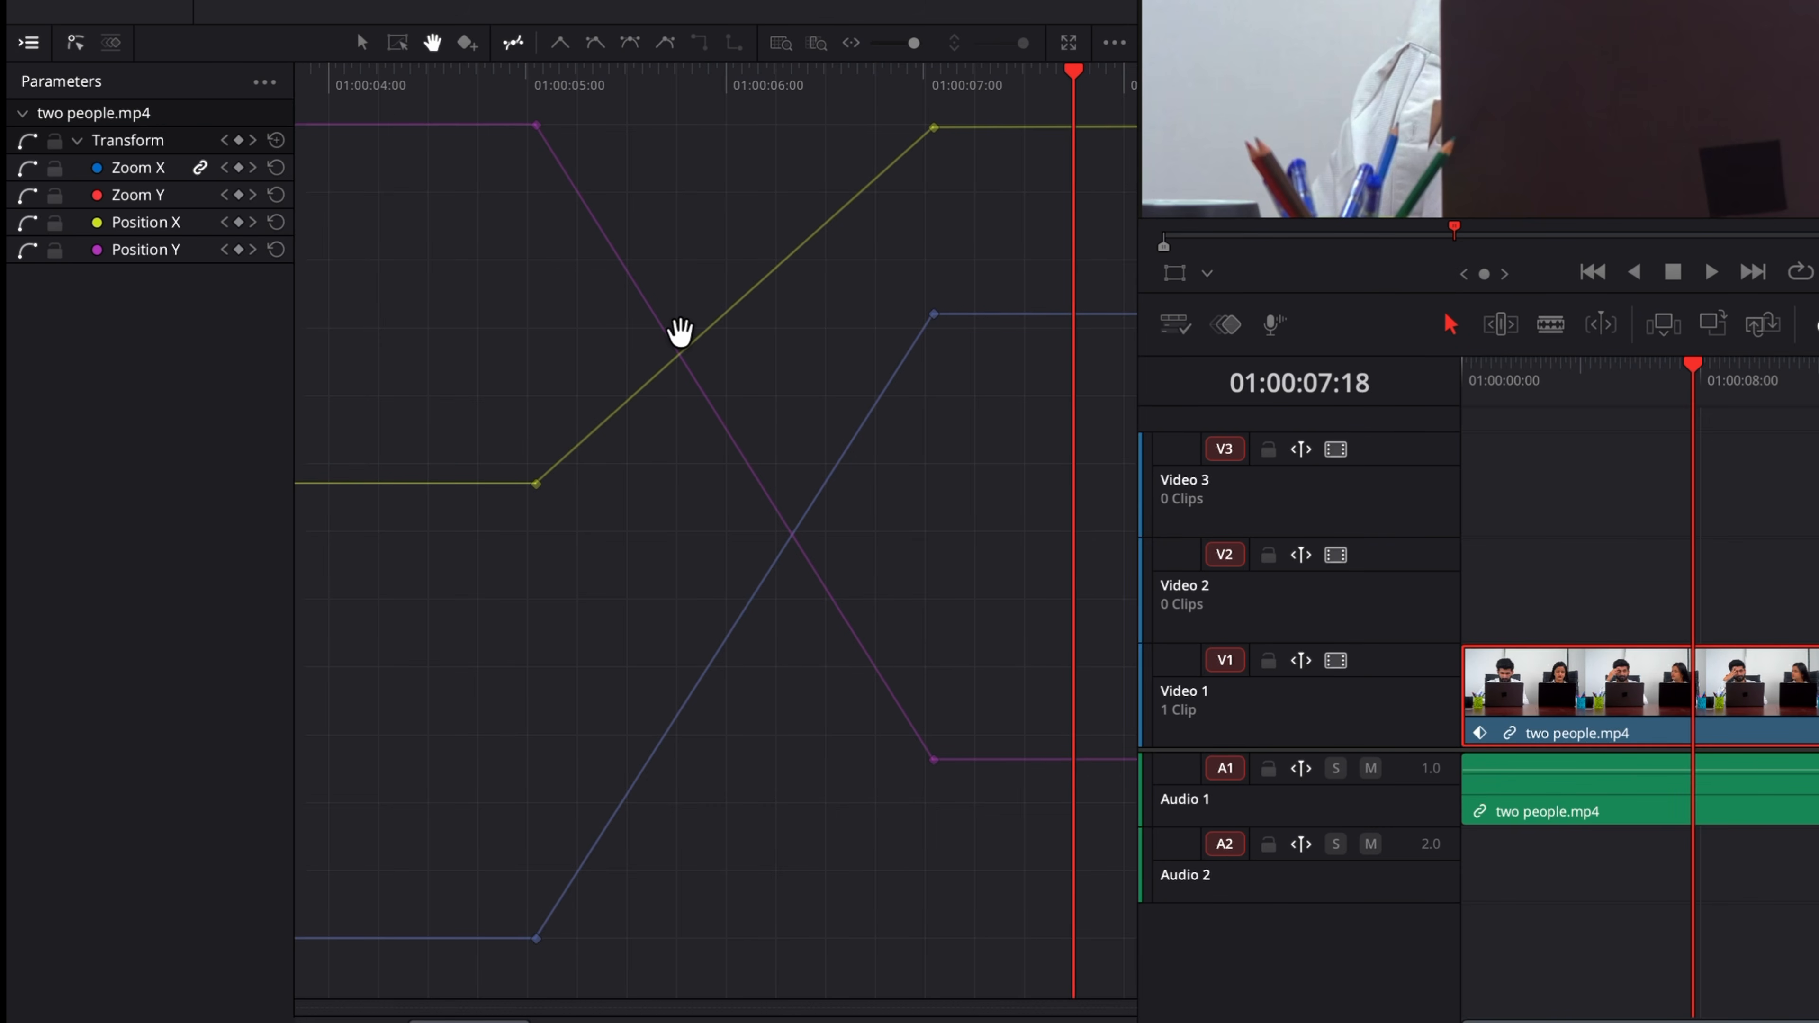
{"action": "left_click", "coordinate": [361, 44]}
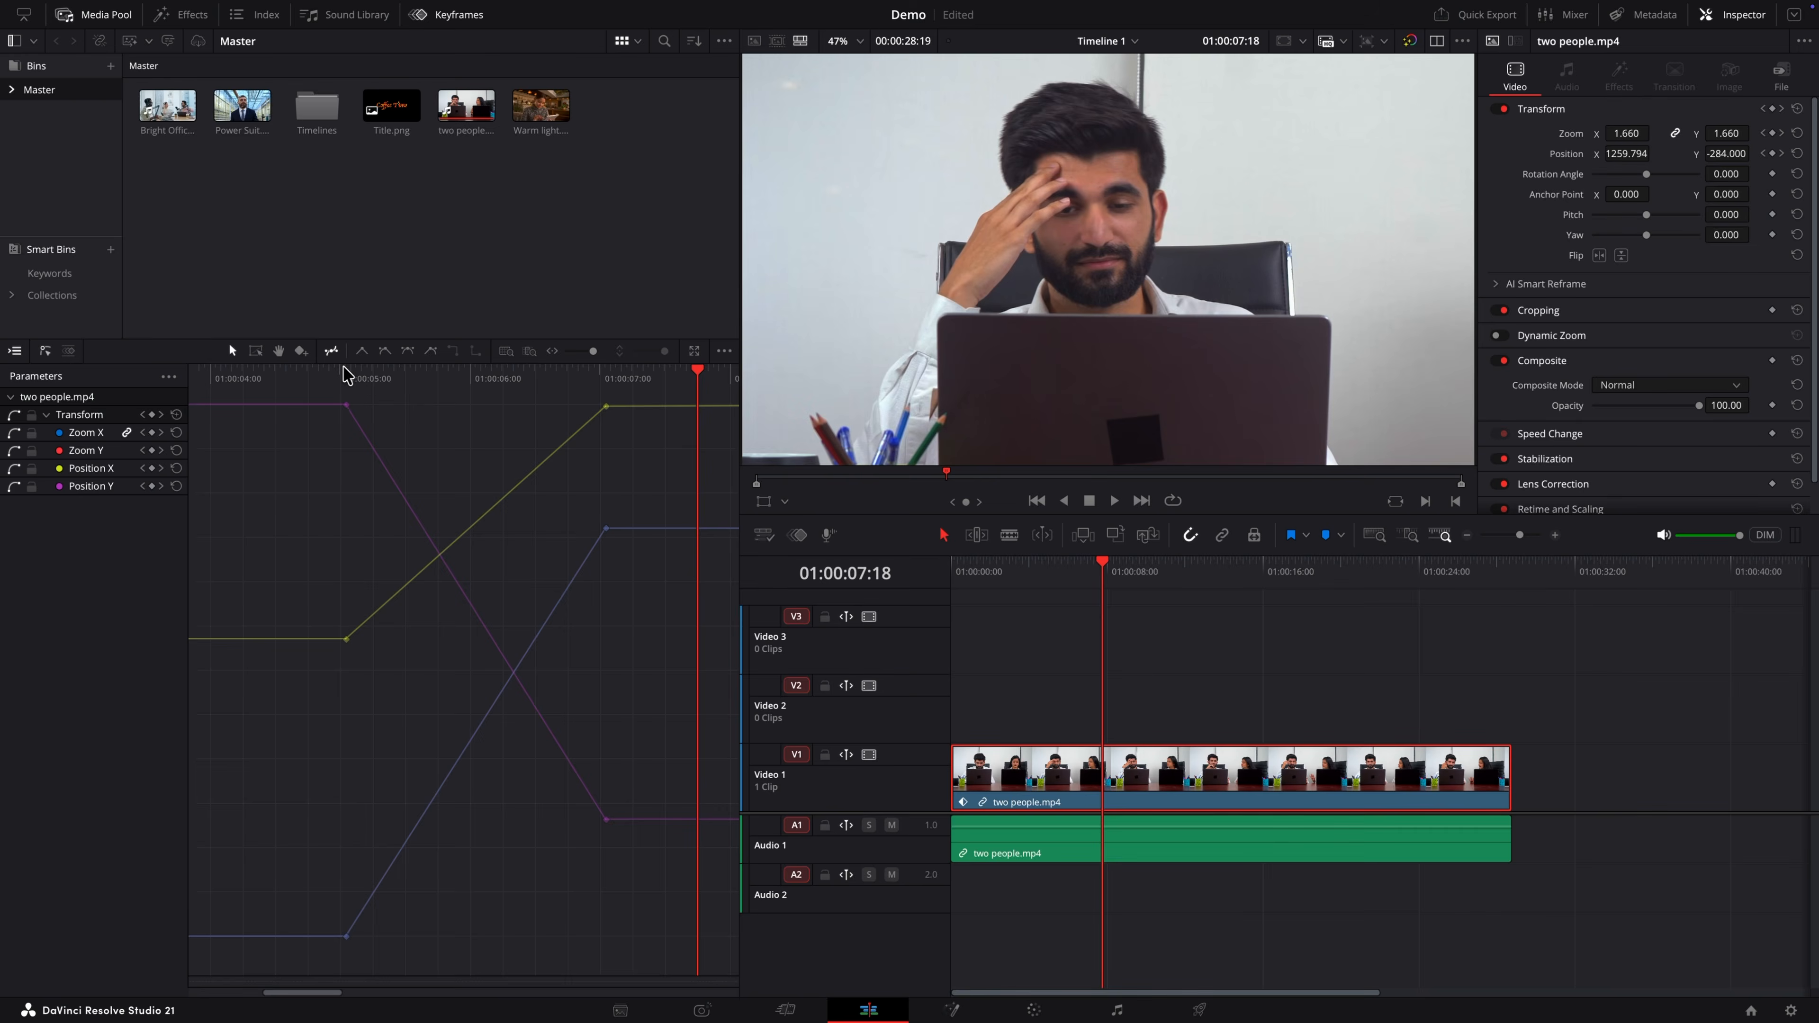
{"action": "left_click", "coordinate": [536, 83]}
{"action": "key", "text": "space"}
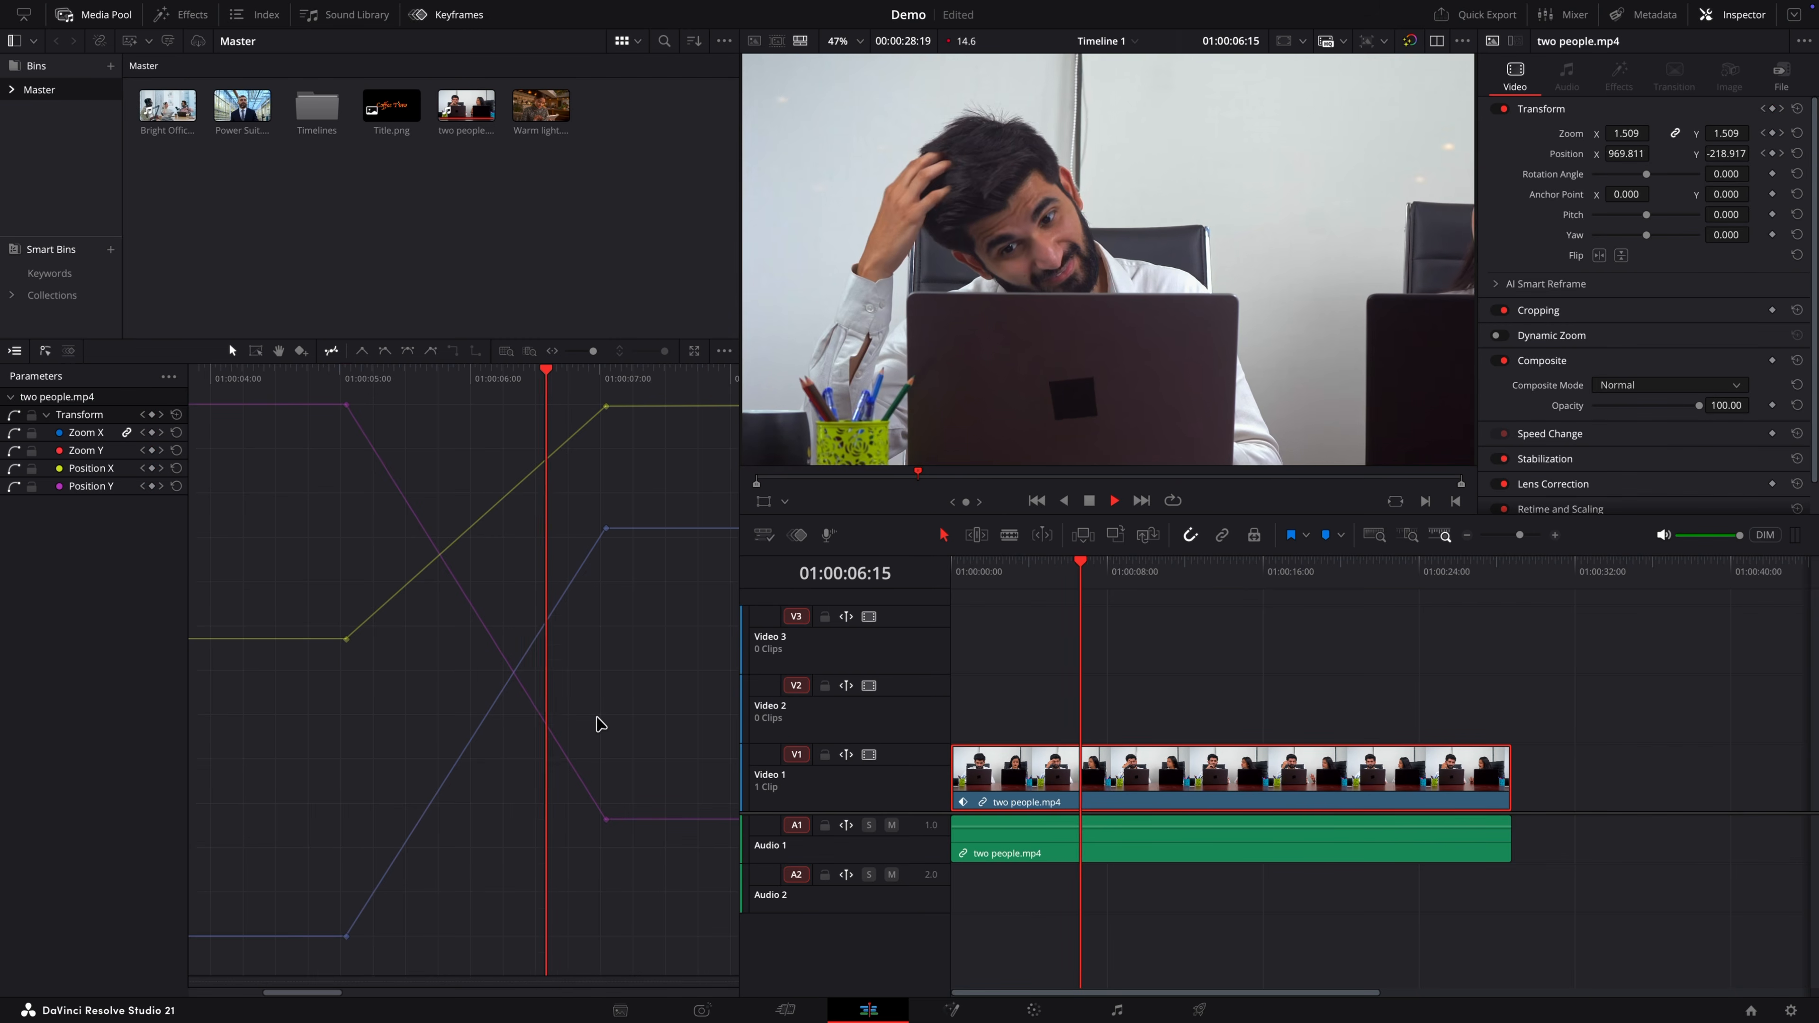
{"action": "key", "text": "space"}
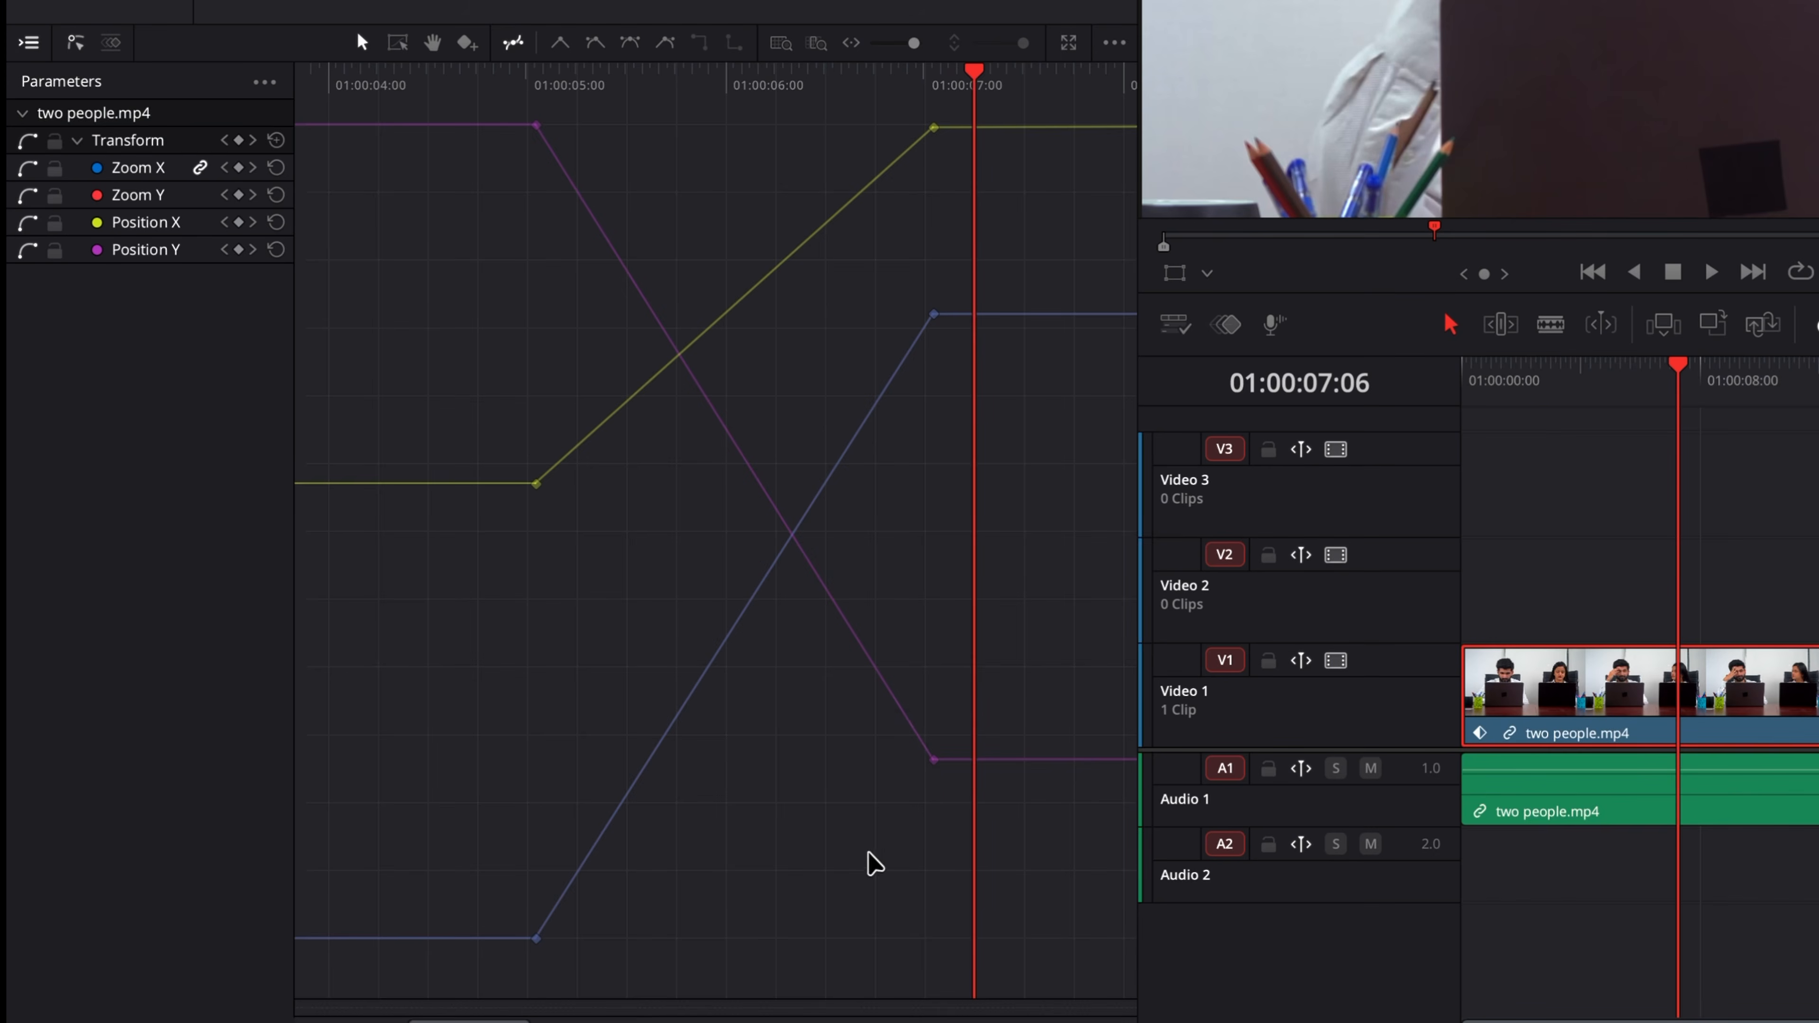
Step: Select the three keyframes at about 01:00:07 and apply ease interpolation to them
{"action": "left_click_drag", "start_coordinate": [565, 879], "coordinate": [524, 633]}
{"action": "left_click_drag", "start_coordinate": [806, 471], "coordinate": [975, 97]}
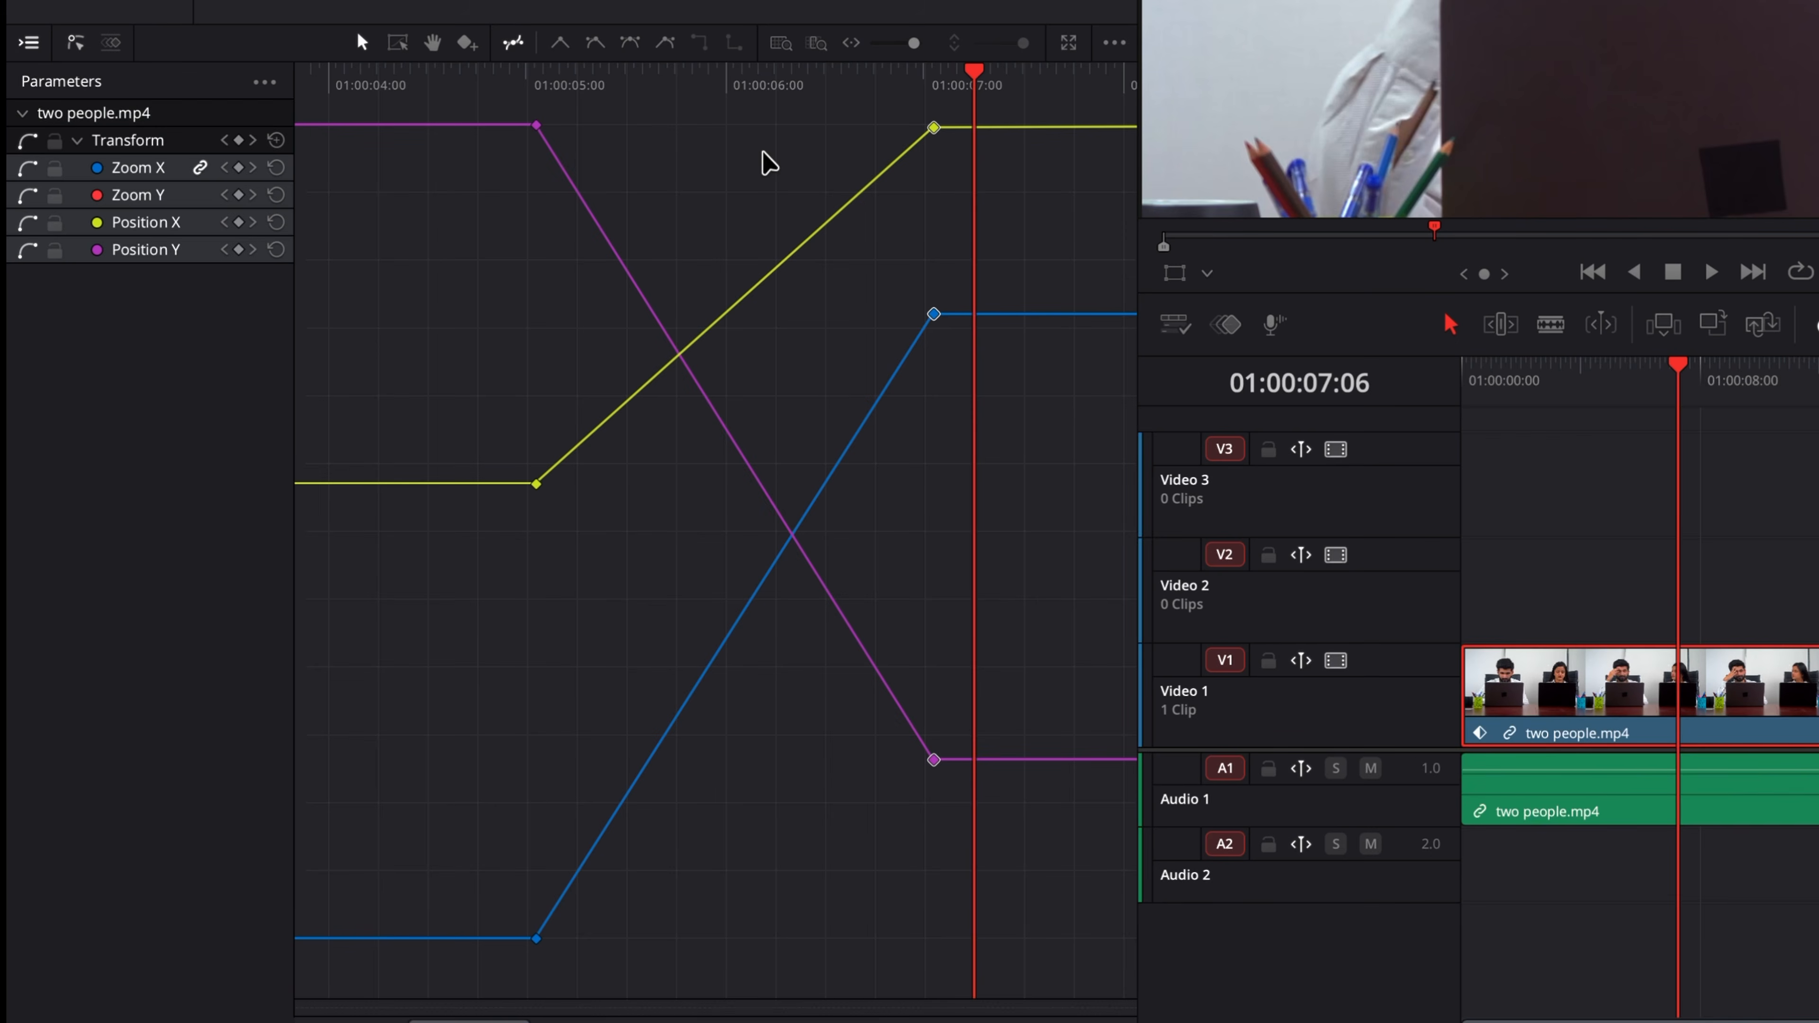
{"action": "left_click", "coordinate": [933, 128]}
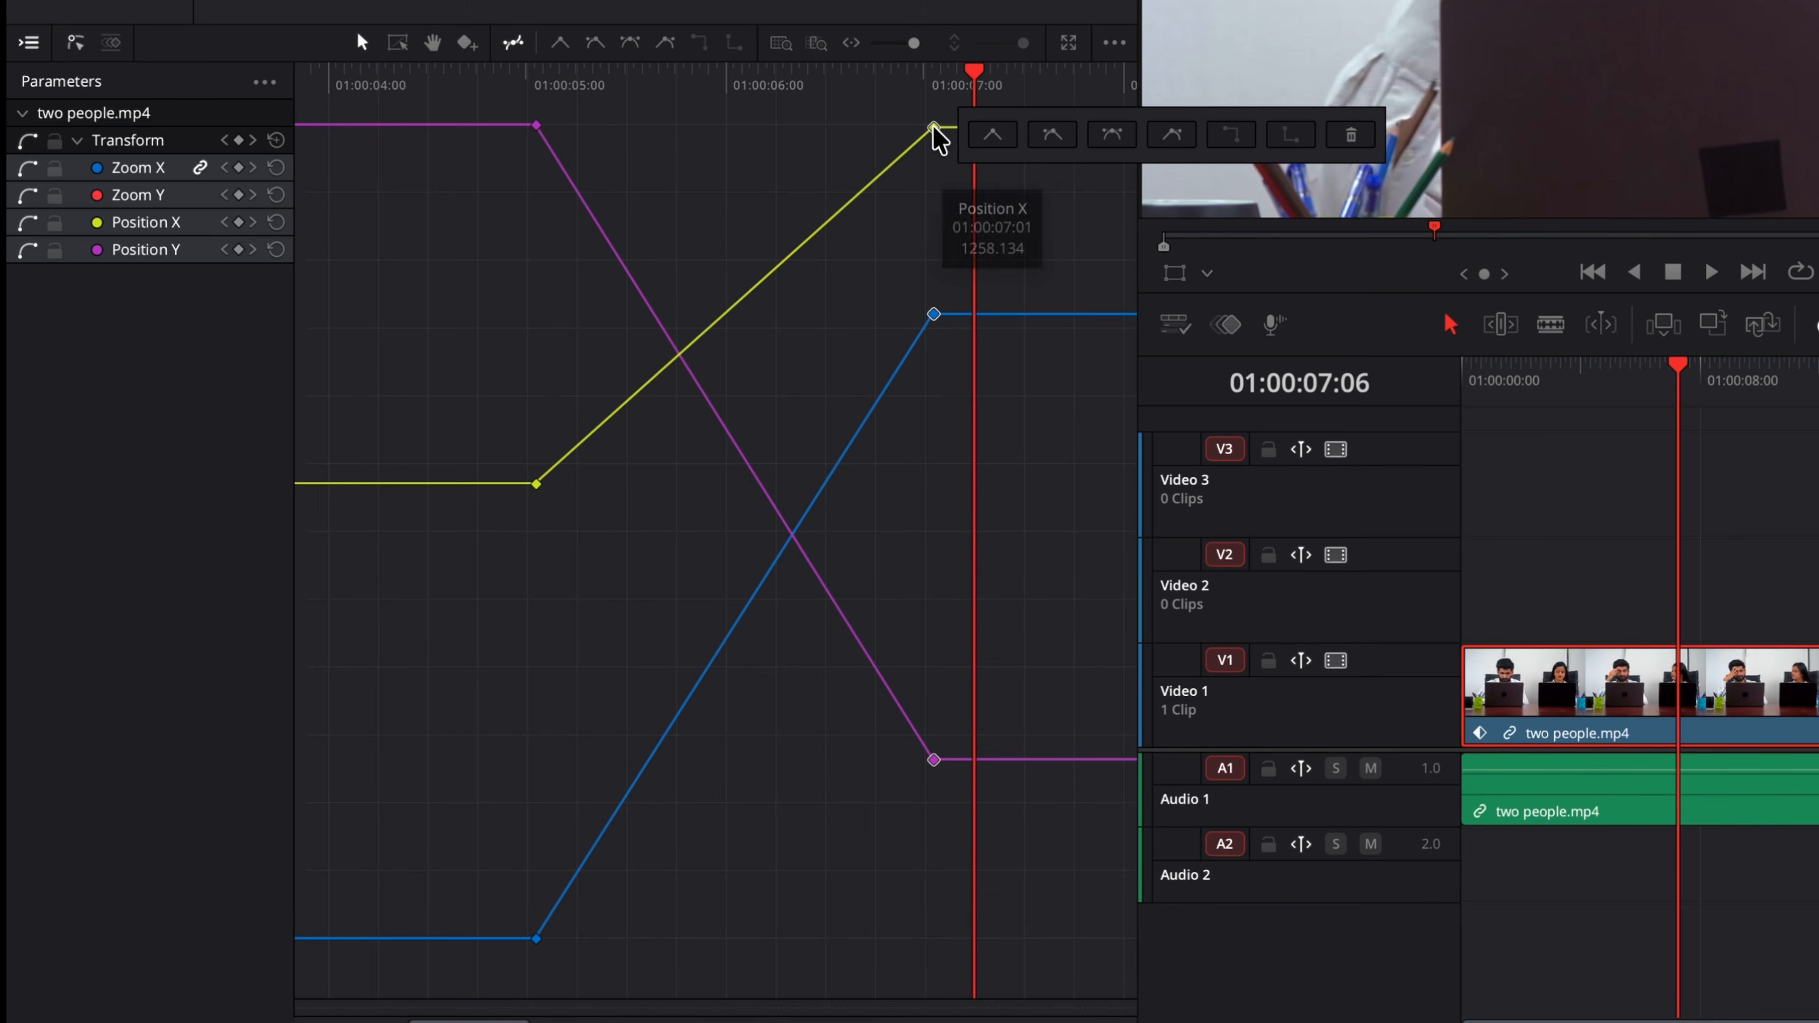
{"action": "left_click", "coordinate": [718, 131]}
{"action": "left_click", "coordinate": [663, 39]}
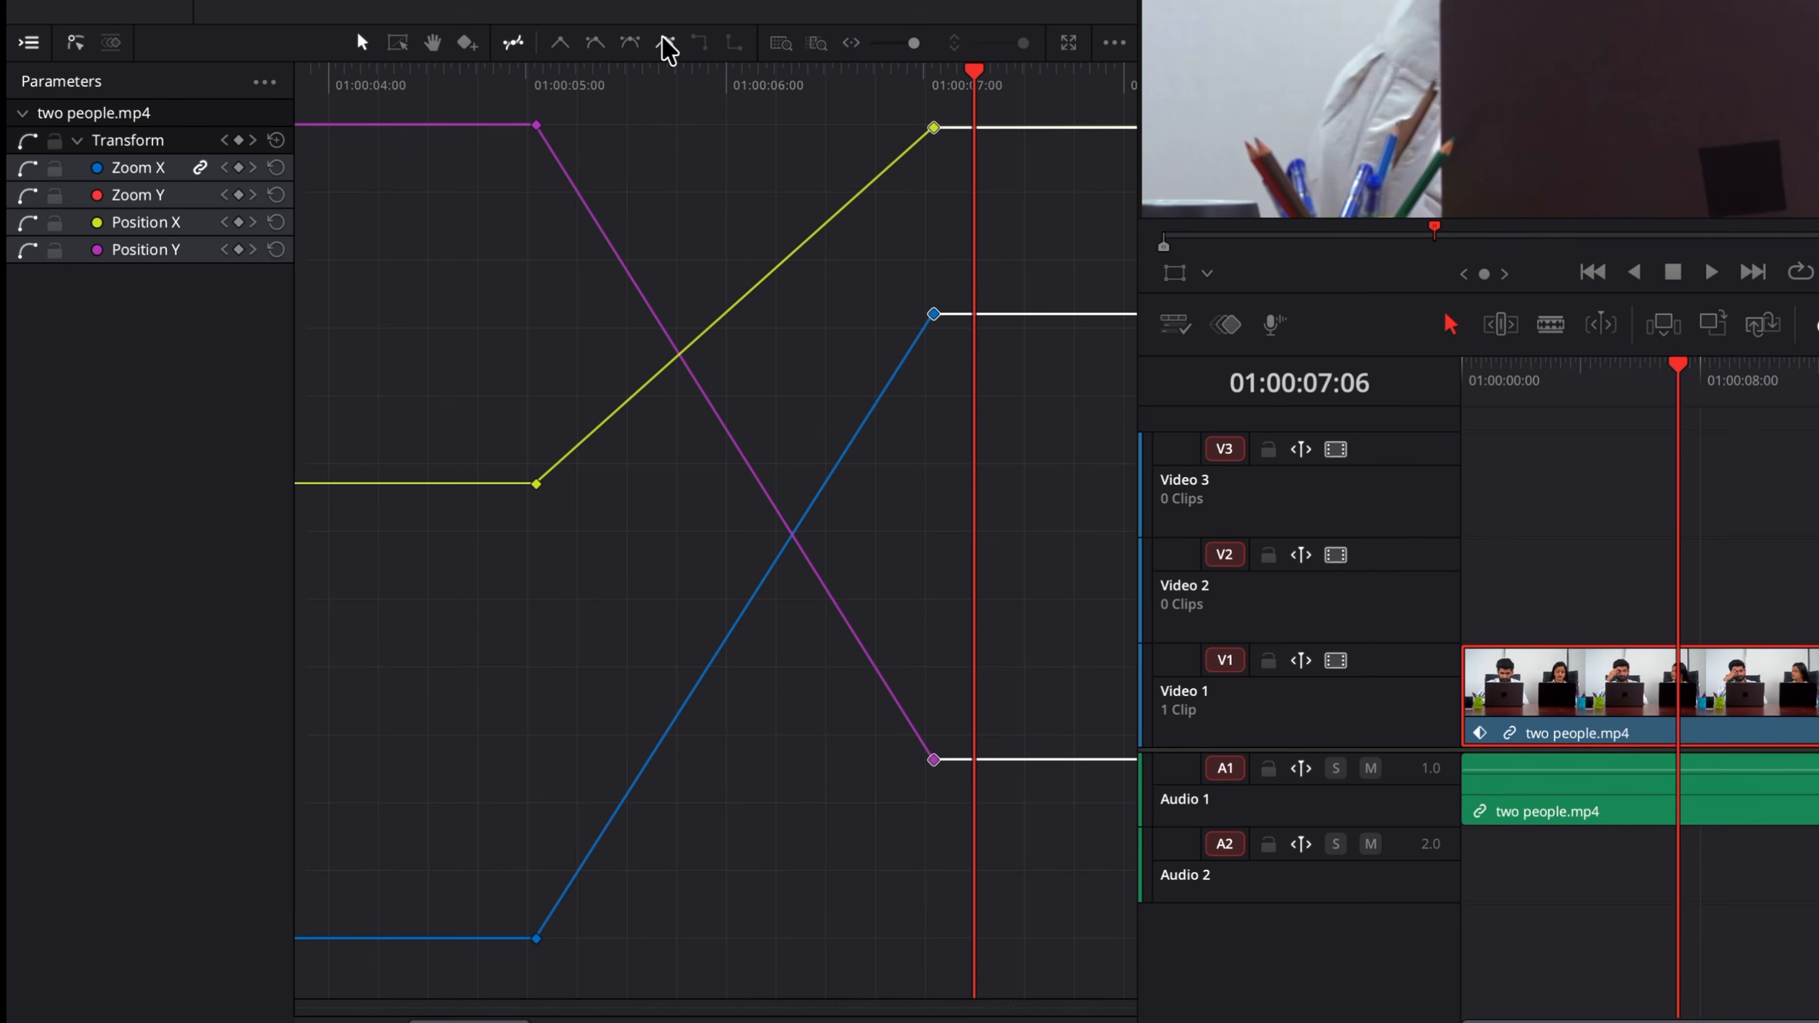
{"action": "left_click", "coordinate": [593, 45]}
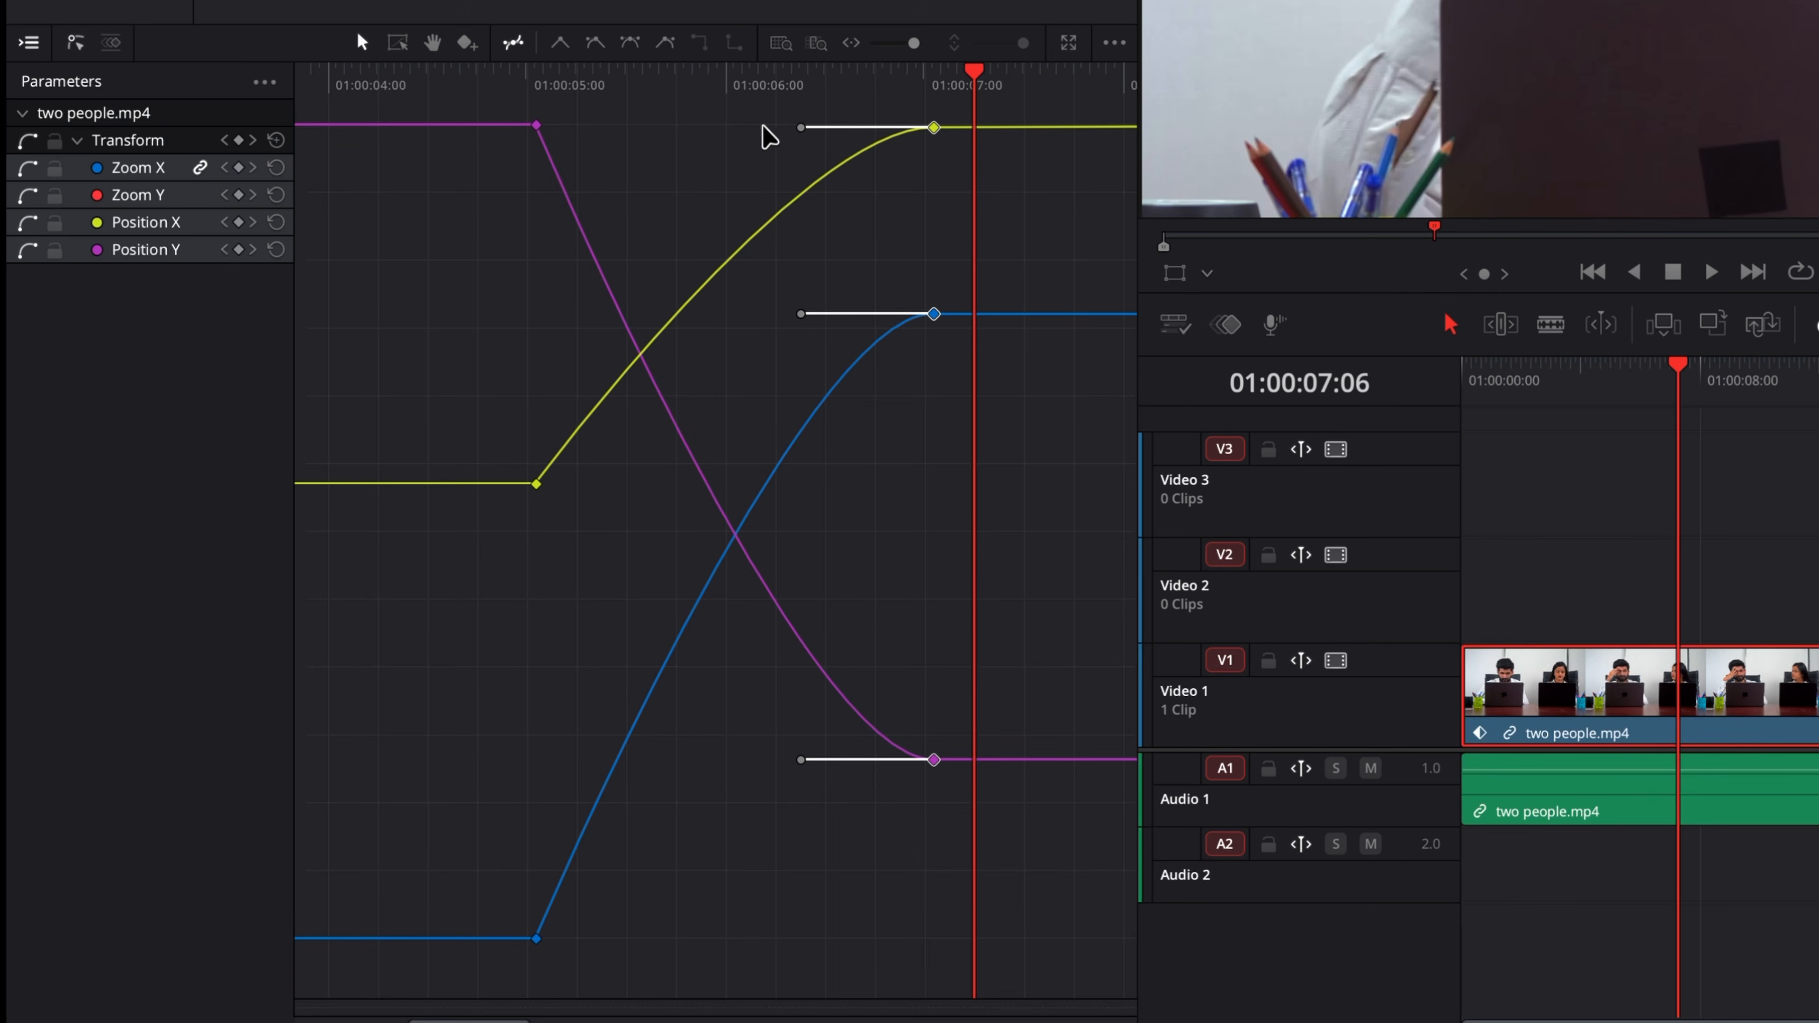
Step: Lengthen the Position X ease handle and try interpolation types on the 01:00:07 keyframes, finishing with ease in
{"action": "key", "text": "shift"}
{"action": "left_click_drag", "start_coordinate": [799, 127], "coordinate": [757, 133]}
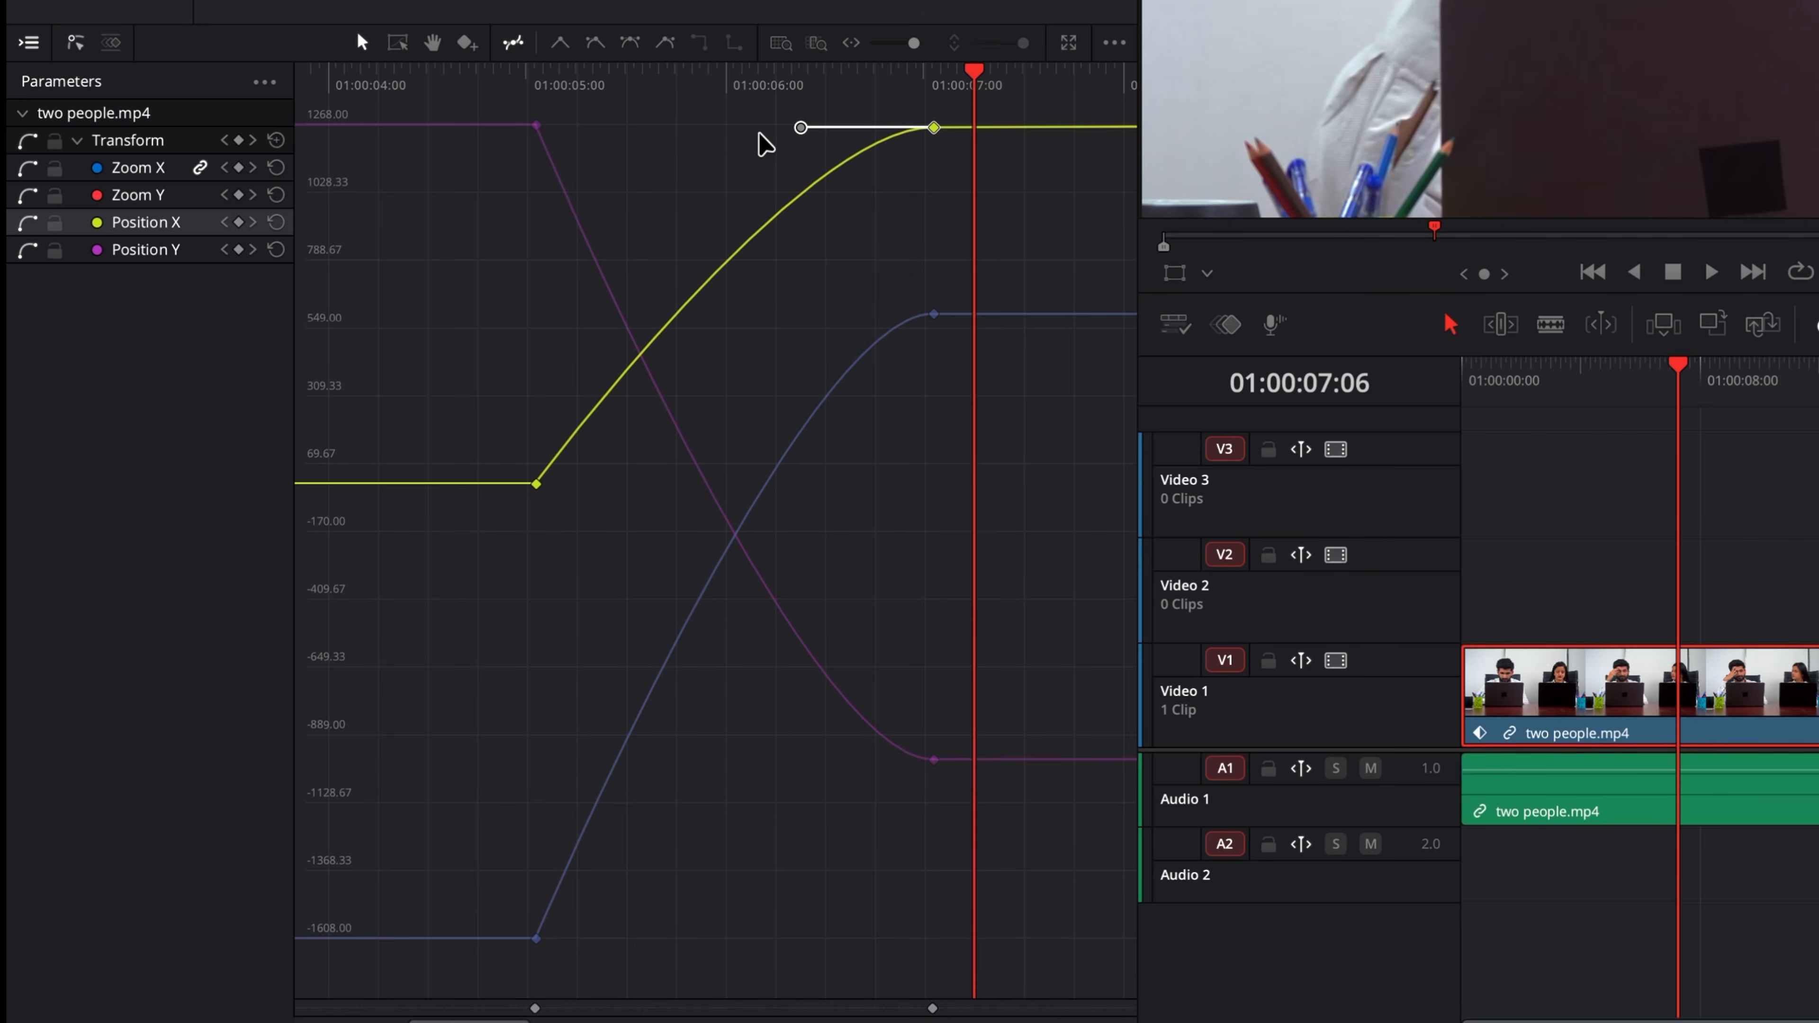
{"action": "left_click_drag", "start_coordinate": [856, 815], "coordinate": [988, 70]}
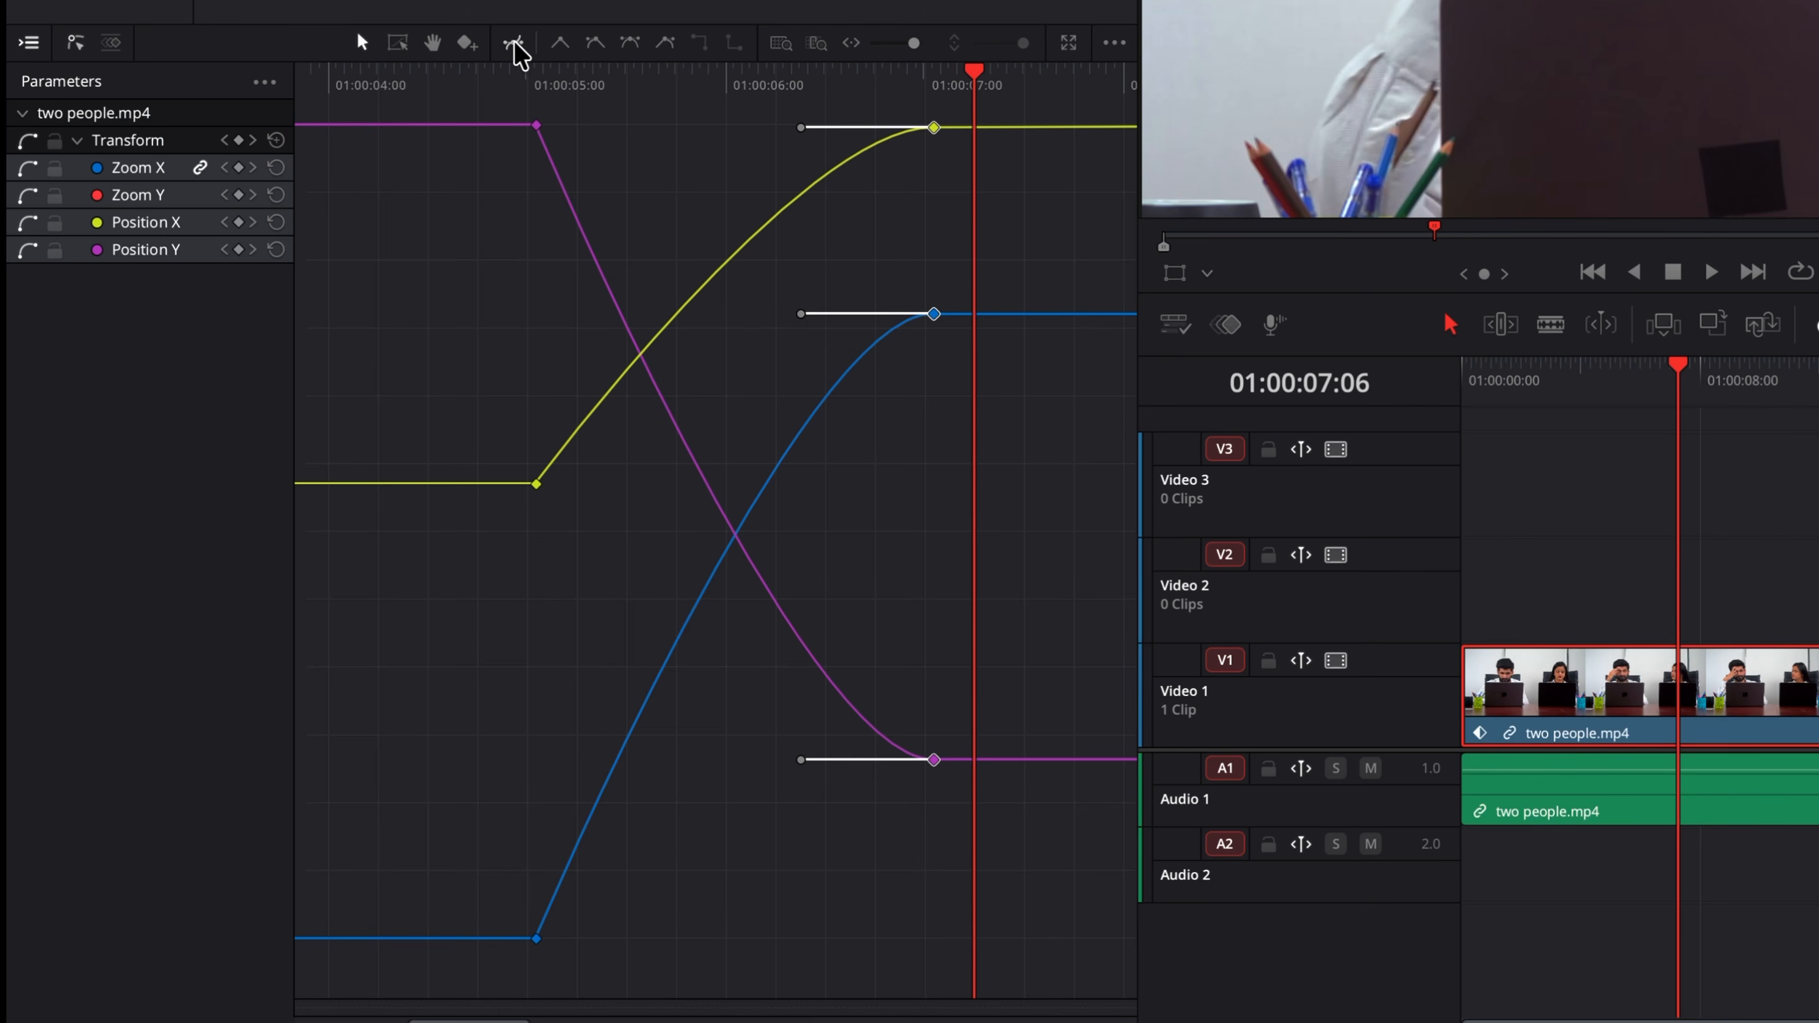
{"action": "left_click", "coordinate": [600, 49]}
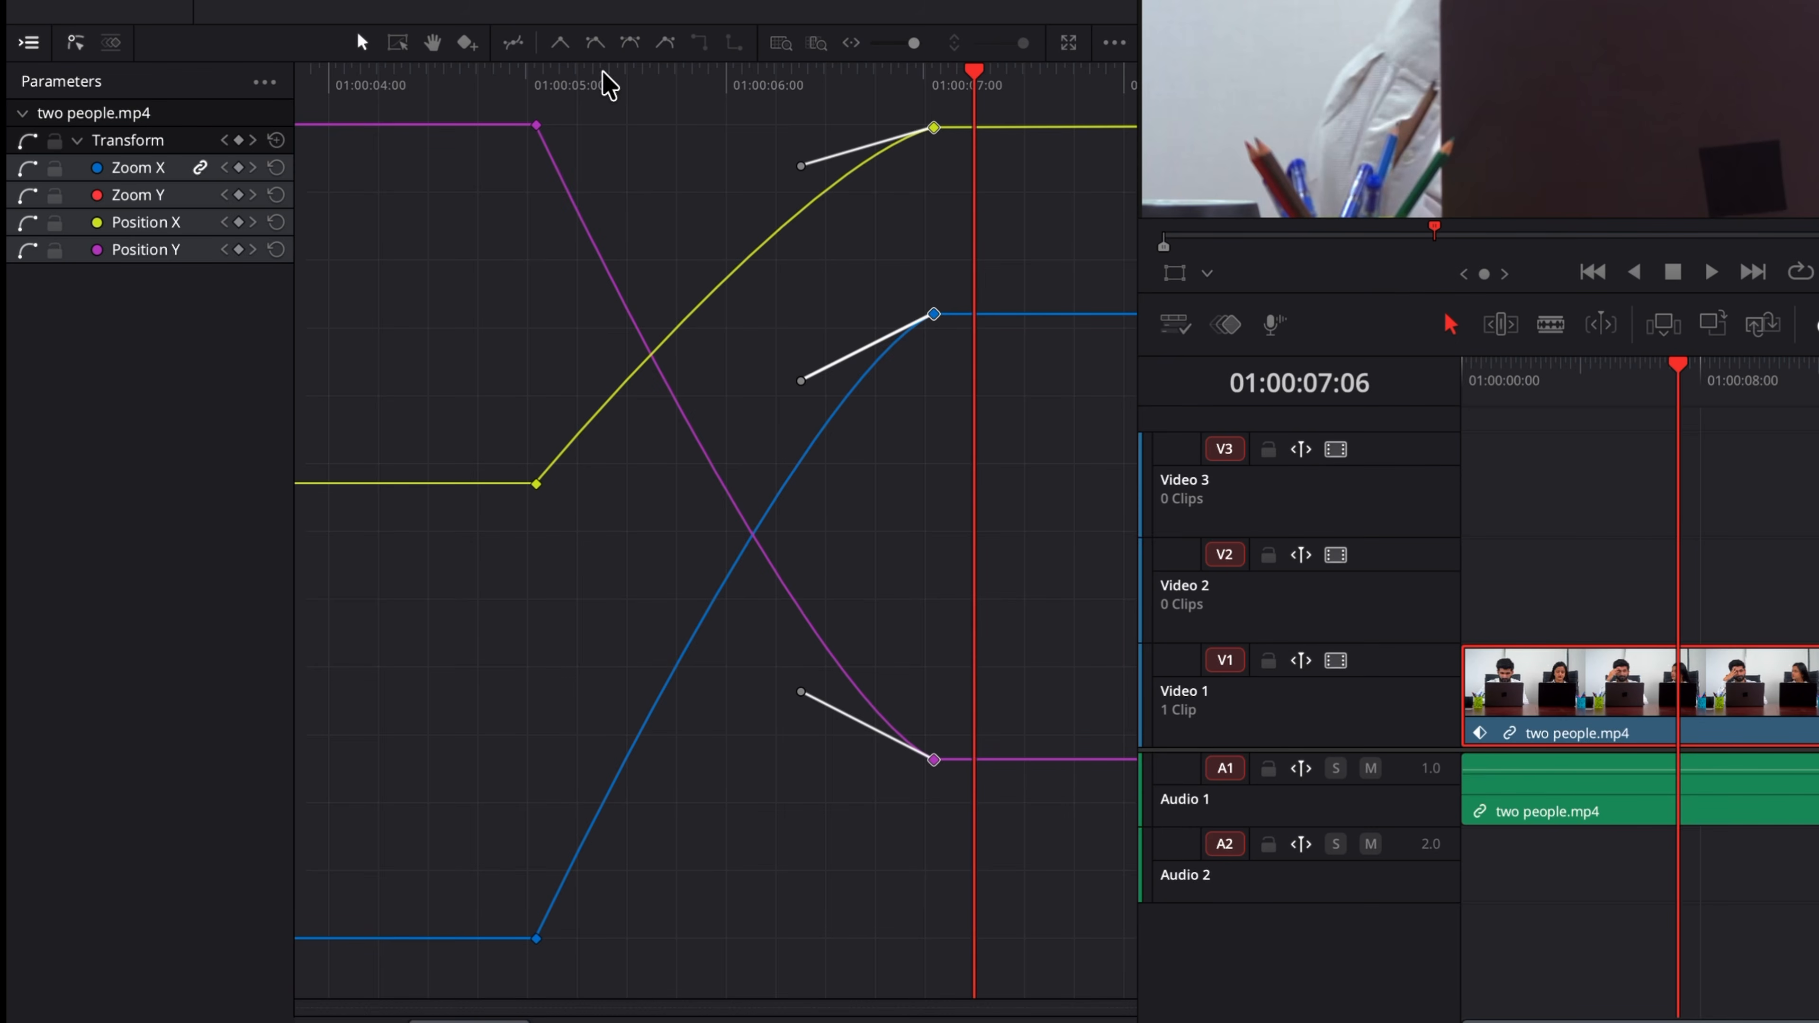
{"action": "left_click", "coordinate": [560, 45]}
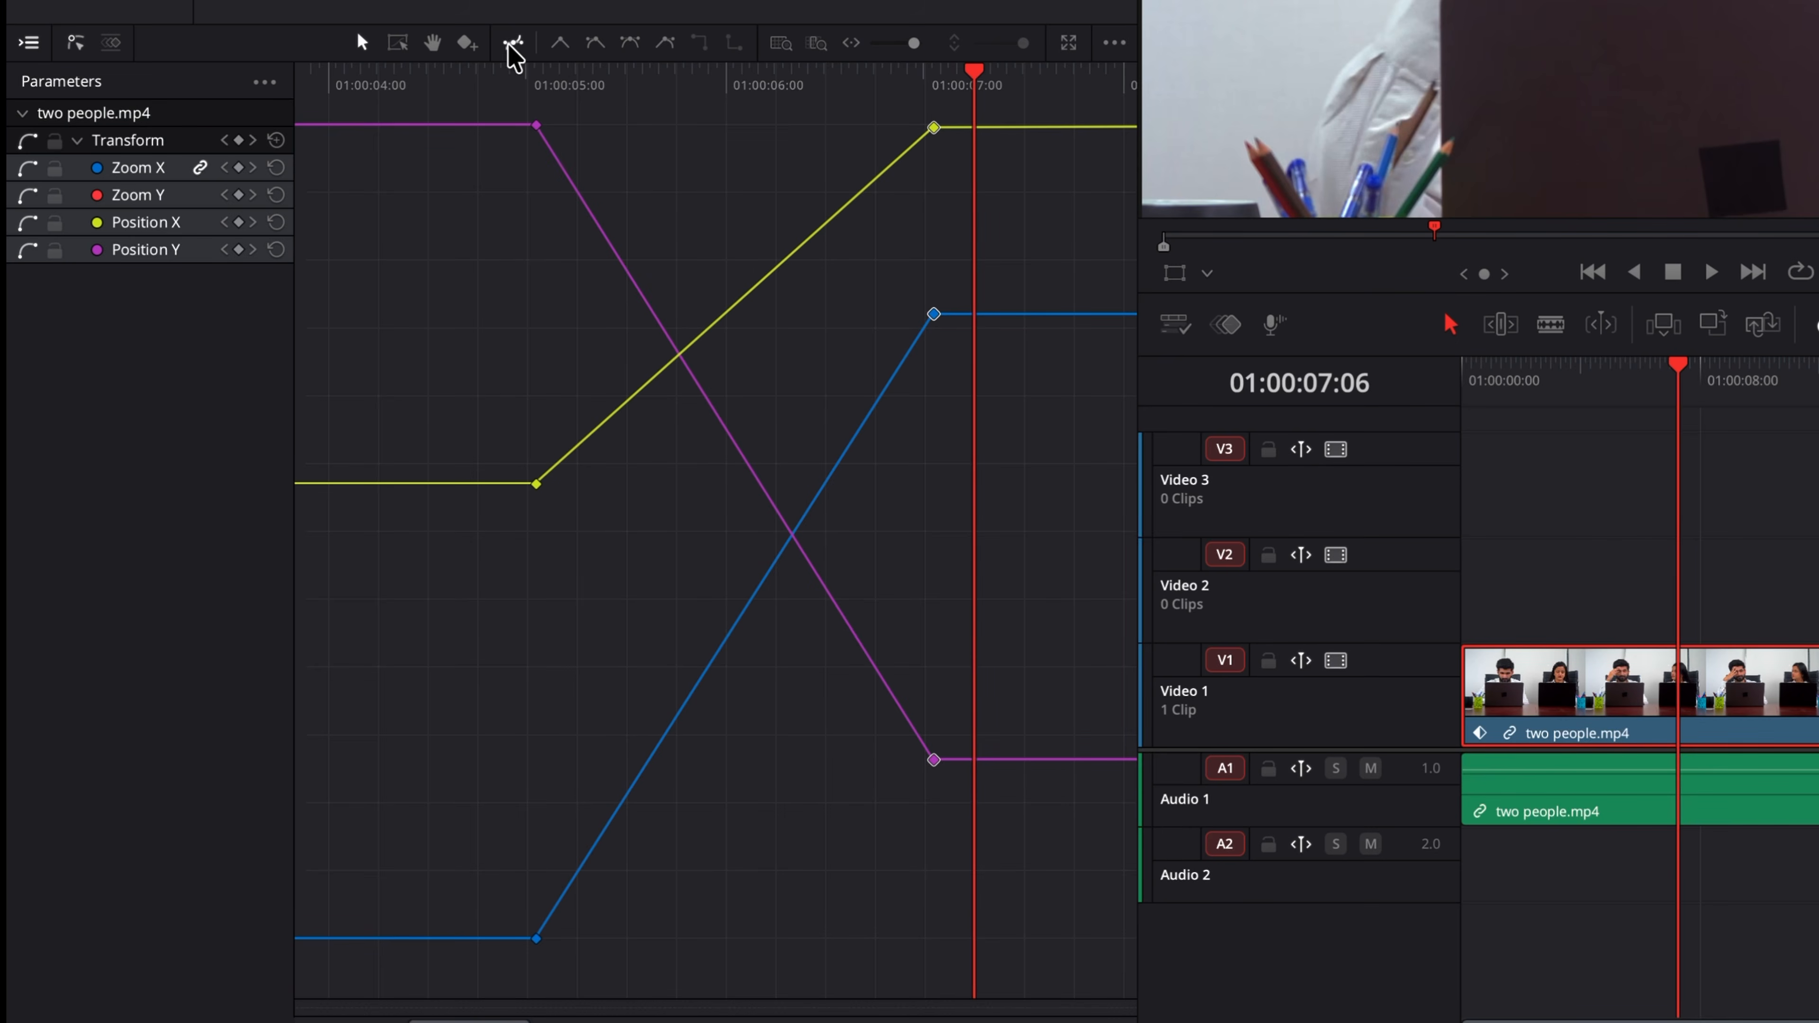
{"action": "left_click", "coordinate": [601, 48]}
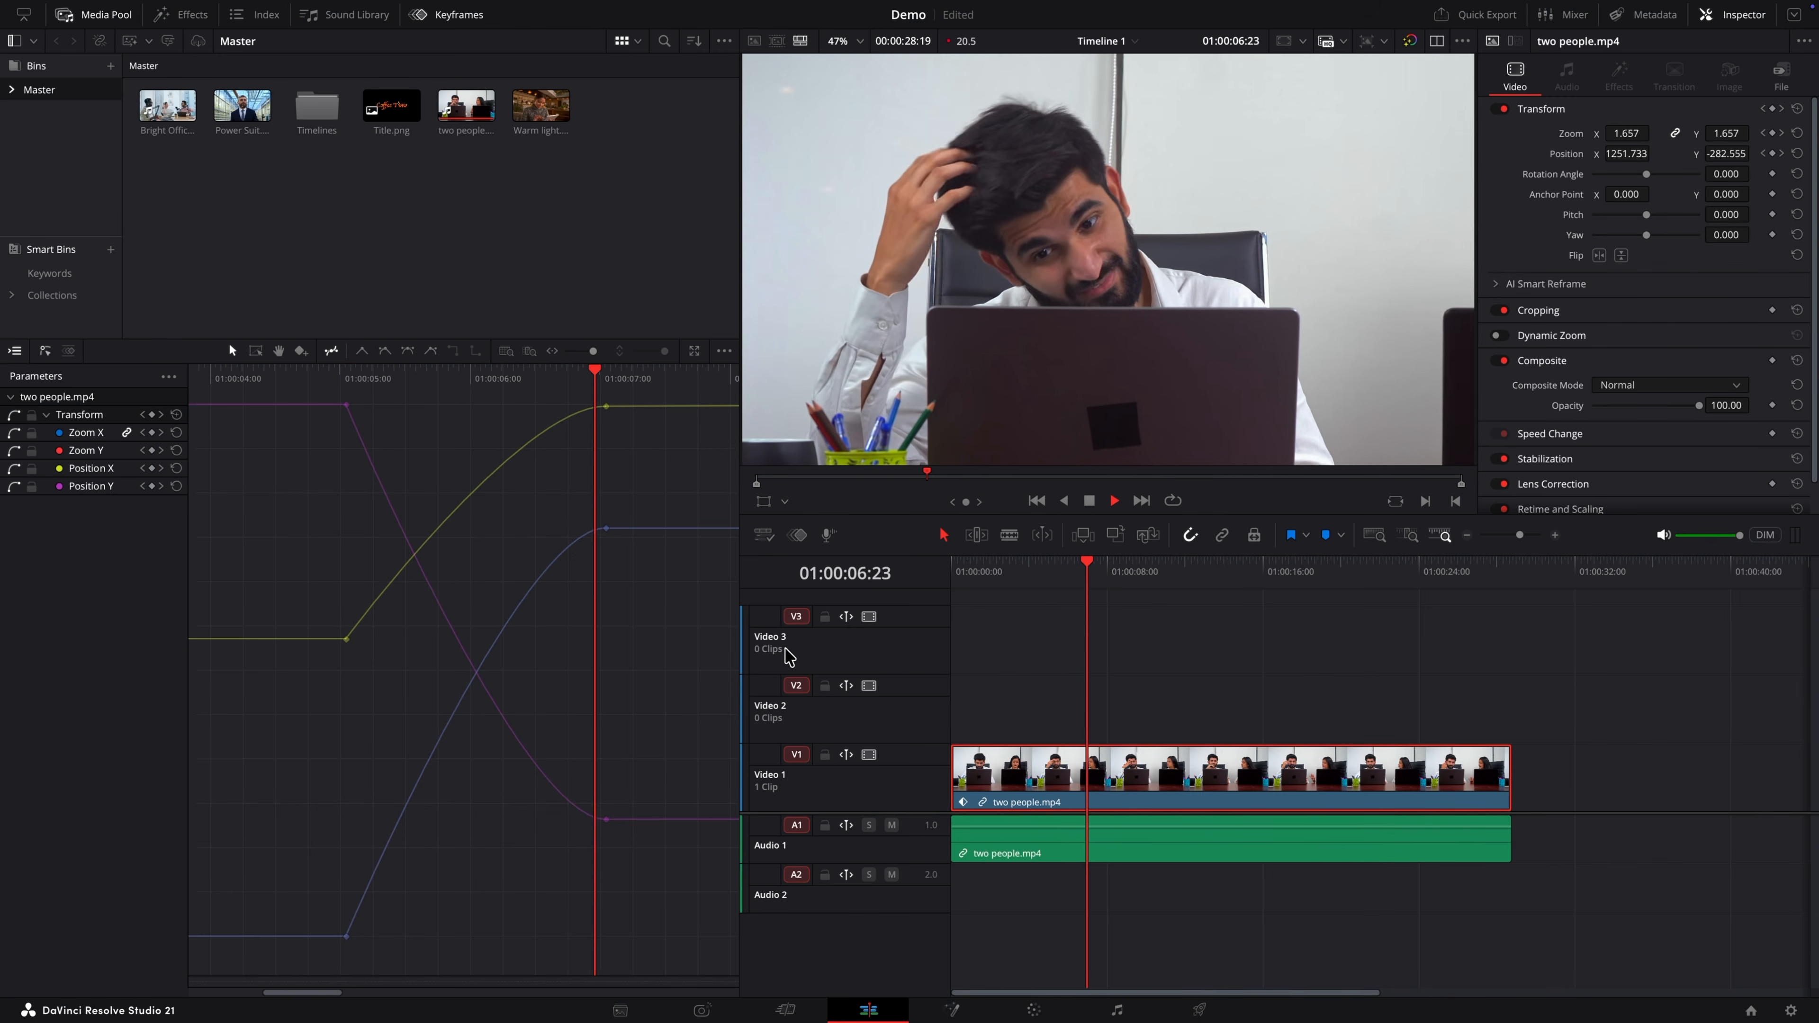
Step: Play the animation to review the eased motion and the keyframes between 01:00:11 and 01:00:13
{"action": "key", "text": "space"}
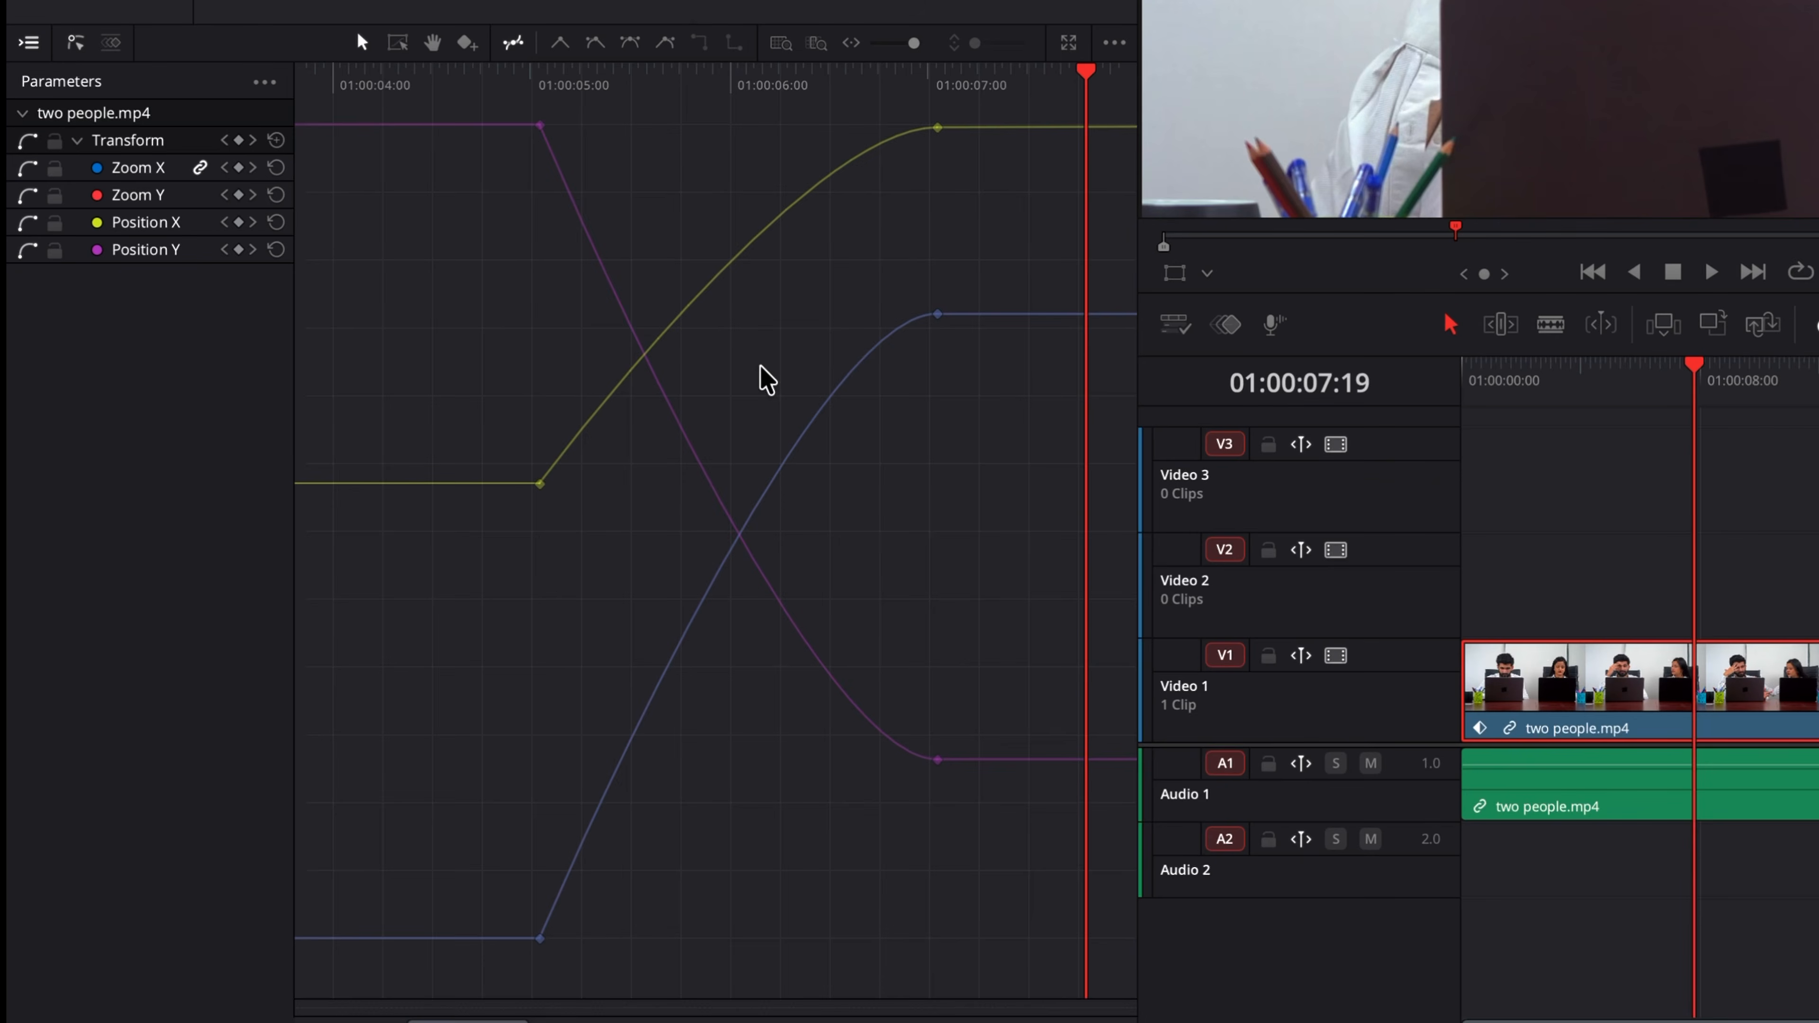
{"action": "scroll", "coordinate": [765, 387], "scroll_direction": "right", "scroll_amount": 10}
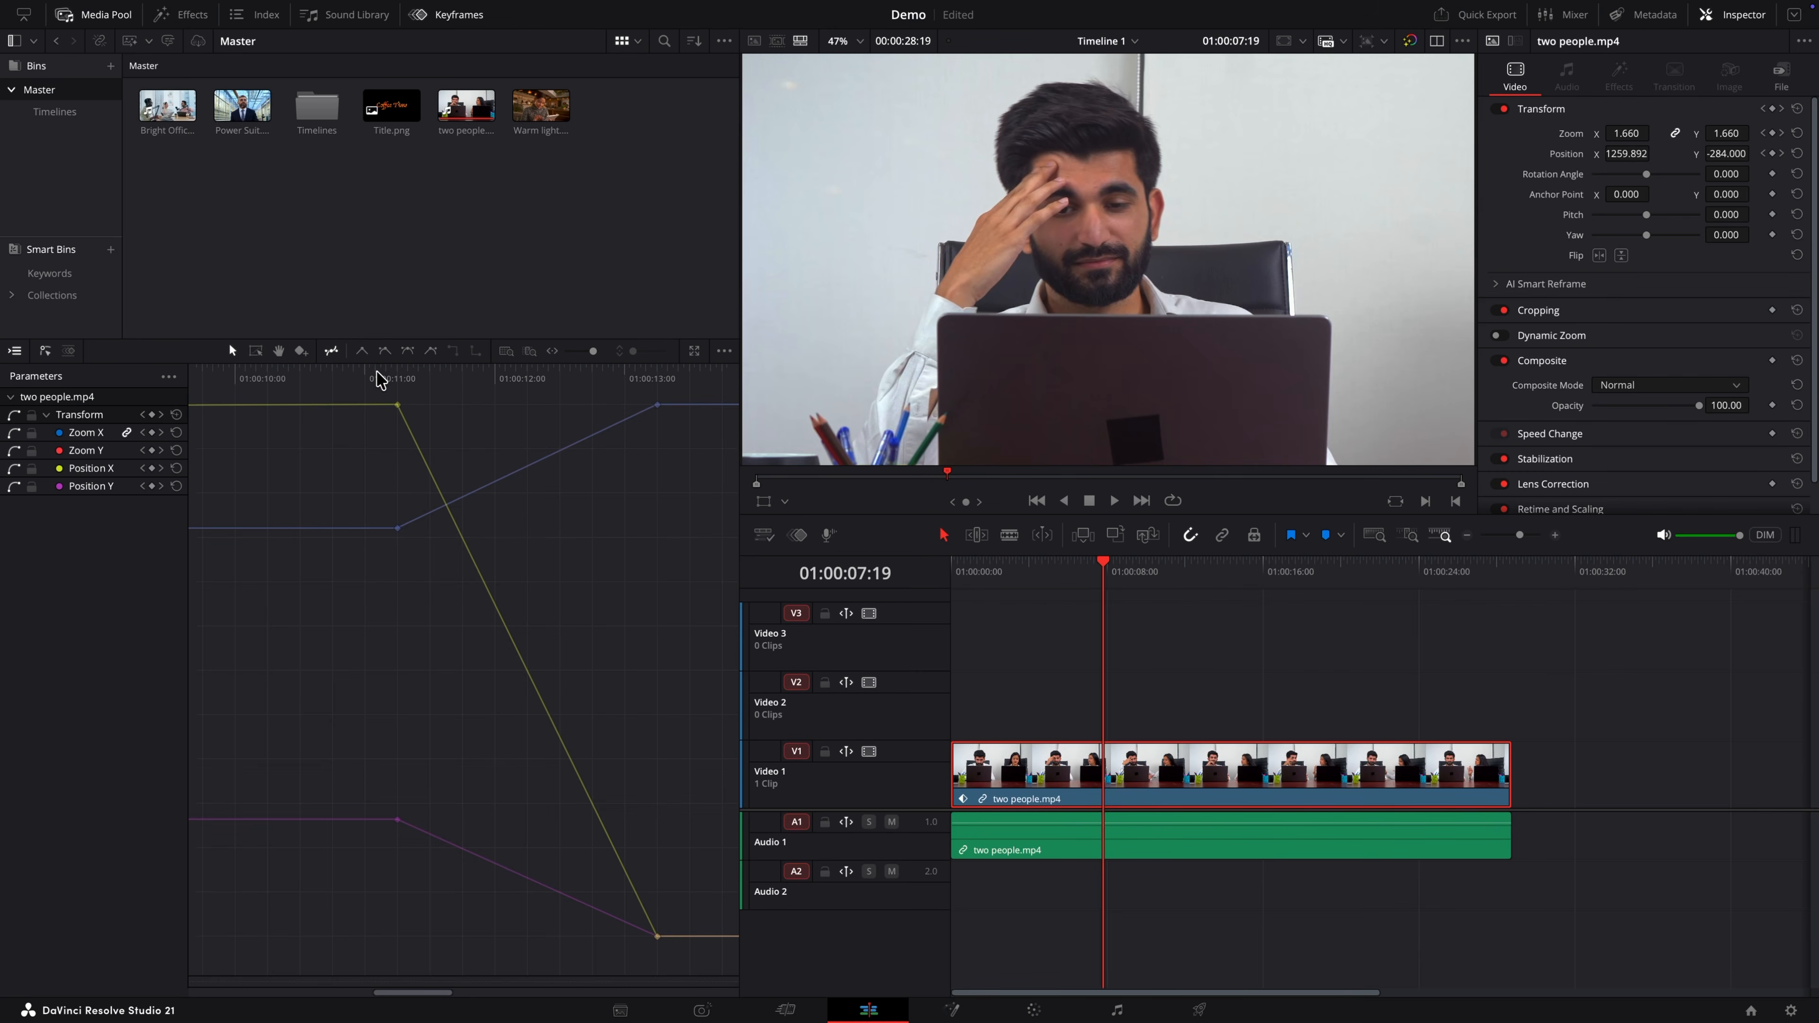
{"action": "left_click", "coordinate": [594, 85]}
{"action": "key", "text": "space"}
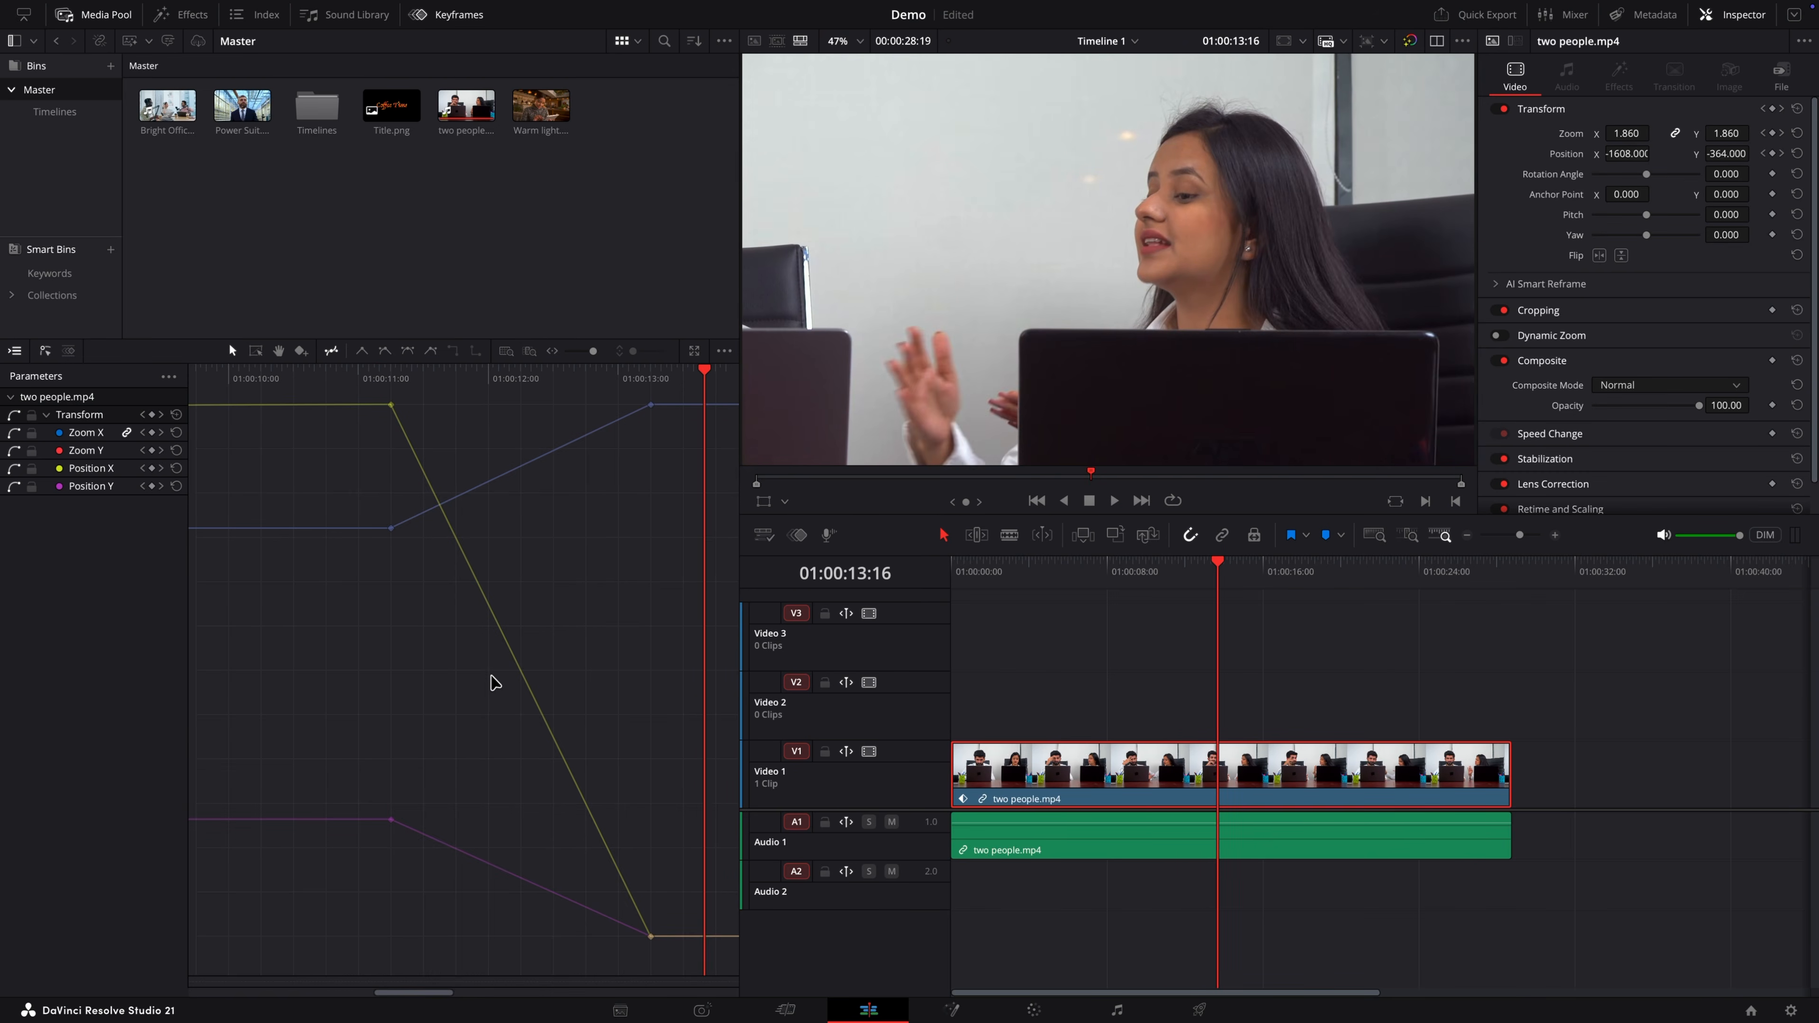
{"action": "key", "text": "space"}
{"action": "scroll", "coordinate": [493, 681], "scroll_direction": "right", "scroll_amount": 3}
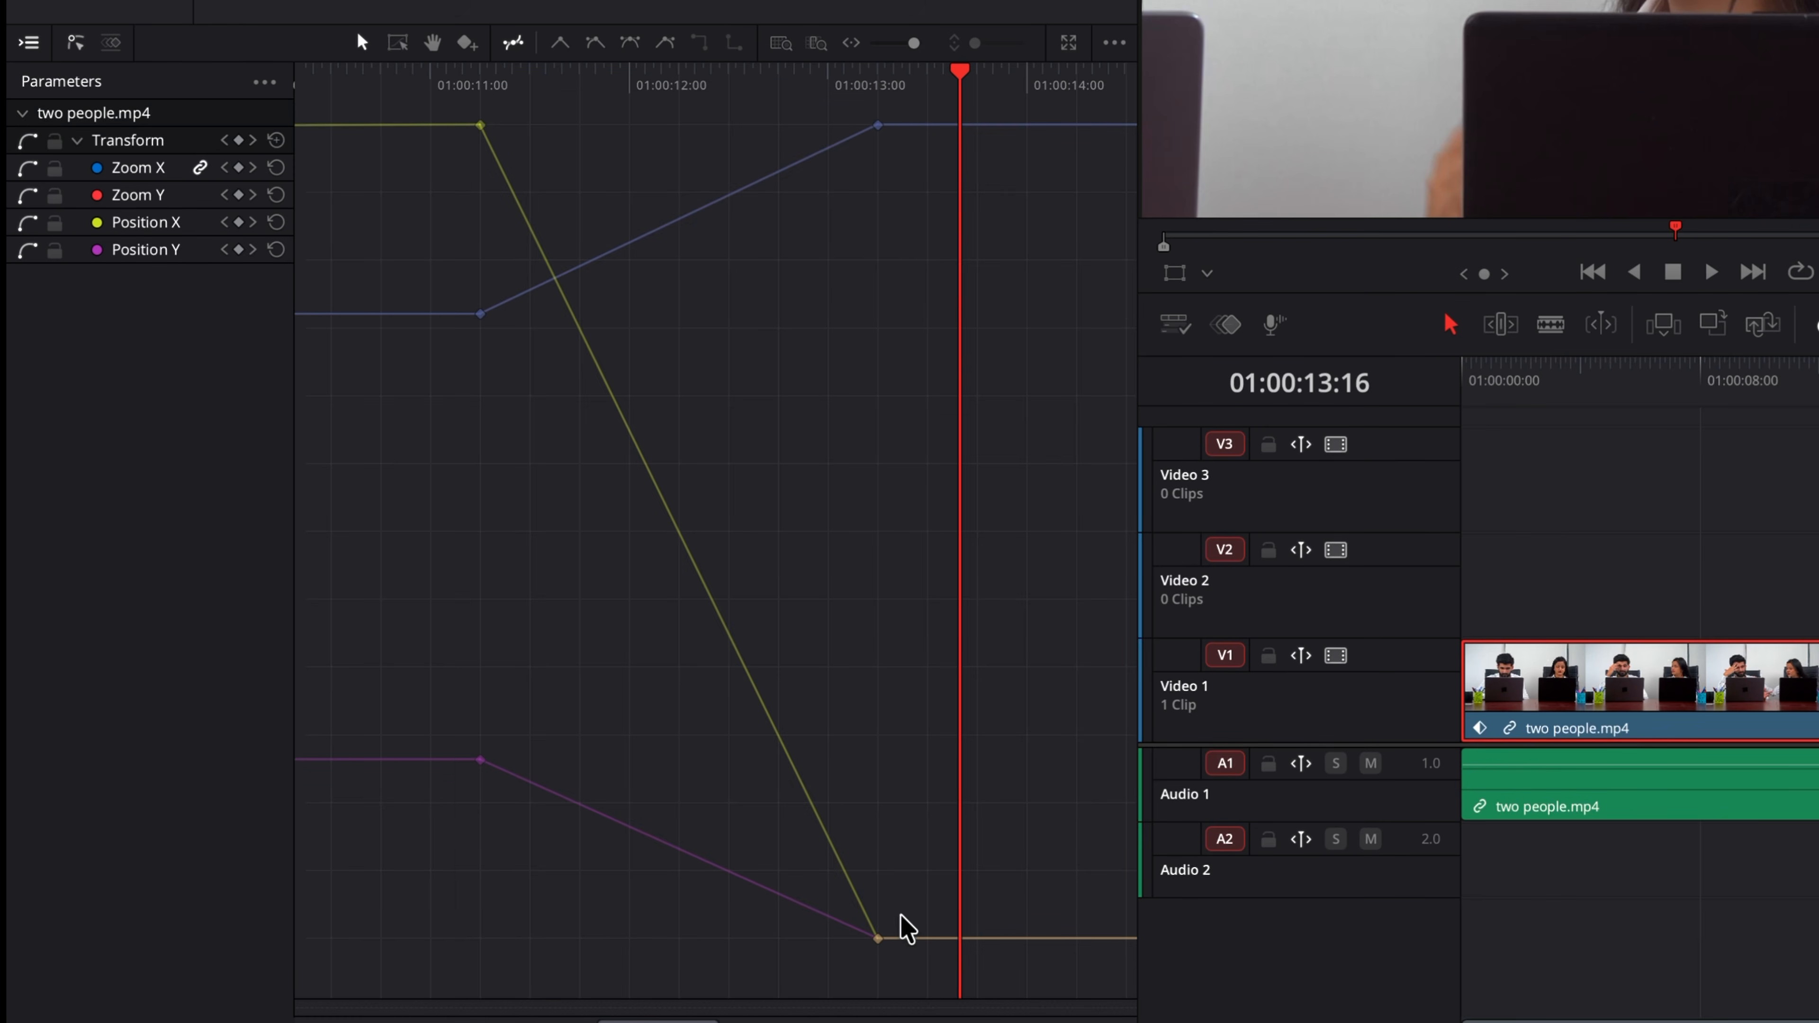
Step: Select the keyframes between 01:00:11 and 01:00:13 and set them to step (hold) interpolation
{"action": "left_click_drag", "start_coordinate": [907, 954], "coordinate": [410, 54]}
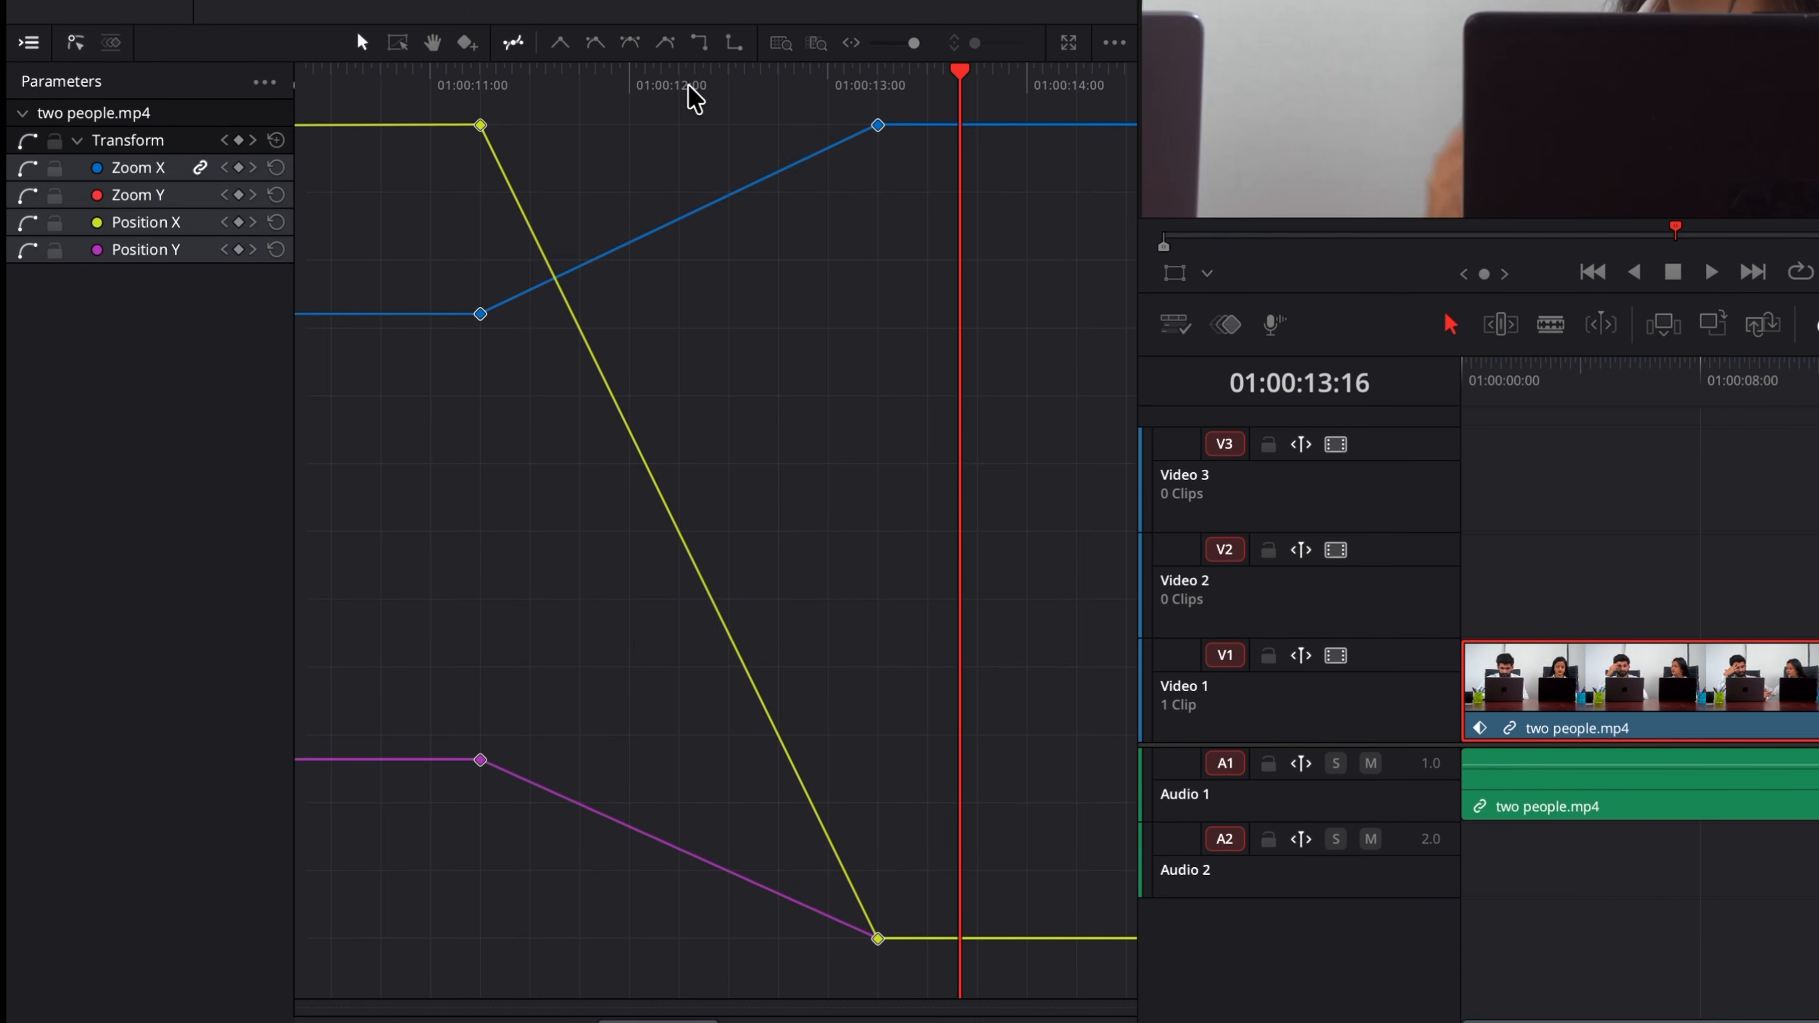
{"action": "left_click", "coordinate": [734, 45]}
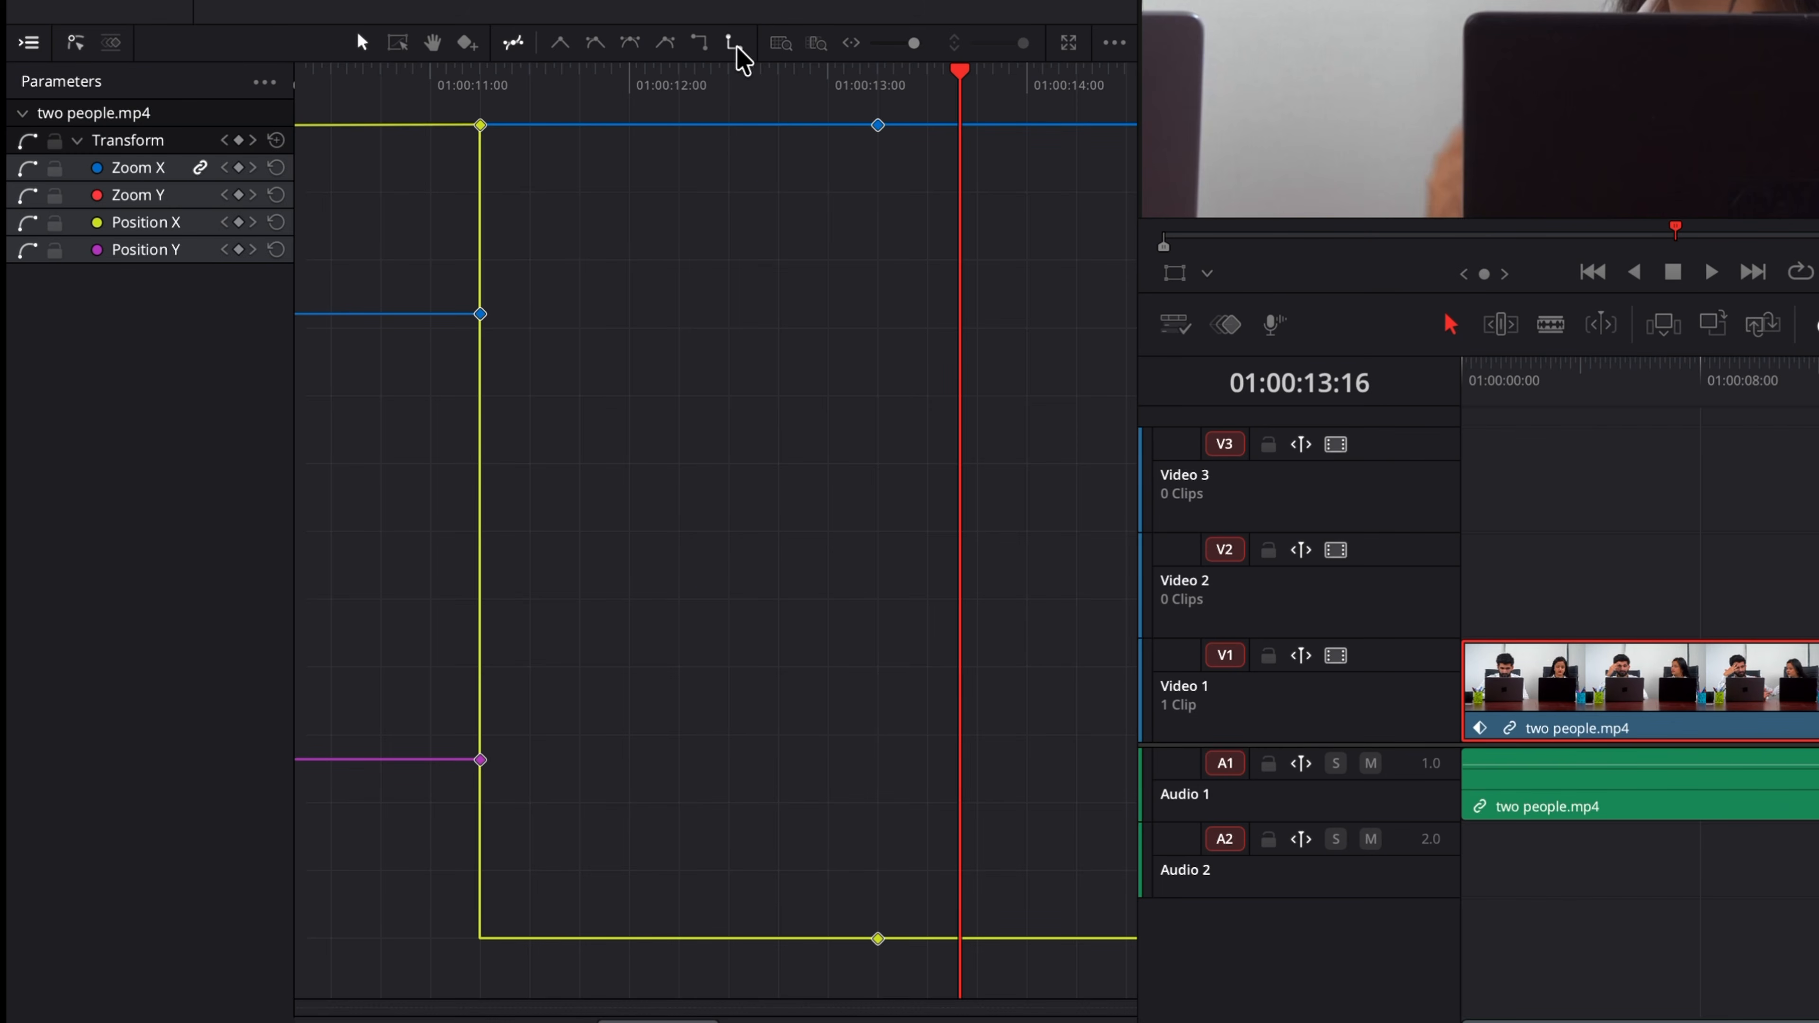
Step: Play the animation from about 01:00:12 to review the held keyframes
{"action": "left_click_drag", "start_coordinate": [915, 44], "coordinate": [907, 45]}
{"action": "scroll", "coordinate": [906, 284], "scroll_direction": "left", "scroll_amount": 6}
{"action": "left_click", "coordinate": [652, 84]}
{"action": "key", "text": "space"}
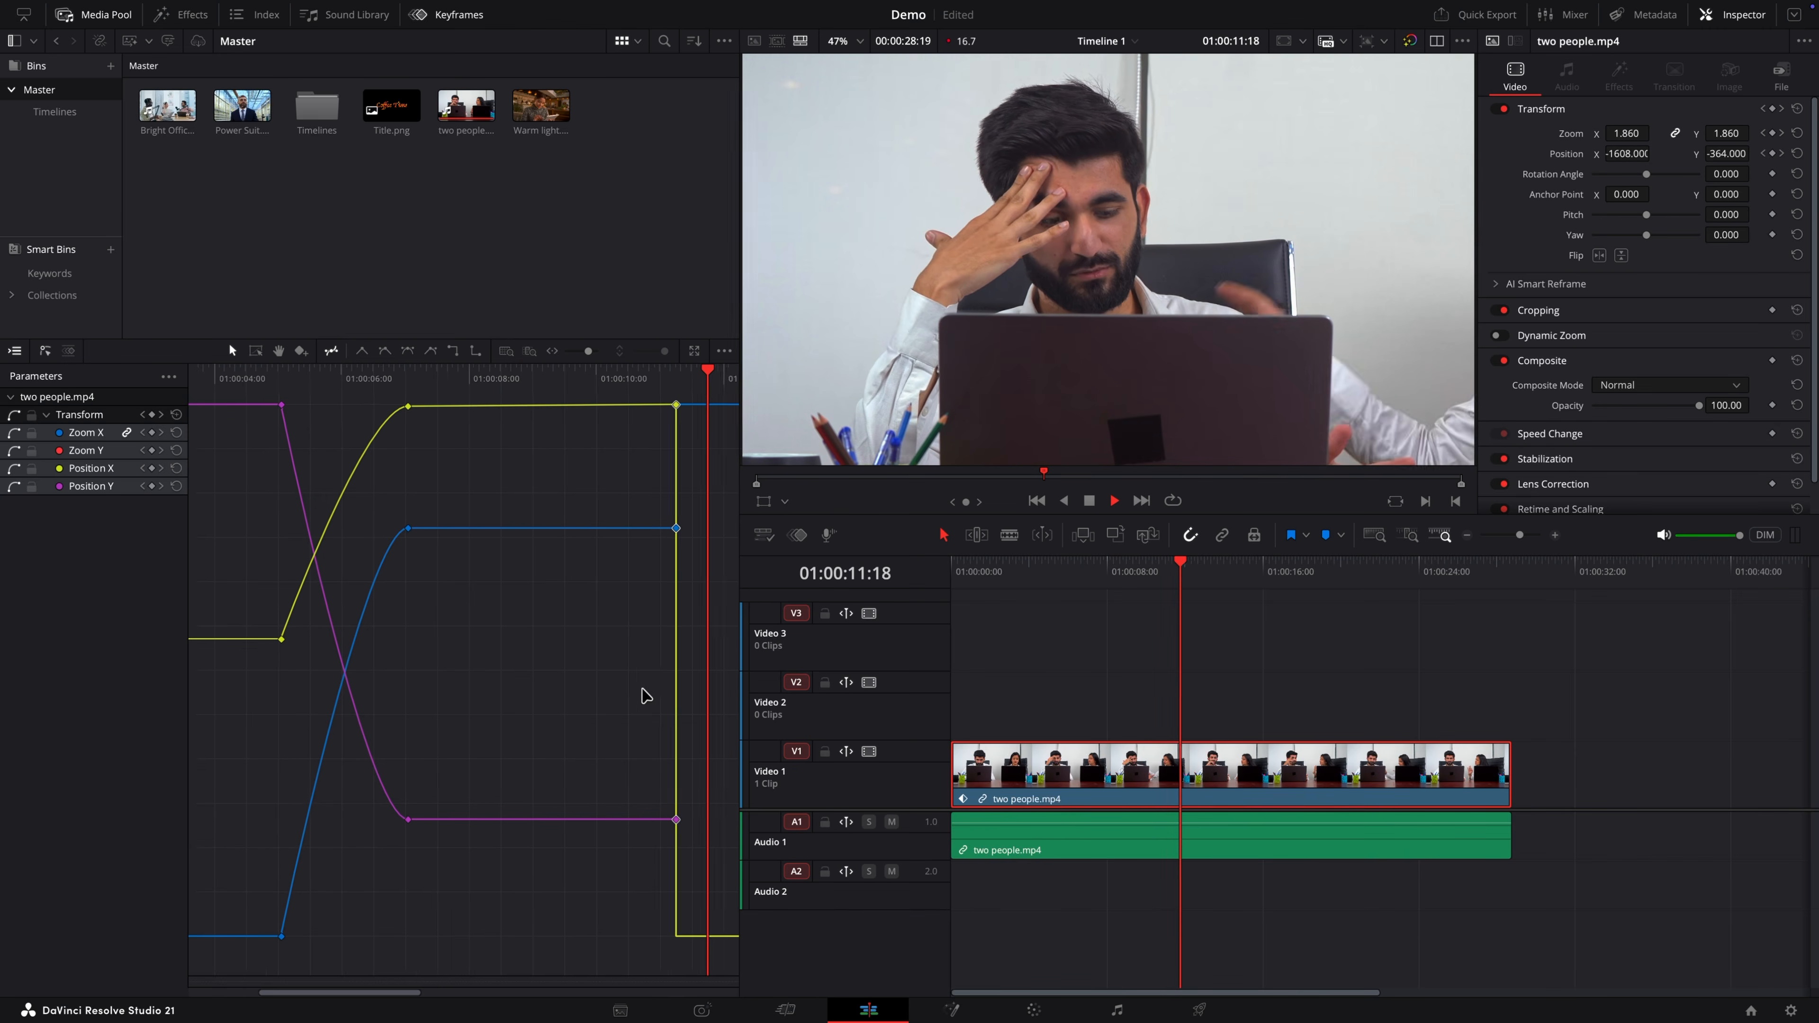
{"action": "key", "text": "space"}
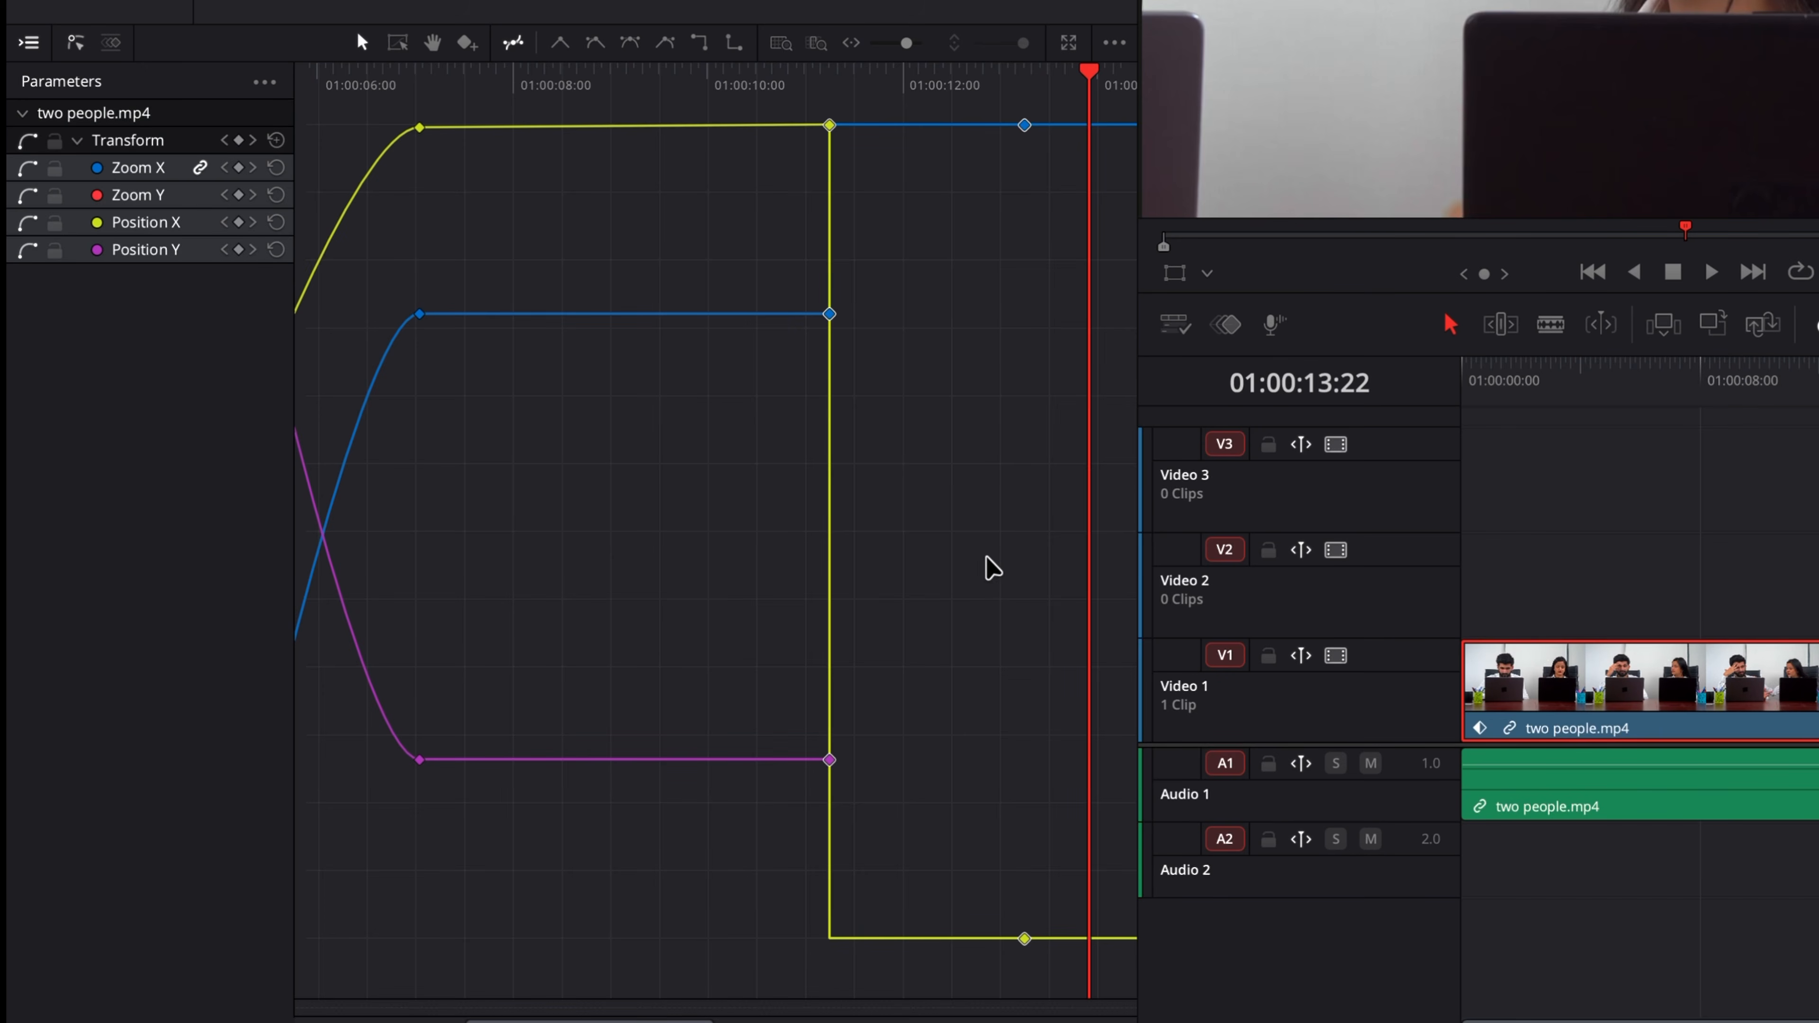
Step: With the Transform Box tool, box-select the keyframes at about 01:00:11 and stretch them later in time
{"action": "left_click", "coordinate": [399, 45]}
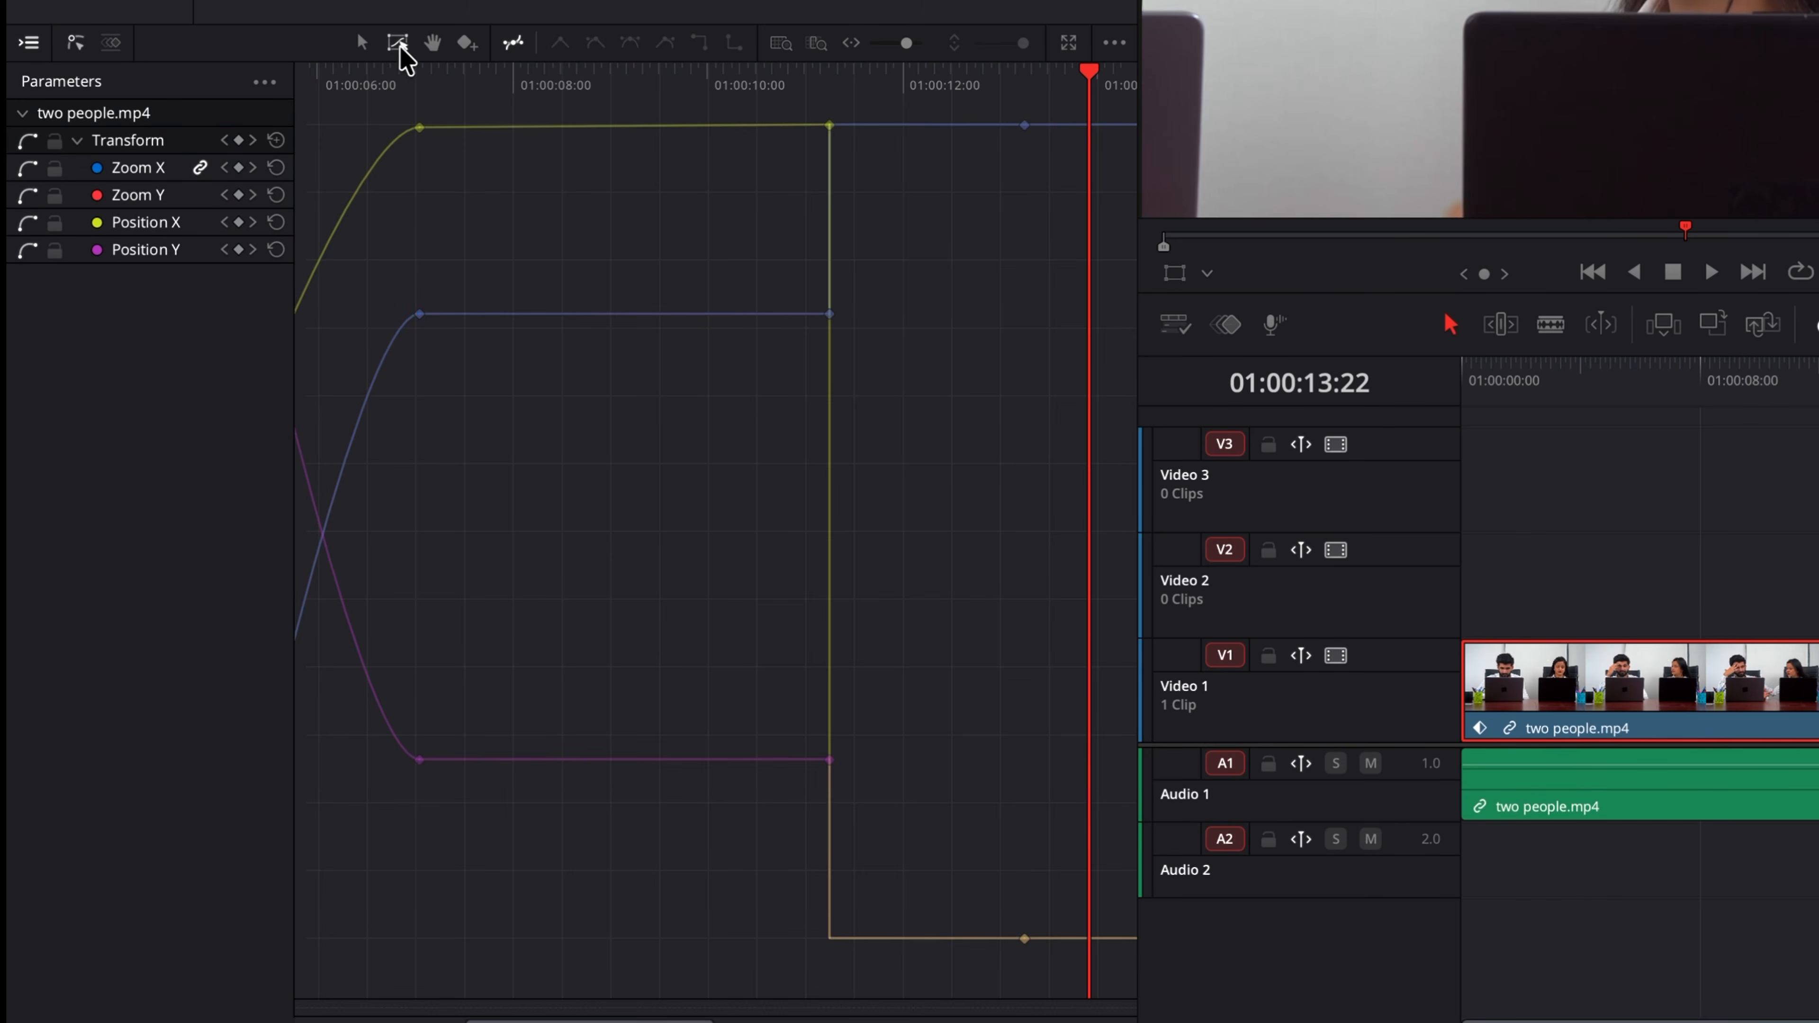
{"action": "left_click_drag", "start_coordinate": [864, 981], "coordinate": [745, 115]}
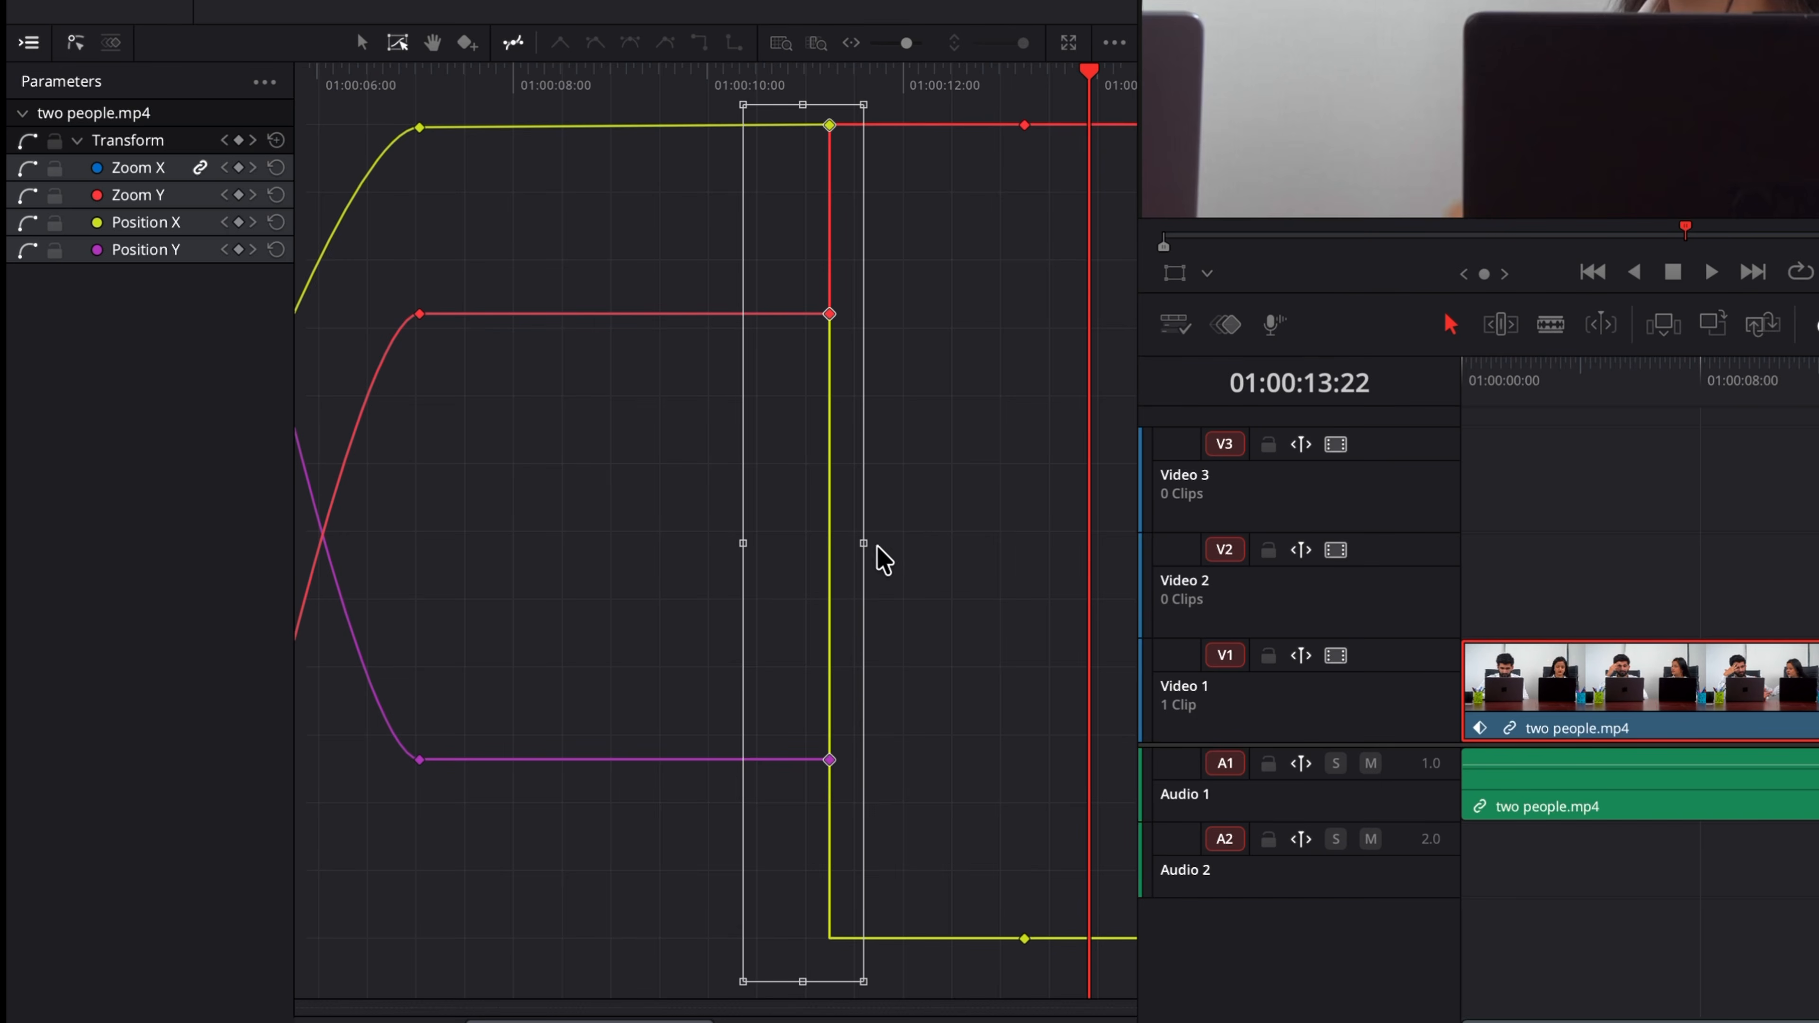
{"action": "left_click_drag", "start_coordinate": [863, 543], "coordinate": [870, 542]}
{"action": "left_click_drag", "start_coordinate": [912, 545], "coordinate": [930, 543]}
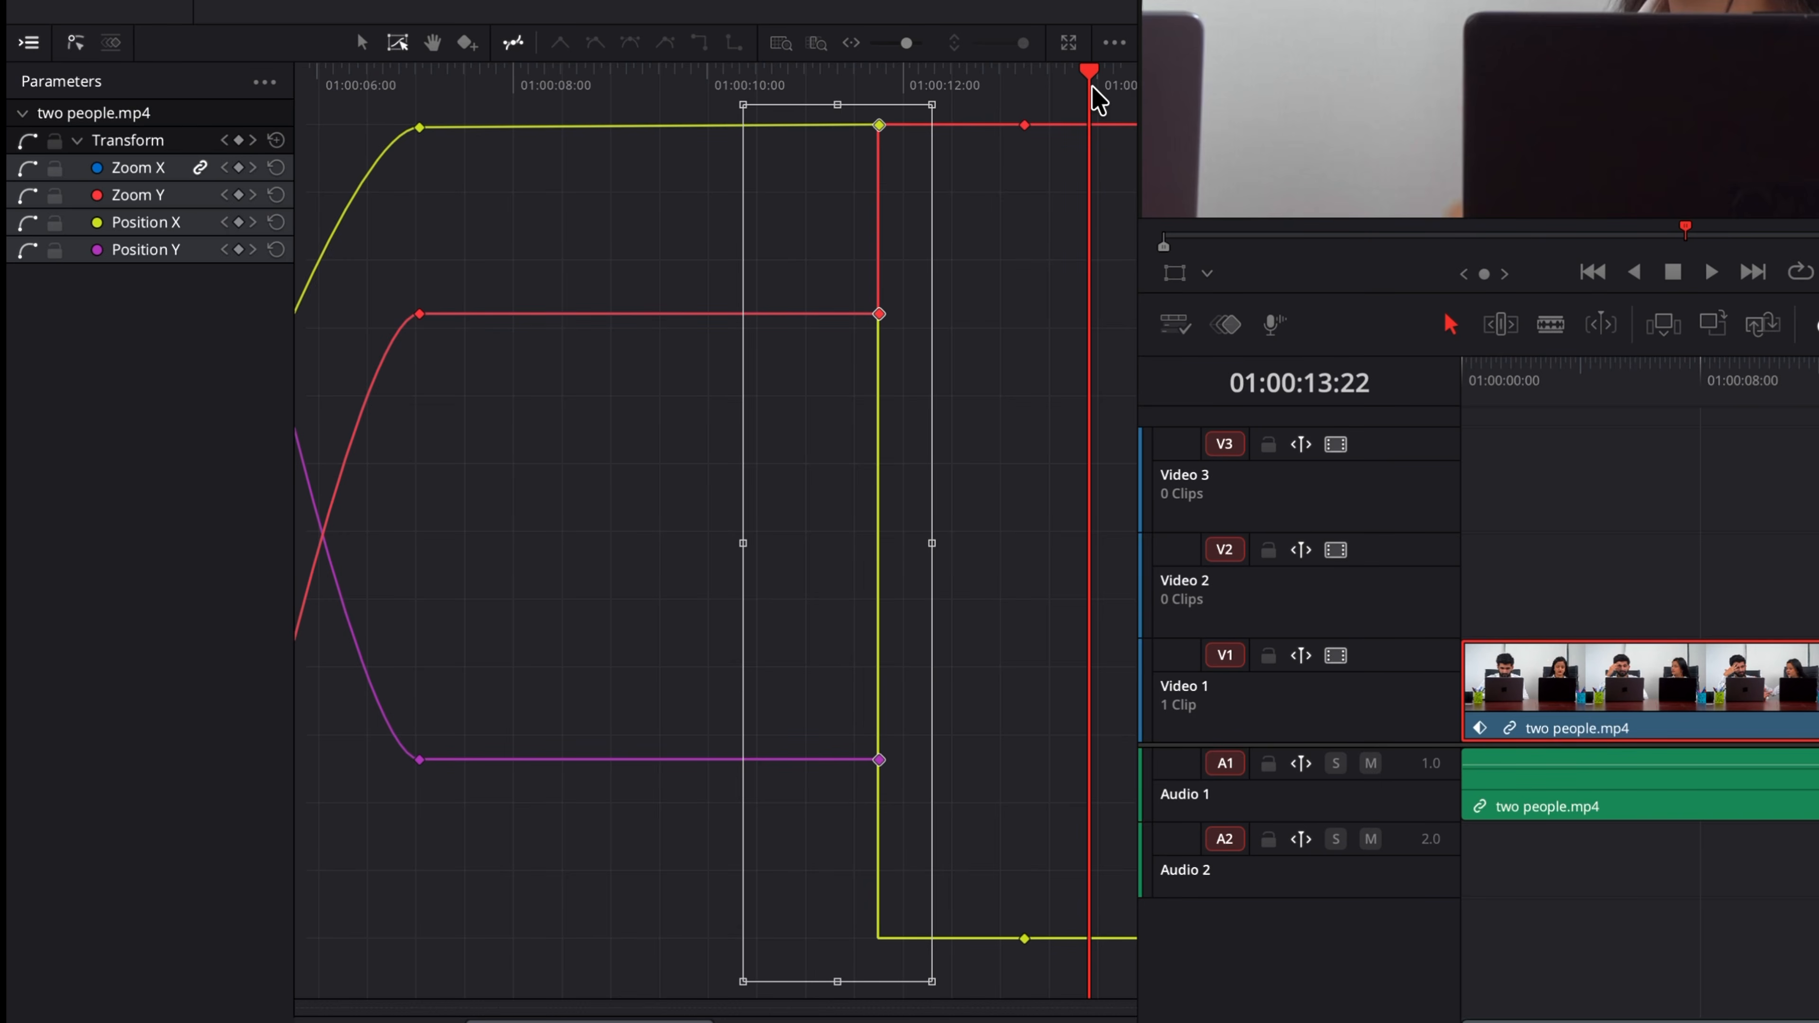
Step: Play back from about 01:00:09 to check the retimed keyframes
{"action": "left_click_drag", "start_coordinate": [1101, 86], "coordinate": [675, 76]}
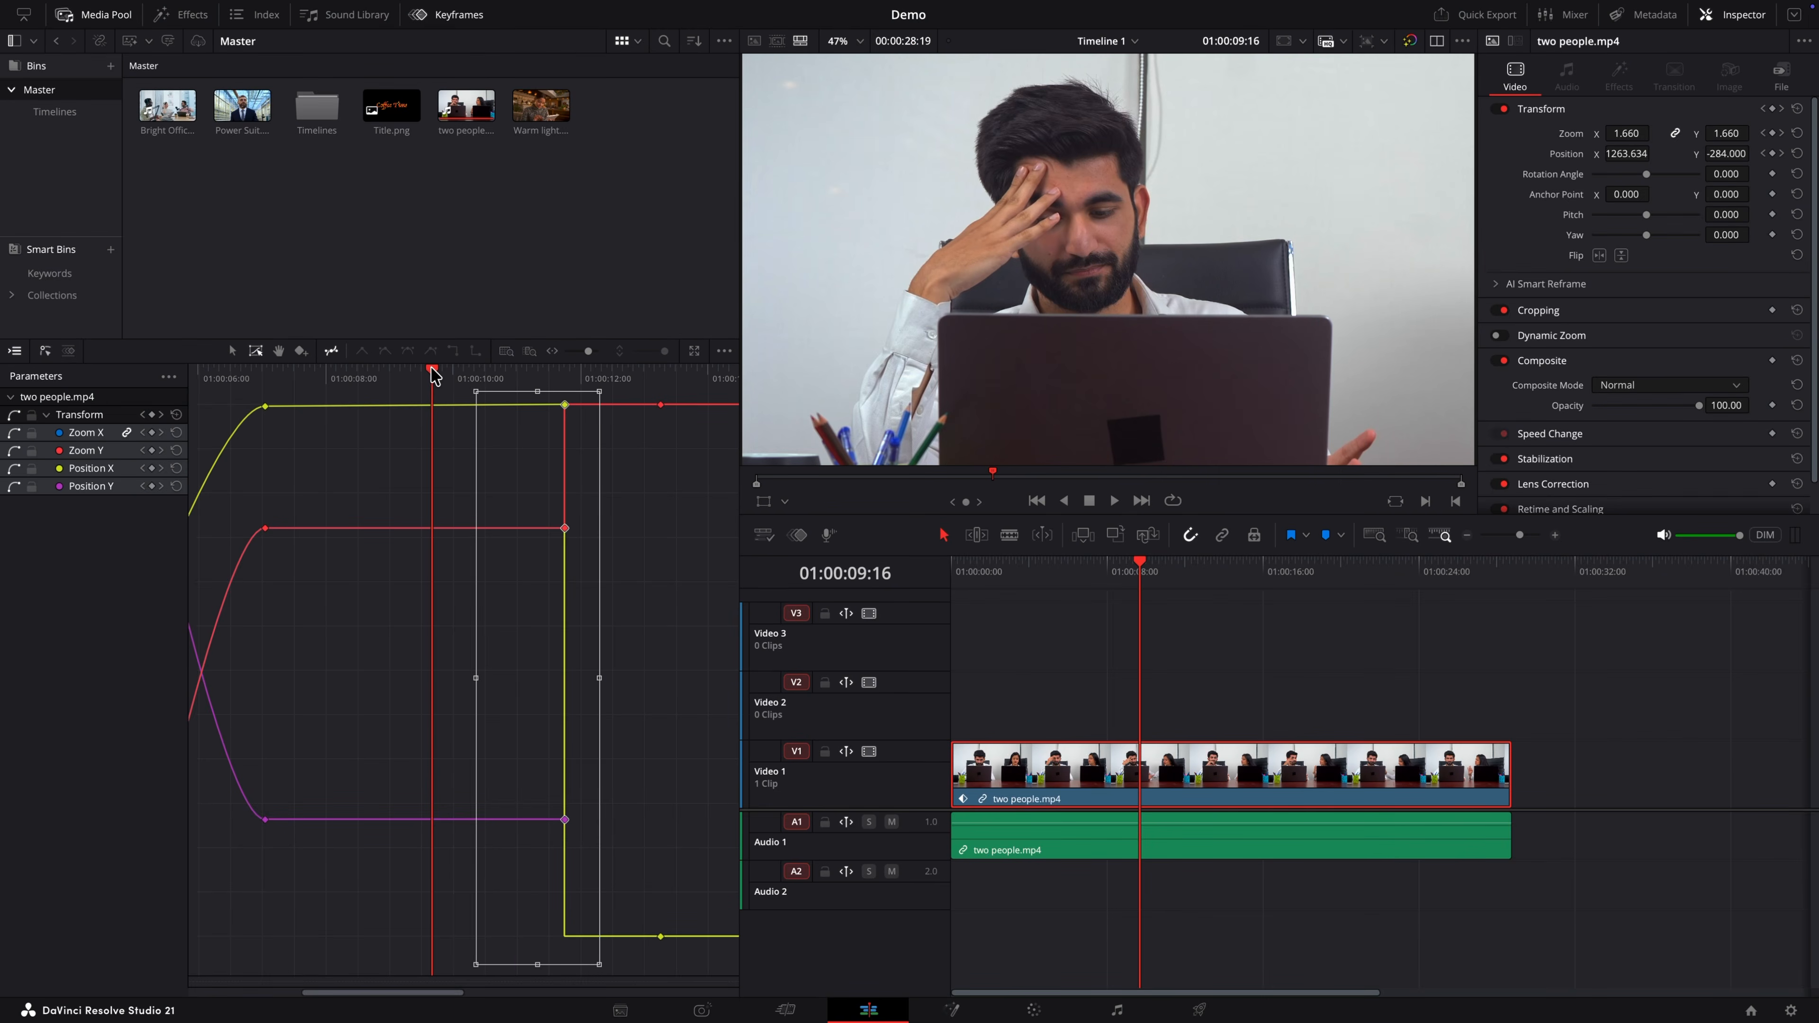
{"action": "key", "text": "space"}
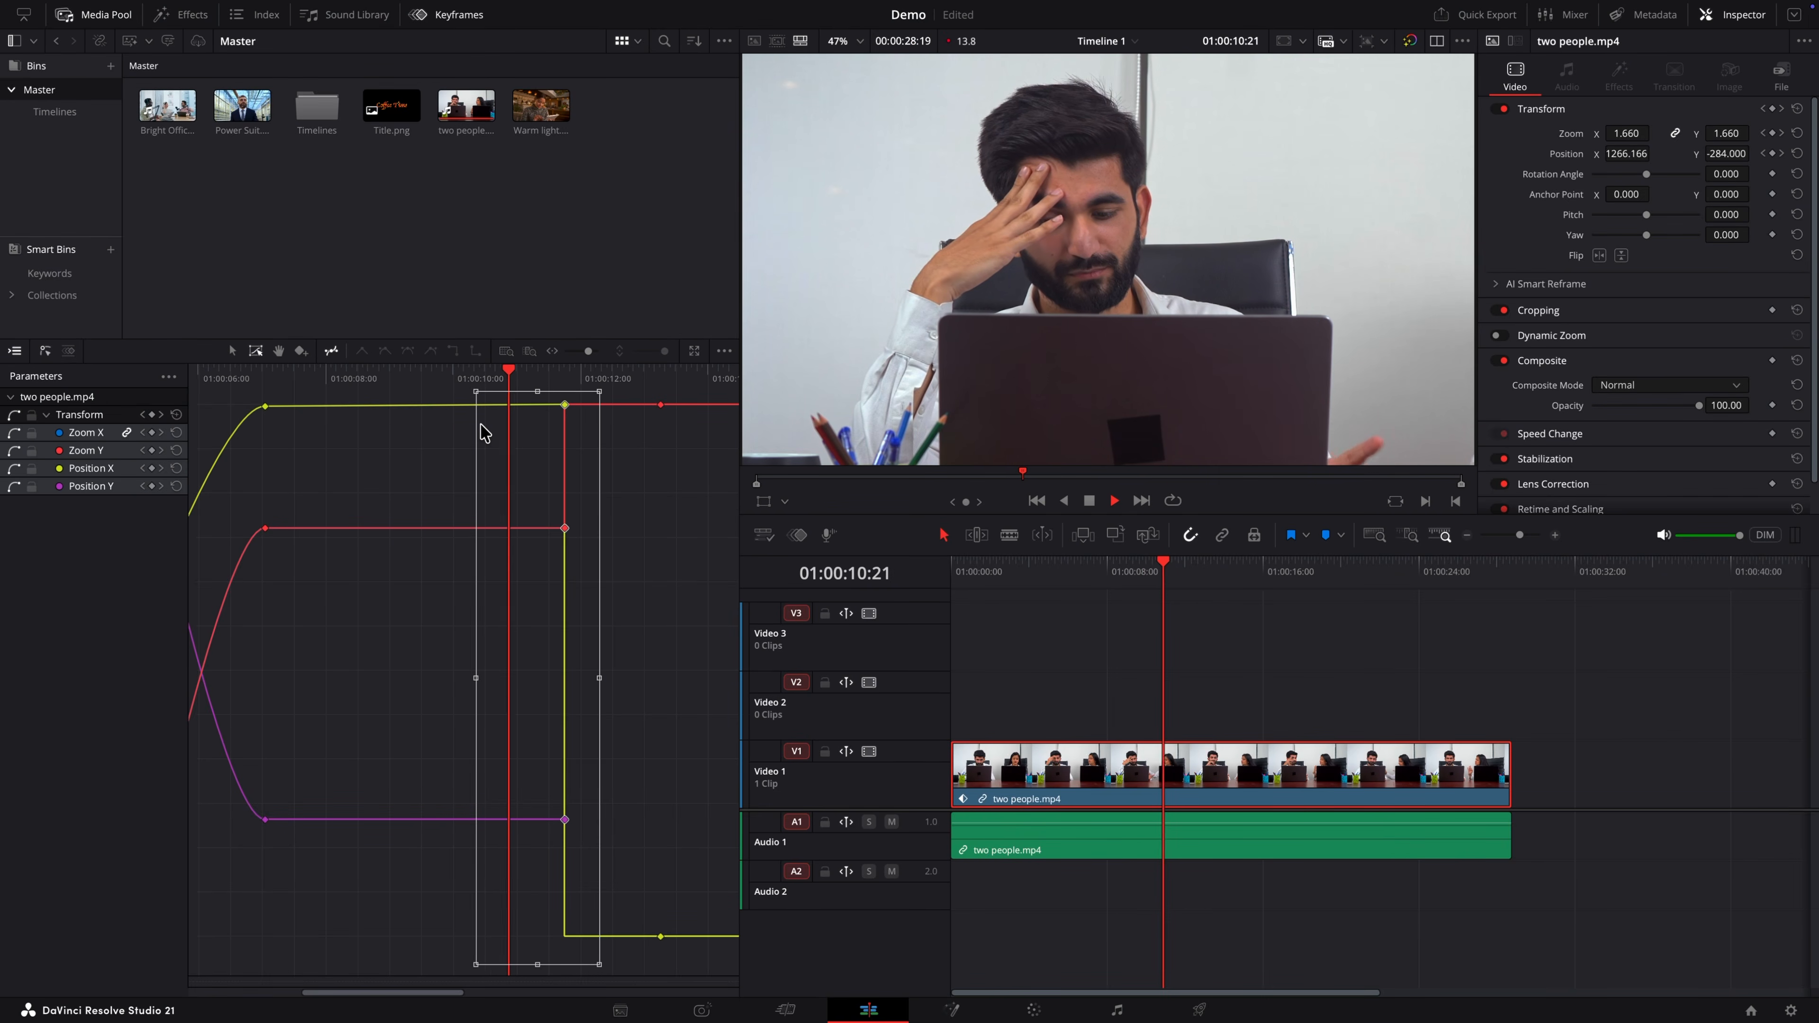
{"action": "key", "text": "space"}
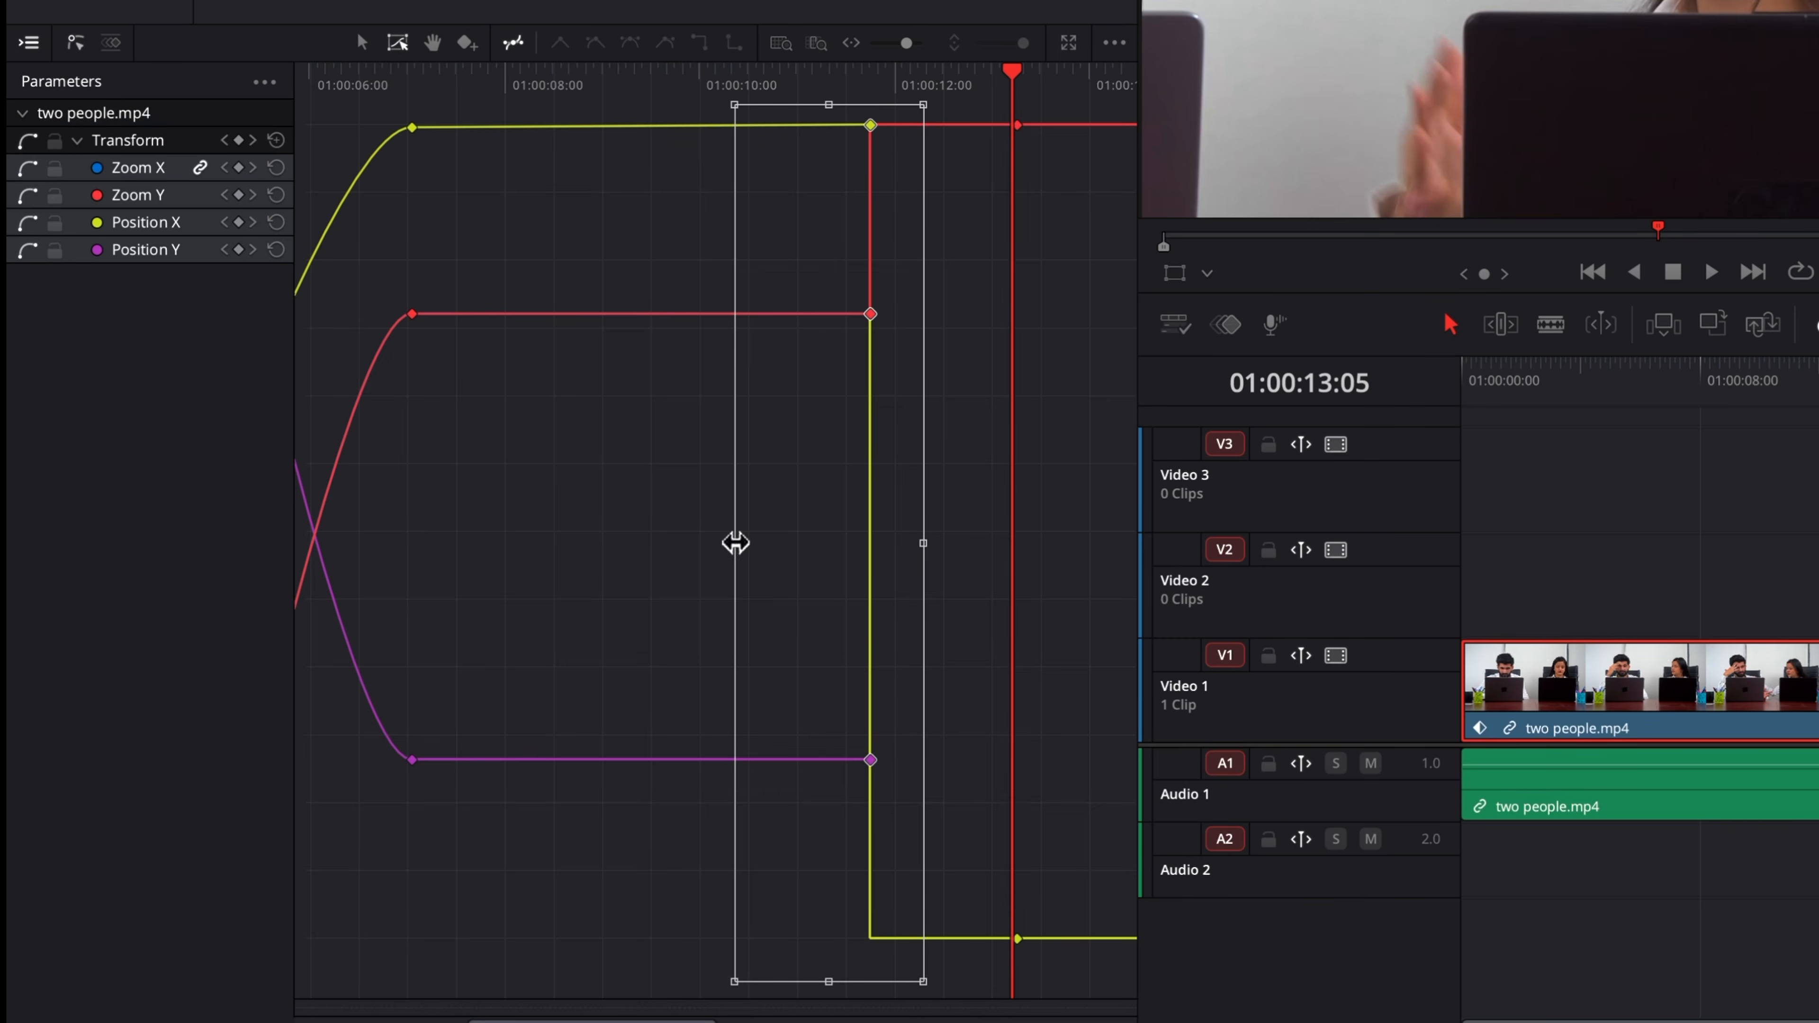
Step: Narrow the transform box from its left edge to shift the held keyframes slightly later, and play to check
{"action": "left_click_drag", "start_coordinate": [735, 543], "coordinate": [786, 540]}
{"action": "left_click_drag", "start_coordinate": [1012, 70], "coordinate": [720, 88]}
{"action": "key", "text": "space"}
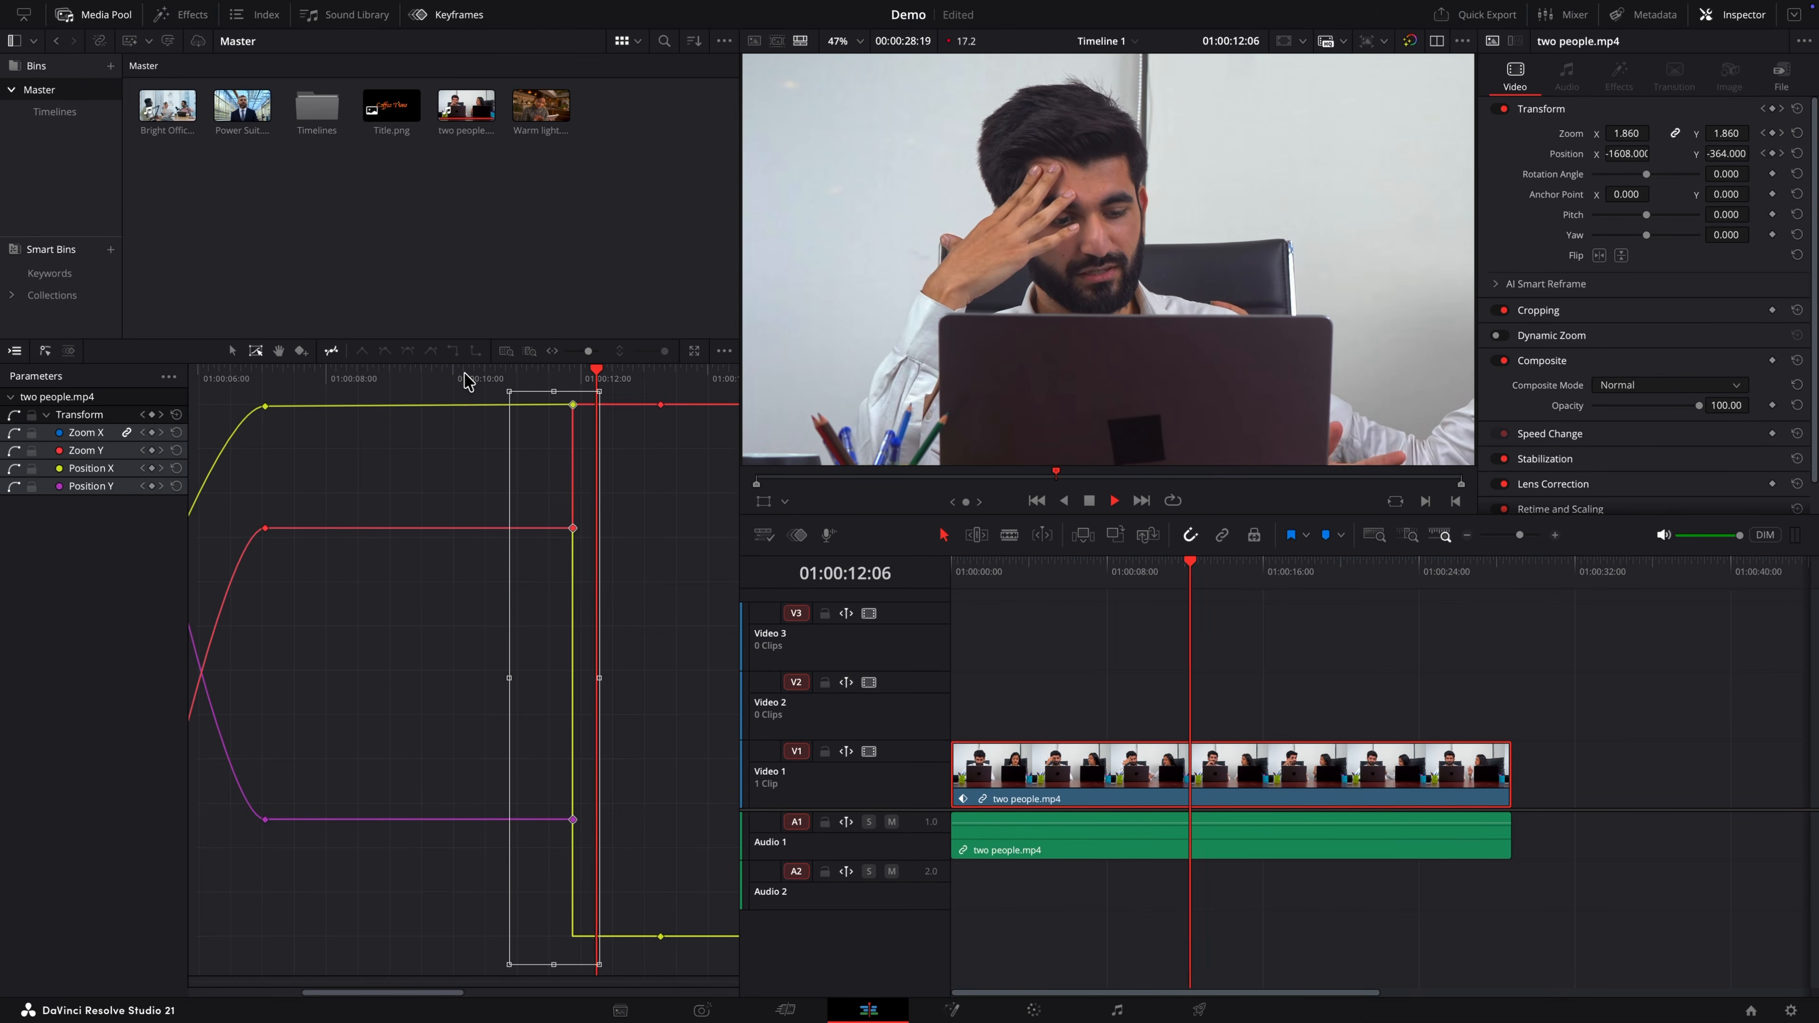
{"action": "key", "text": "space"}
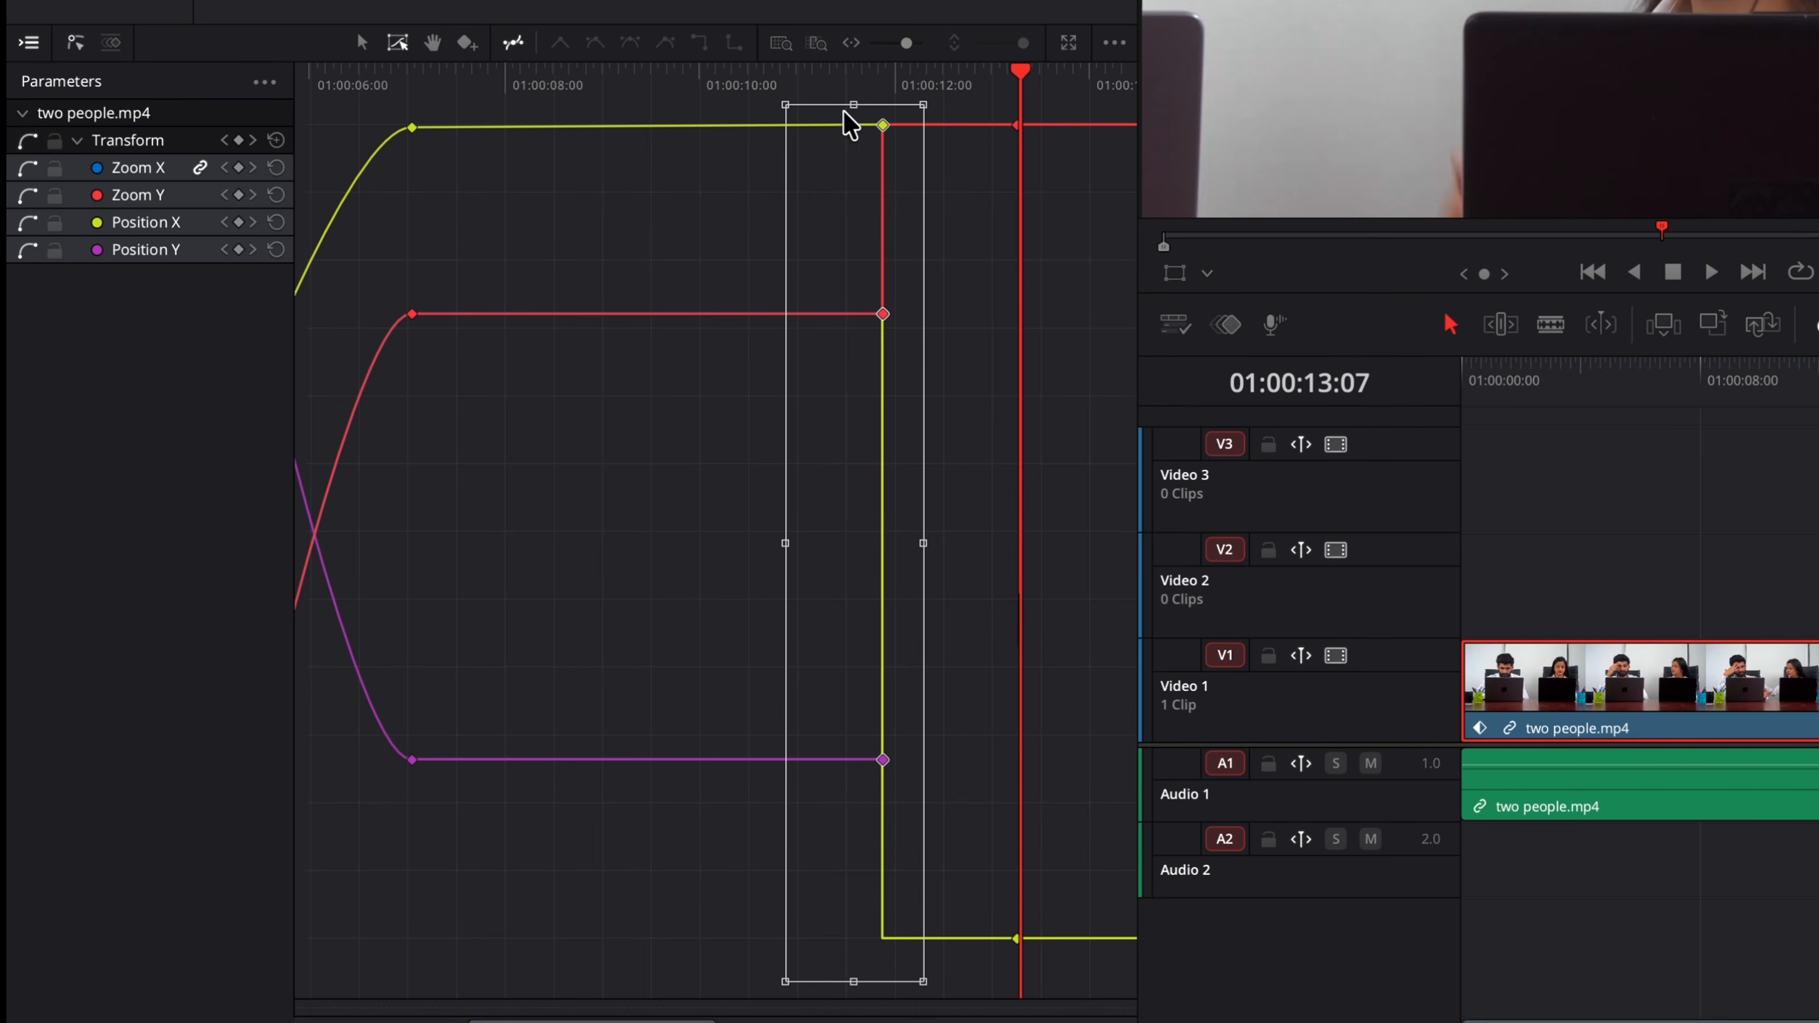
Step: Scale the selected keyframe values down slightly with the transform box's top edge, then return to the selection tool
{"action": "left_click_drag", "start_coordinate": [851, 107], "coordinate": [891, 135]}
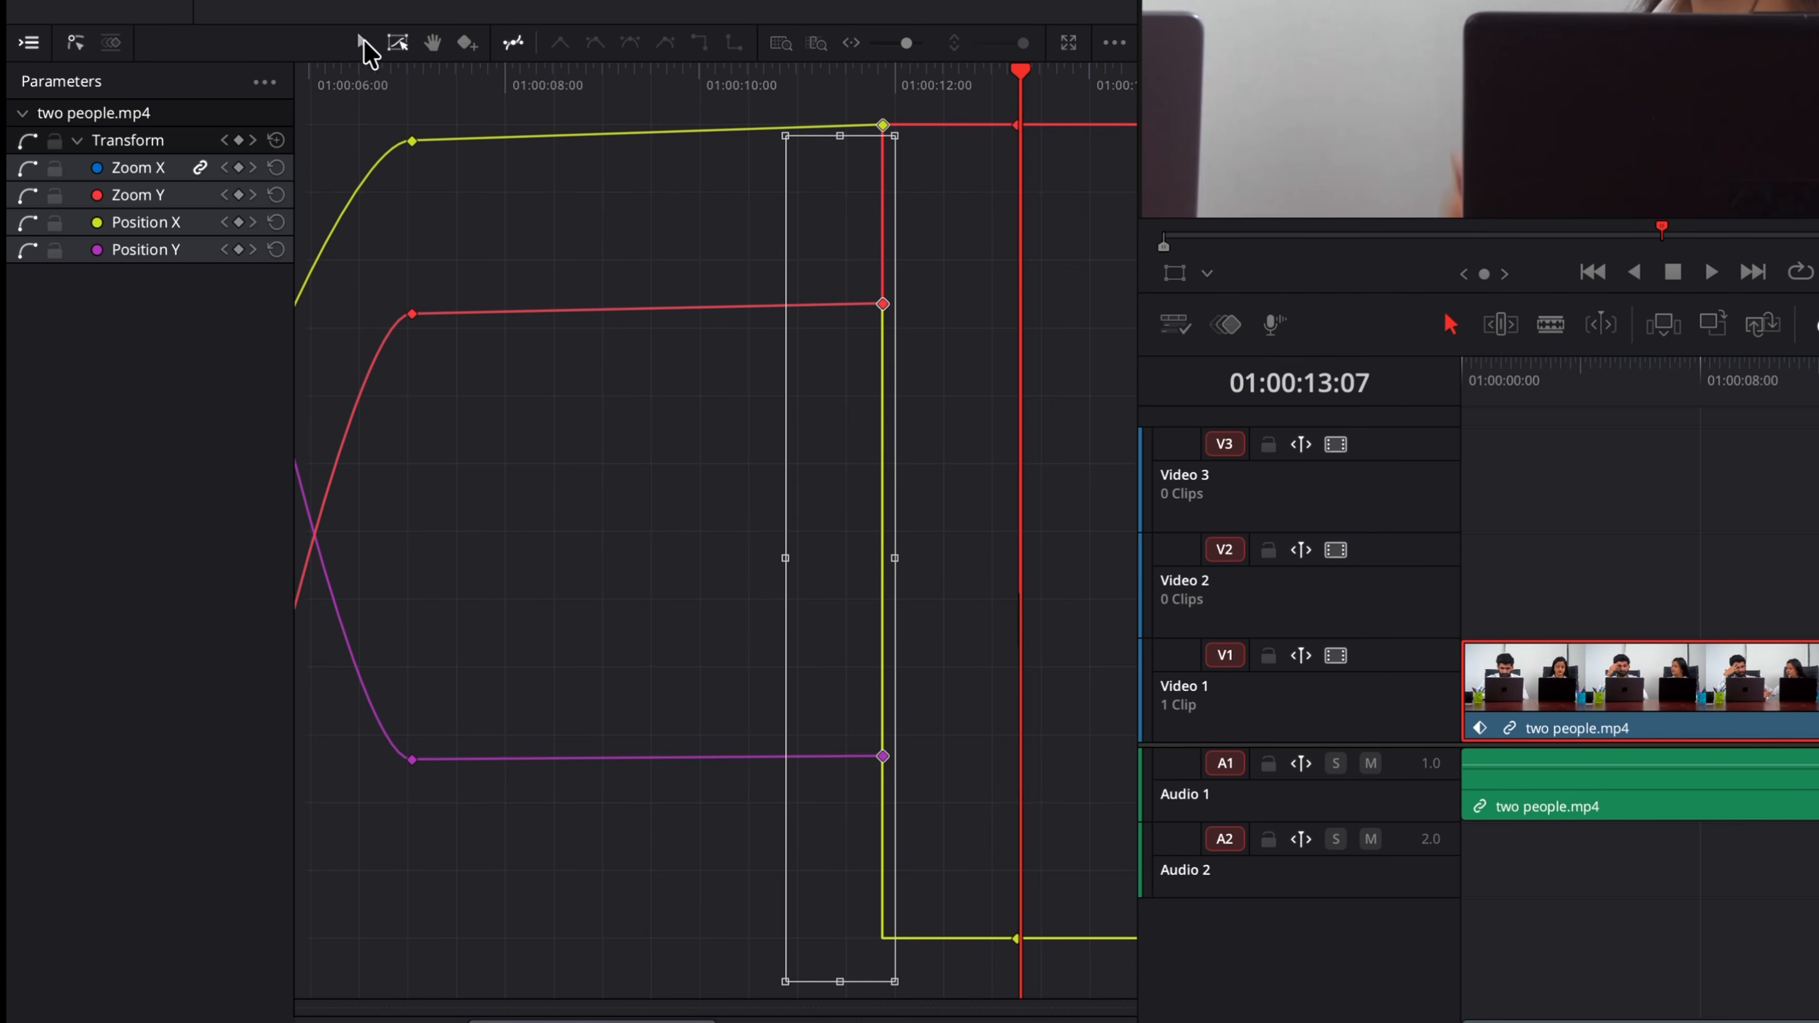
{"action": "left_click", "coordinate": [363, 44]}
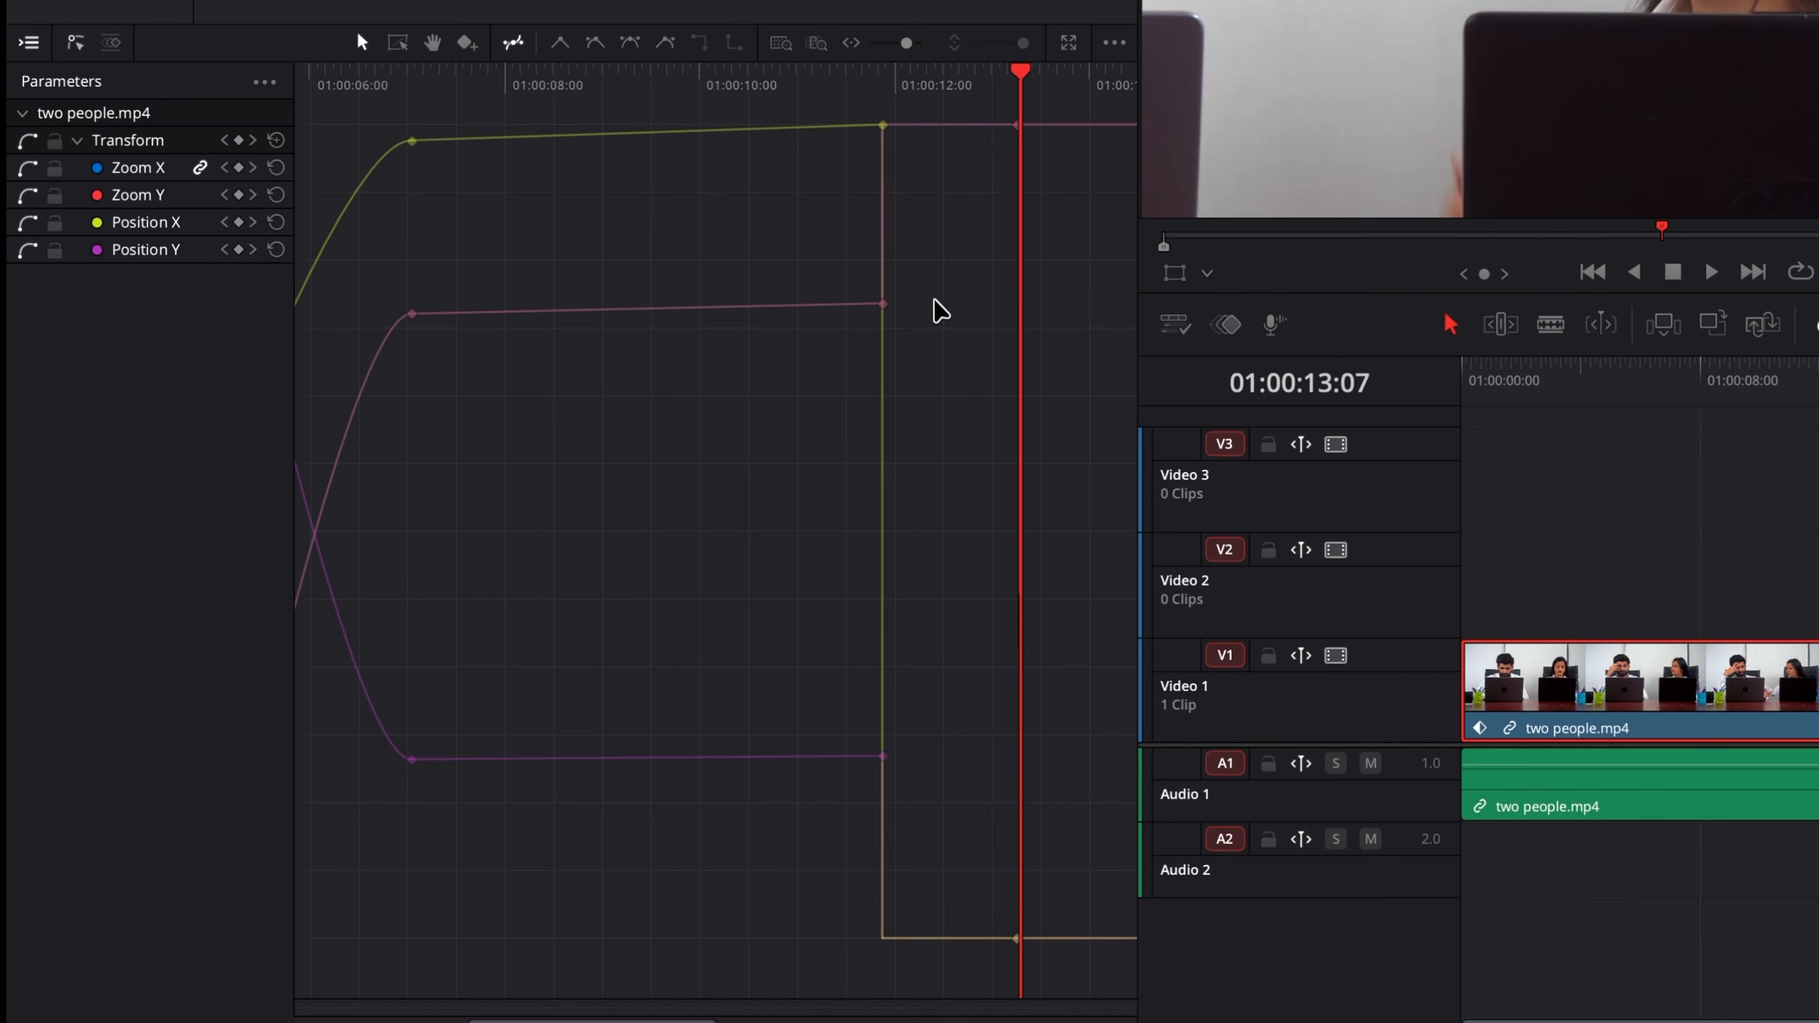
Step: Zoom the graph to full extent, select the keyframes from about 01:00:14 onward, and apply ease interpolation
{"action": "left_click", "coordinate": [779, 45]}
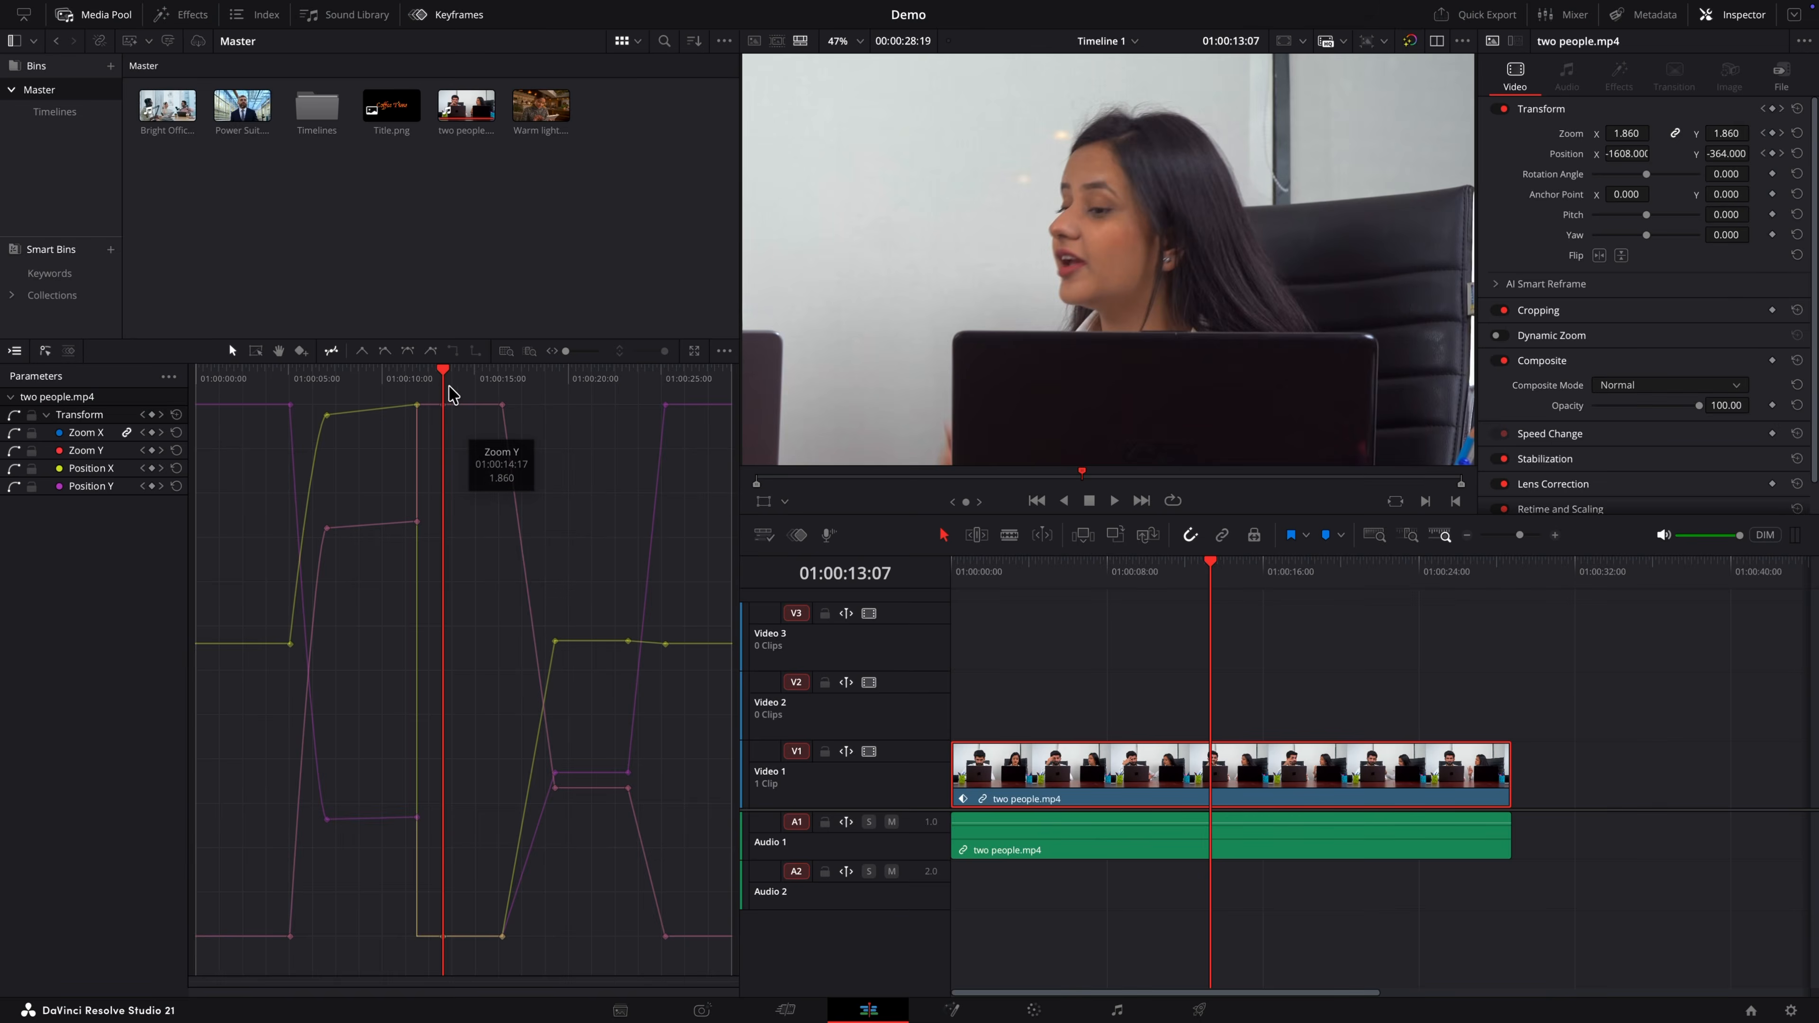
{"action": "left_click_drag", "start_coordinate": [684, 71], "coordinate": [757, 86]}
{"action": "left_click_drag", "start_coordinate": [489, 381], "coordinate": [703, 427]}
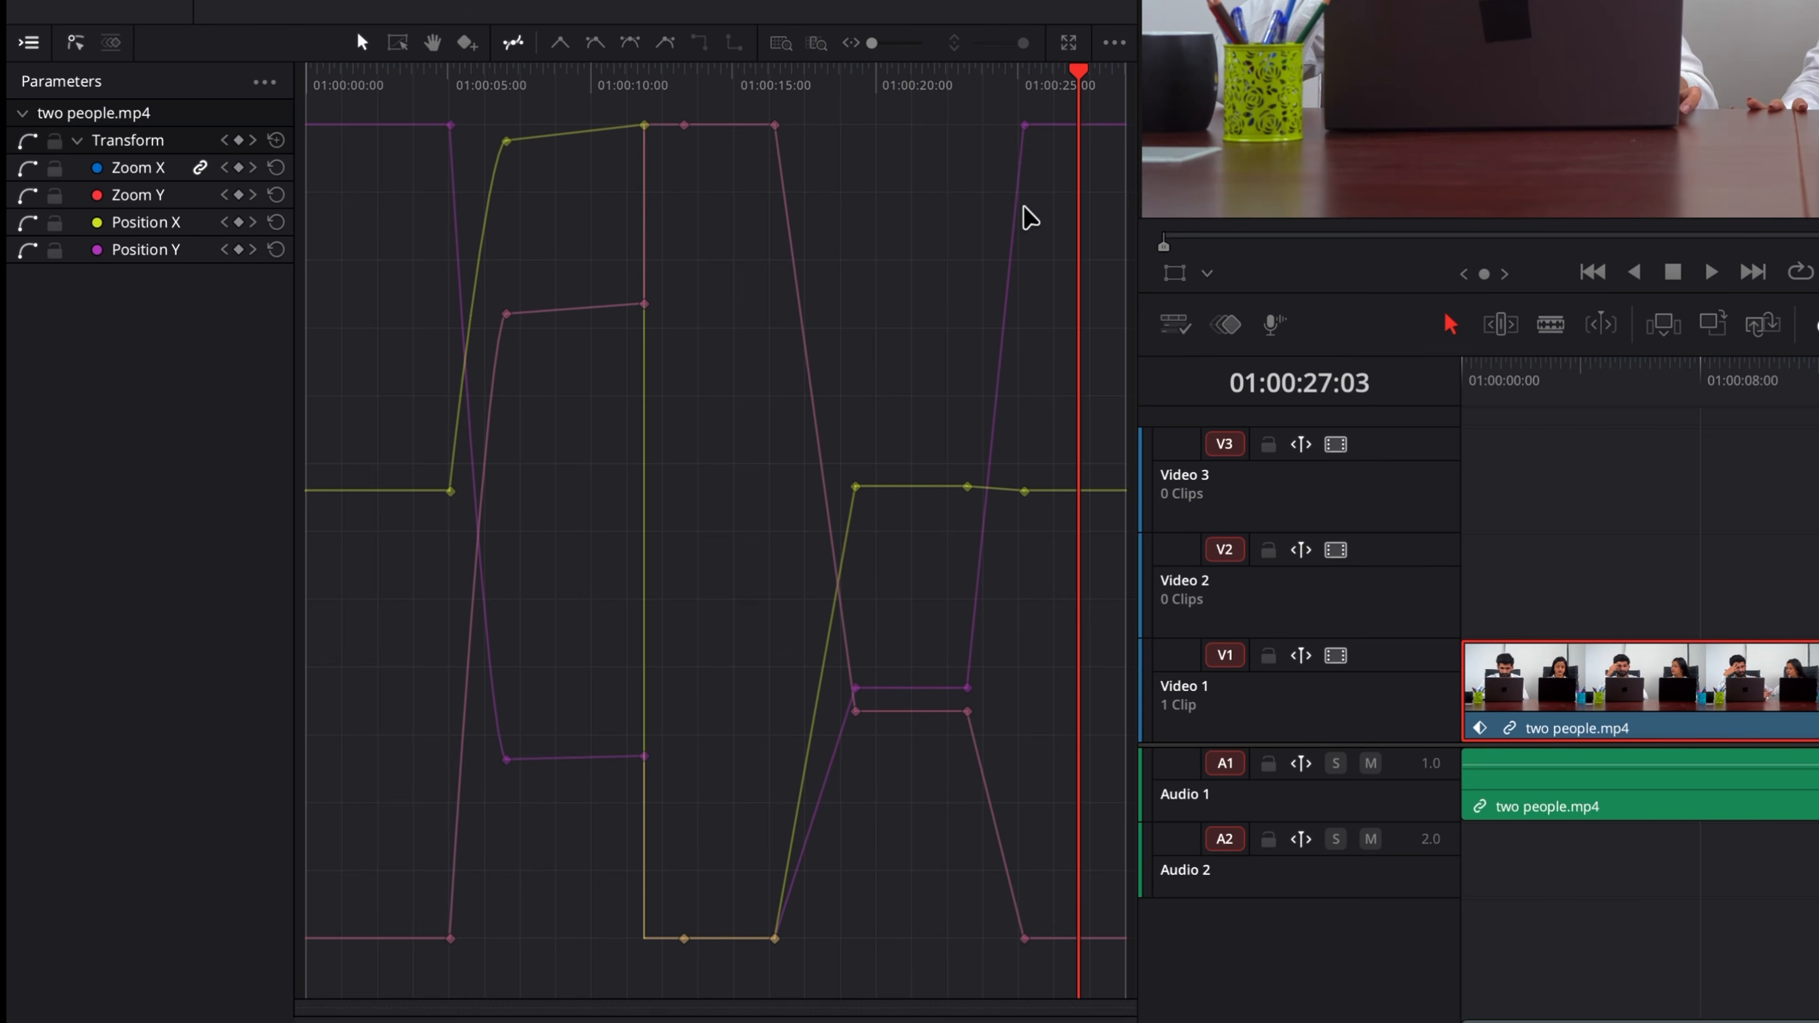
{"action": "left_click_drag", "start_coordinate": [748, 1007], "coordinate": [1052, 75]}
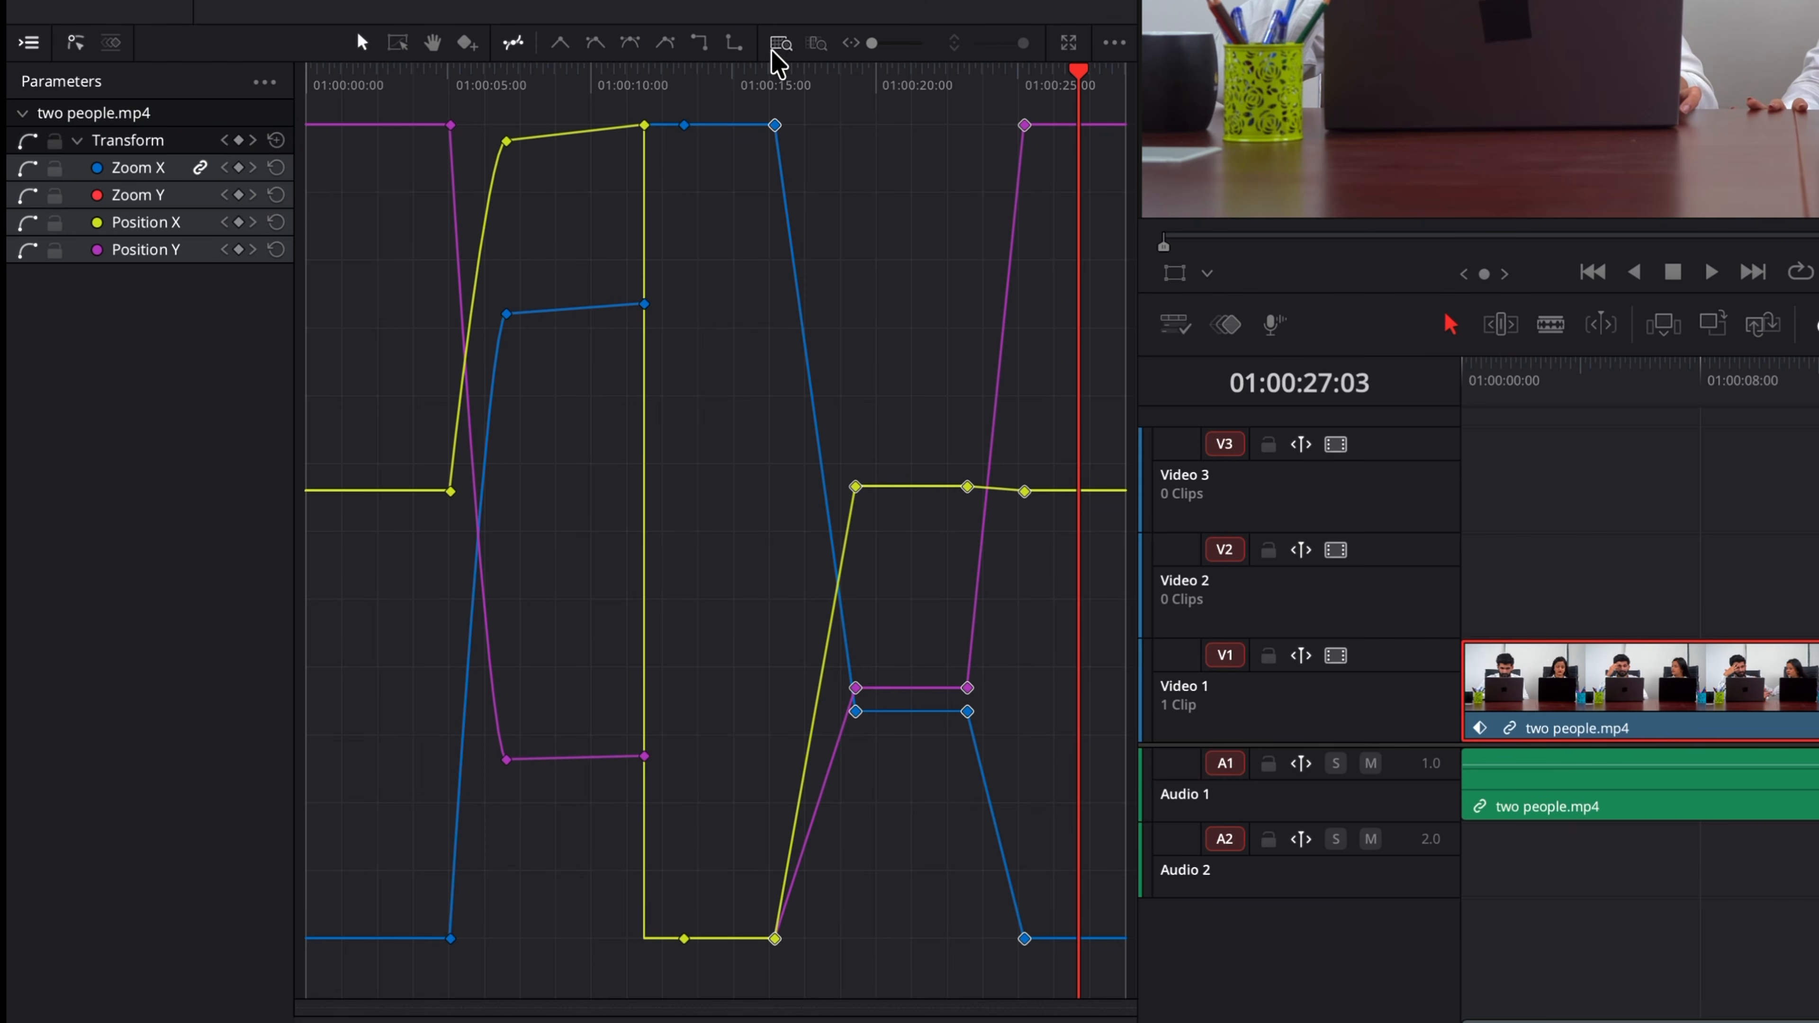
{"action": "left_click", "coordinate": [631, 43]}
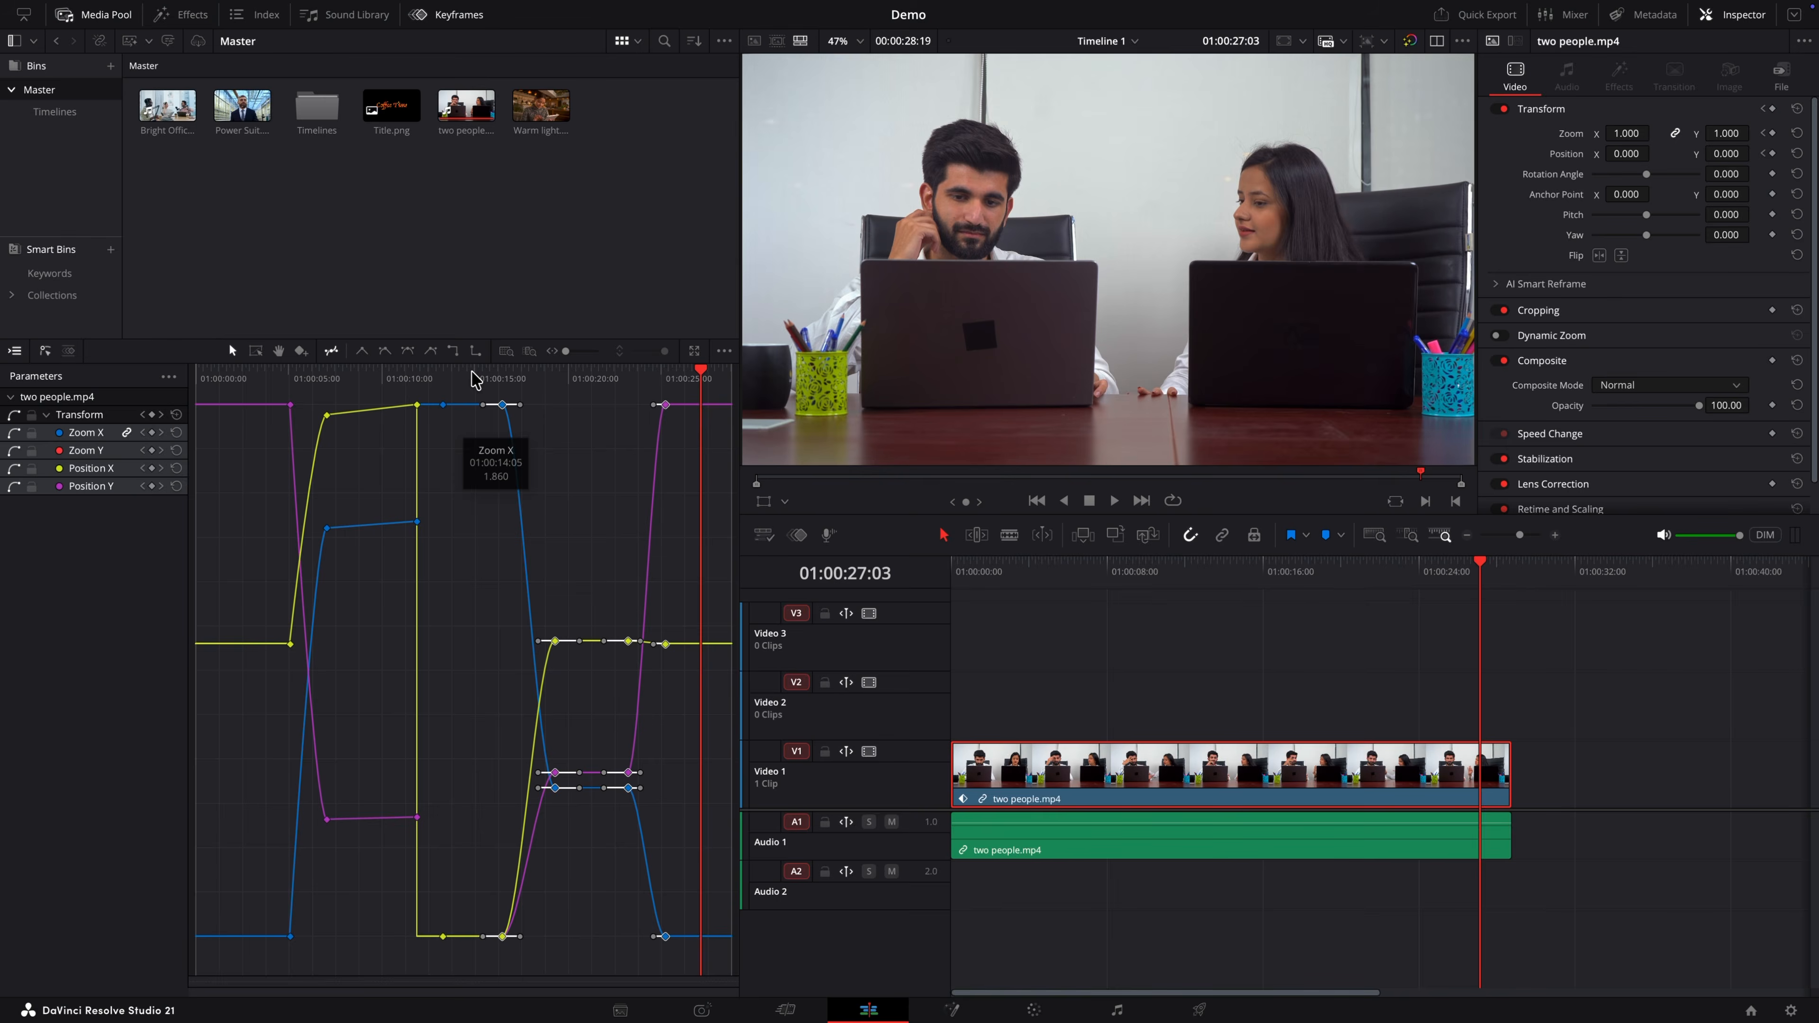
Step: Play the clip from about 01:00:13 to review the eased transform animation
{"action": "left_click", "coordinate": [729, 76]}
{"action": "key", "text": "space"}
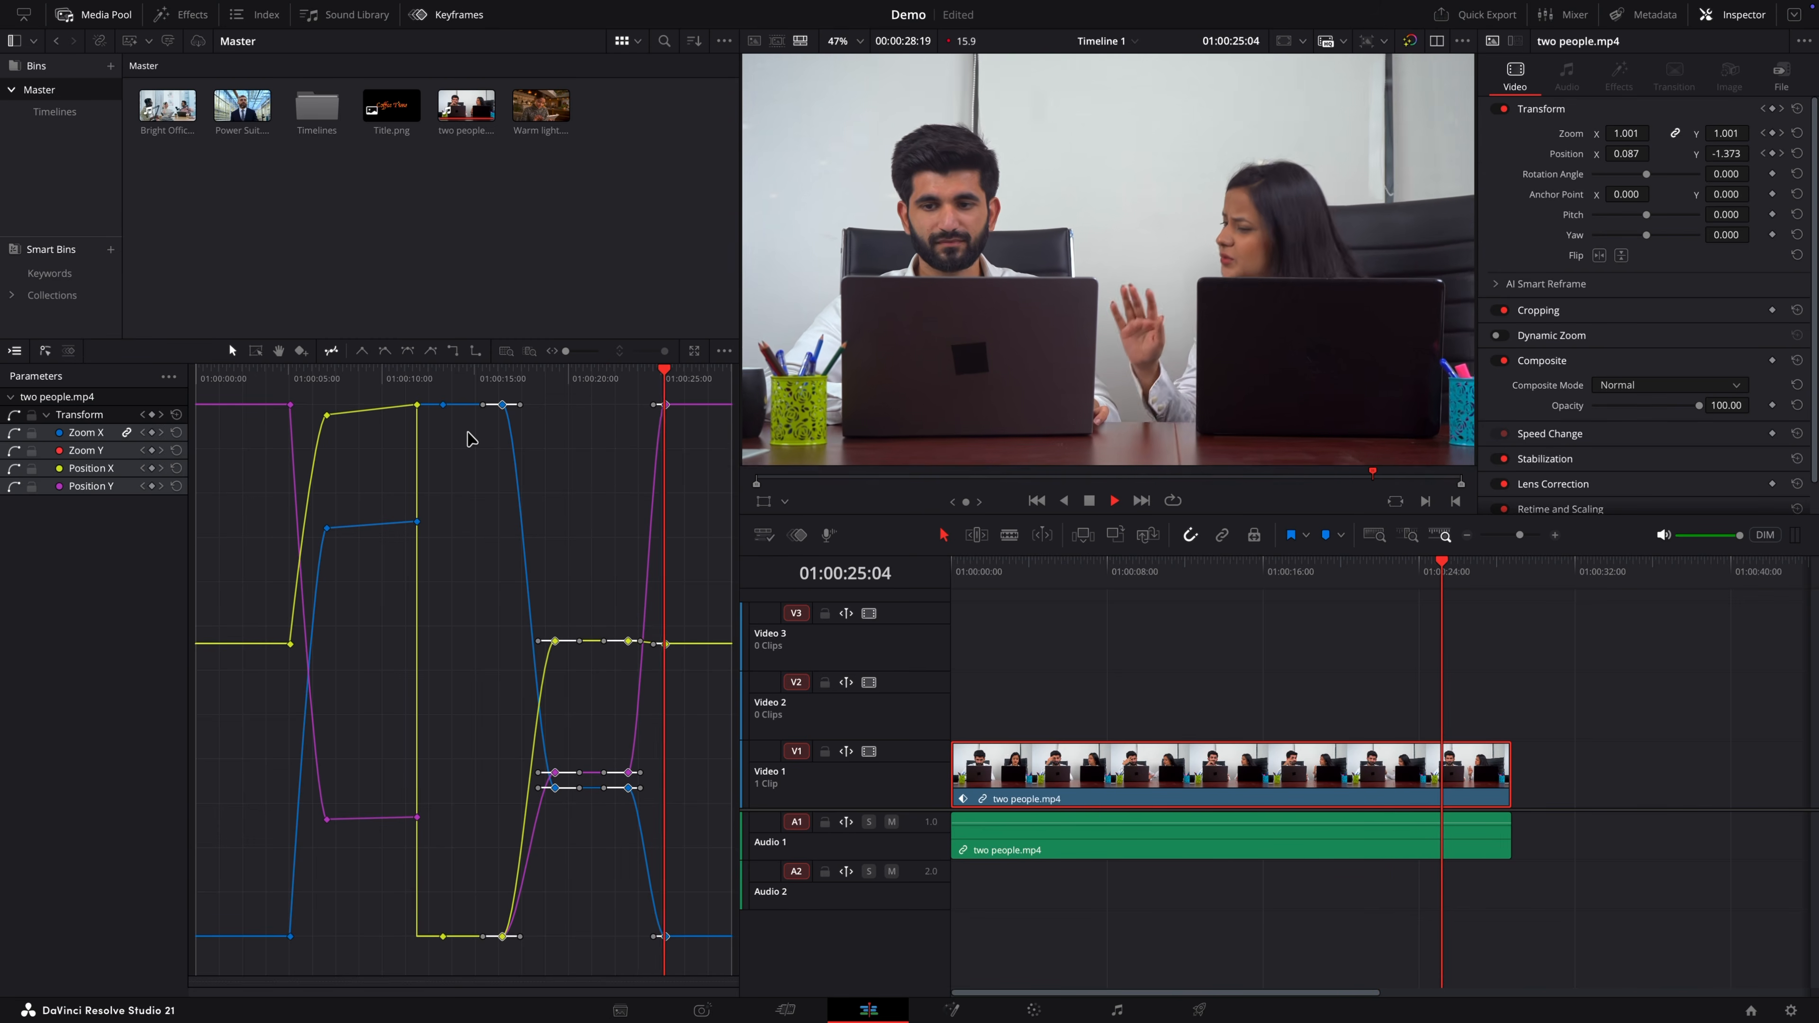
{"action": "key", "text": "space"}
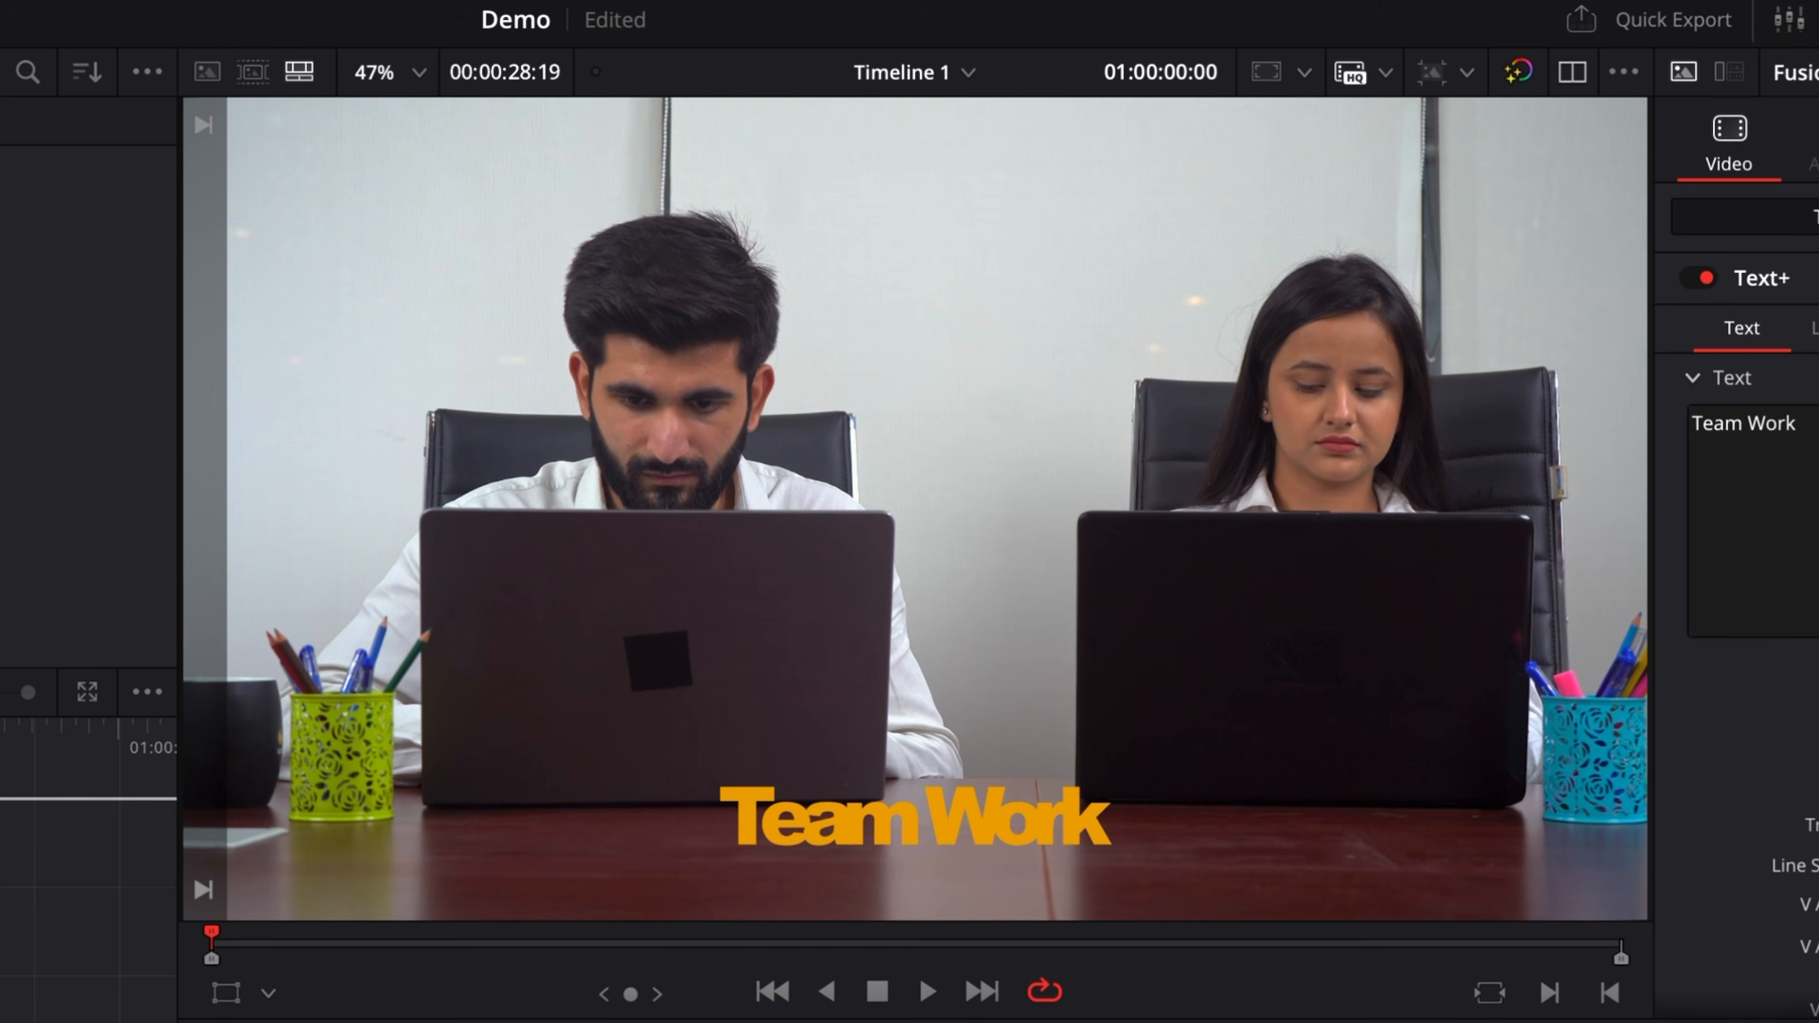
Step: Play the Text+ title's Spacing, Size and Tracking animation to review it
{"action": "key", "text": "space"}
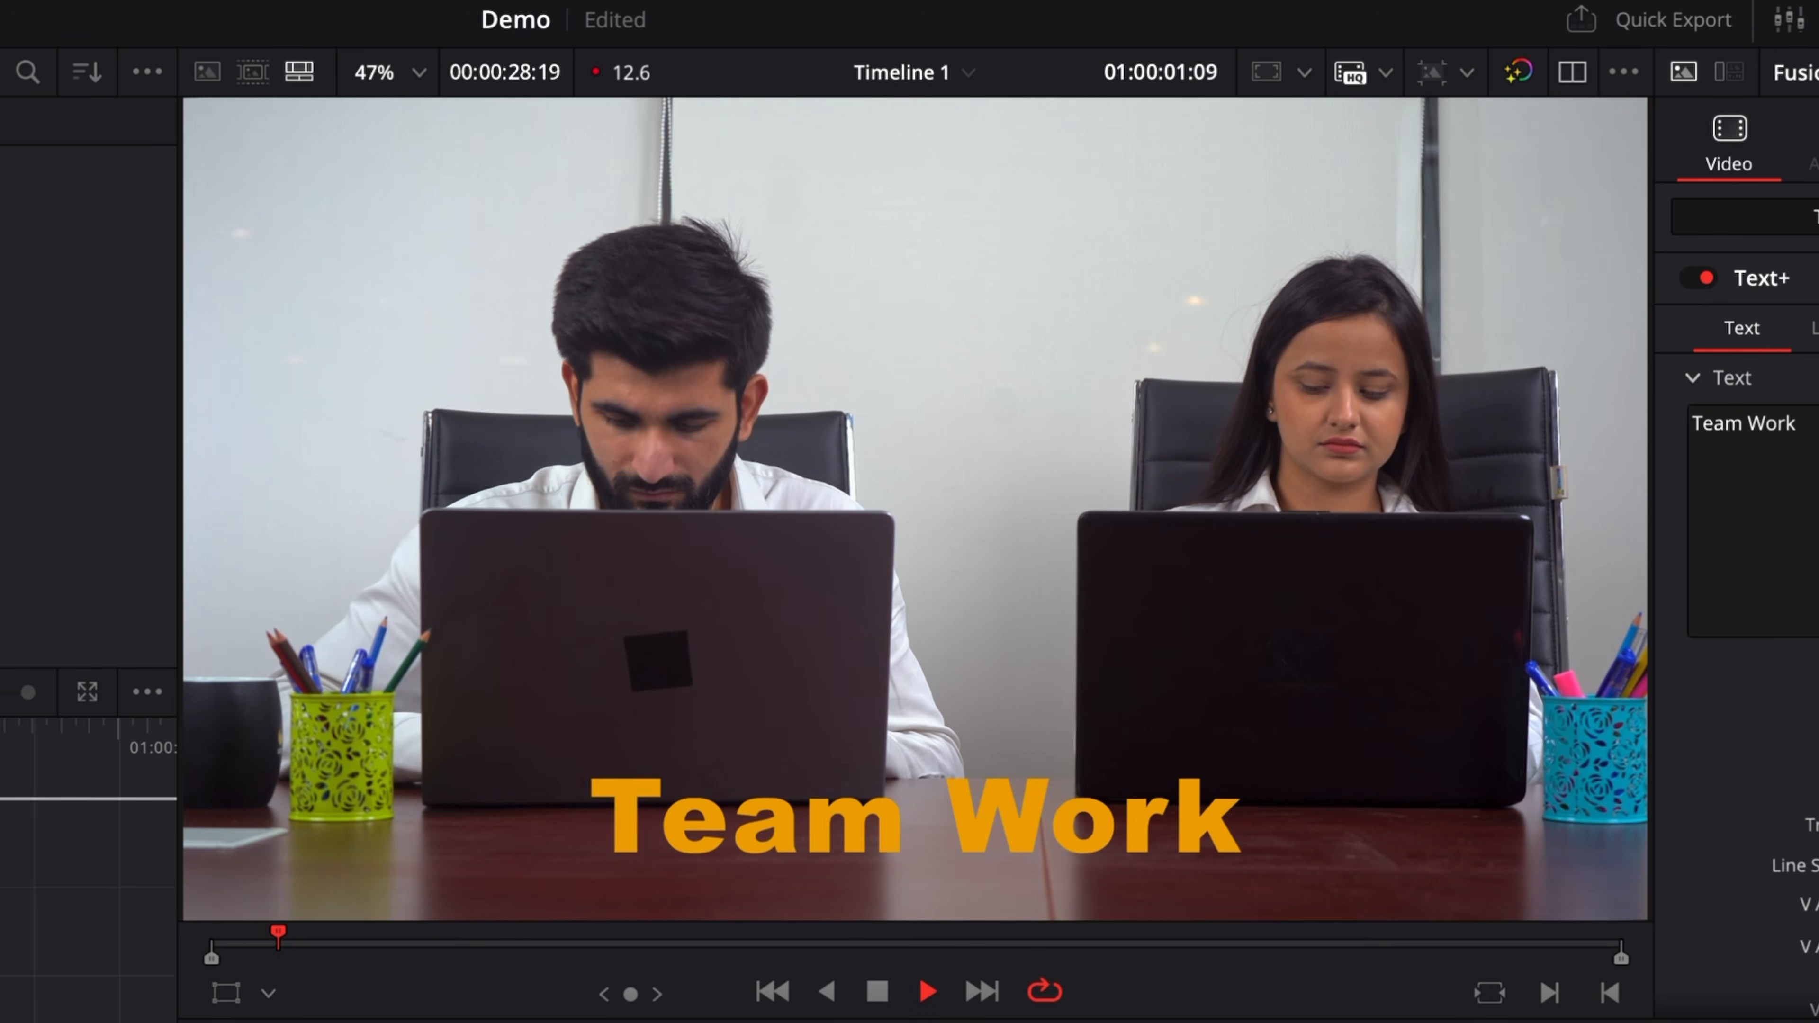
{"action": "key", "text": "space"}
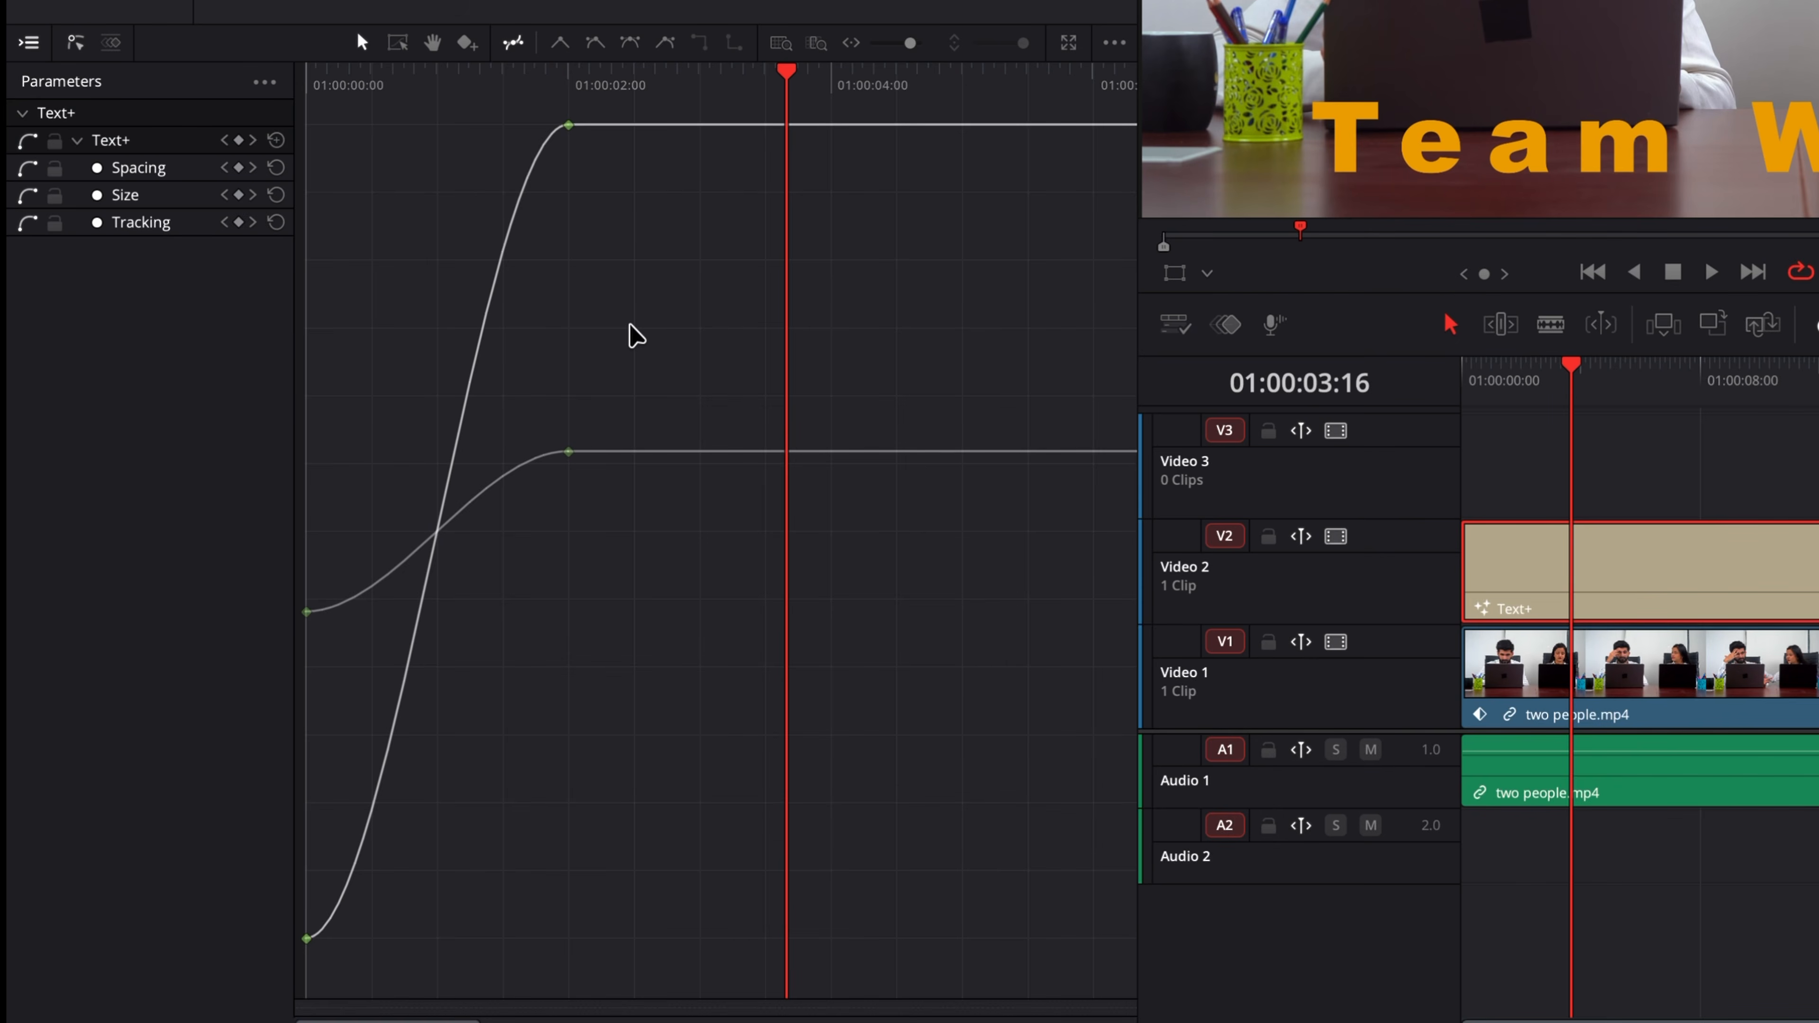
Step: Select all the Text+ keyframes and reverse them
{"action": "key", "text": "ctrl+a"}
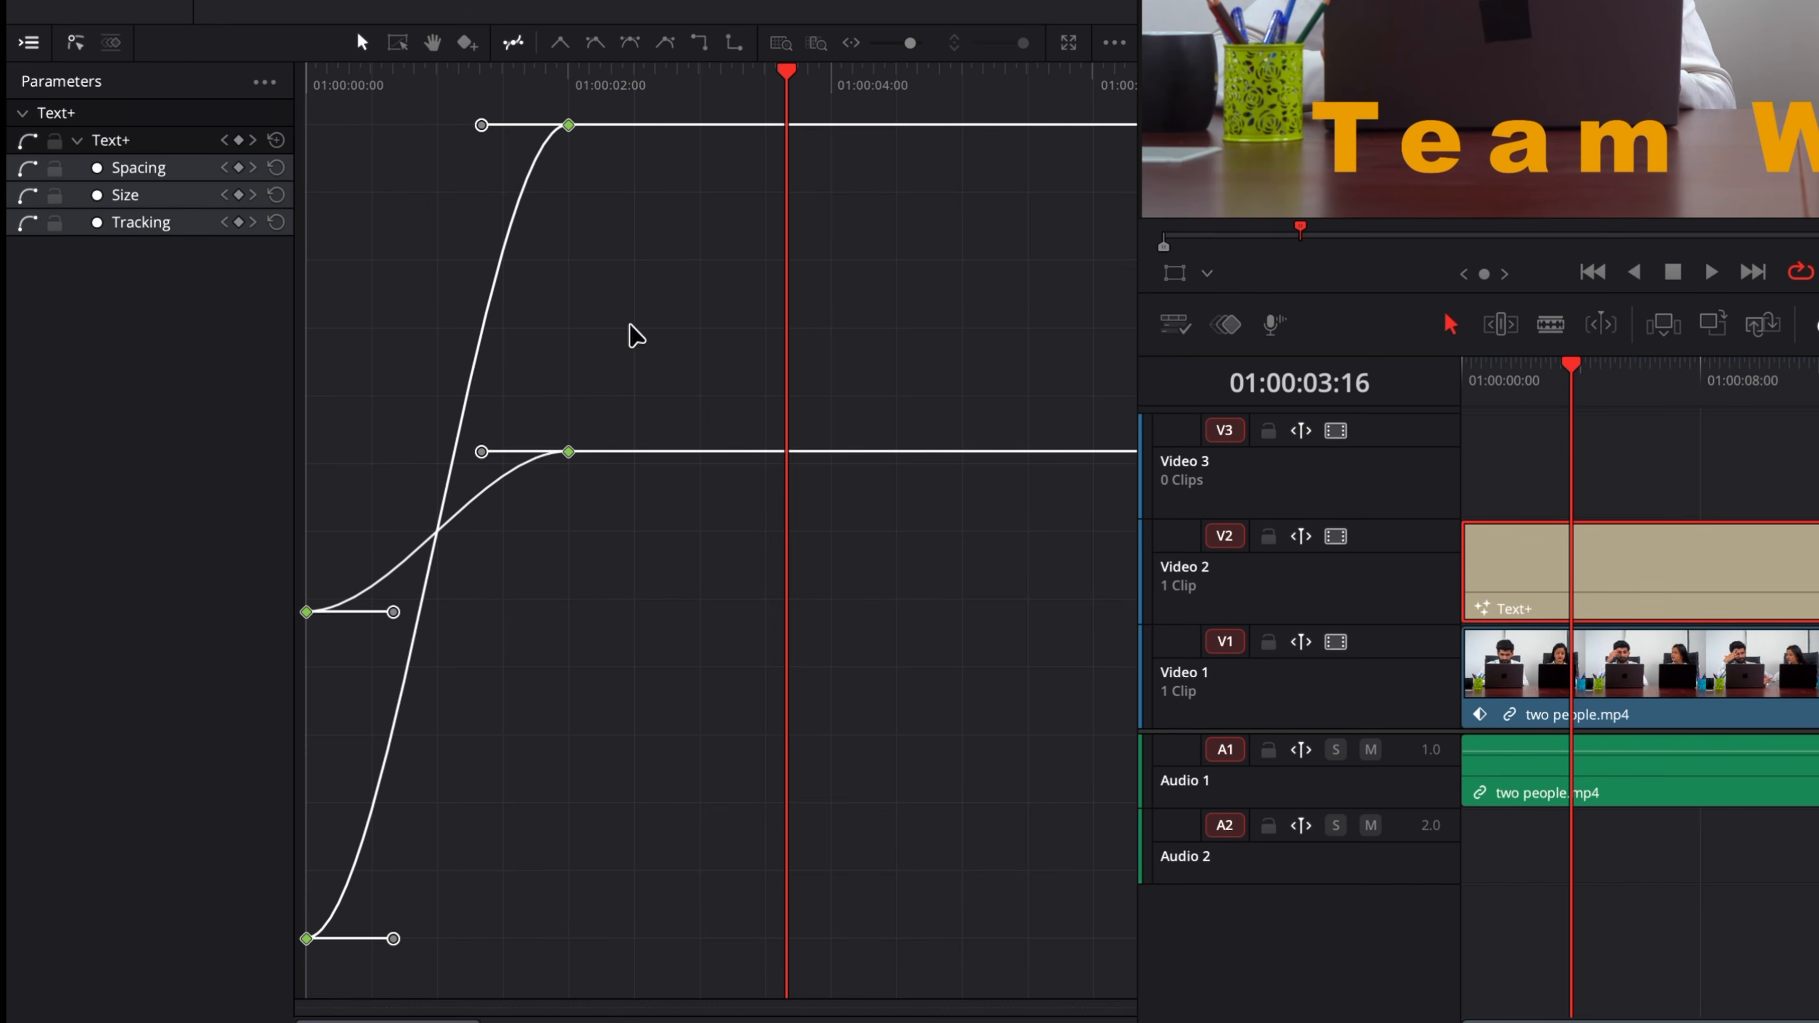
{"action": "left_click", "coordinate": [1115, 44]}
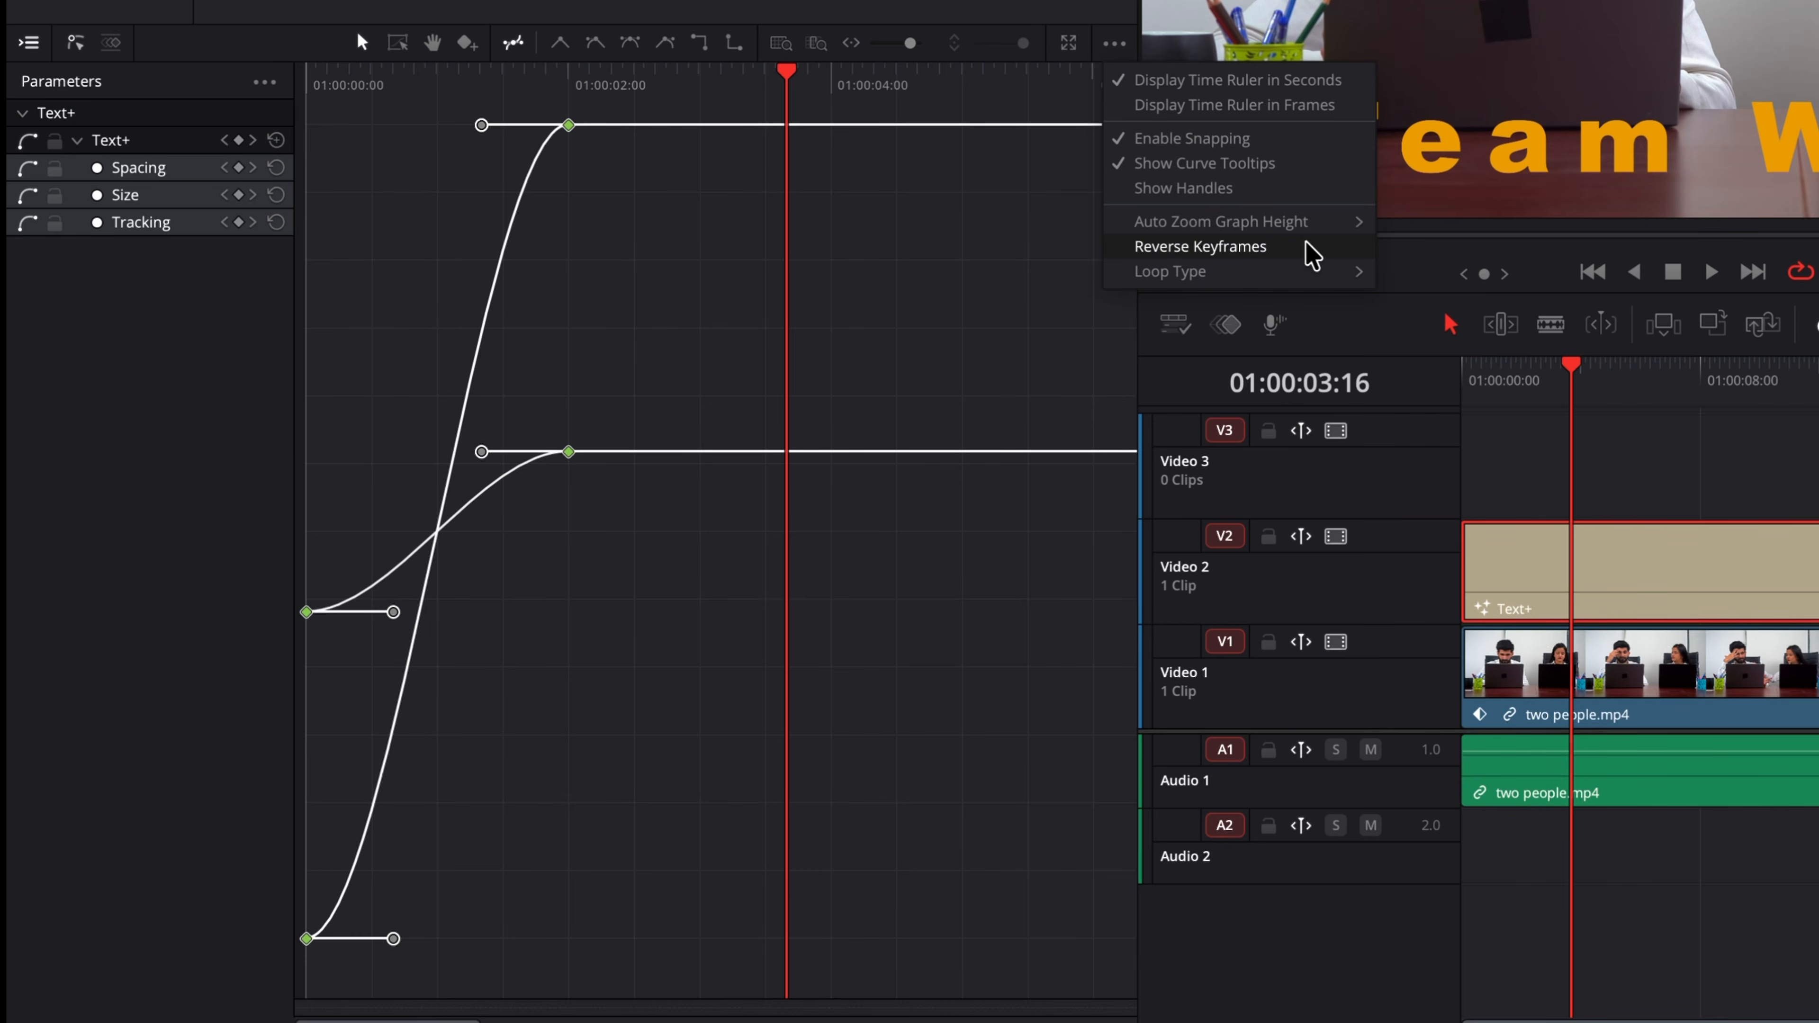
{"action": "left_click", "coordinate": [1311, 254]}
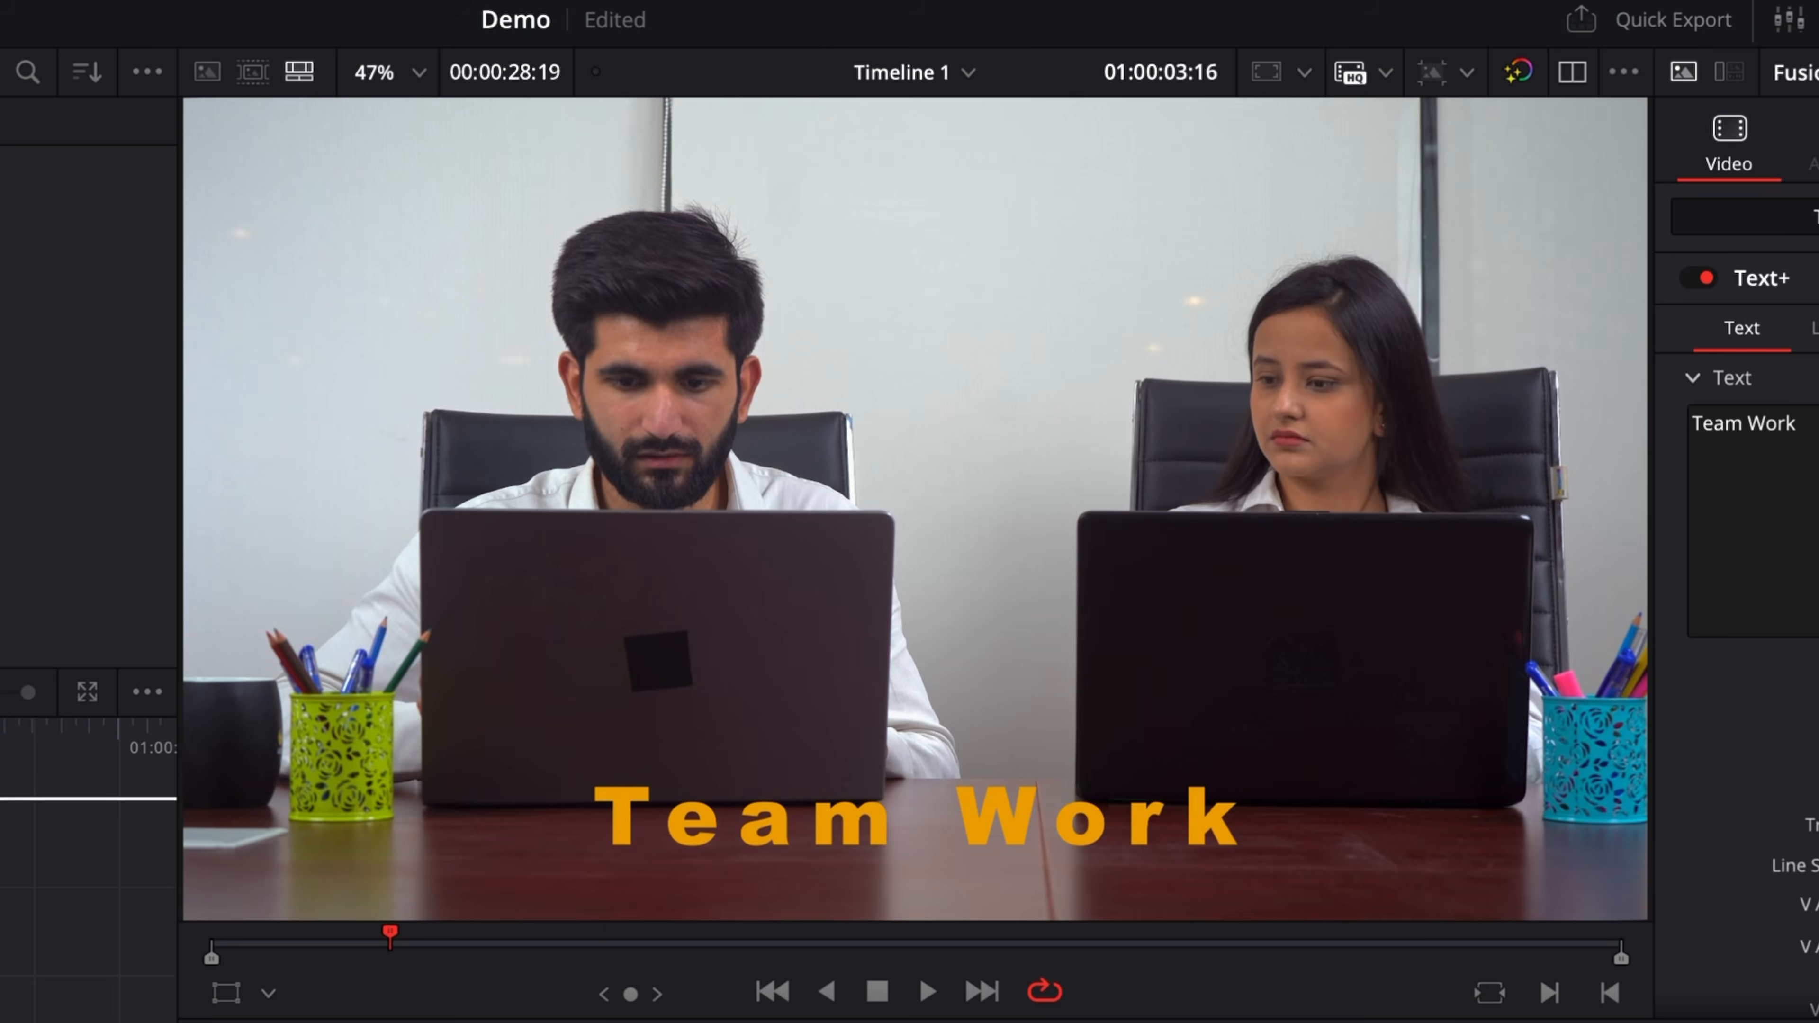
Step: Play the title animation from the start to review the reversed keyframes
{"action": "left_click", "coordinate": [309, 78]}
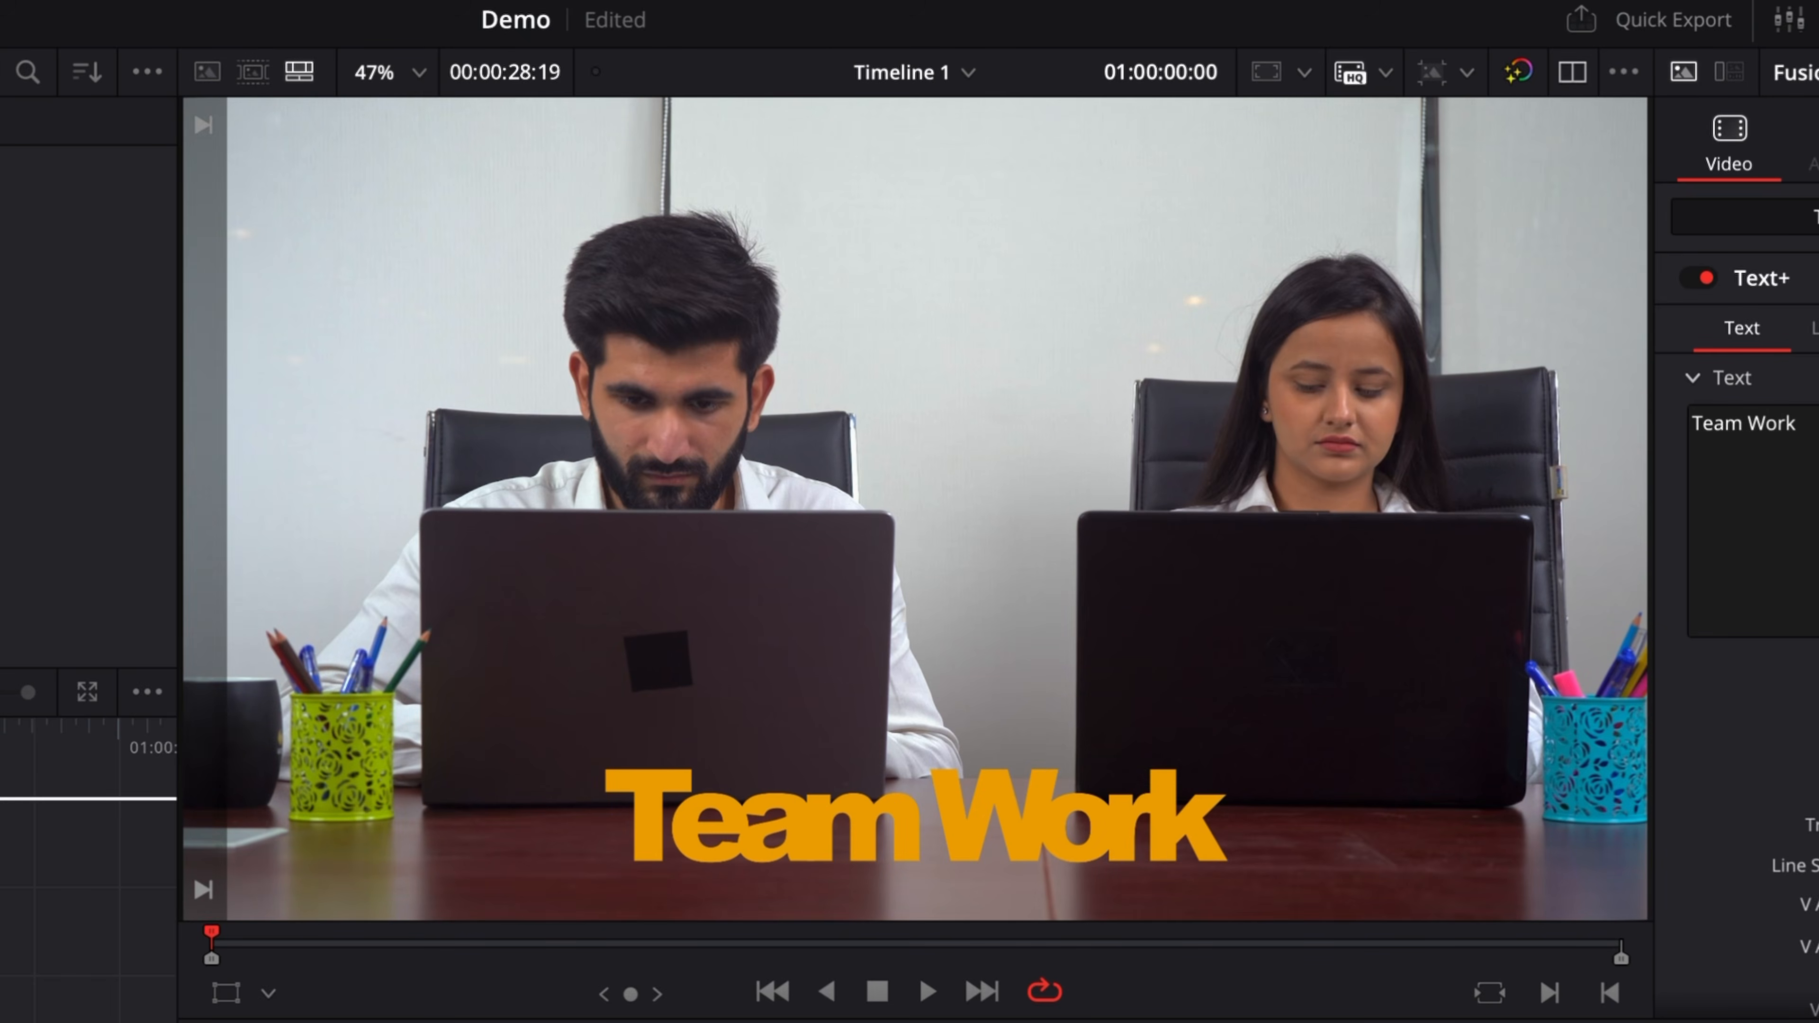
{"action": "key", "text": "space"}
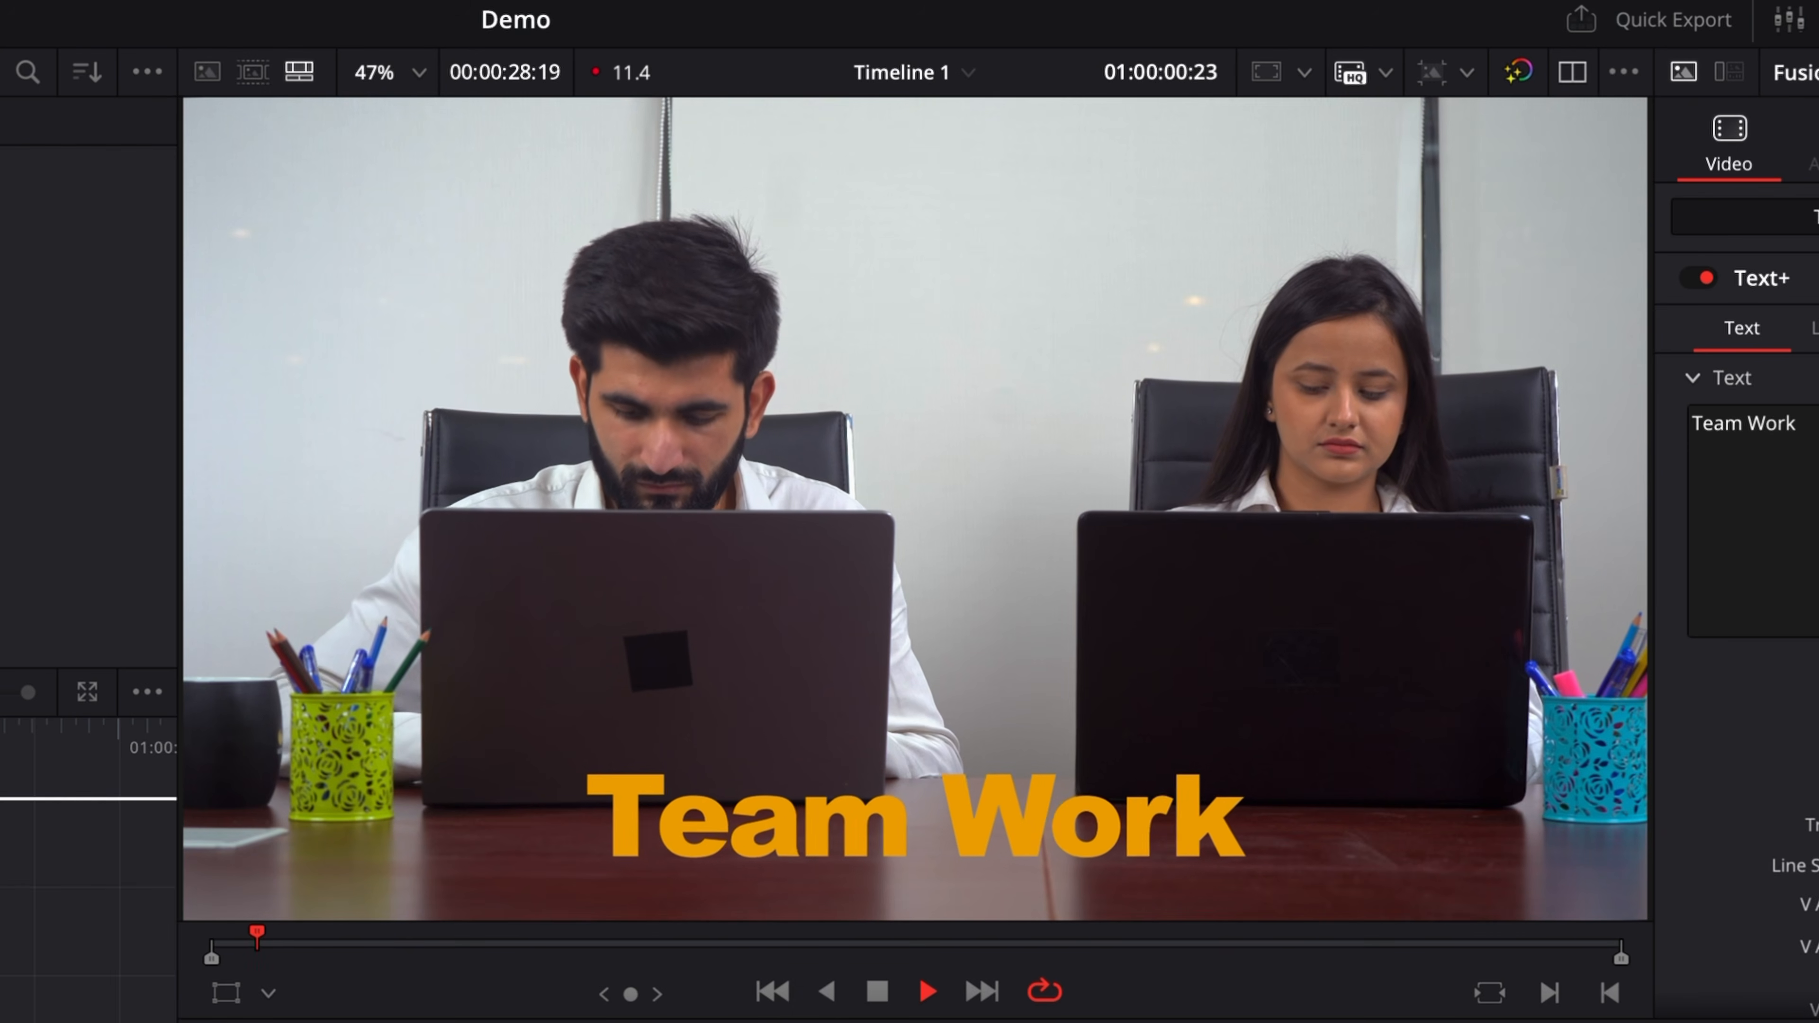
{"action": "key", "text": "space"}
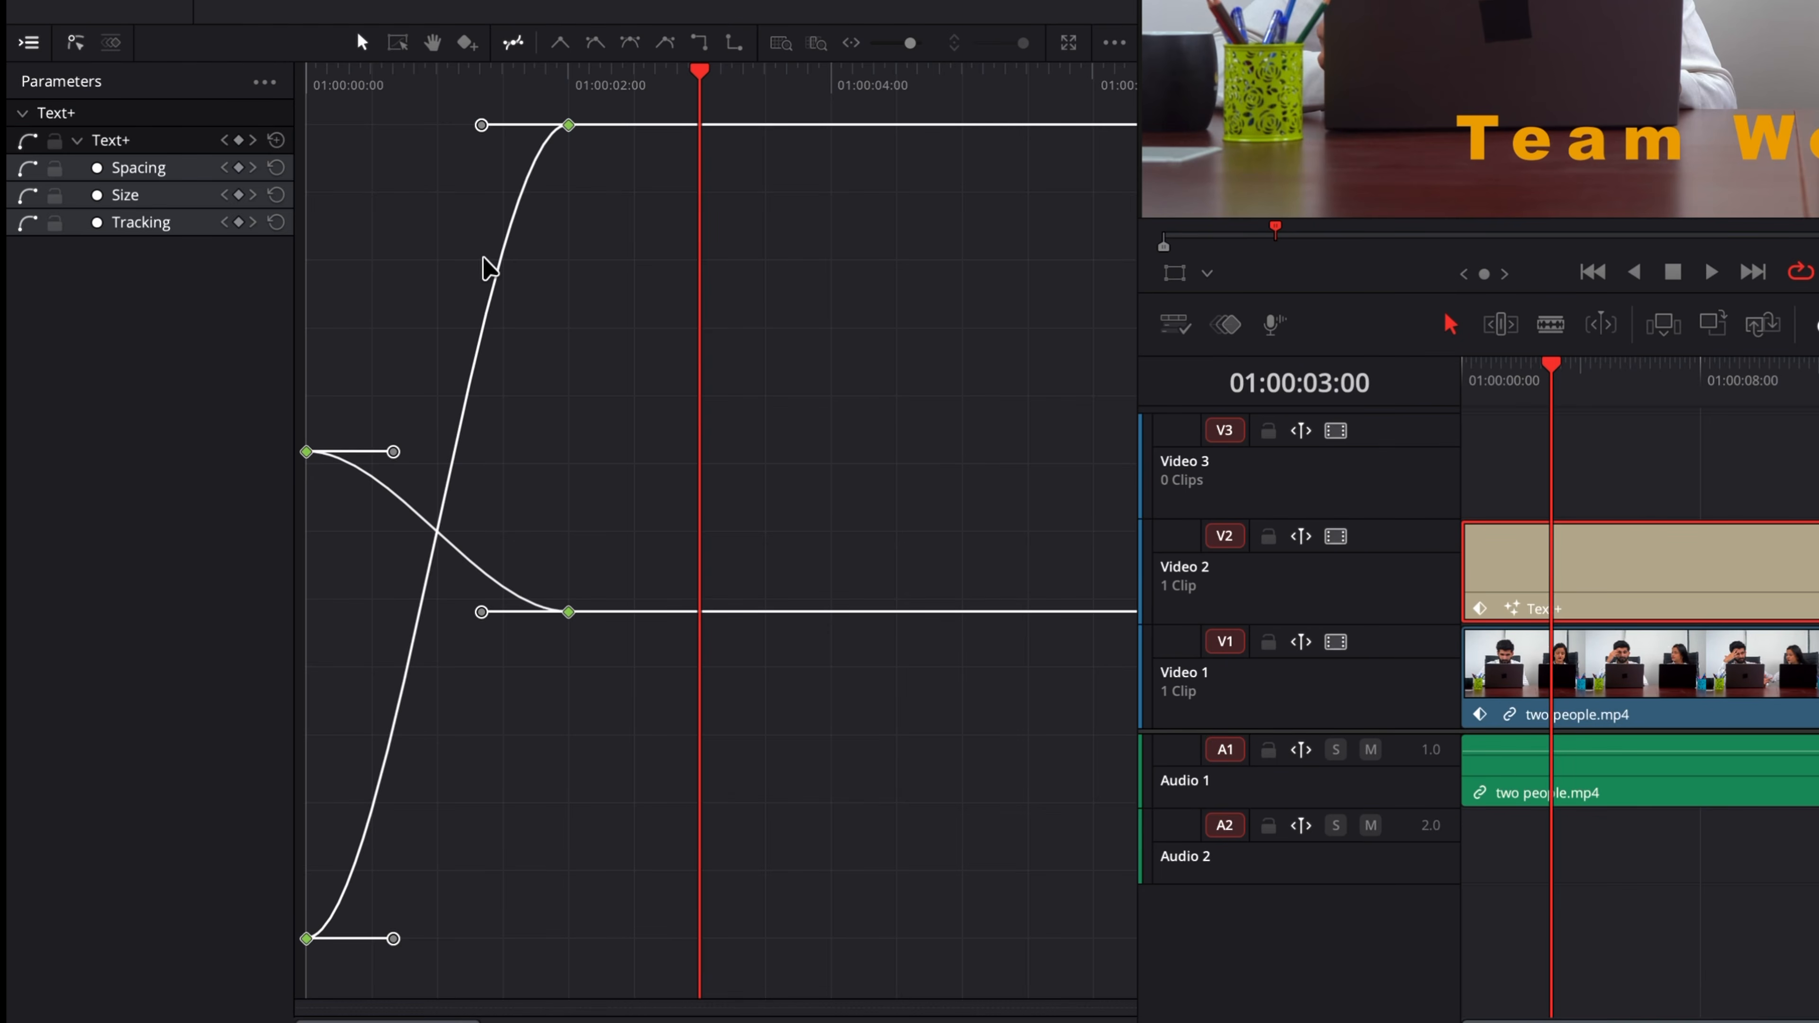
Step: Set the curve loop type to Relative
{"action": "left_click", "coordinate": [1114, 44]}
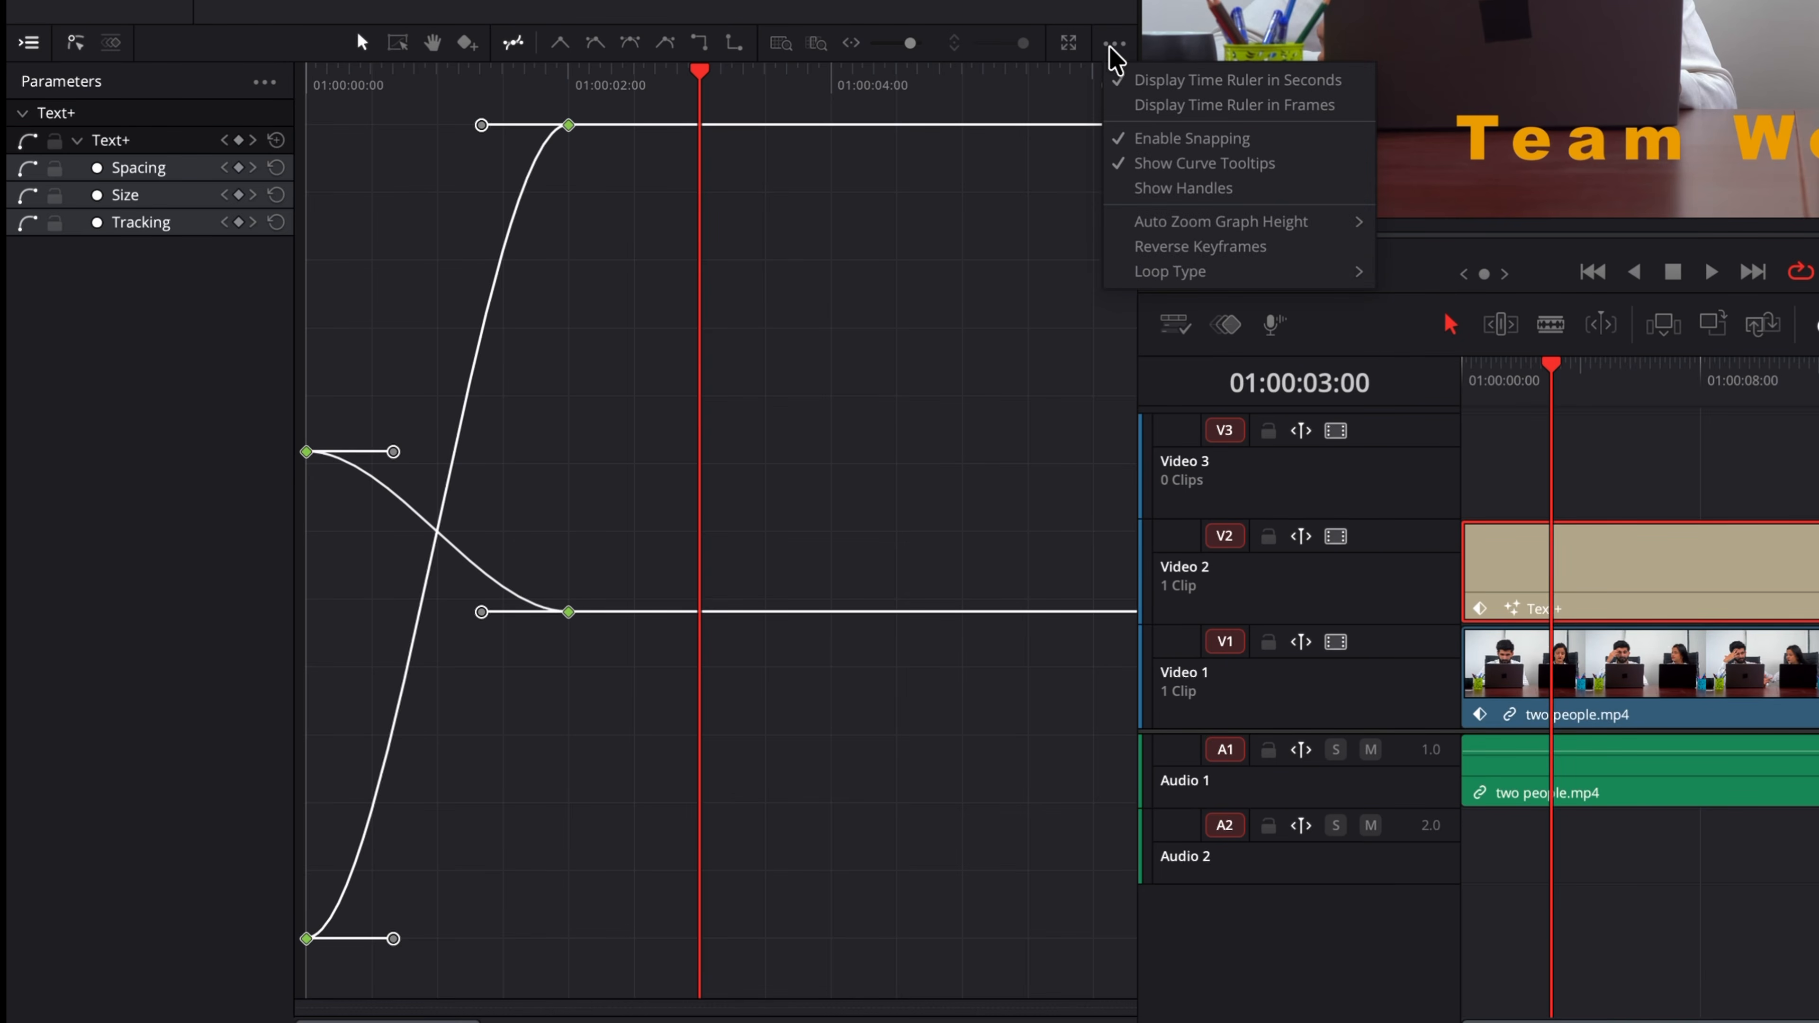
{"action": "mouse_move", "coordinate": [1222, 278]}
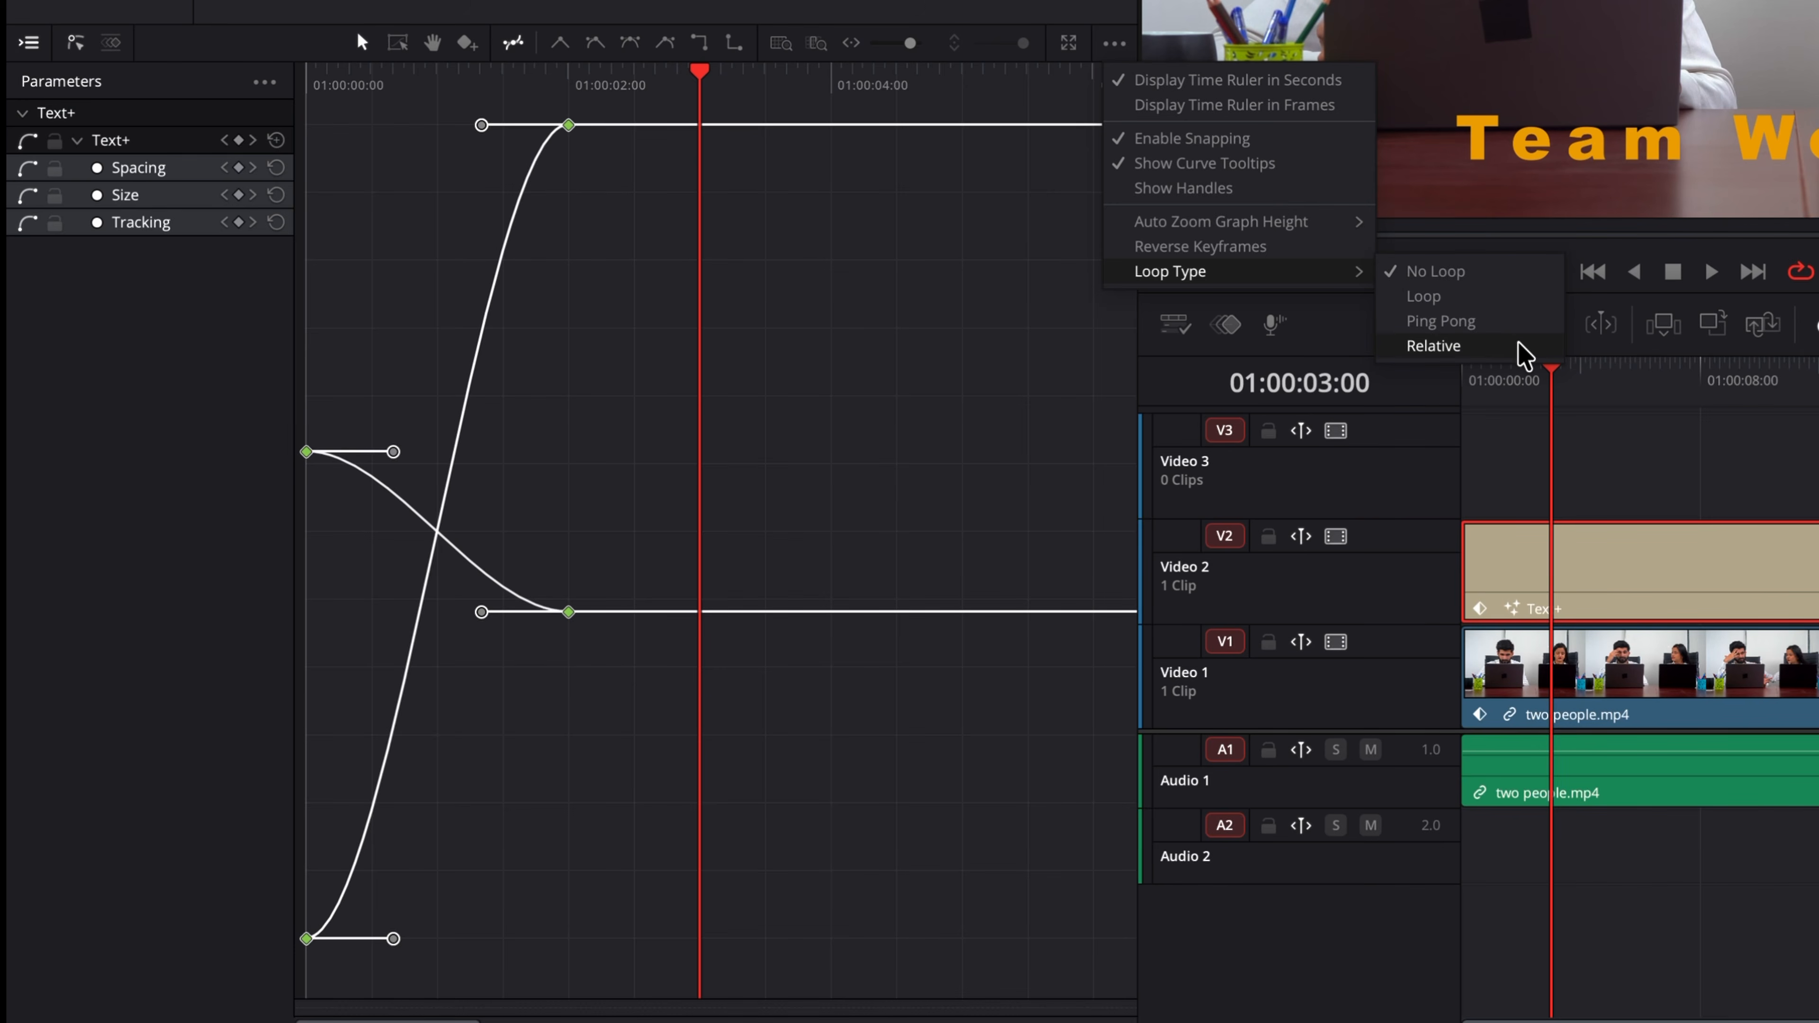
{"action": "left_click", "coordinate": [1432, 346]}
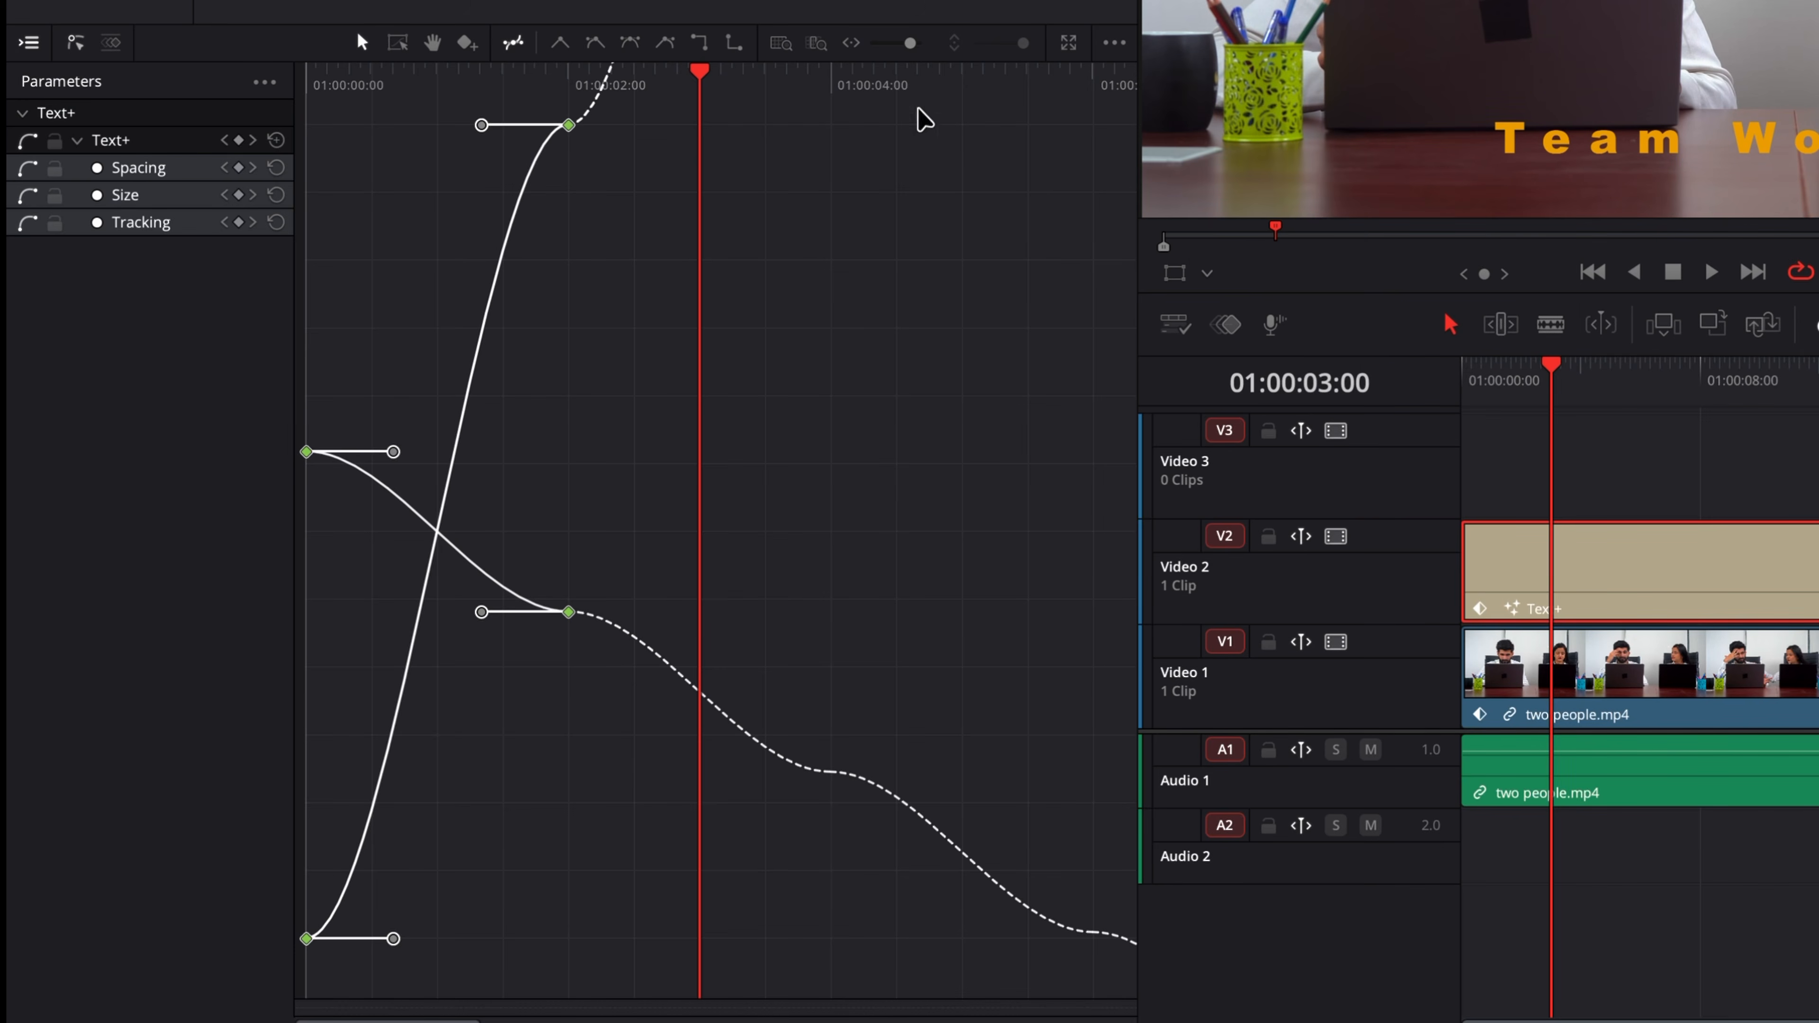
Step: Zoom out the graph and play the title from the start to review the relative loop
{"action": "left_click_drag", "start_coordinate": [904, 49], "coordinate": [901, 51]}
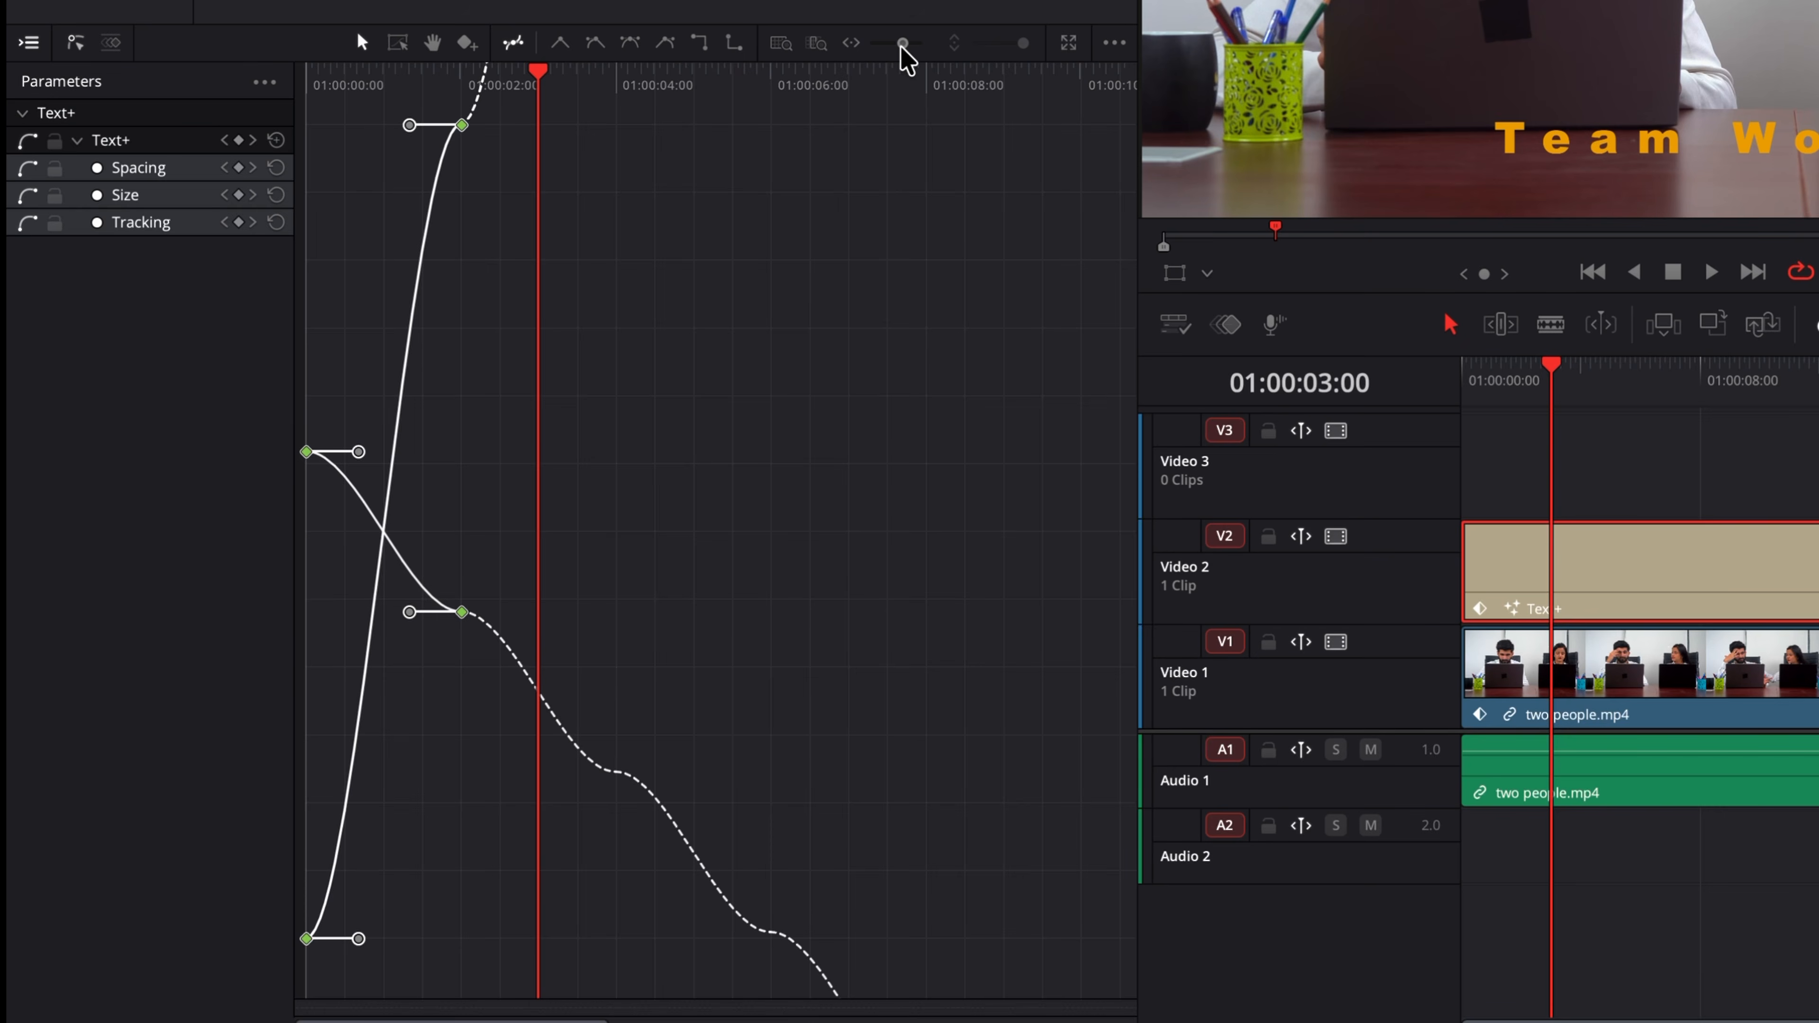
{"action": "left_click", "coordinate": [305, 81]}
{"action": "key", "text": "space"}
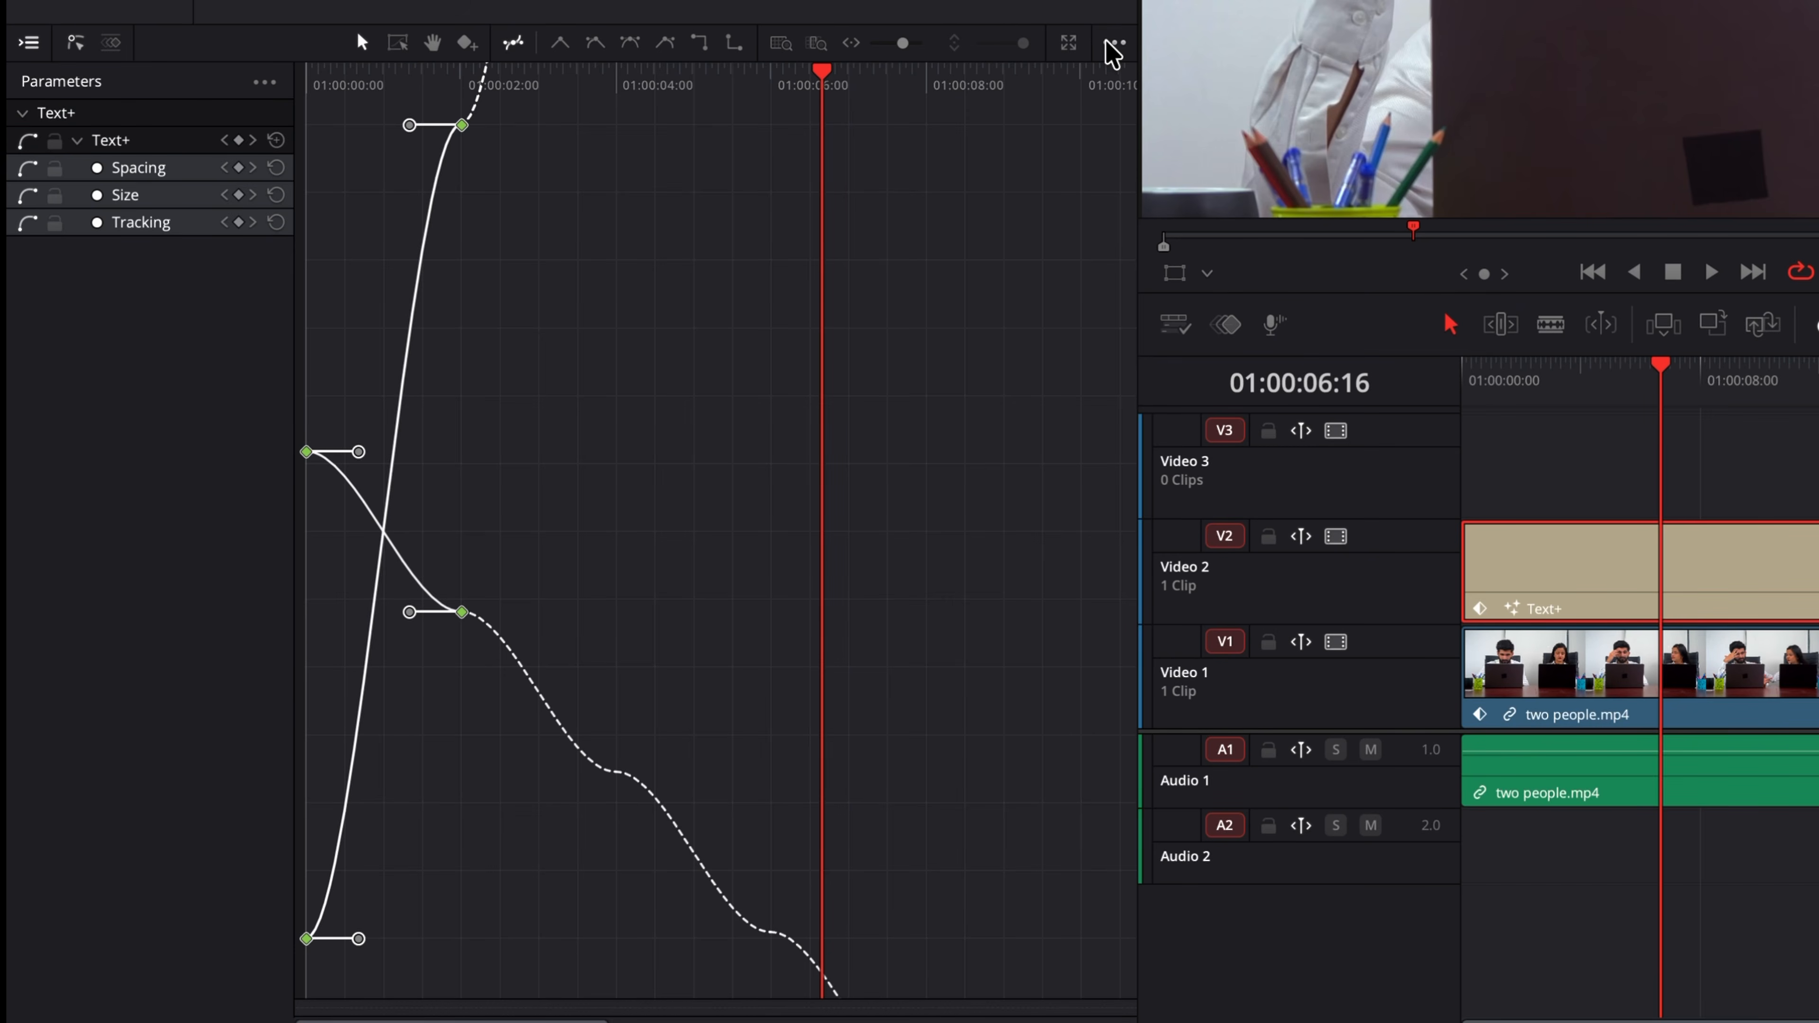
Step: Change the curve loop type to Loop
{"action": "left_click", "coordinate": [1114, 45]}
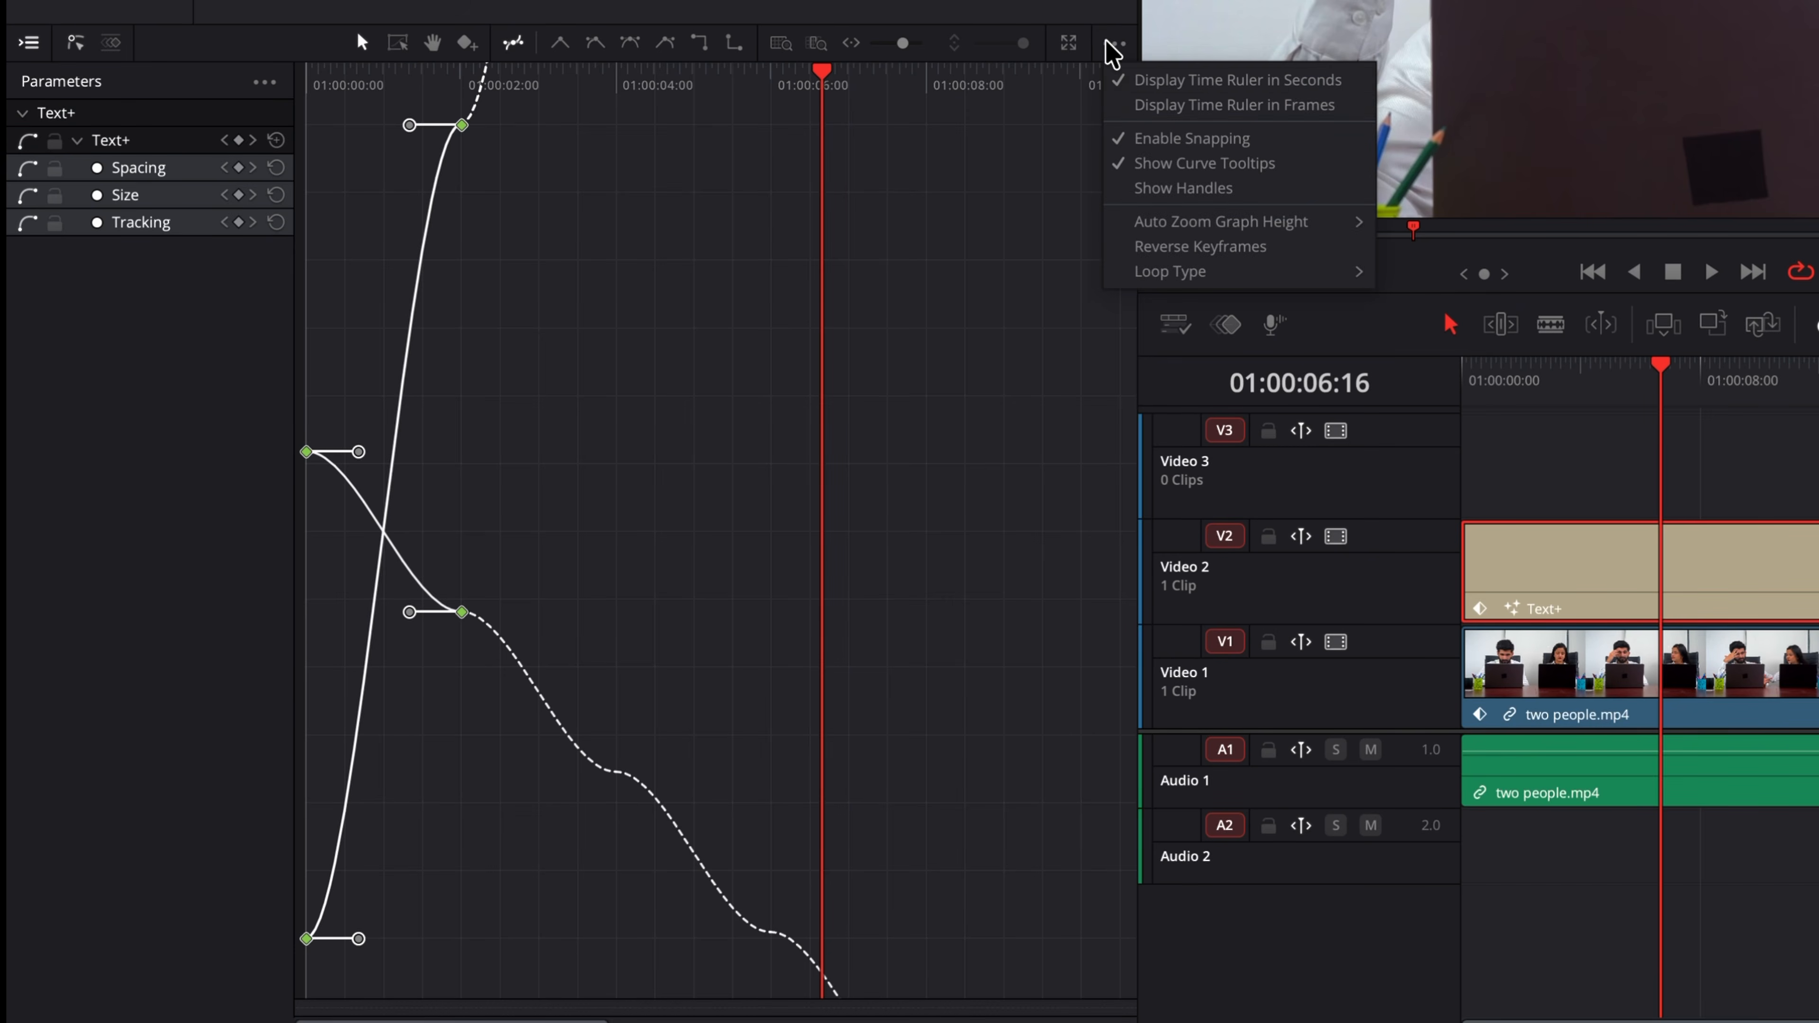
{"action": "mouse_move", "coordinate": [1168, 271]}
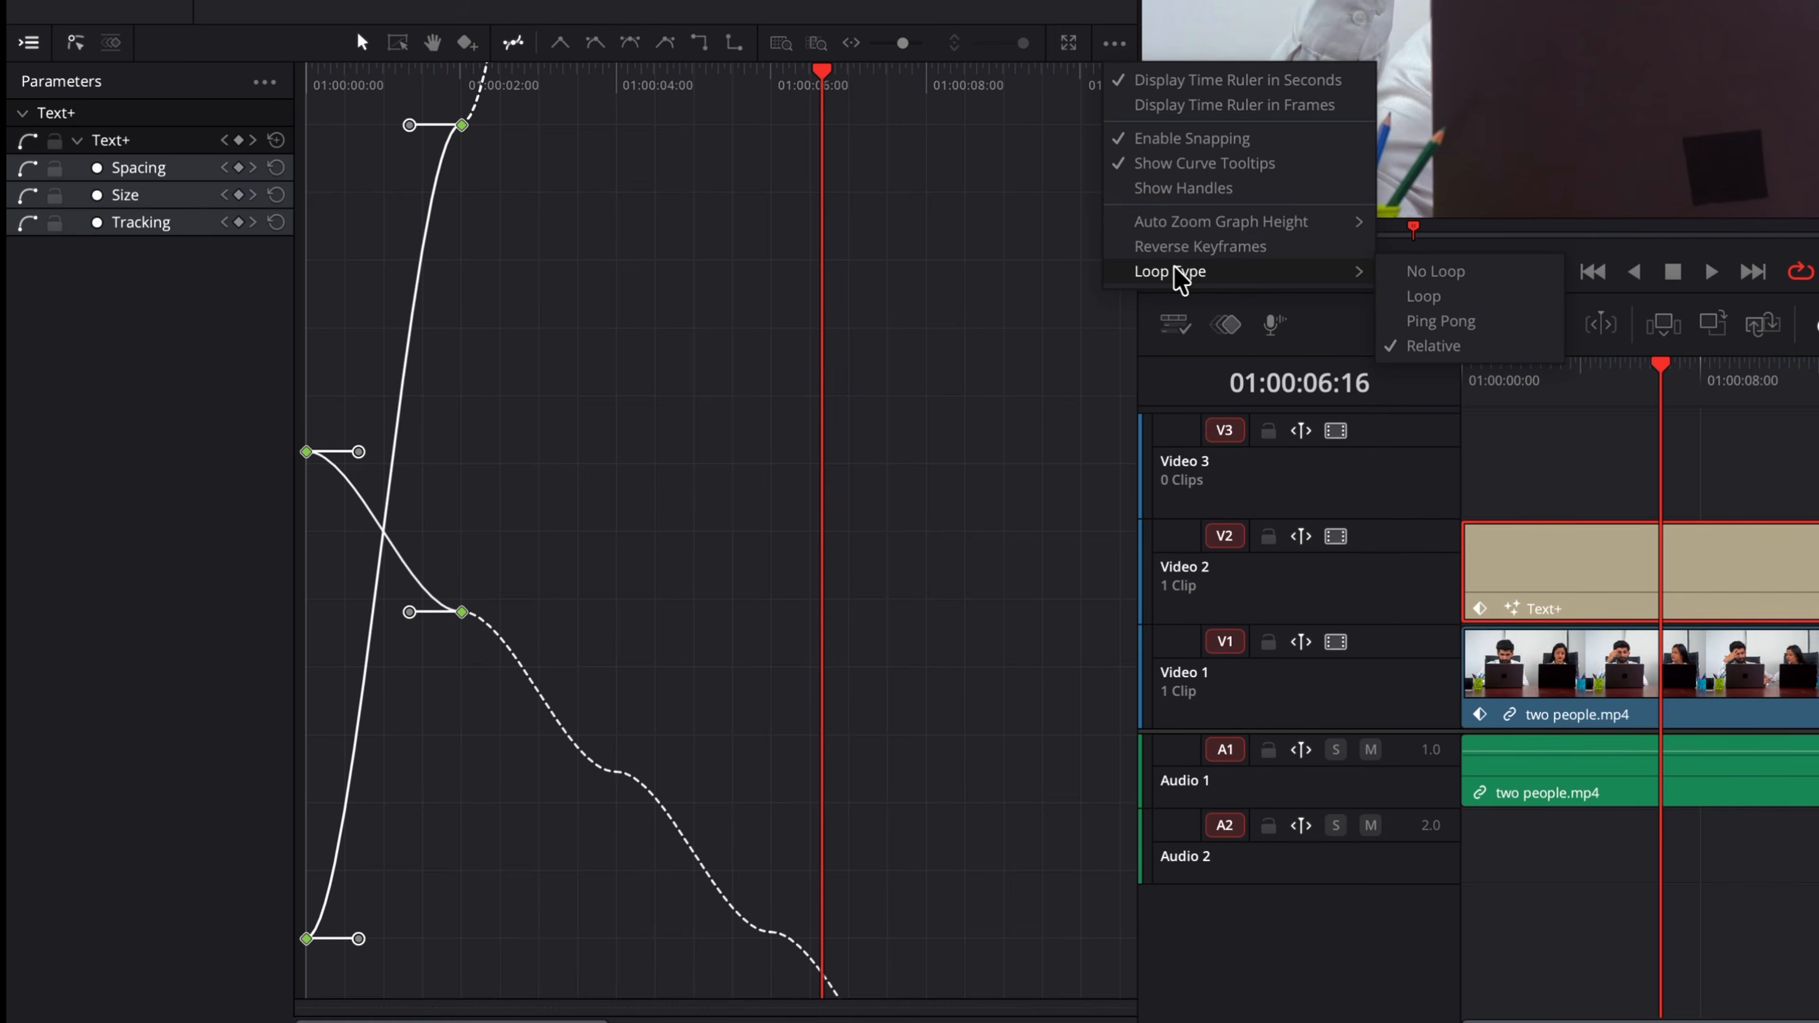
{"action": "left_click", "coordinate": [1490, 296]}
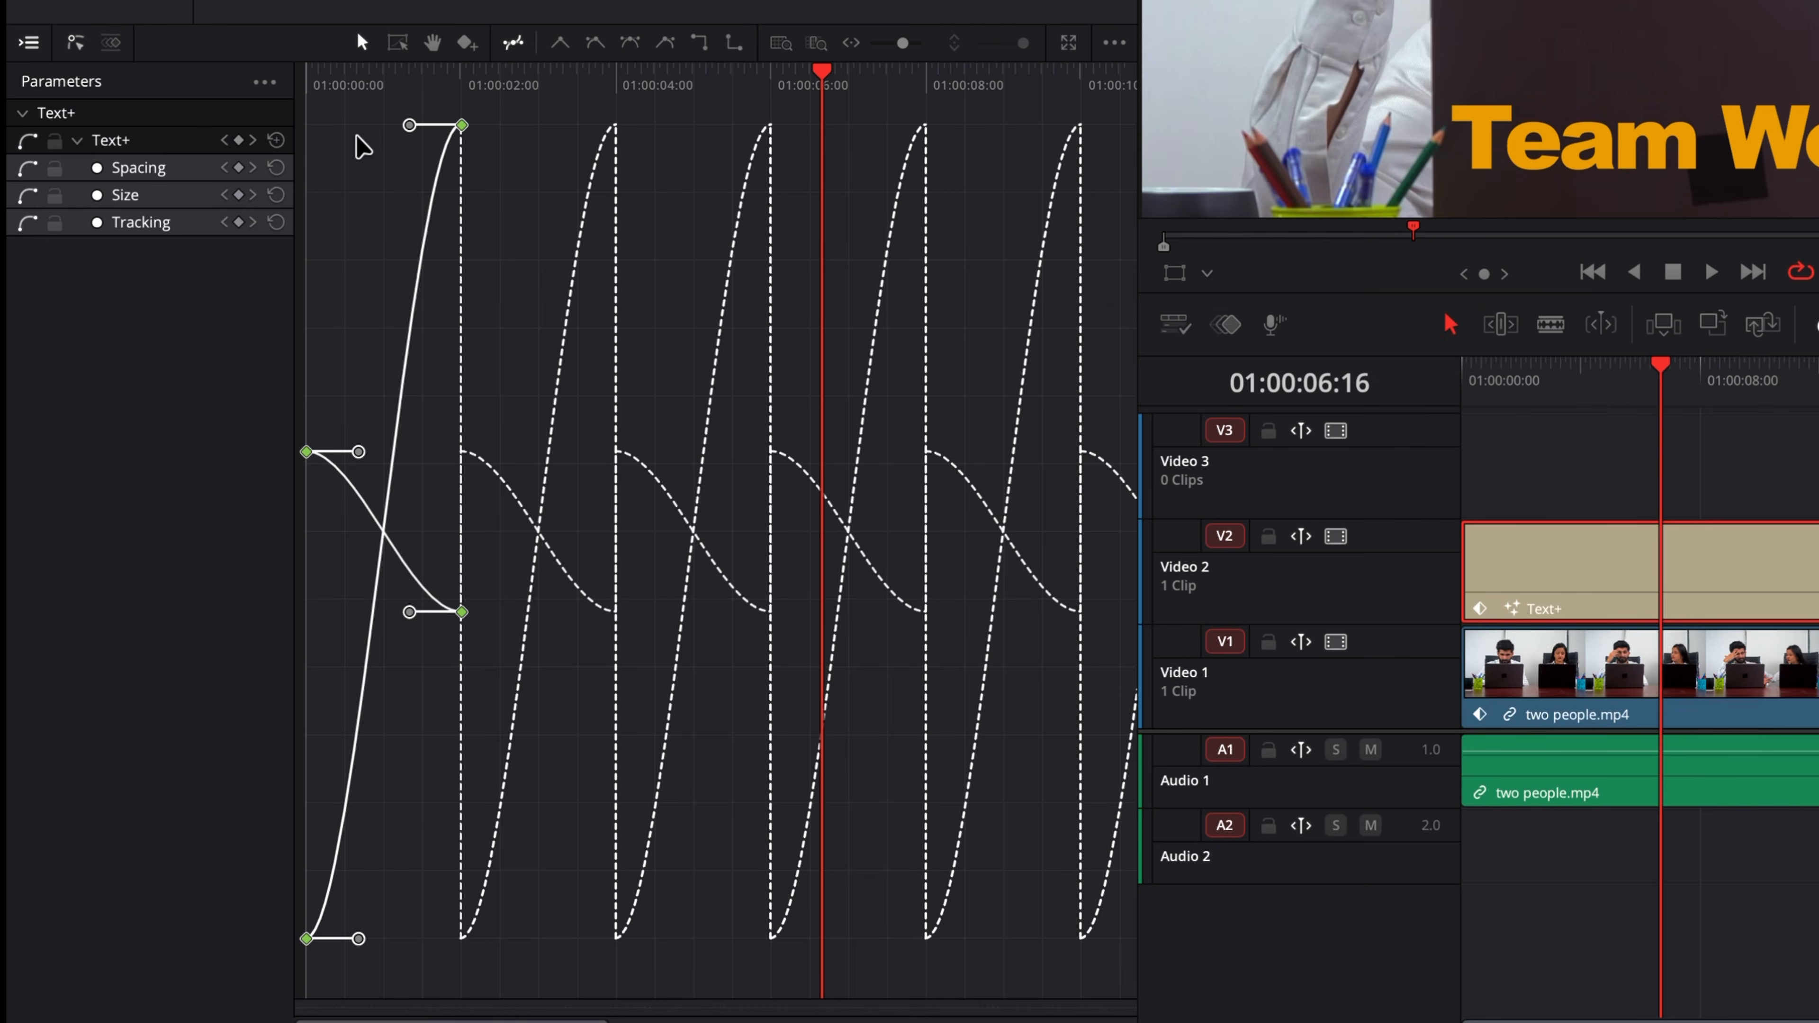
Step: Play the title from the start to review the looping animation
{"action": "left_click", "coordinate": [311, 77]}
{"action": "key", "text": "space"}
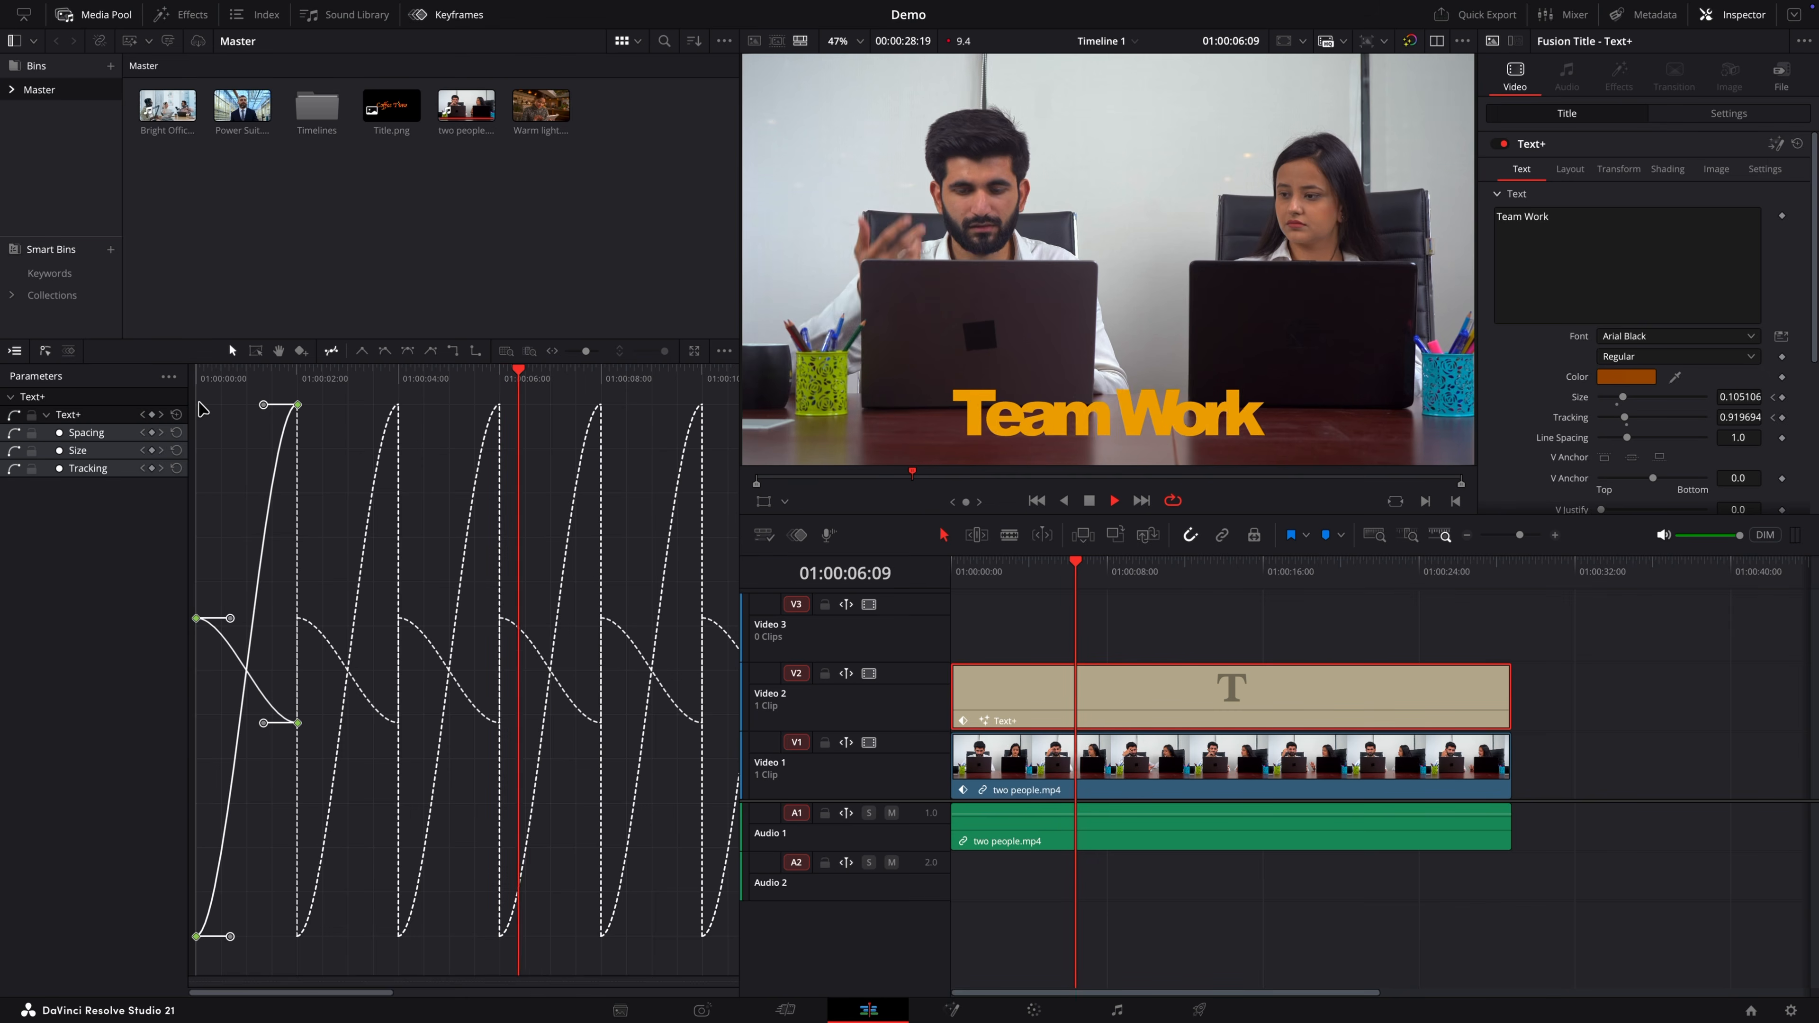
{"action": "key", "text": "space"}
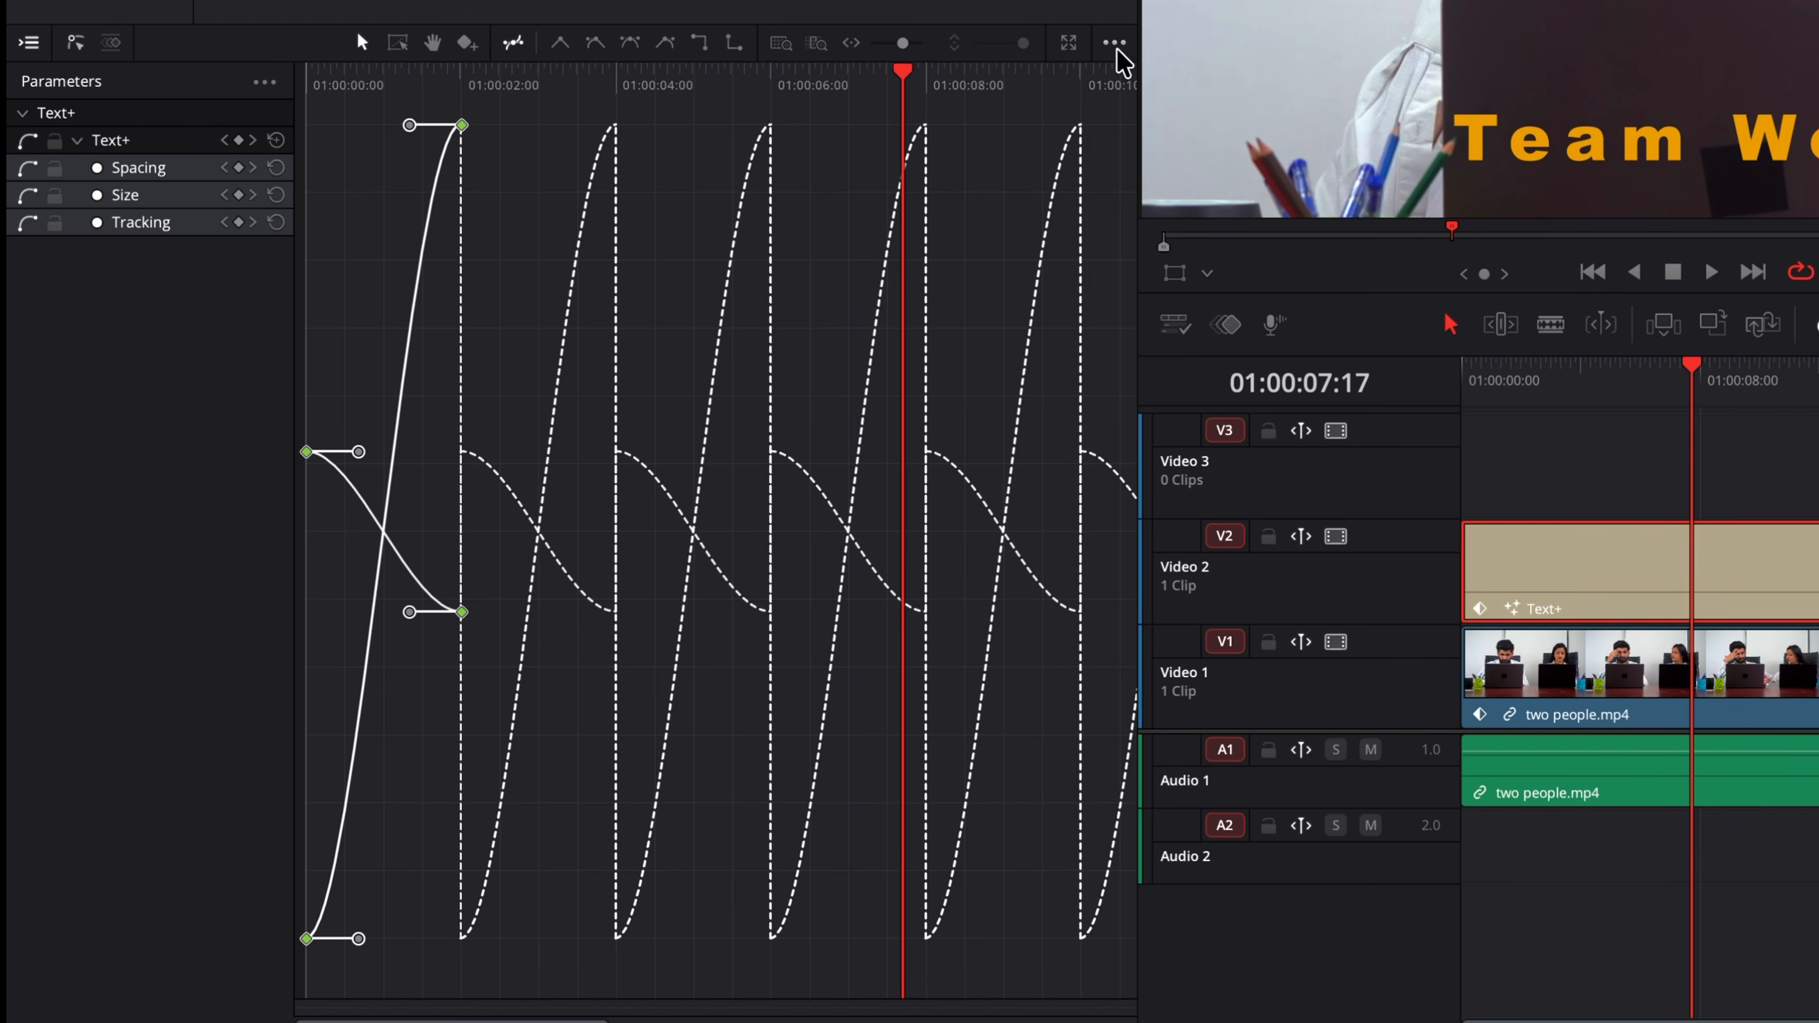
Step: Change the curve loop type to Ping Pong
{"action": "left_click", "coordinate": [1114, 44]}
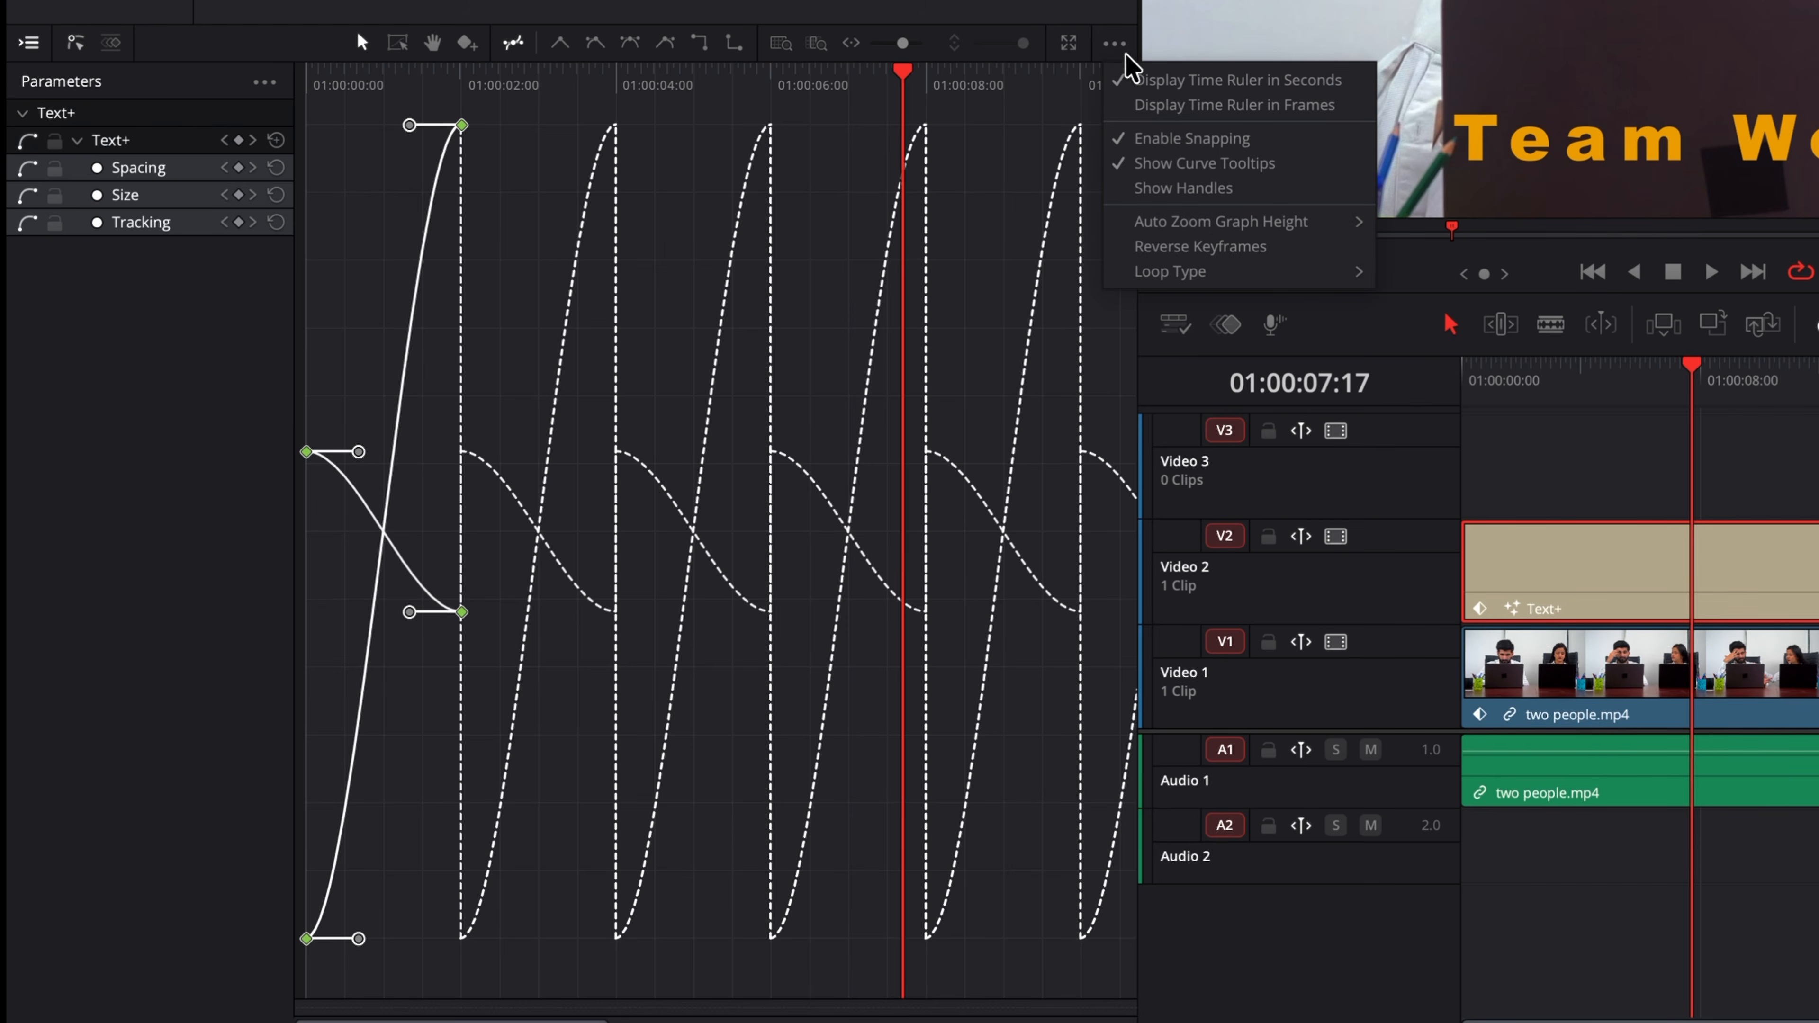
{"action": "mouse_move", "coordinate": [1323, 279]}
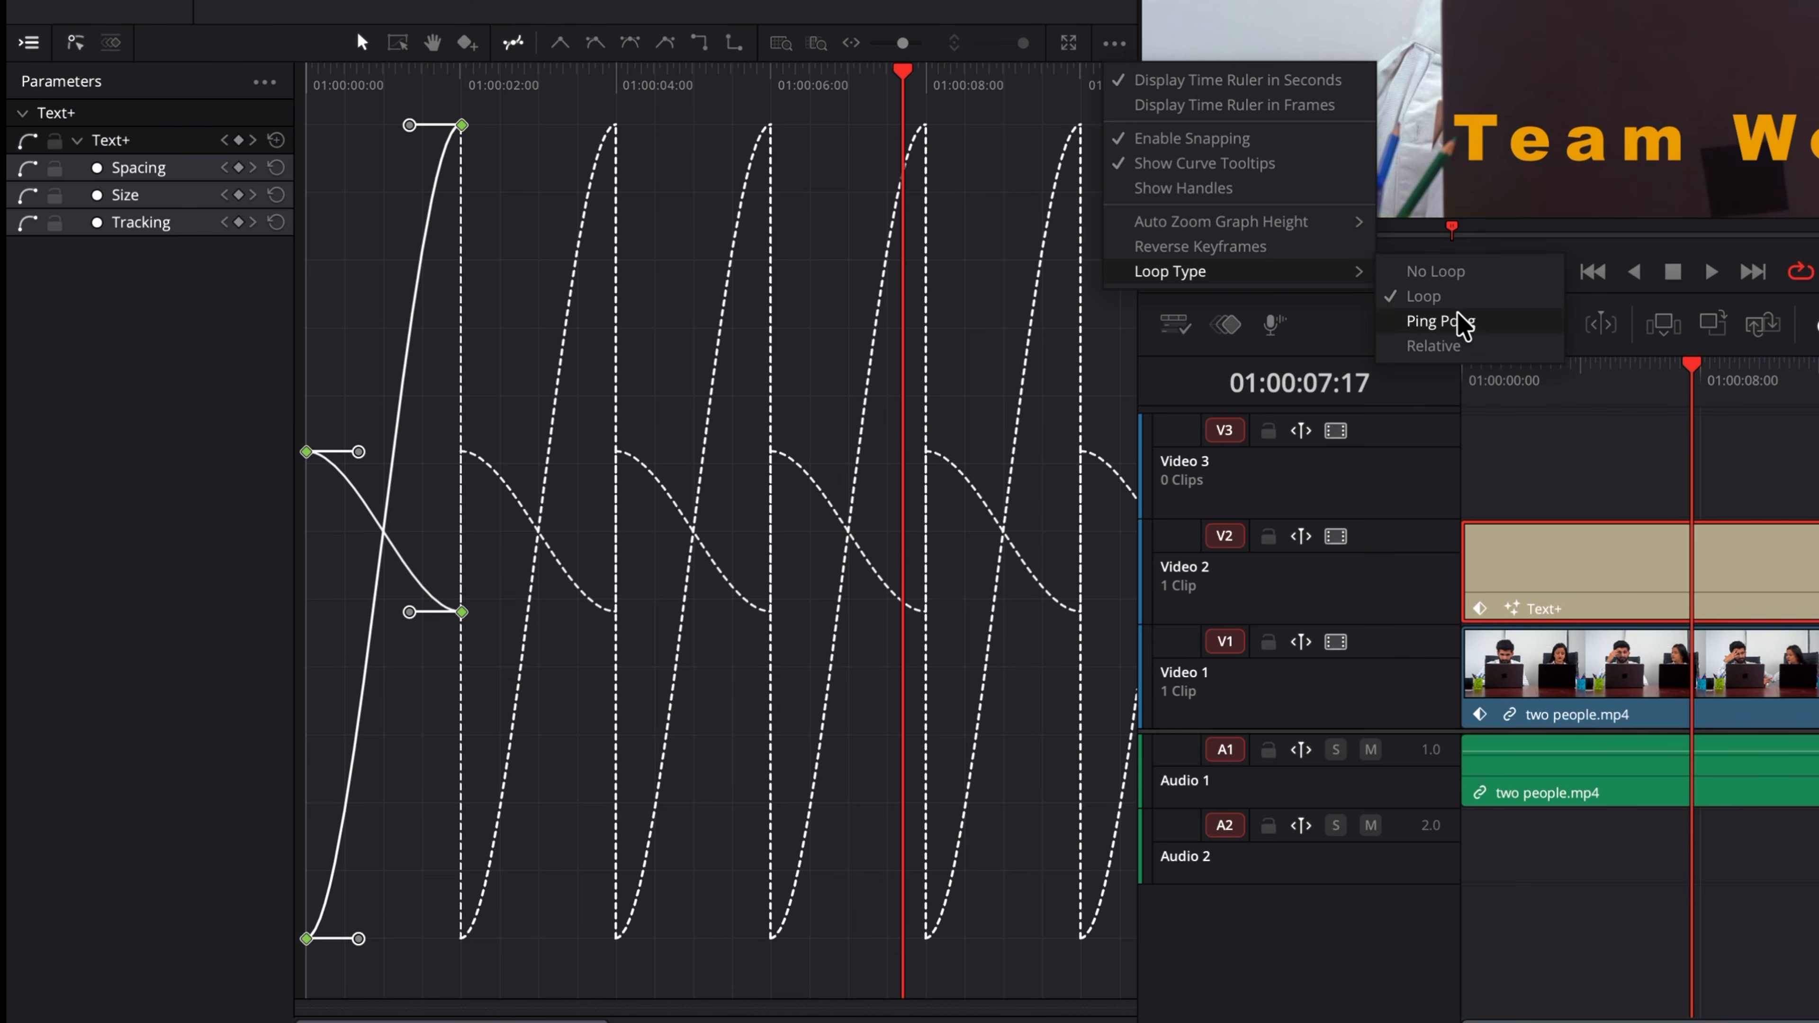
{"action": "left_click", "coordinate": [1439, 322]}
Step: Play the title from the start to review the ping-pong animation
{"action": "left_click", "coordinate": [320, 87]}
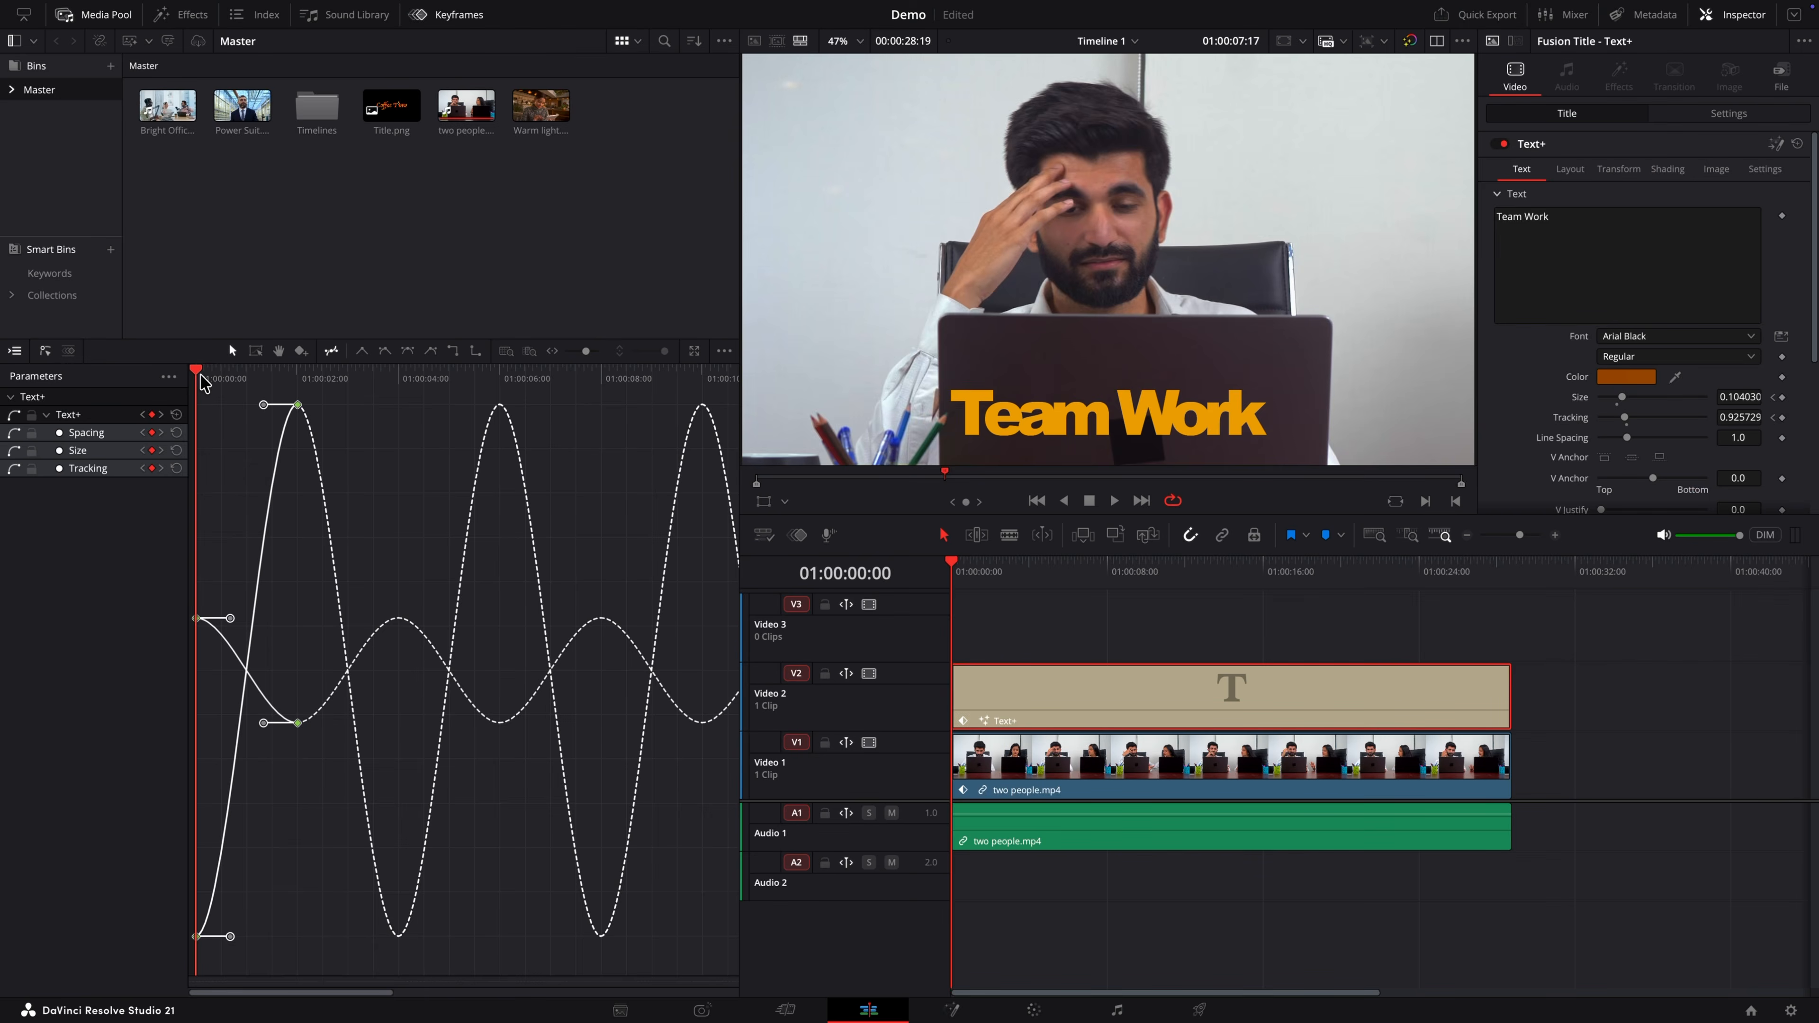
{"action": "key", "text": "space"}
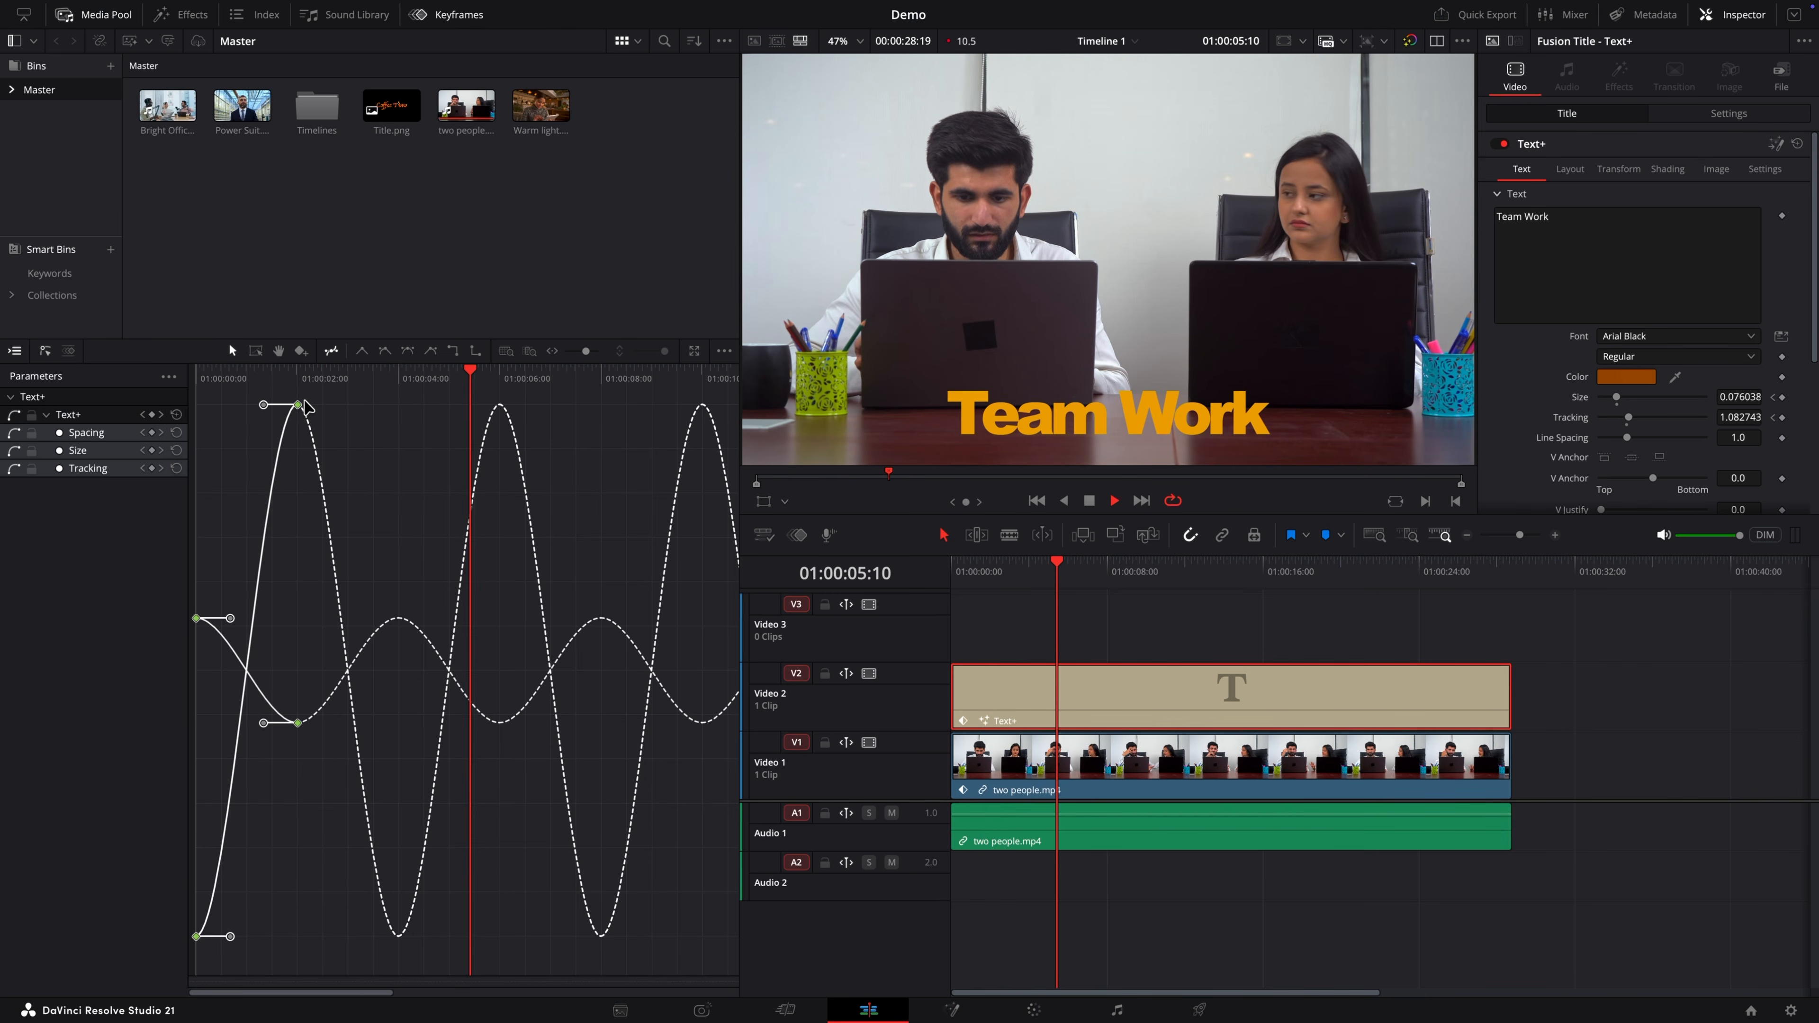
{"action": "key", "text": "space"}
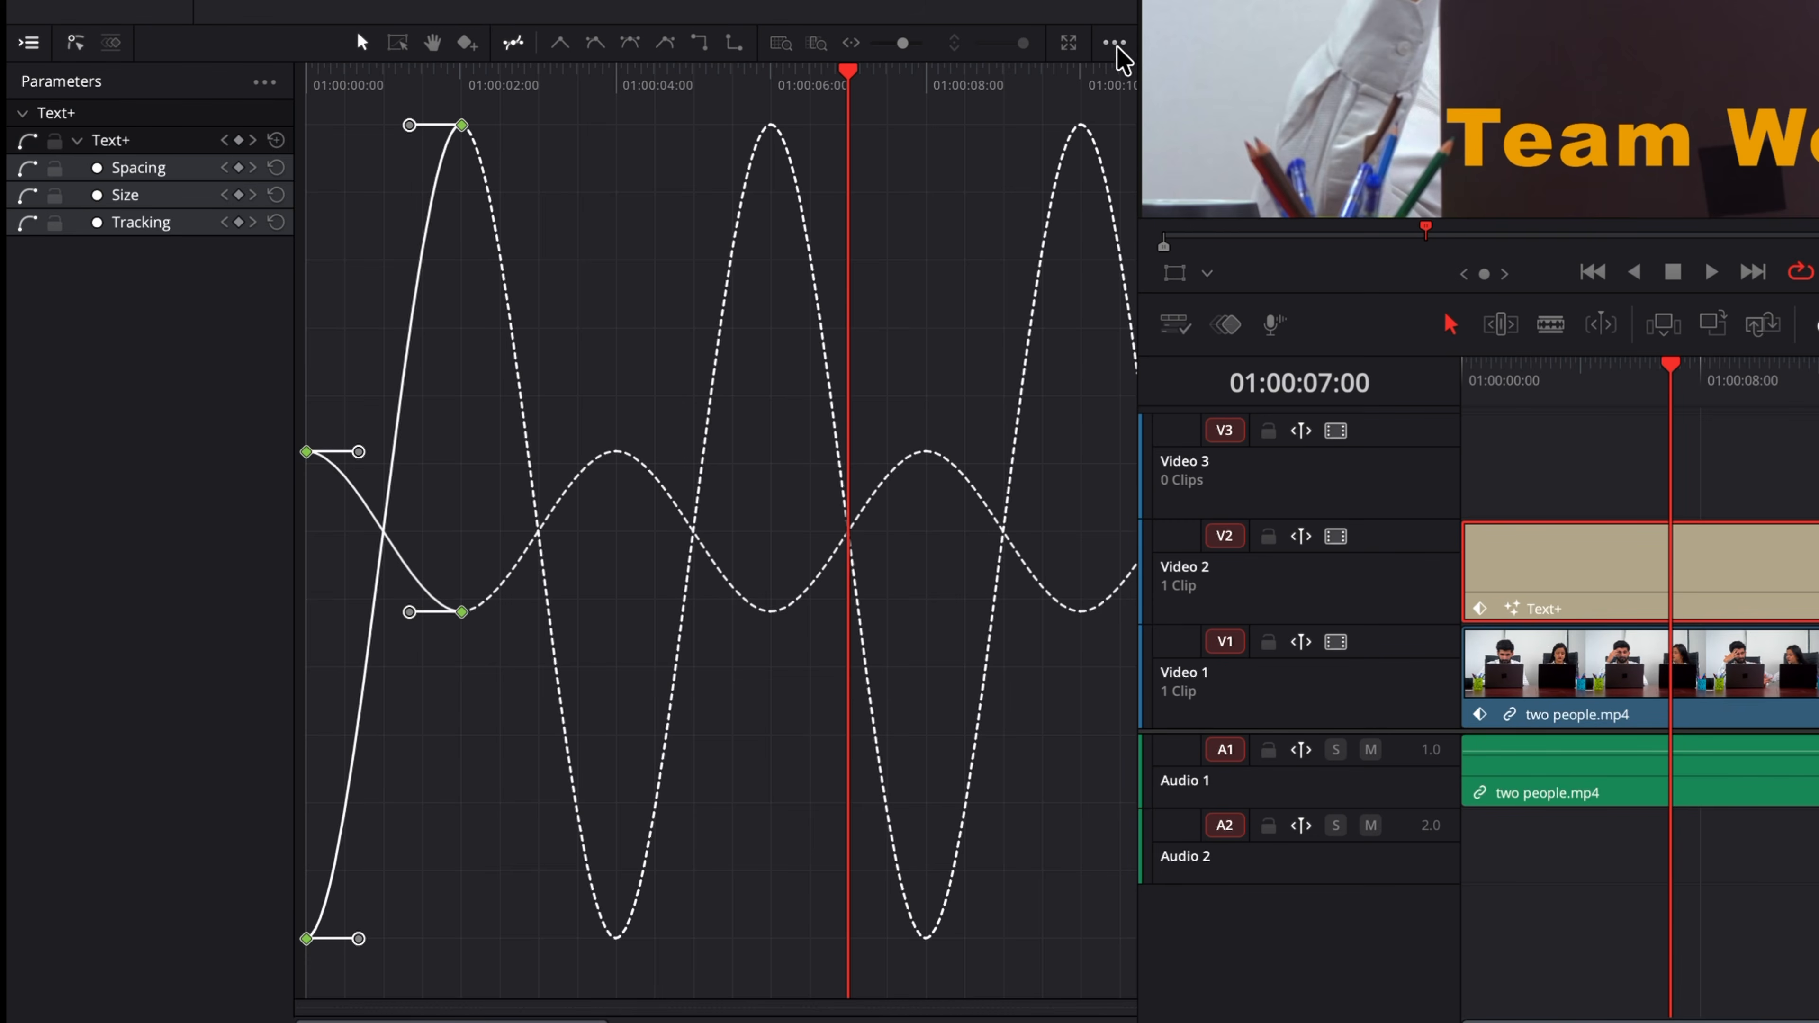
Step: Set the curve loop type to No Loop
{"action": "left_click", "coordinate": [1115, 46]}
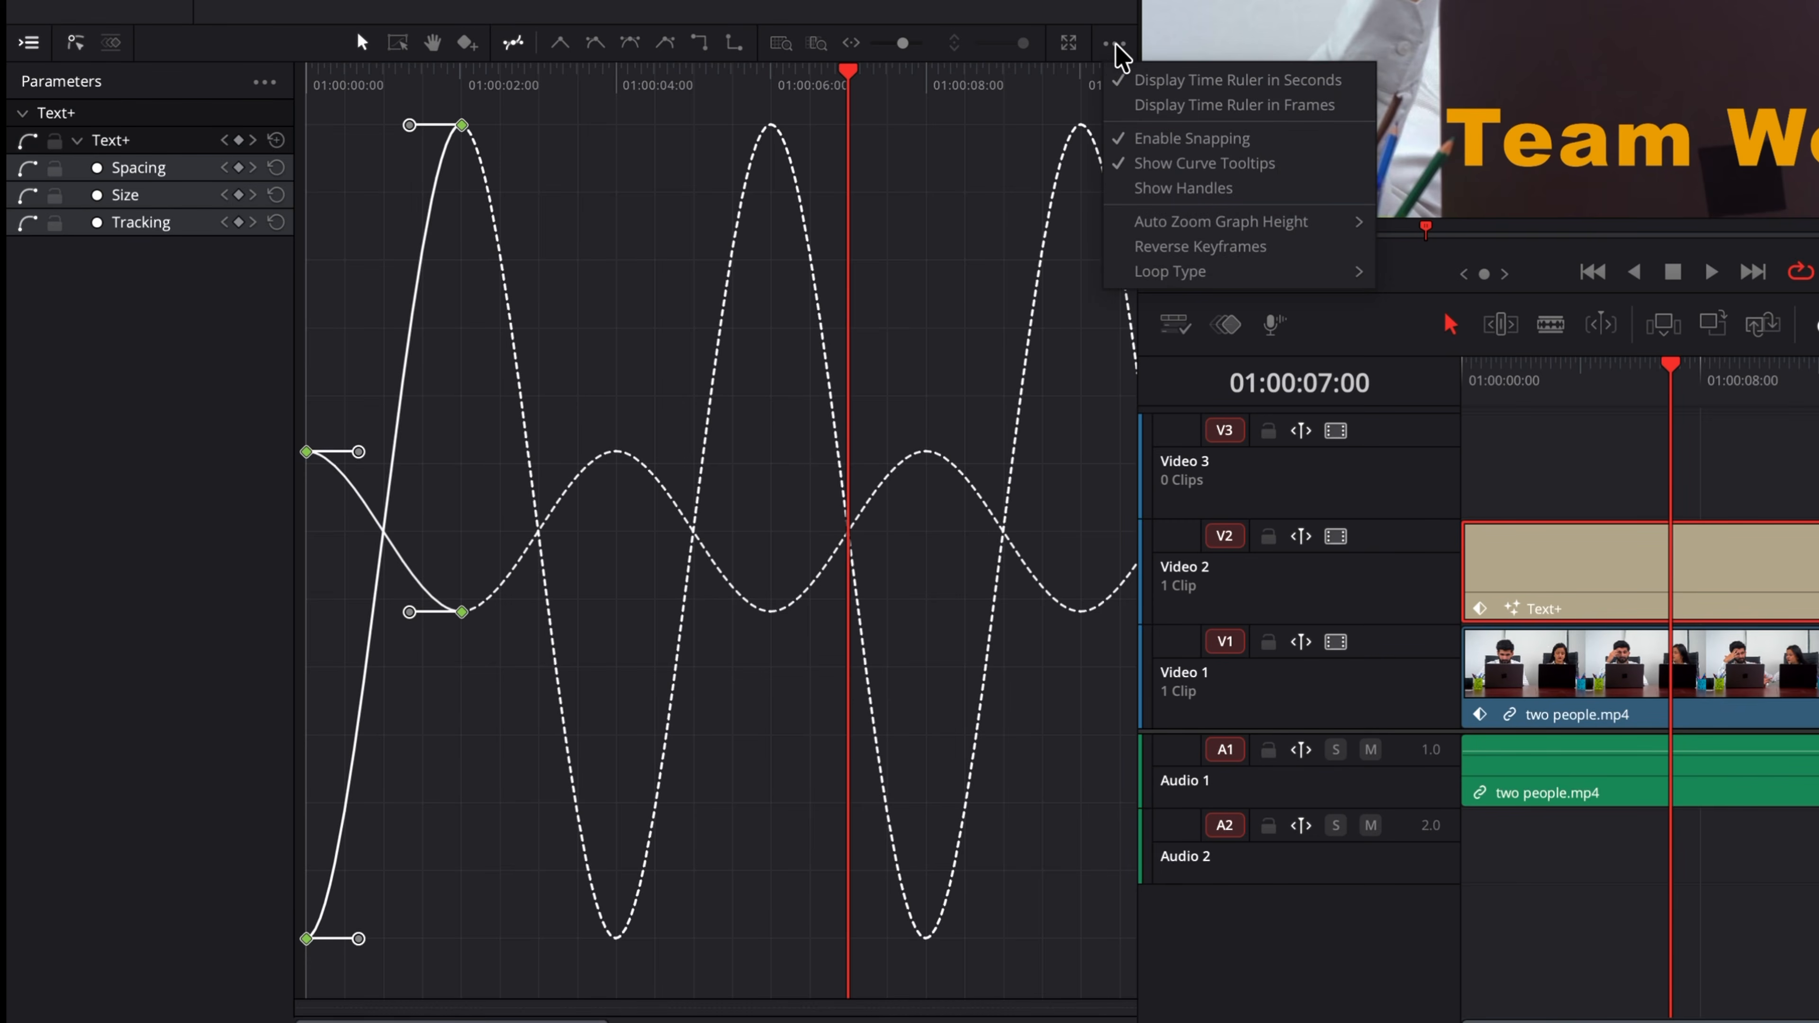
{"action": "mouse_move", "coordinate": [1297, 269]}
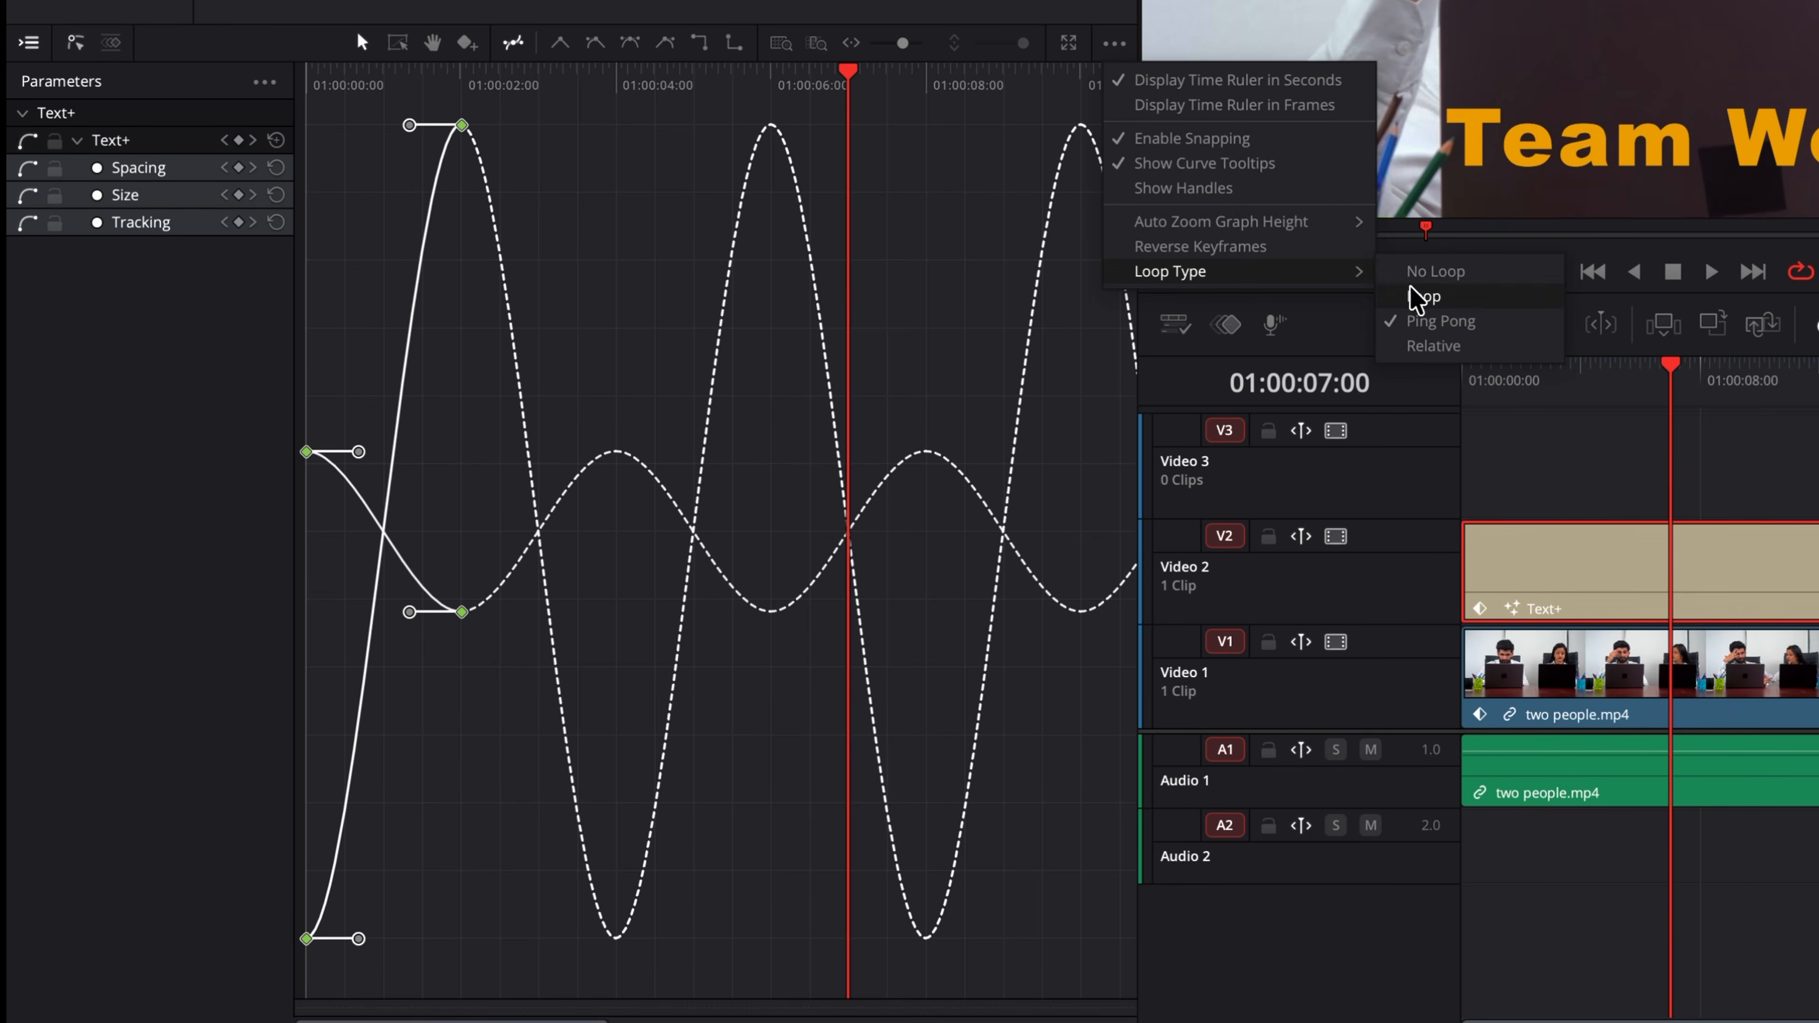
{"action": "left_click", "coordinate": [1430, 273]}
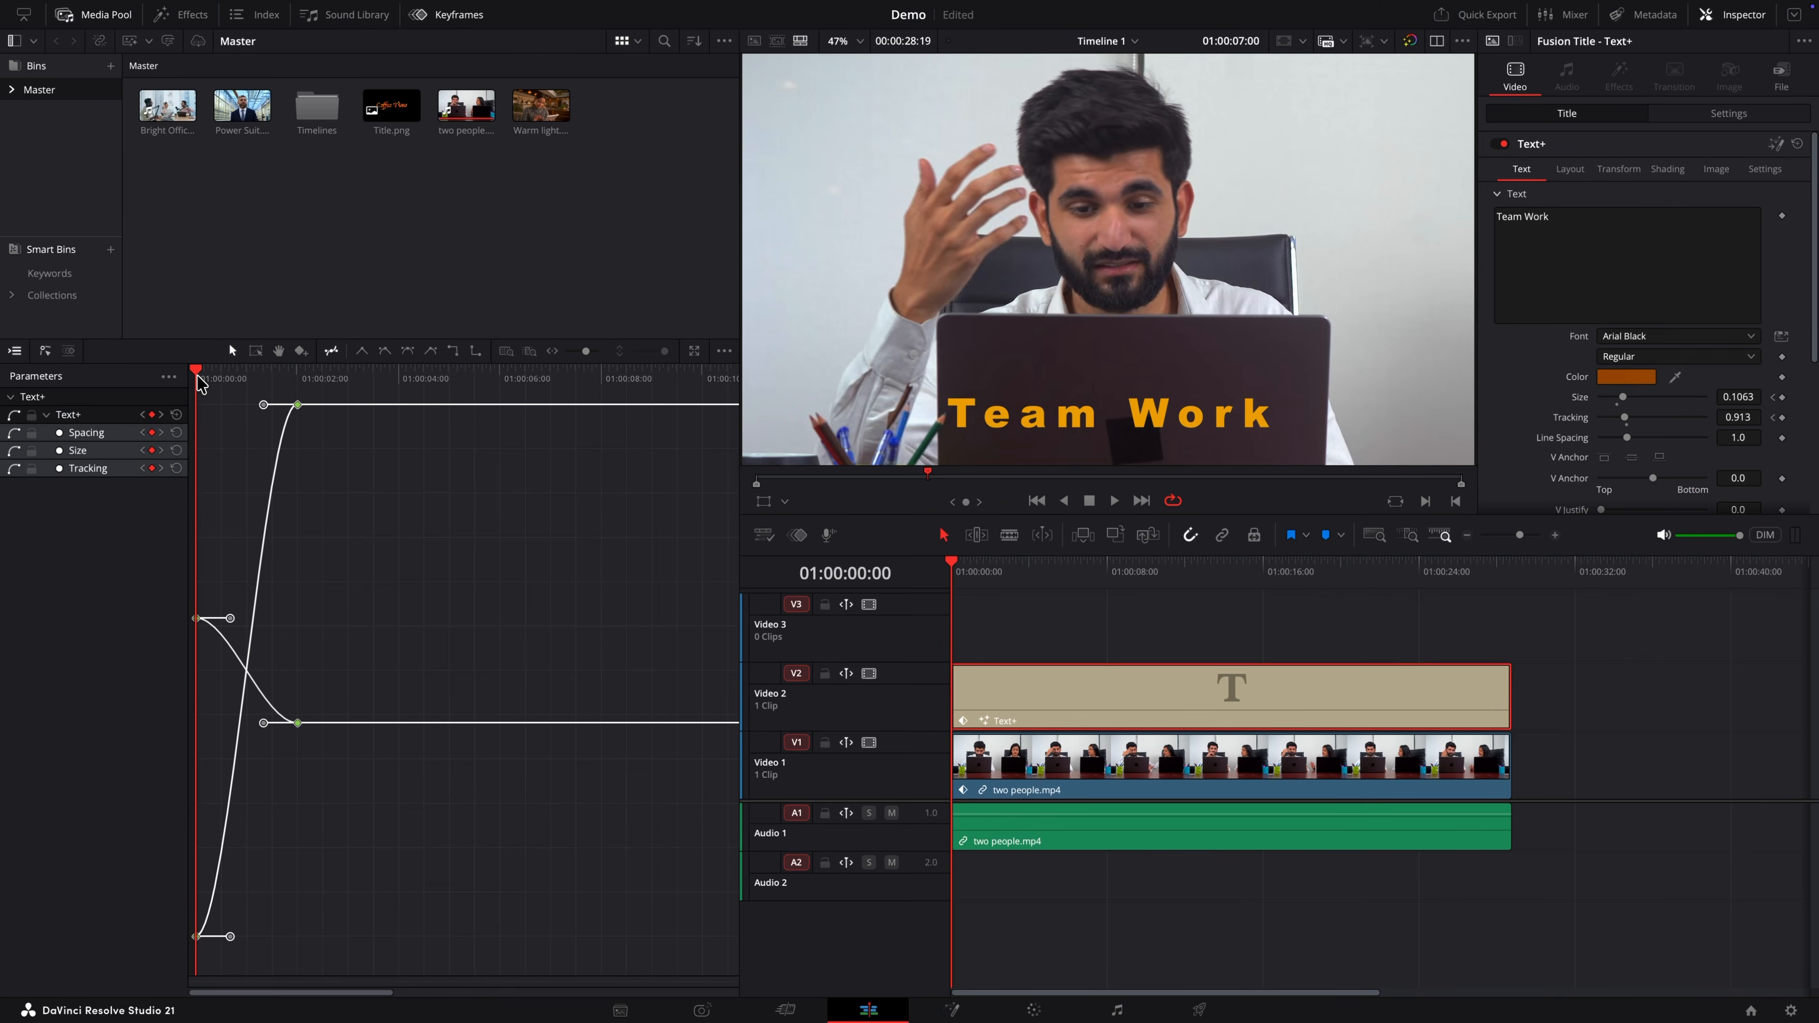
Step: Play the title from the start to review it without looping
{"action": "key", "text": "Home"}
{"action": "key", "text": "space"}
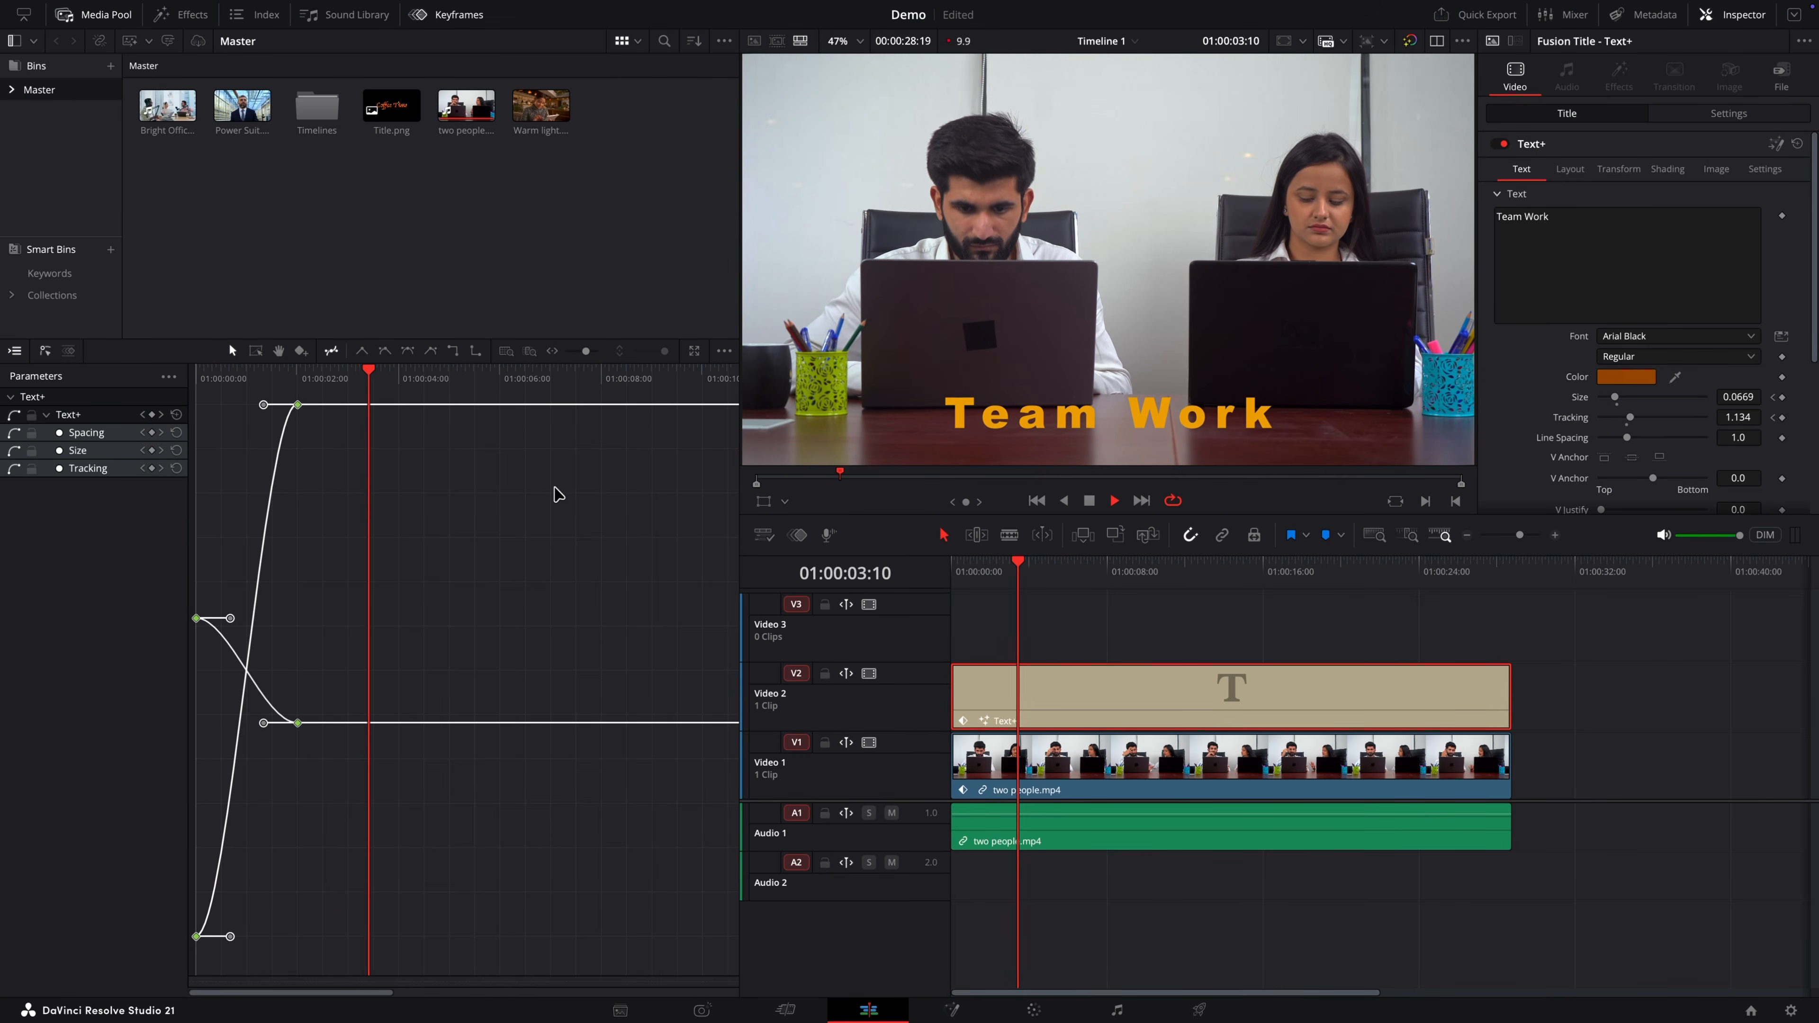
{"action": "key", "text": "space"}
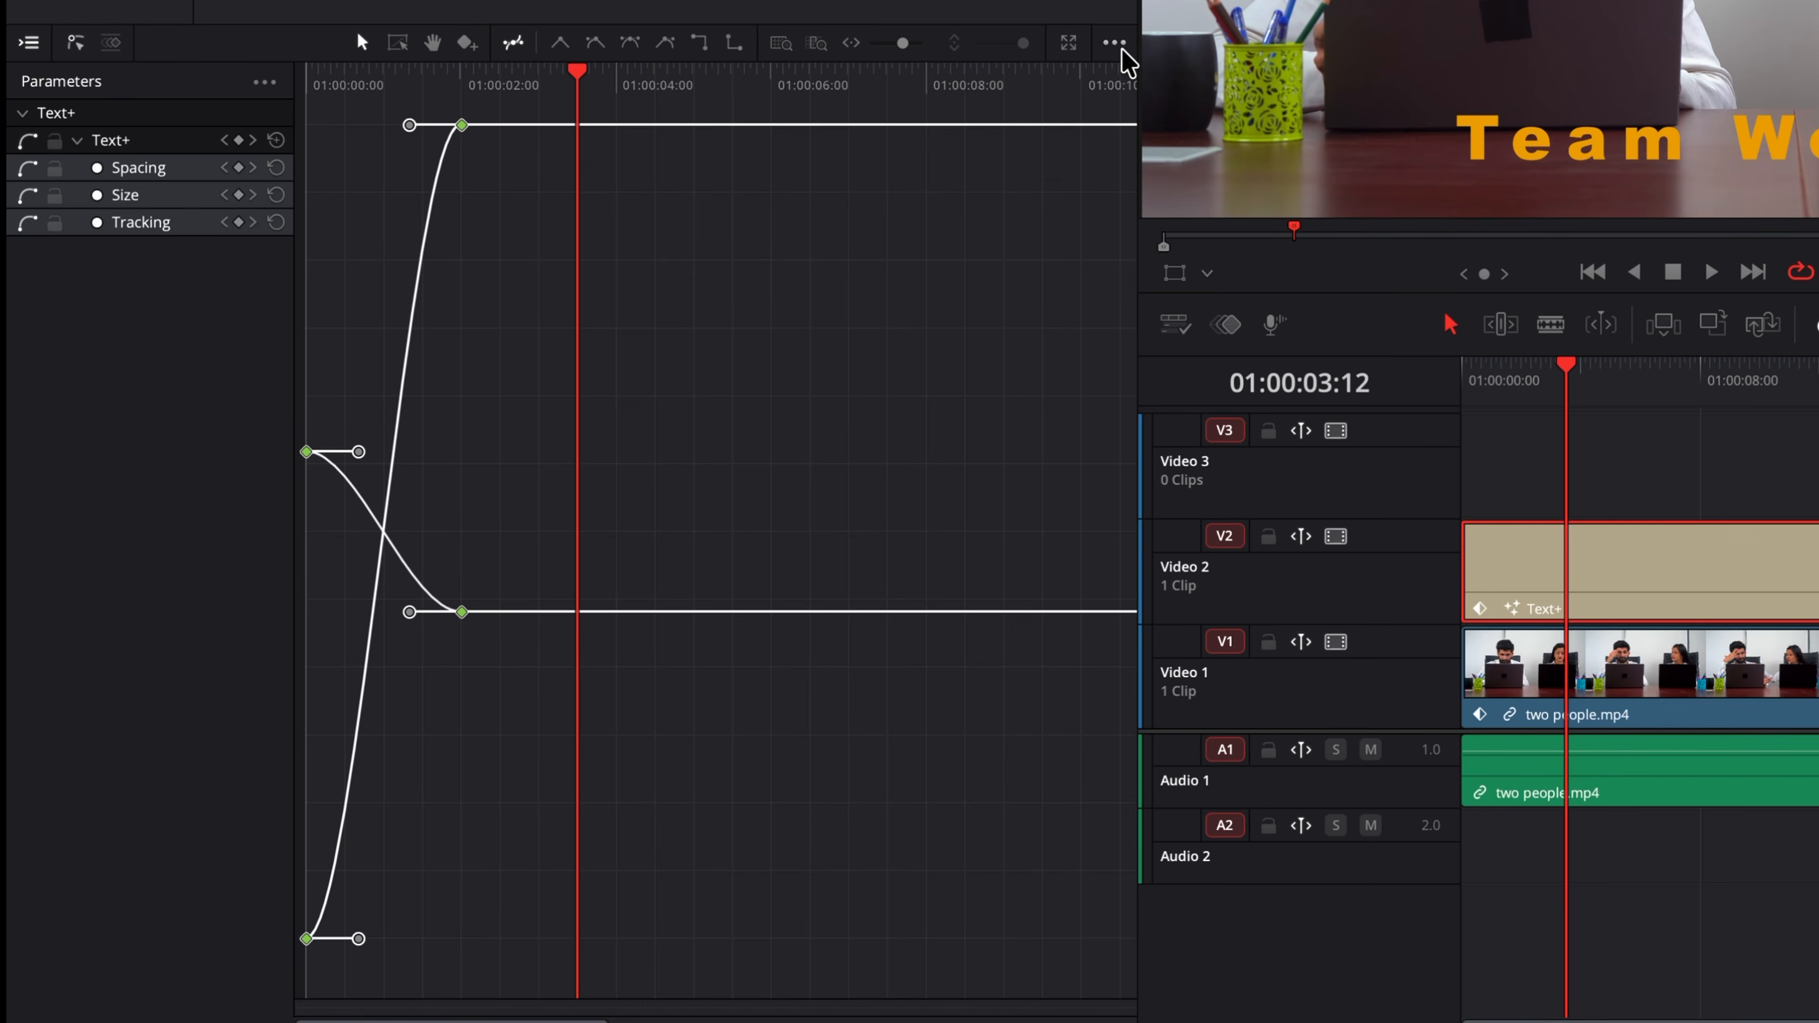
Step: Set the curve loop type back to Ping Pong
{"action": "left_click", "coordinate": [1117, 44]}
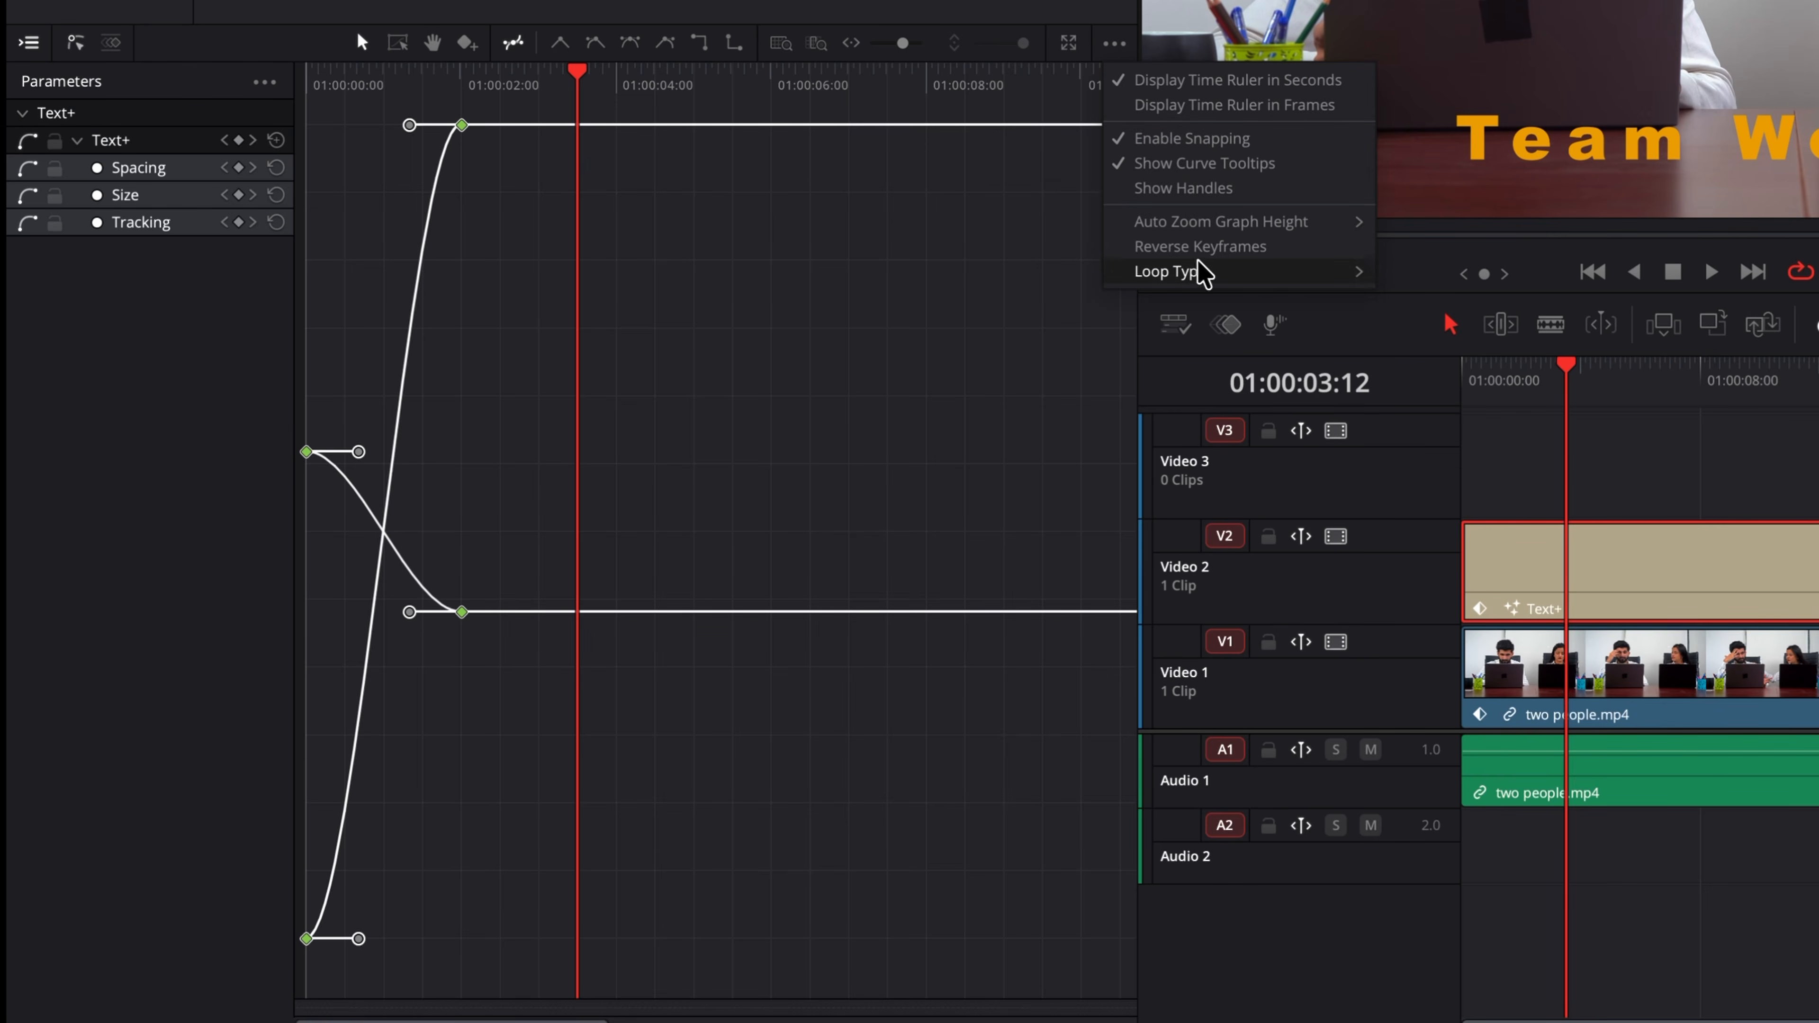
{"action": "mouse_move", "coordinate": [1203, 271]}
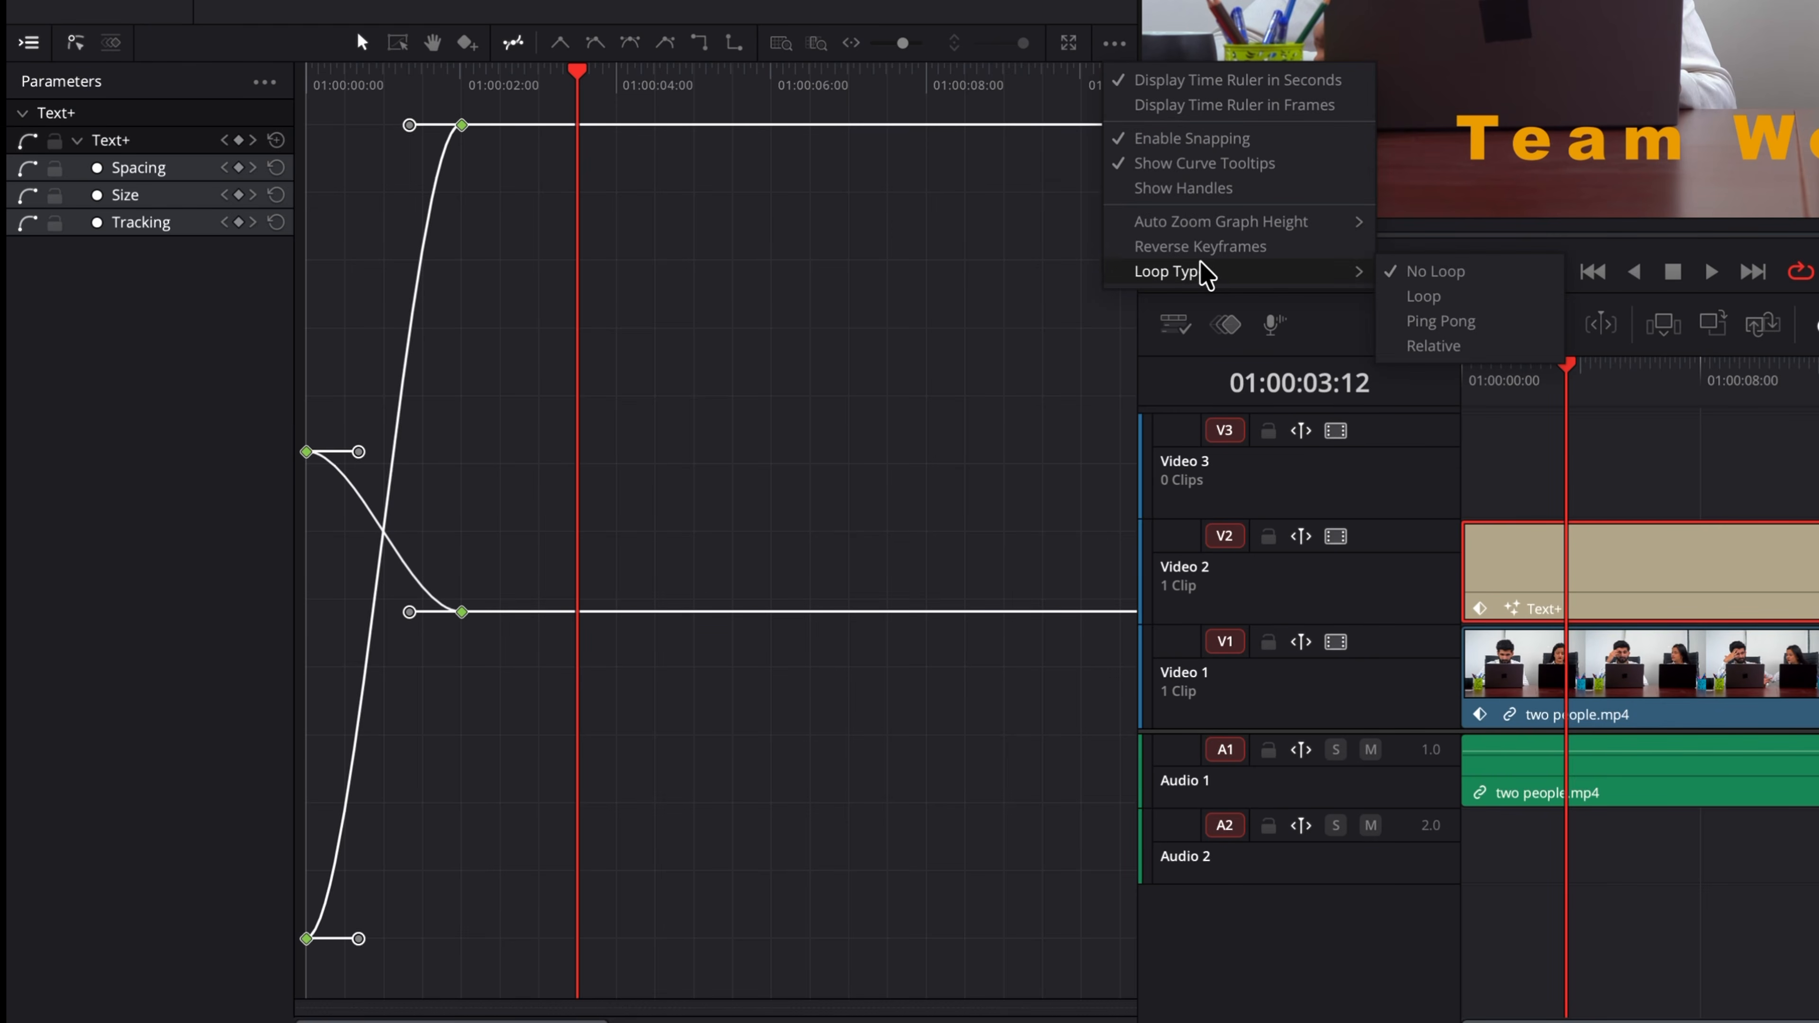
{"action": "left_click", "coordinate": [1488, 324]}
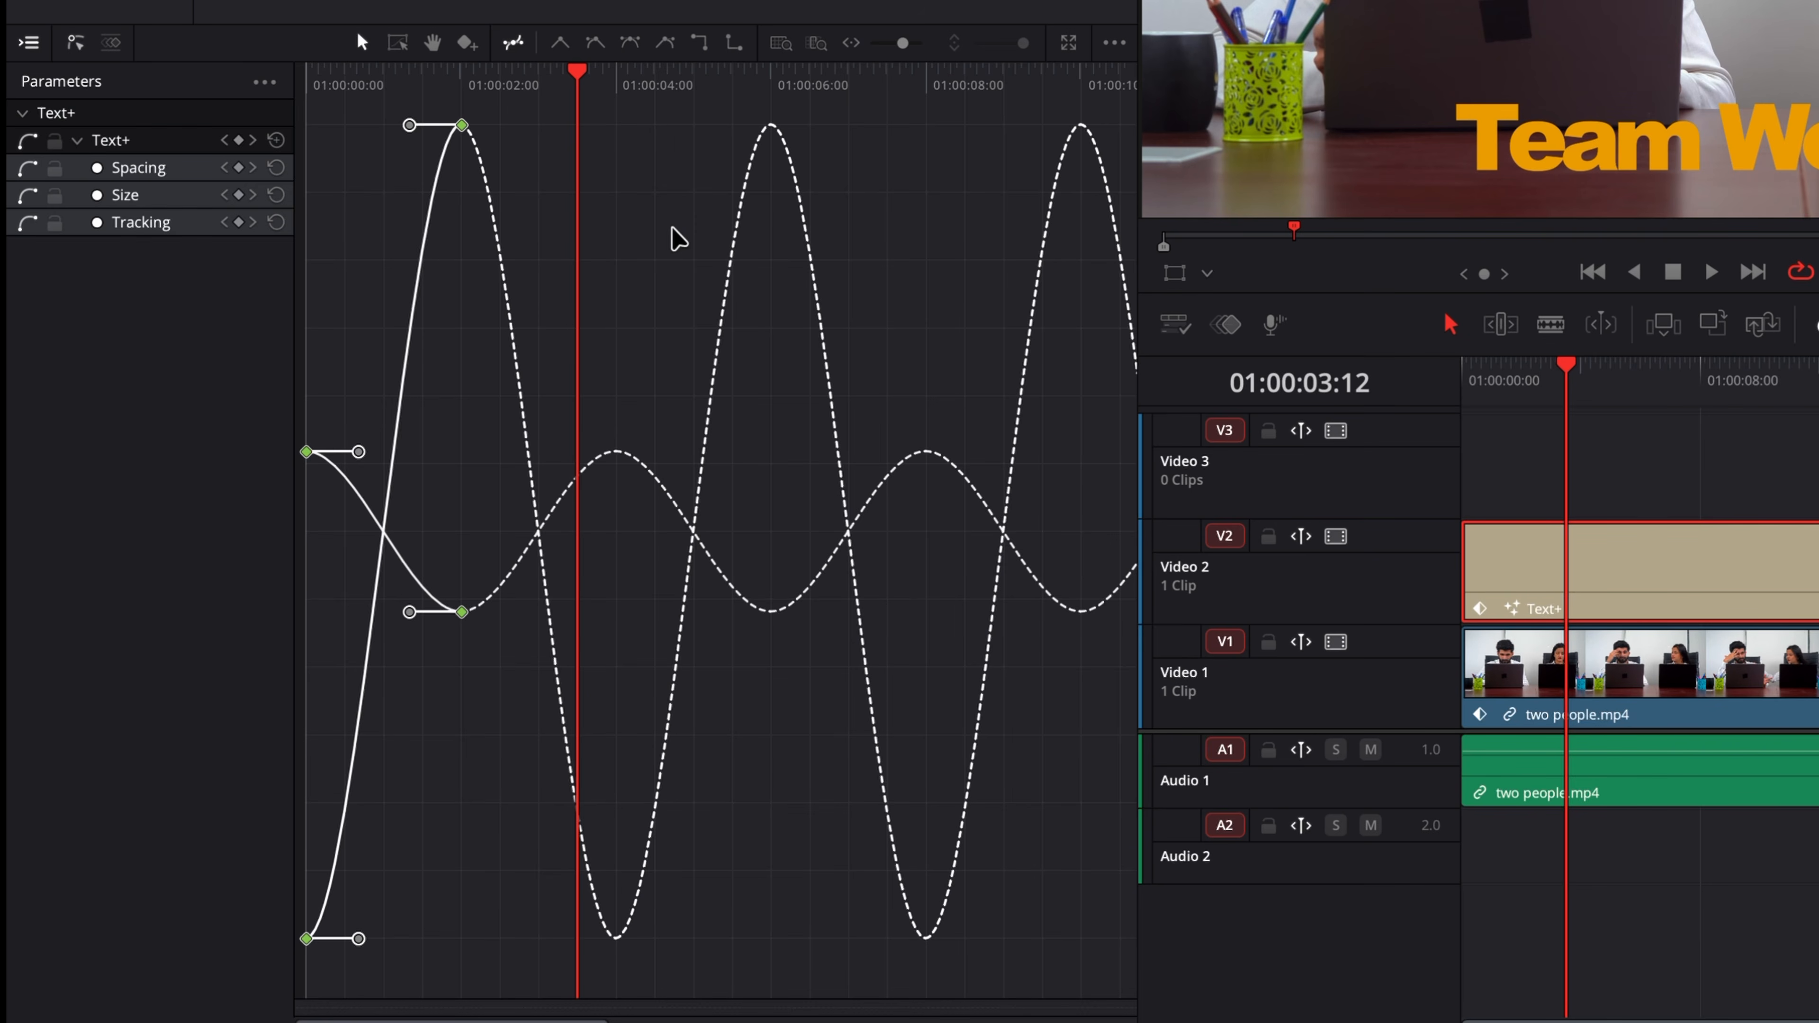
Step: Zoom into the graph, isolate the Size curve and raise its first keyframe
{"action": "left_click_drag", "start_coordinate": [580, 72], "coordinate": [306, 71]}
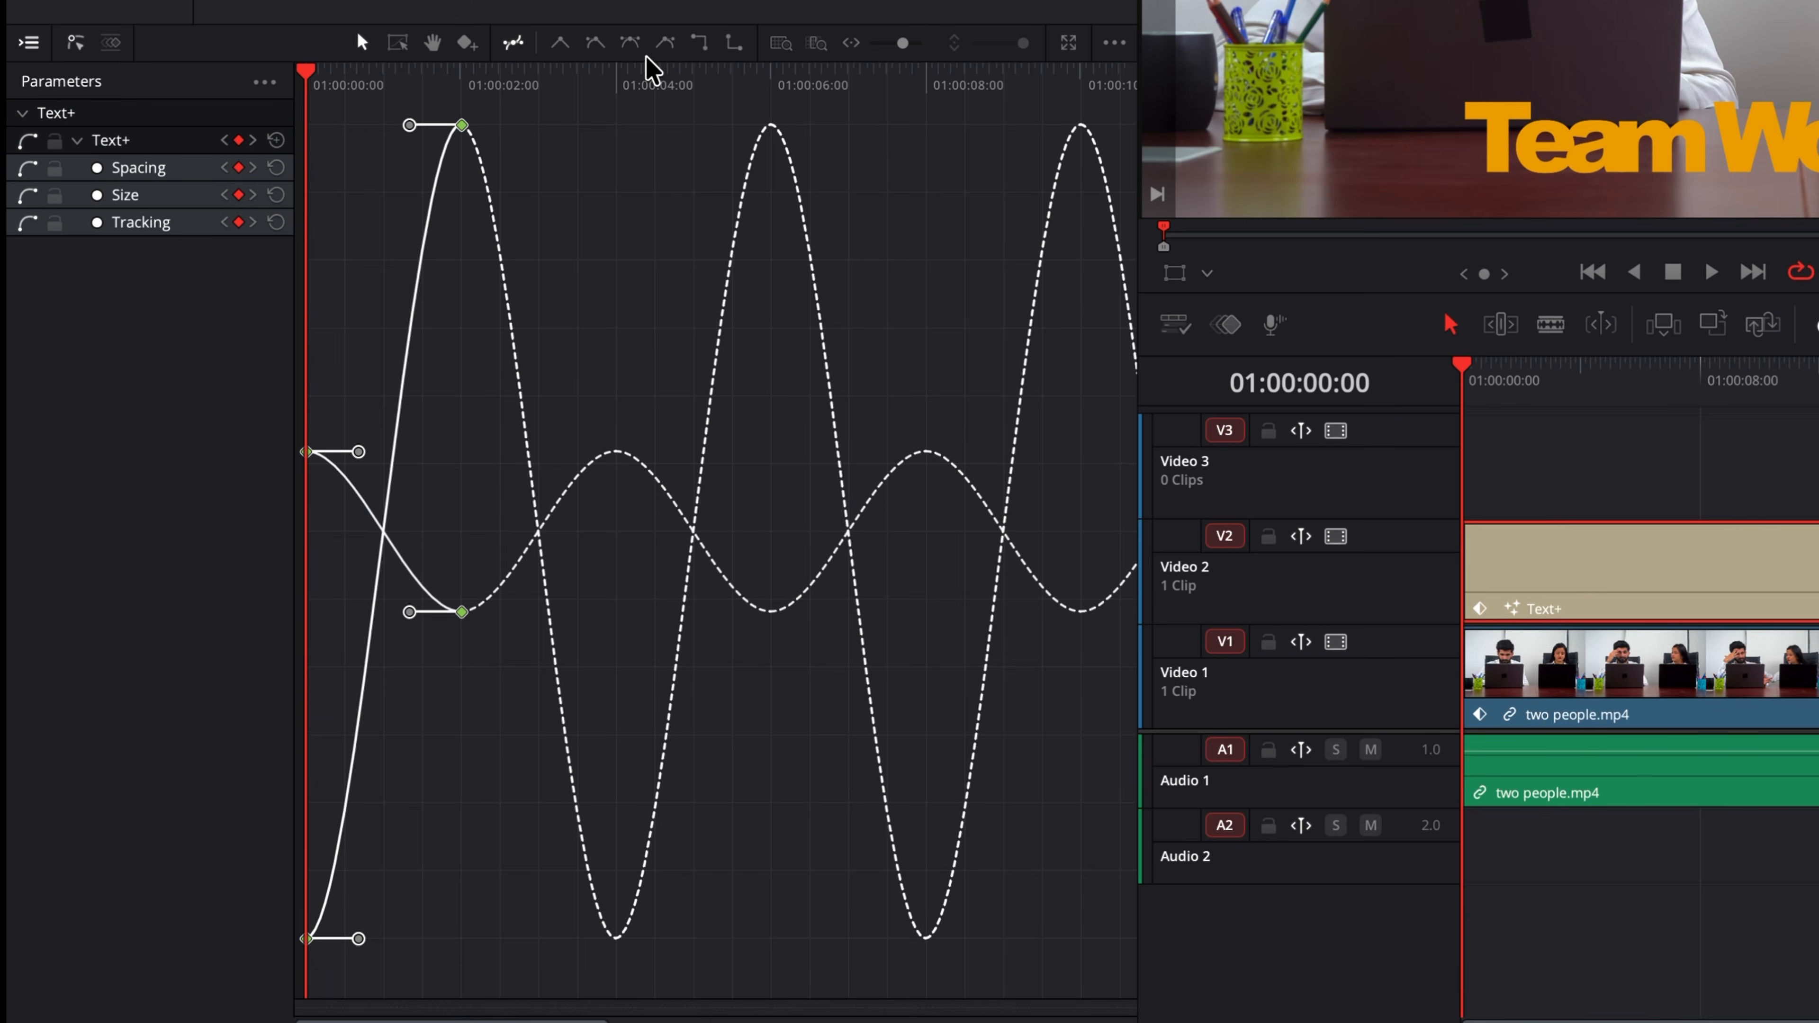
{"action": "left_click", "coordinate": [820, 43]}
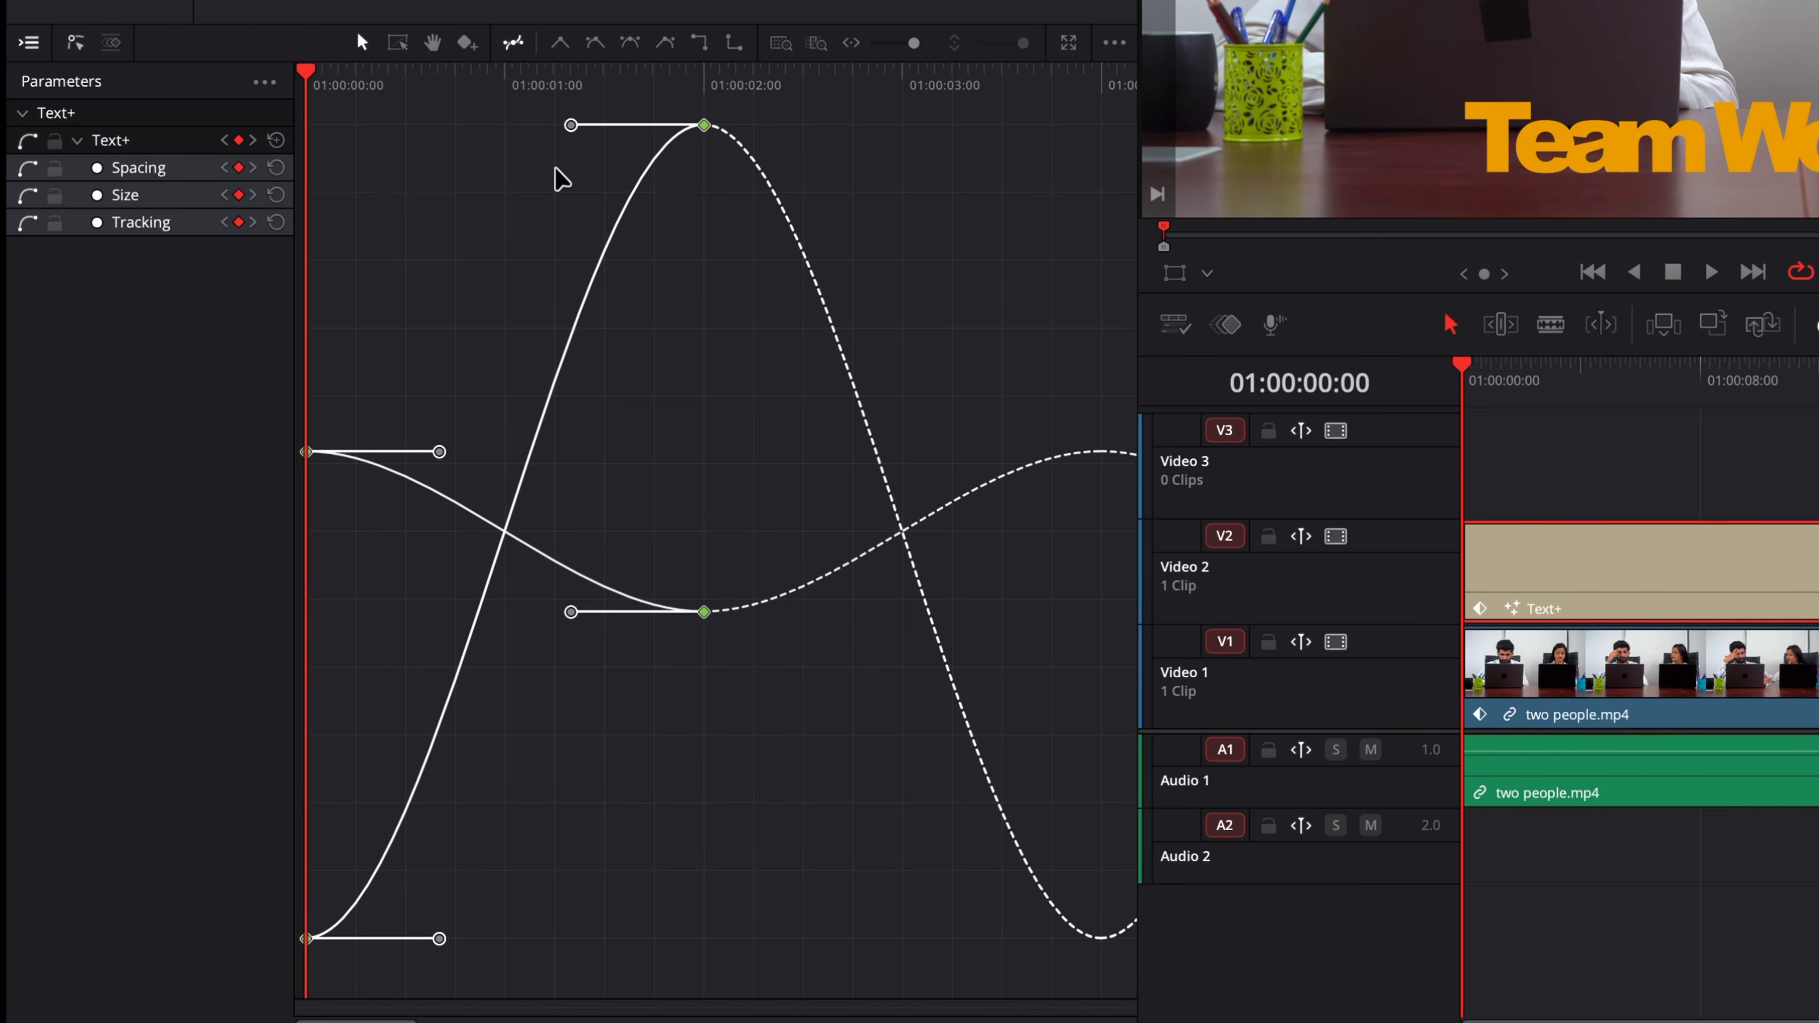
{"action": "left_click", "coordinate": [29, 196]}
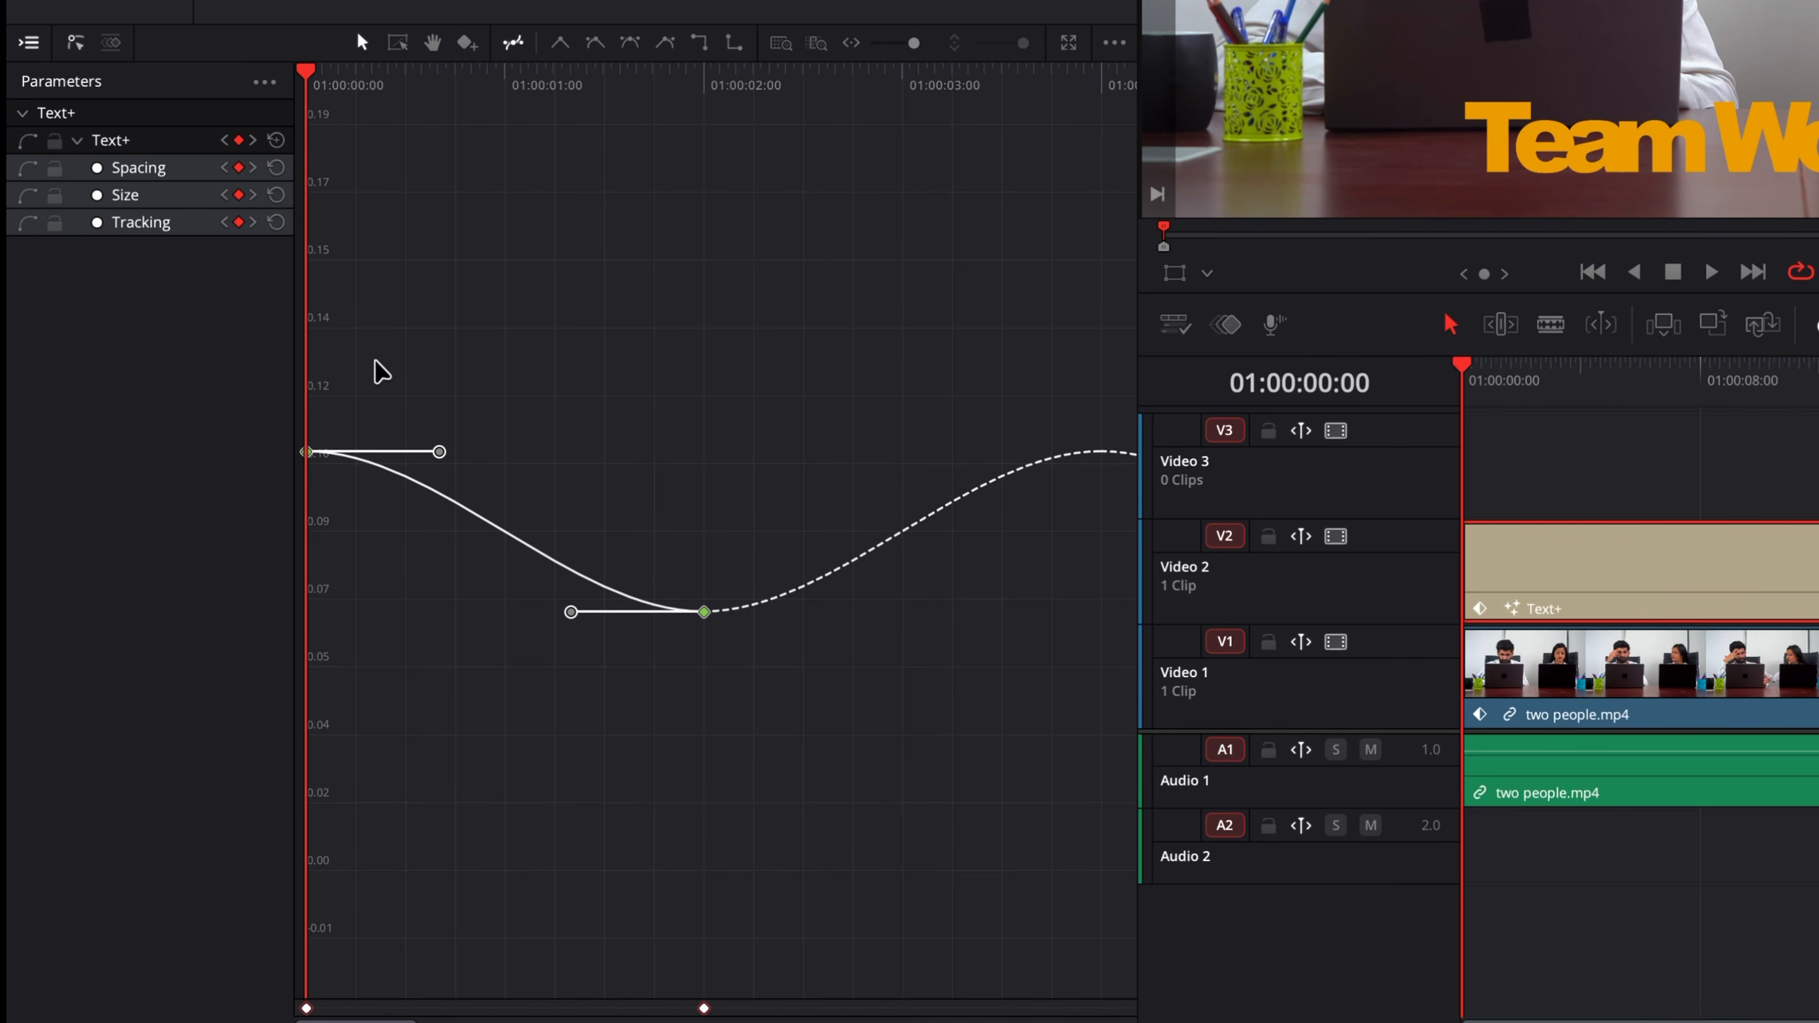
{"action": "left_click_drag", "start_coordinate": [307, 454], "coordinate": [305, 318]}
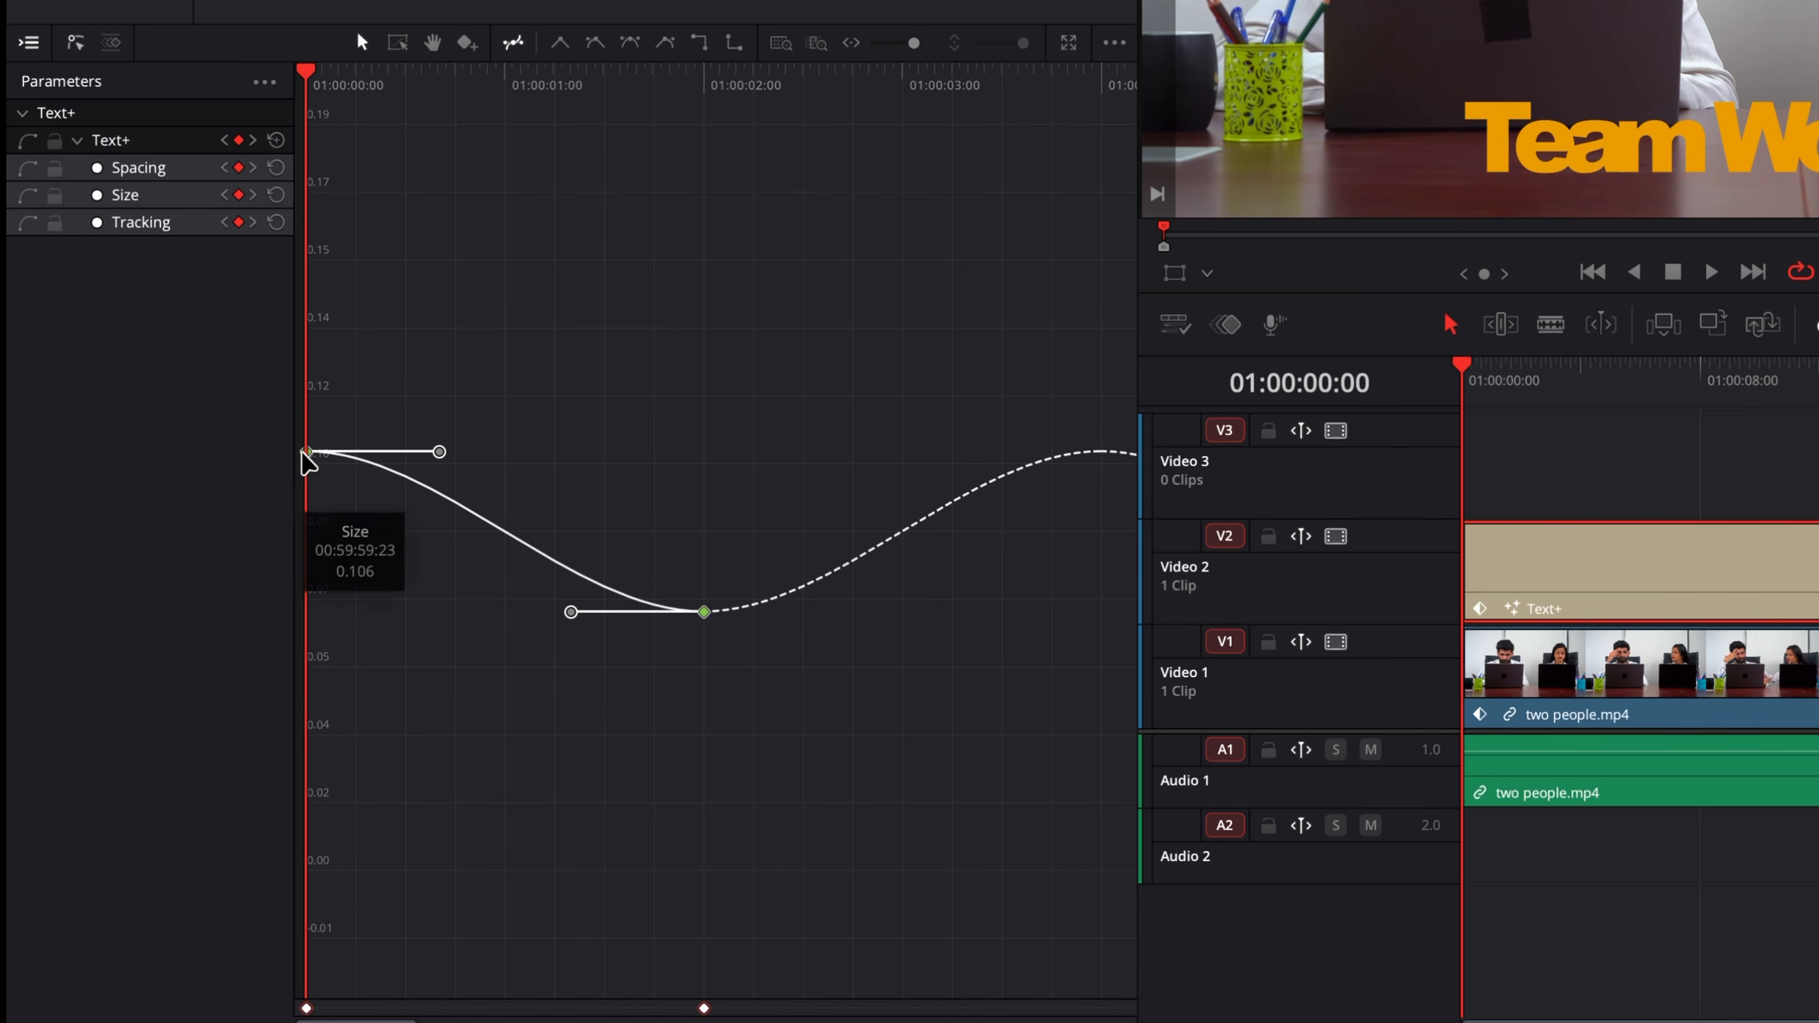
Step: Lower the Size curve's second keyframe and raise its first keyframe again, playing briefly to check
{"action": "key", "text": "space"}
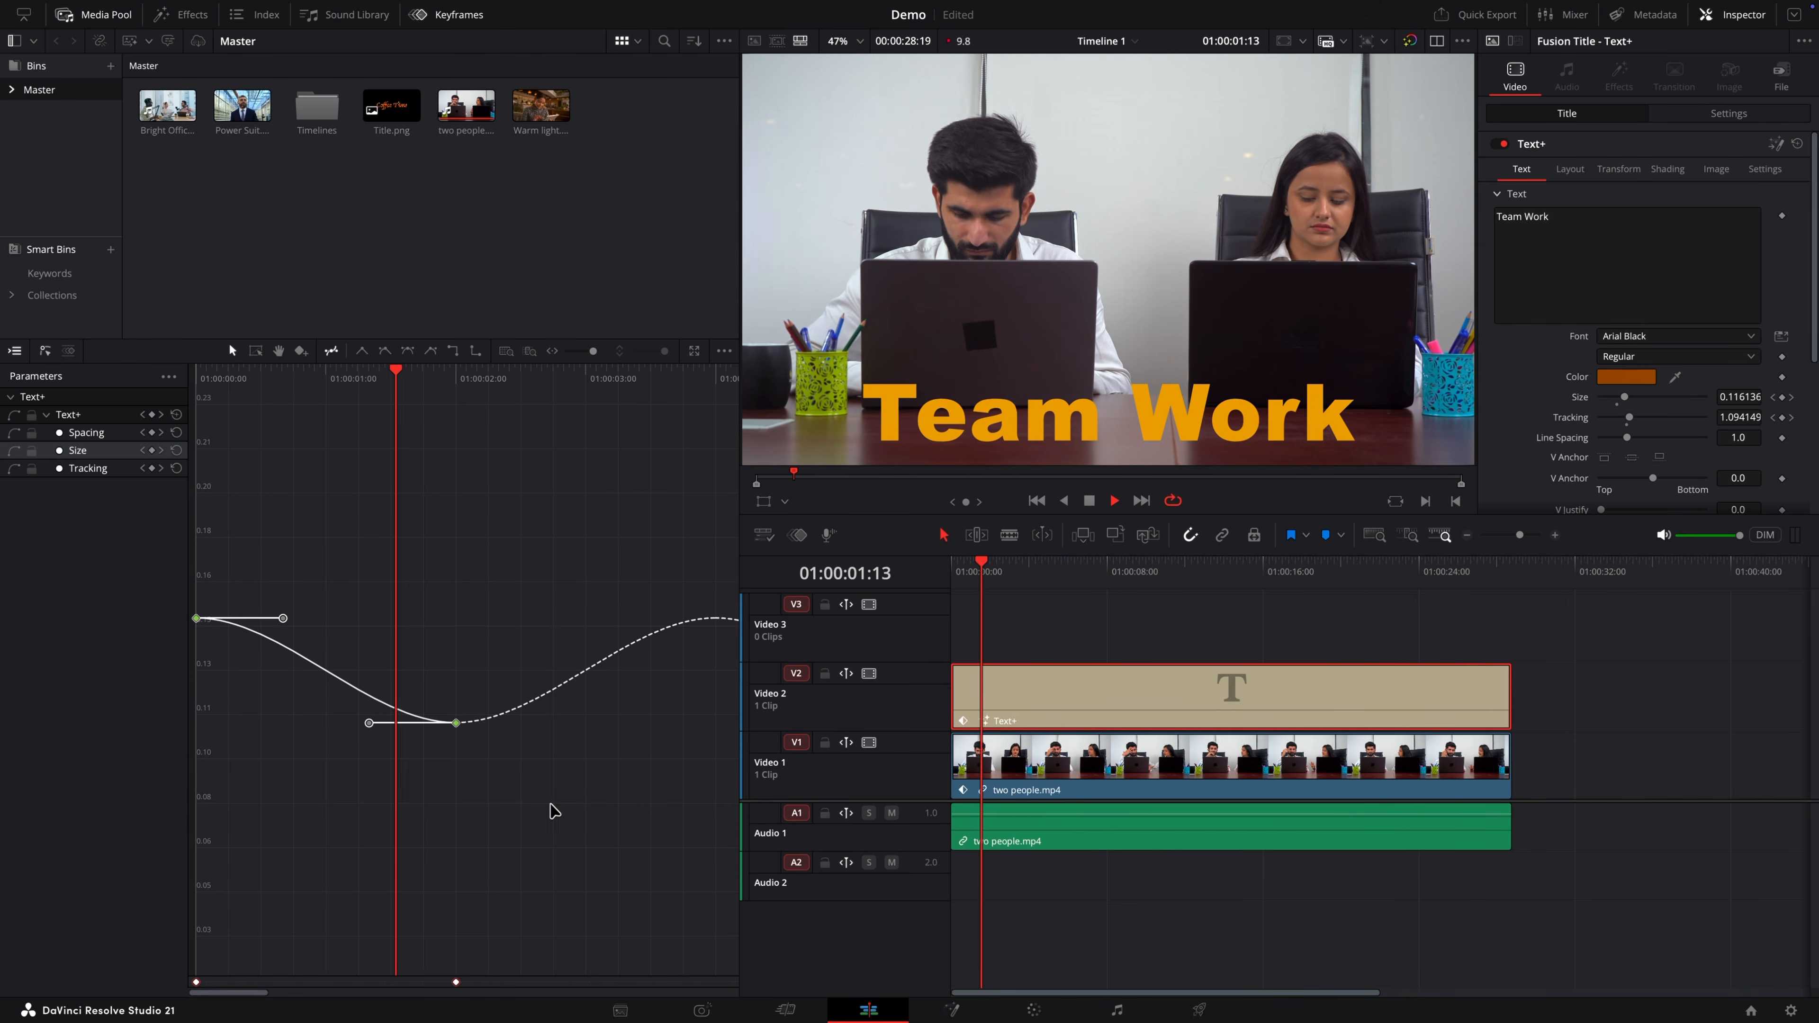
{"action": "key", "text": "space"}
{"action": "left_click_drag", "start_coordinate": [457, 724], "coordinate": [458, 842]}
{"action": "key", "text": "space"}
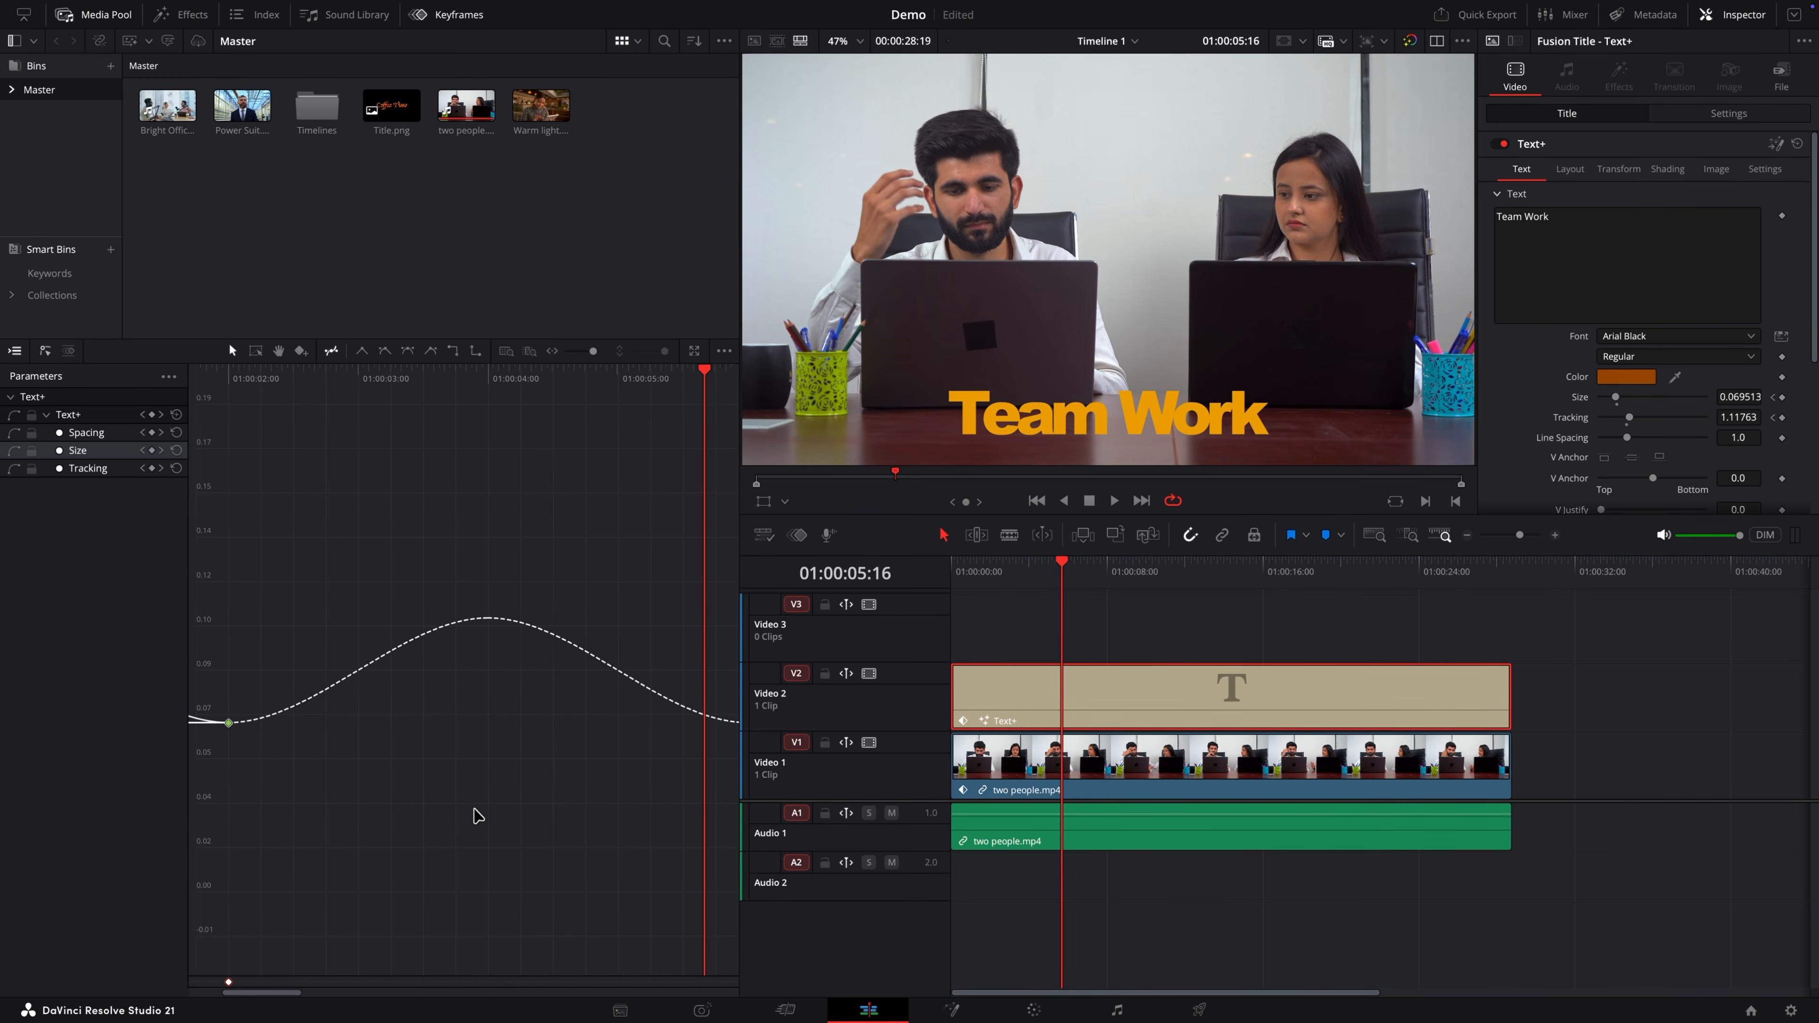
{"action": "key", "text": "space"}
{"action": "left_click_drag", "start_coordinate": [196, 616], "coordinate": [203, 520]}
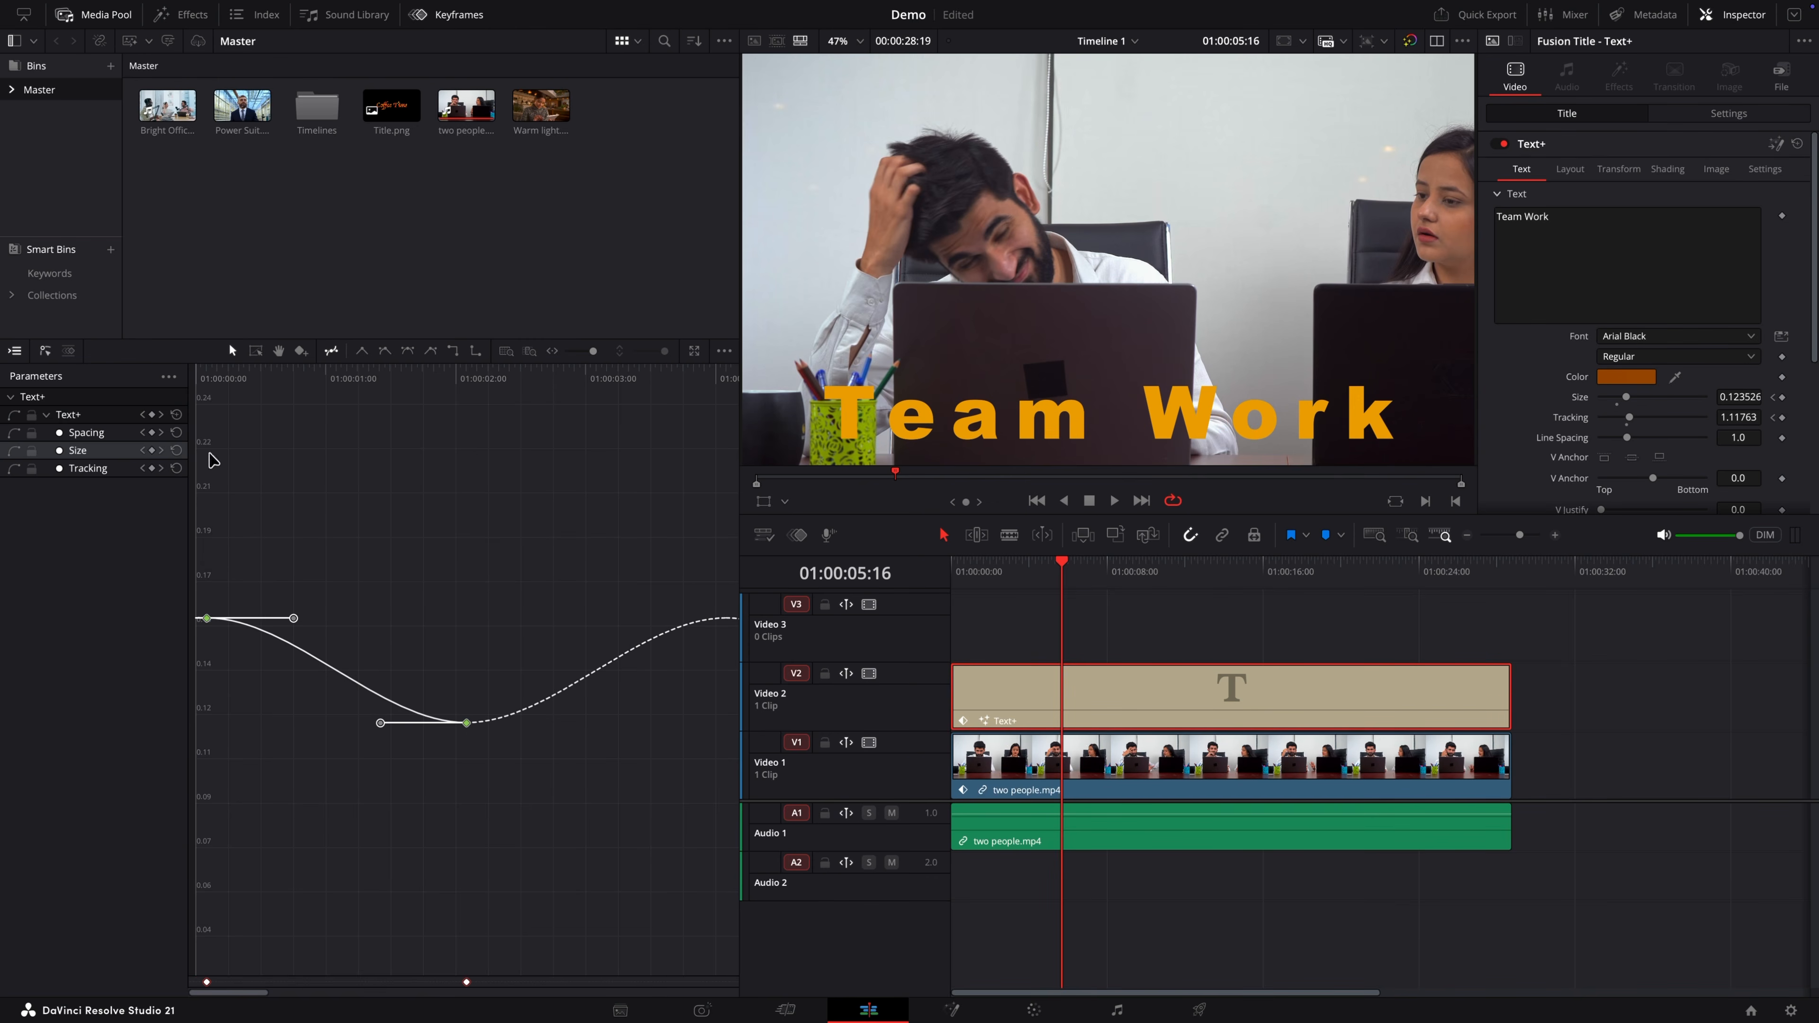
Step: Play the title from the start to review the Size animation
{"action": "key", "text": "Home"}
{"action": "key", "text": "space"}
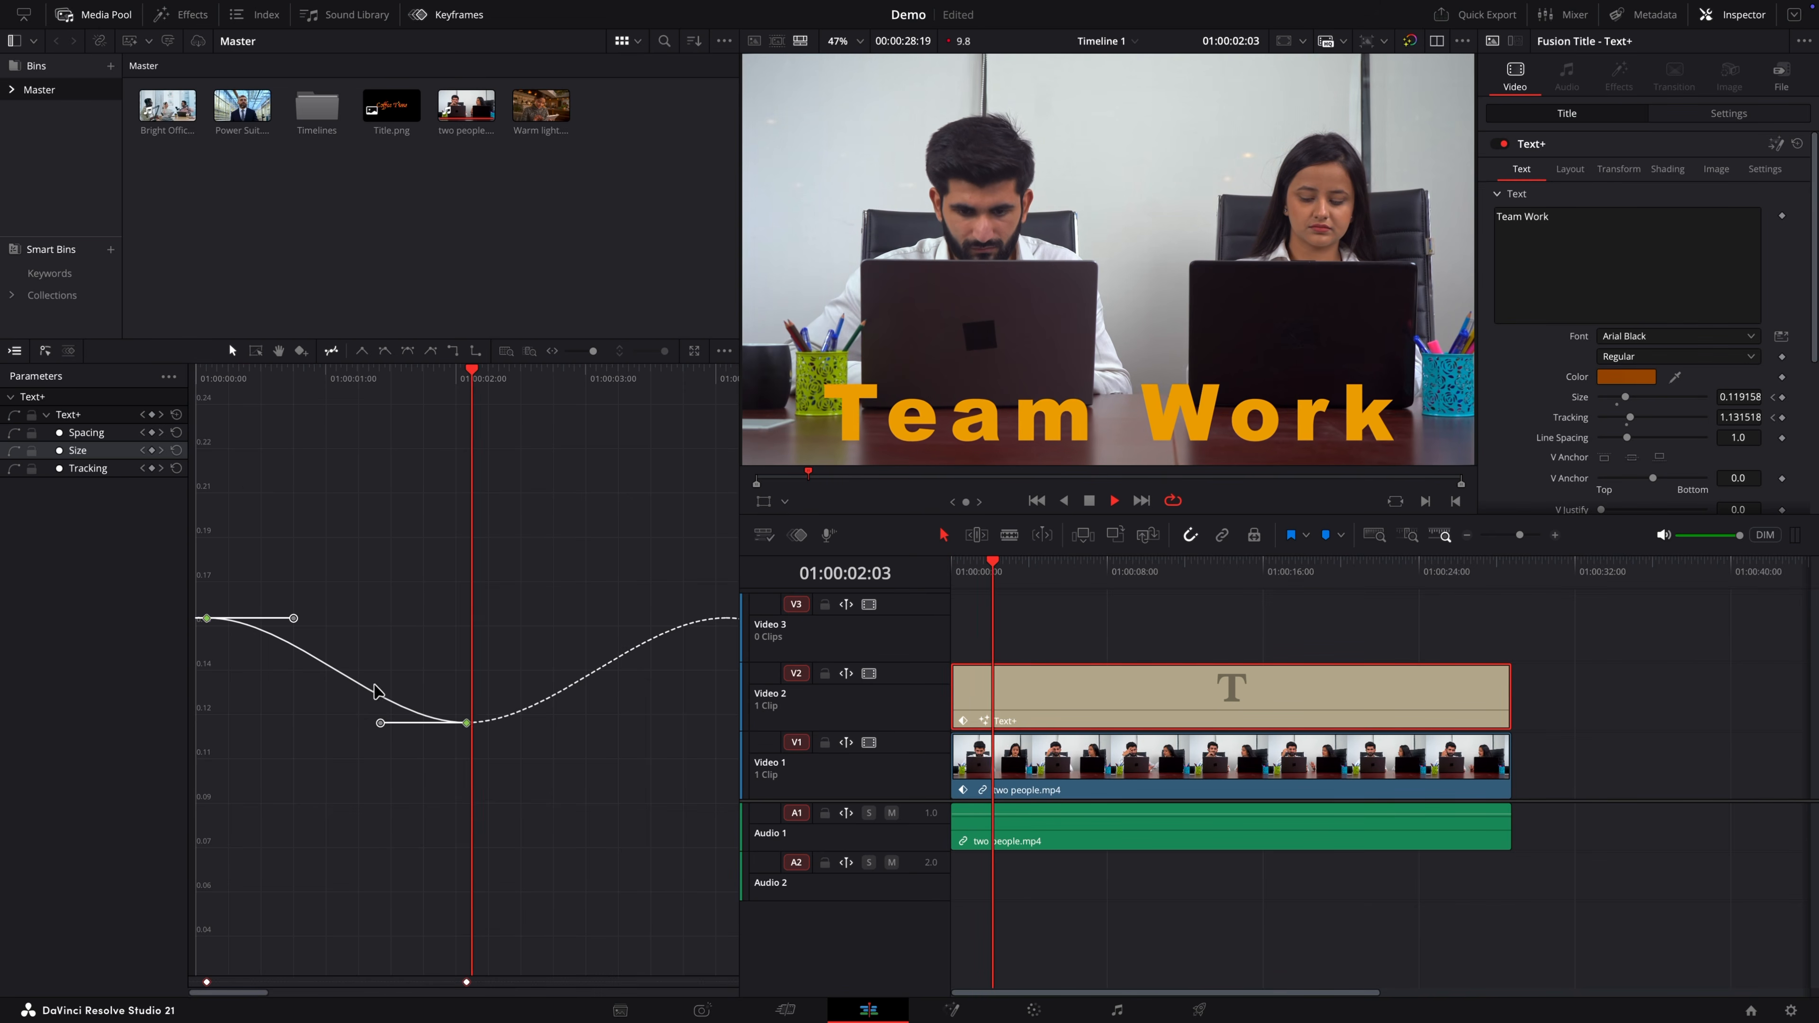
{"action": "key", "text": "space"}
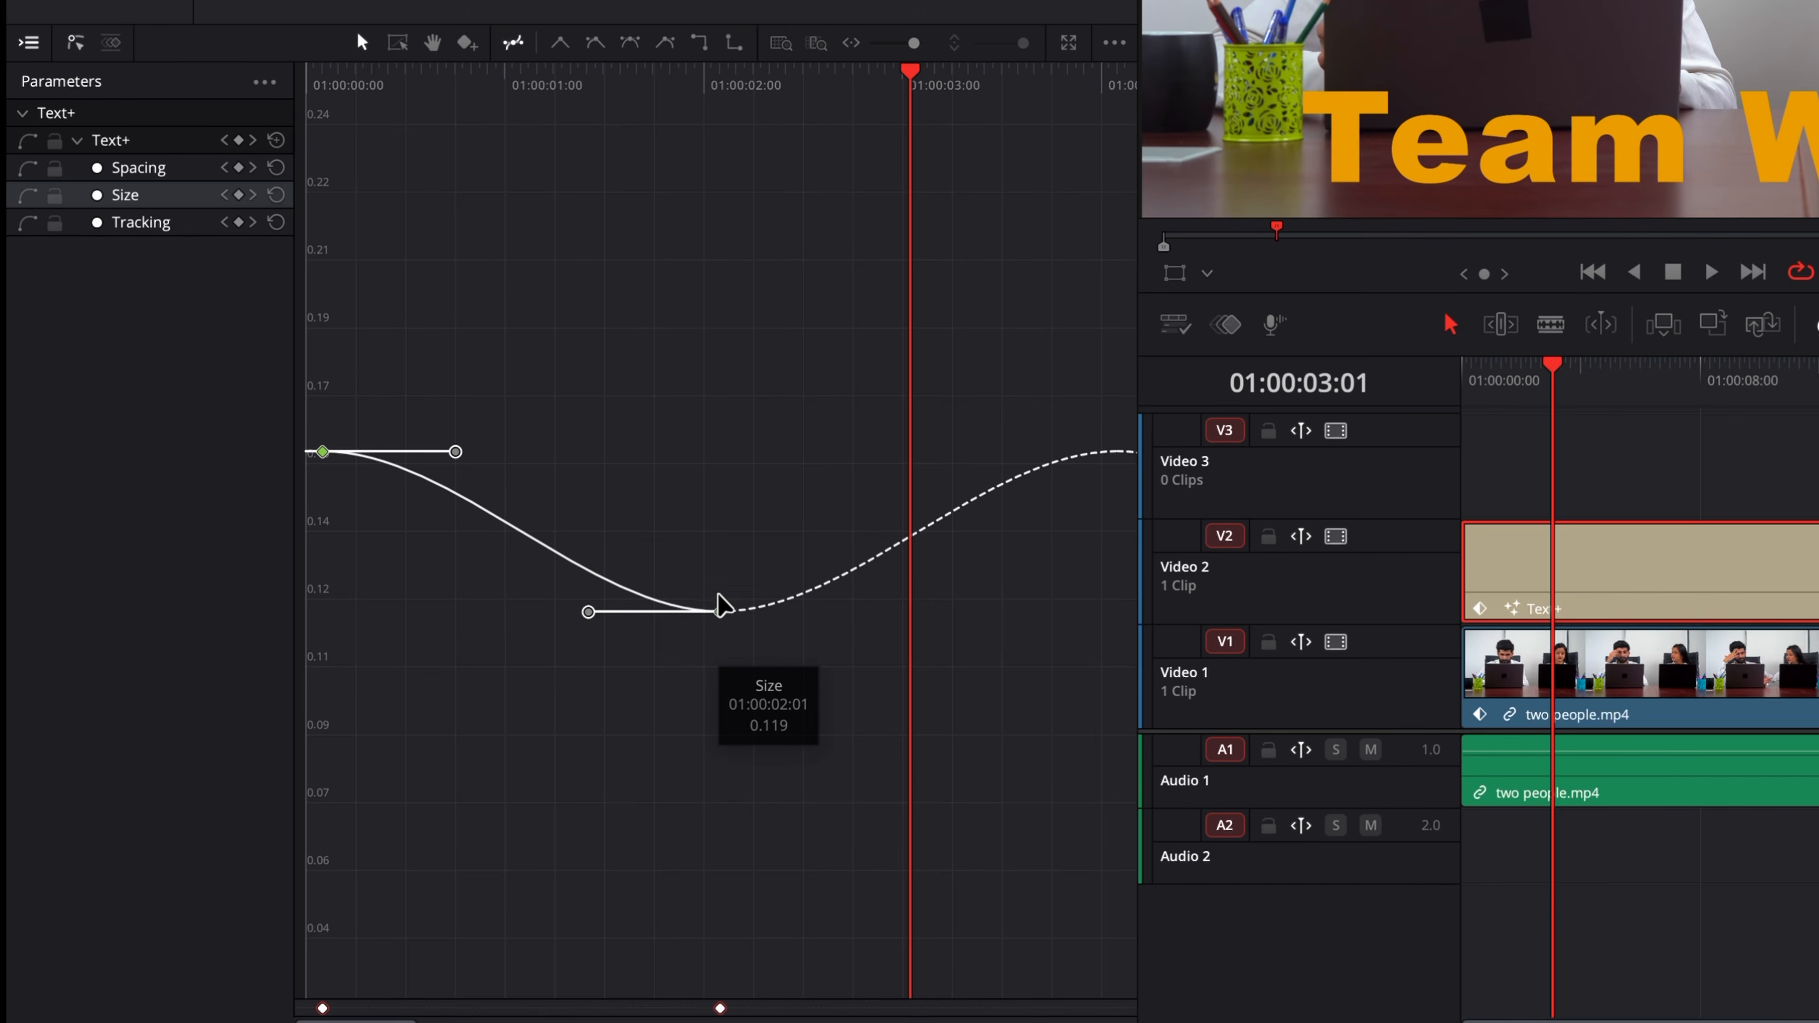
Step: Lower the Size curve's second keyframe, at about 01:00:02:01, to about 0.075
{"action": "left_click", "coordinate": [678, 546]}
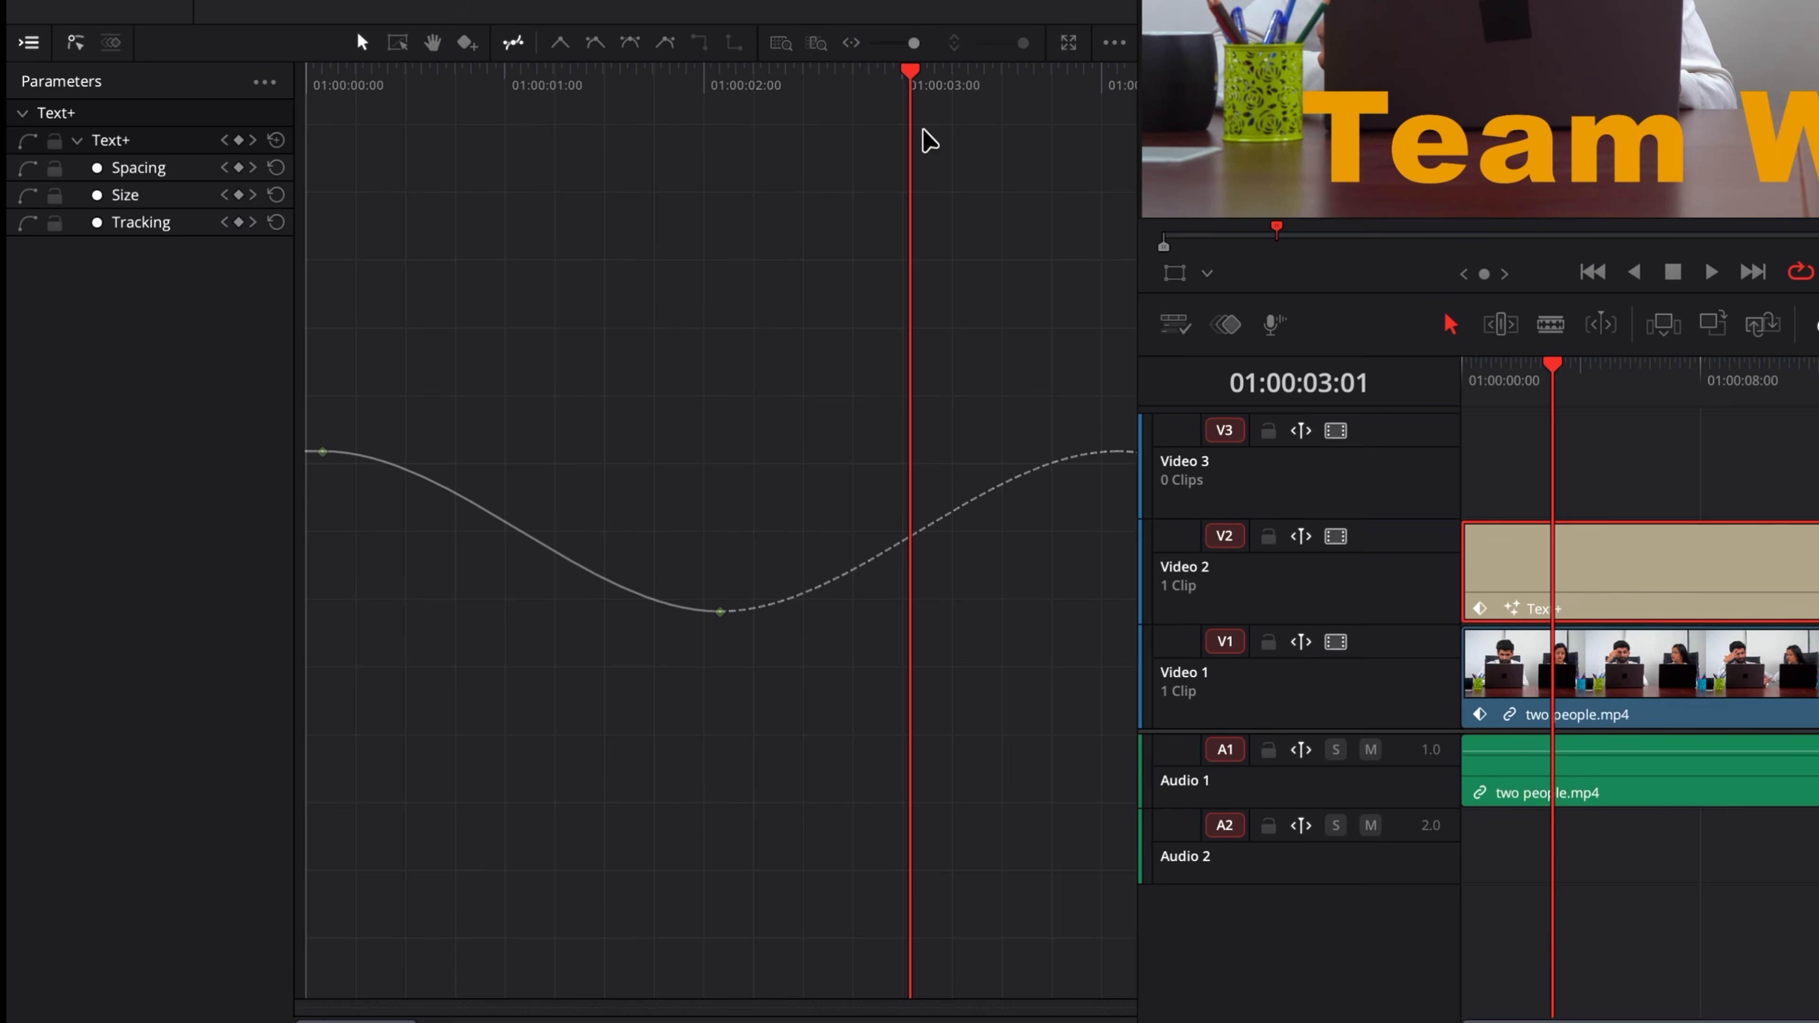
{"action": "left_click_drag", "start_coordinate": [909, 86], "coordinate": [715, 163]}
{"action": "mouse_move", "coordinate": [734, 648]}
{"action": "left_click", "coordinate": [721, 612]}
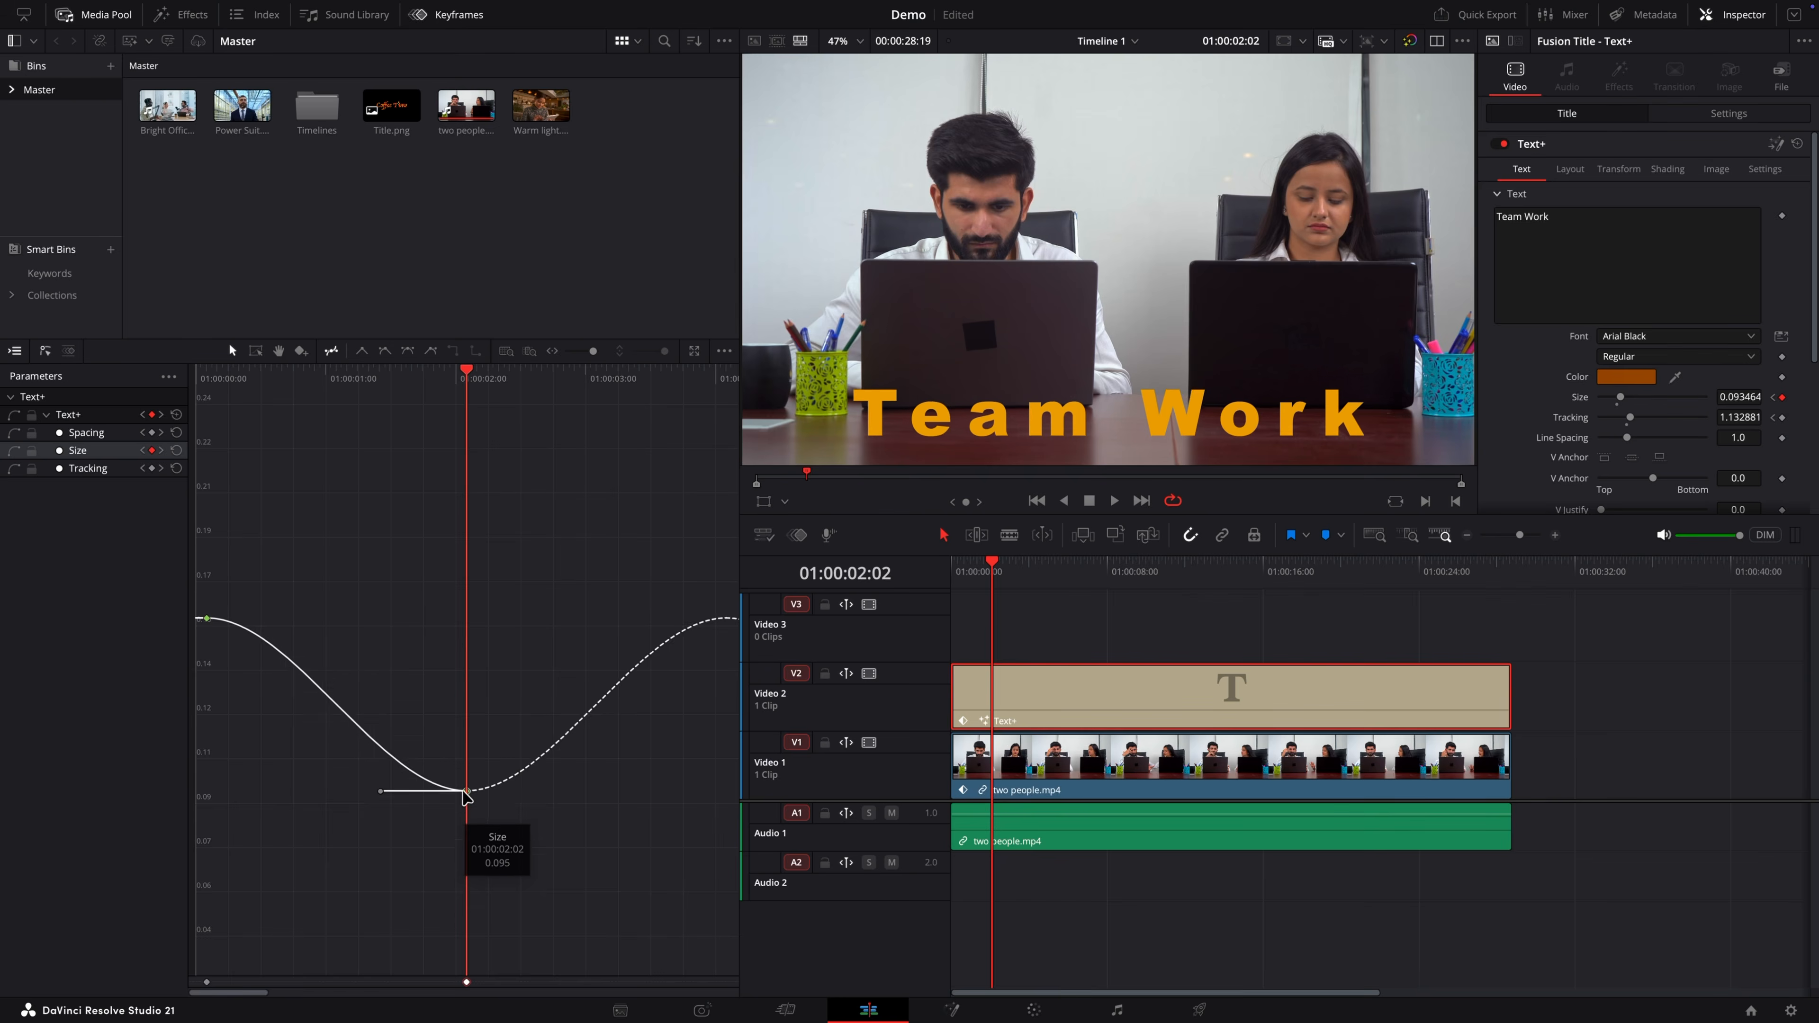
{"action": "left_click_drag", "start_coordinate": [463, 828], "coordinate": [465, 843]}
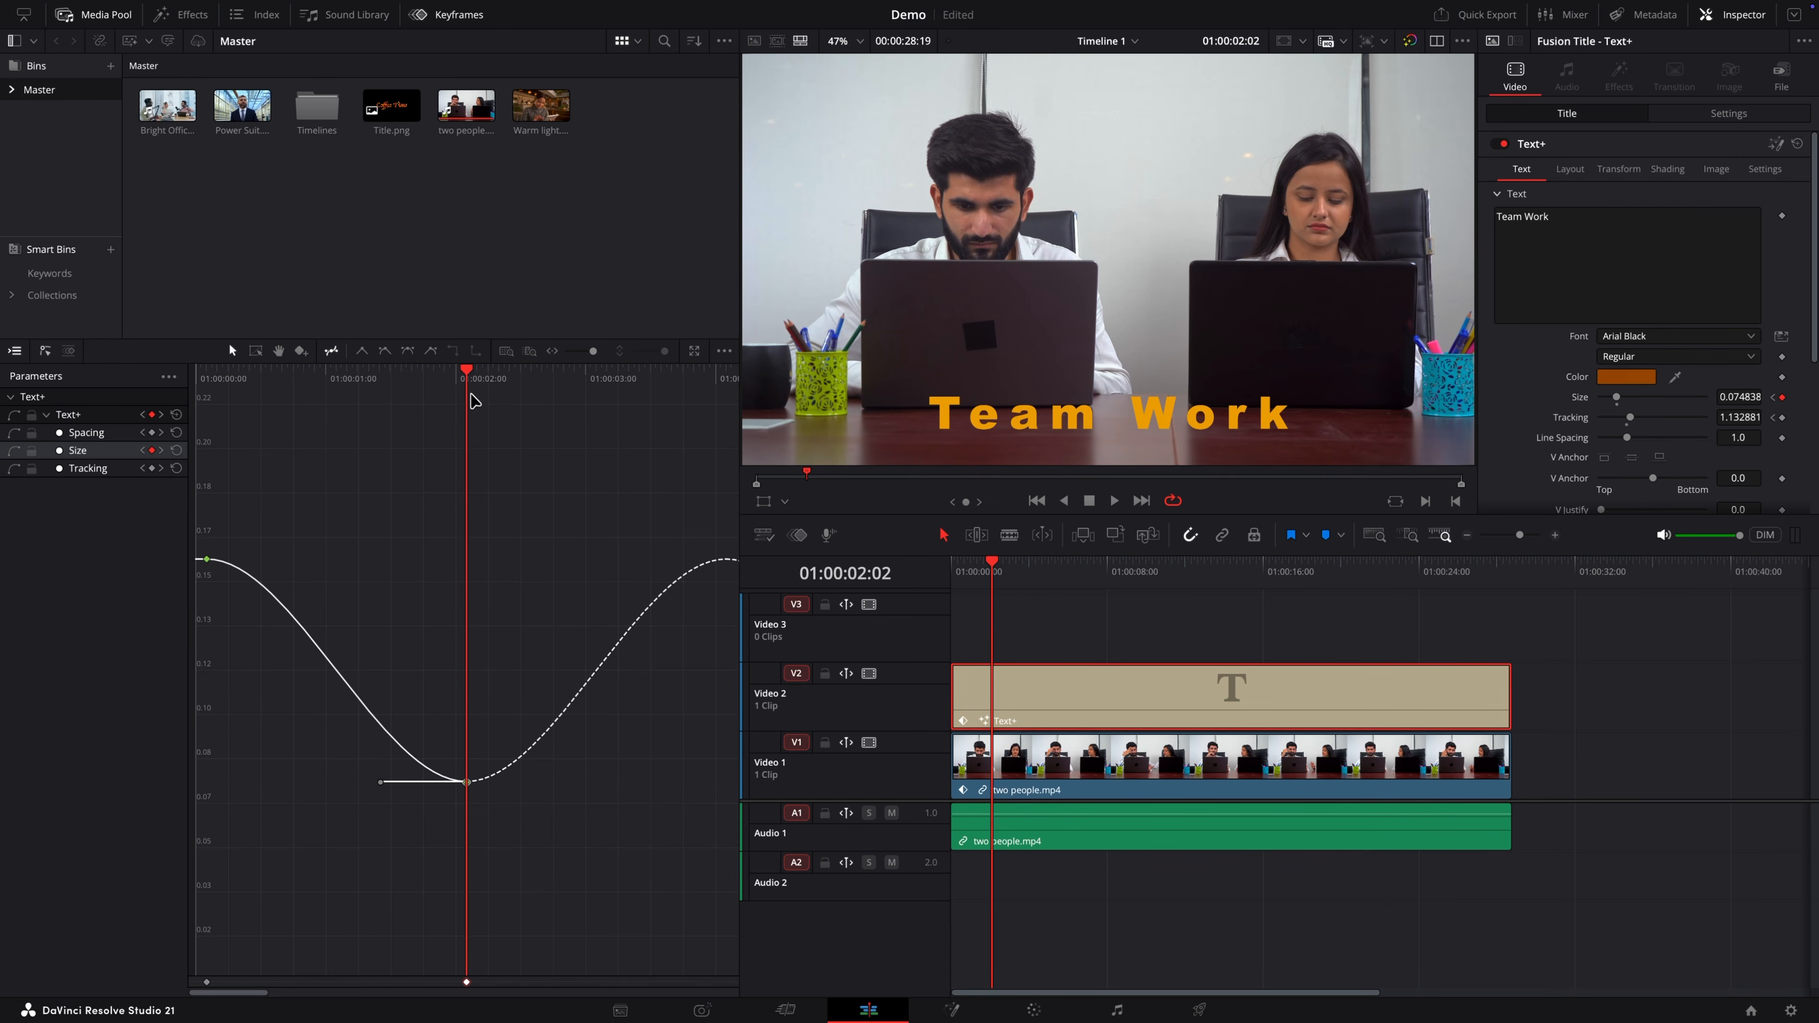
Step: Raise the Size curve's first keyframe to about 0.187 and play from the start
{"action": "left_click_drag", "start_coordinate": [466, 371], "coordinate": [210, 403]}
{"action": "left_click", "coordinate": [209, 404]}
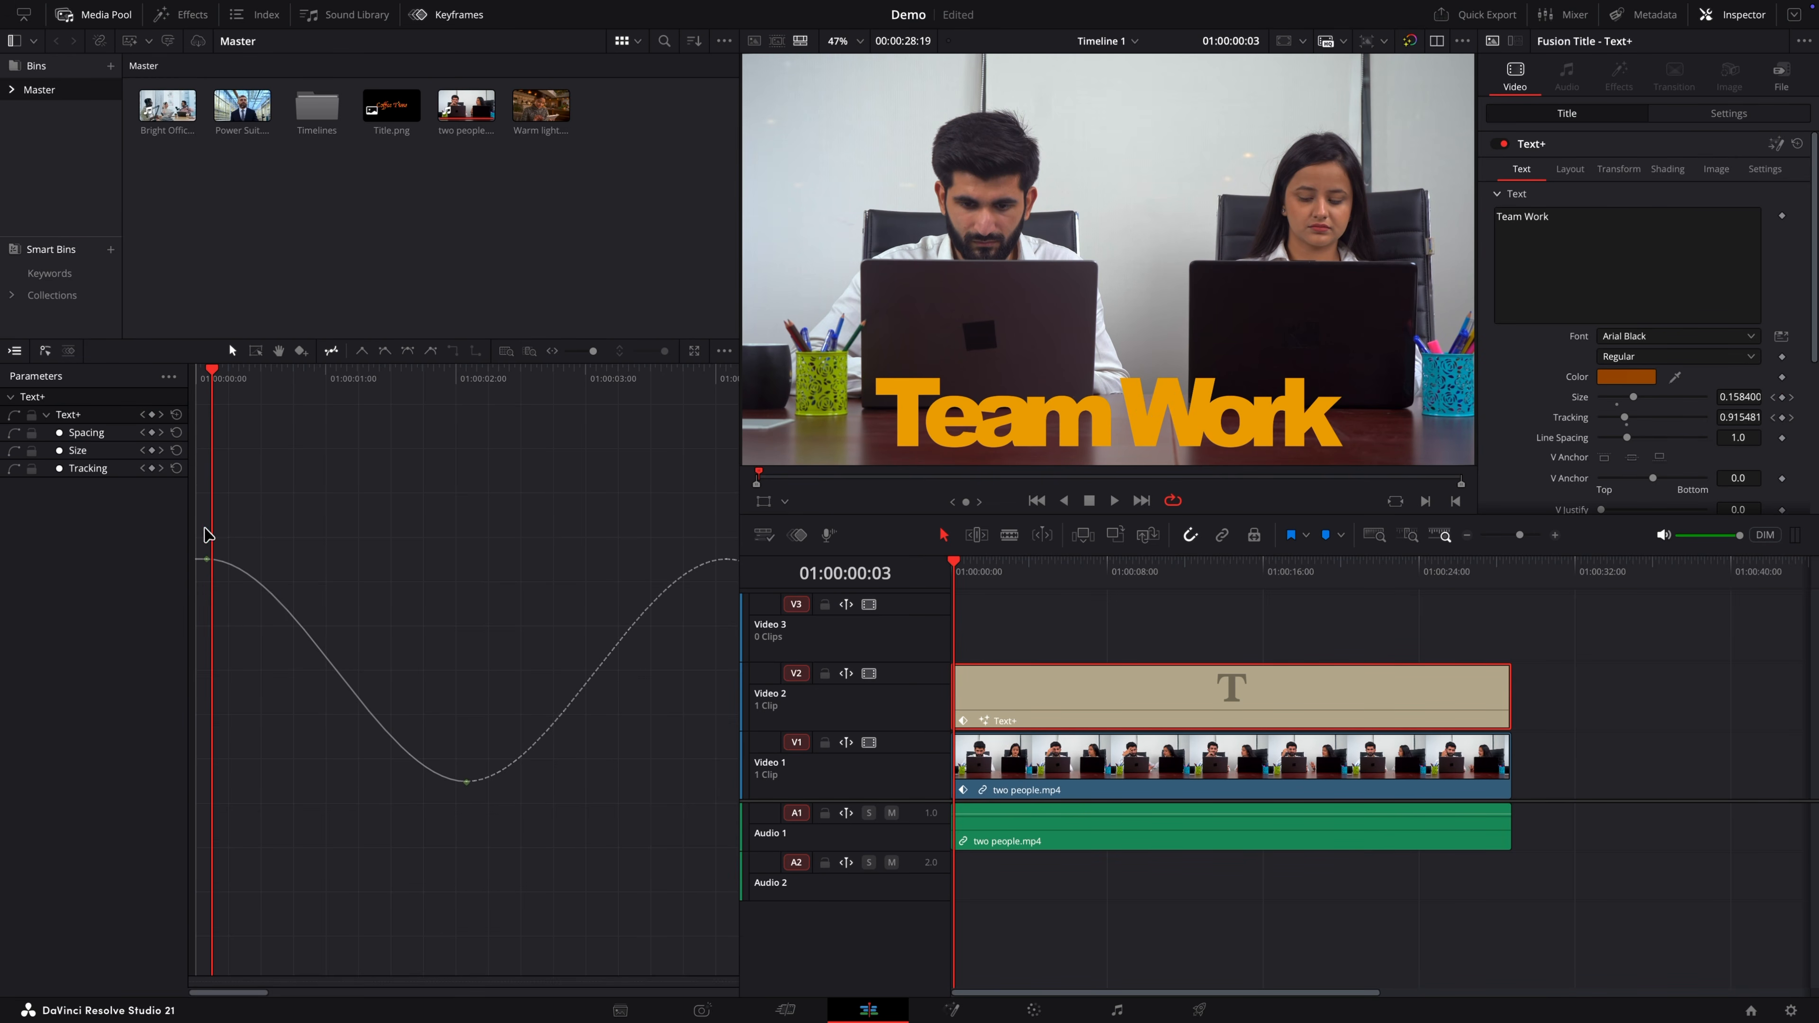
{"action": "left_click_drag", "start_coordinate": [211, 559], "coordinate": [210, 484]}
{"action": "left_click_drag", "start_coordinate": [208, 380], "coordinate": [194, 383]}
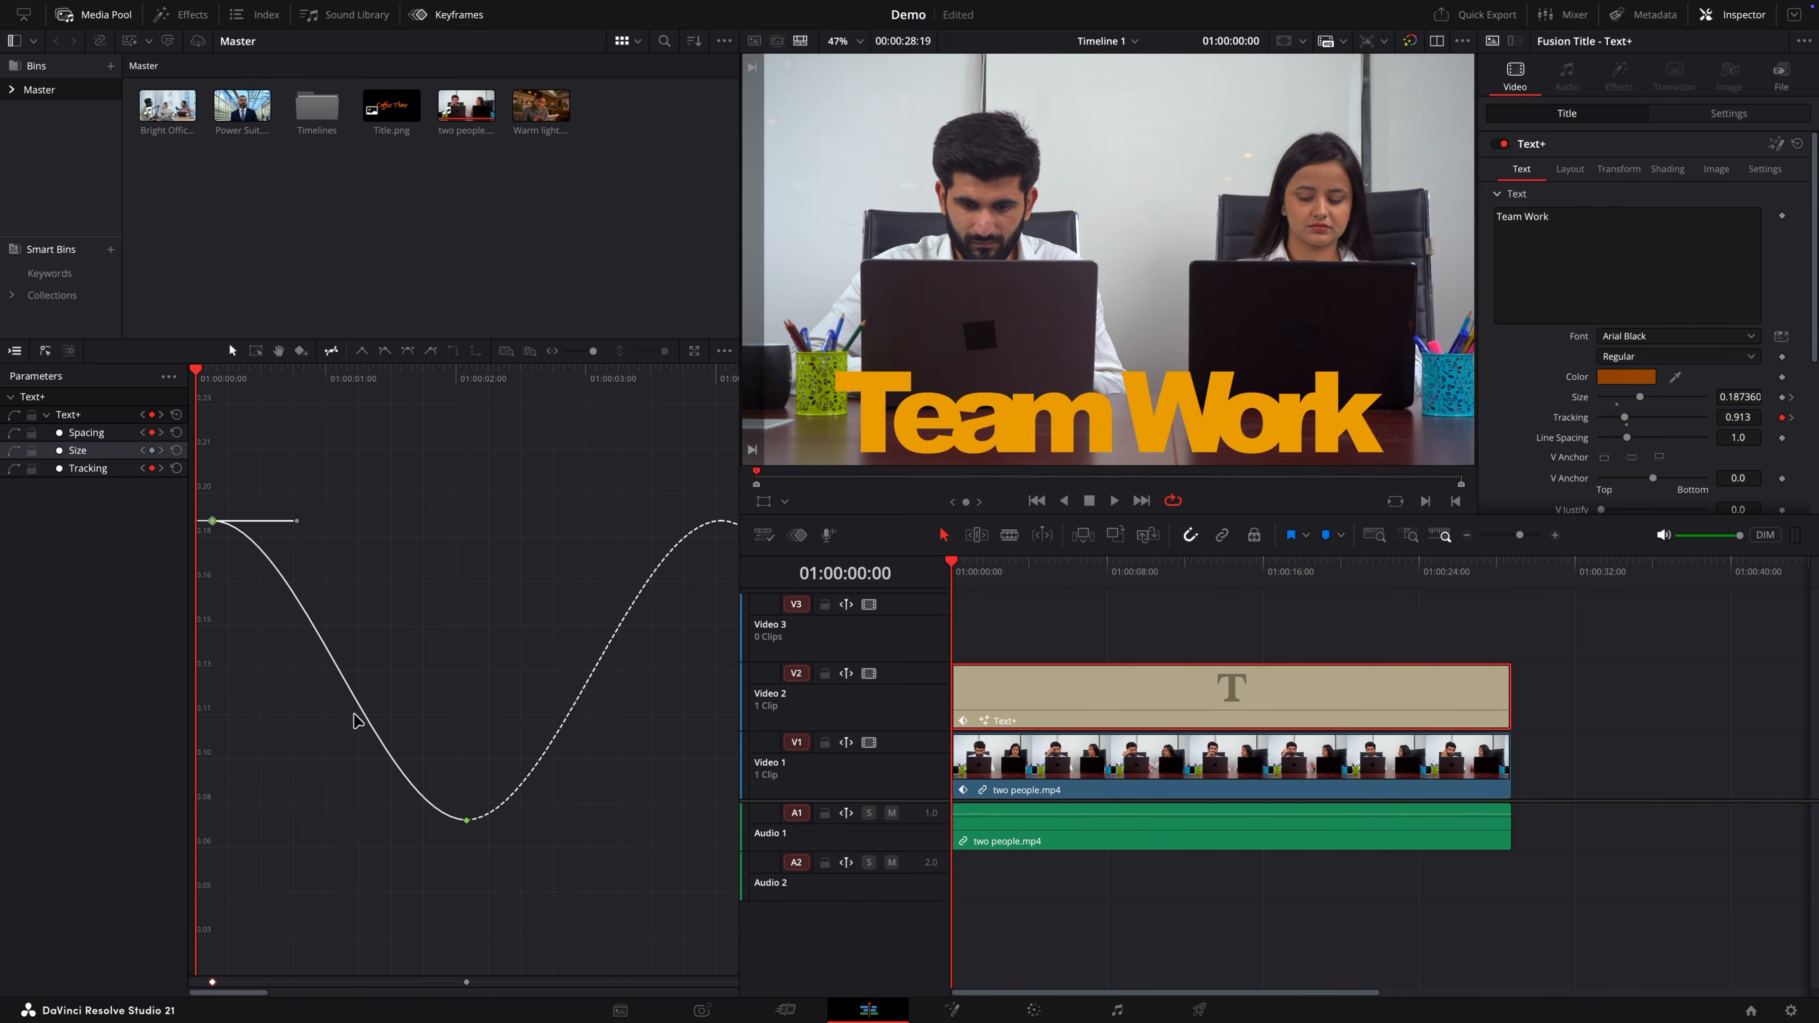
{"action": "key", "text": "space"}
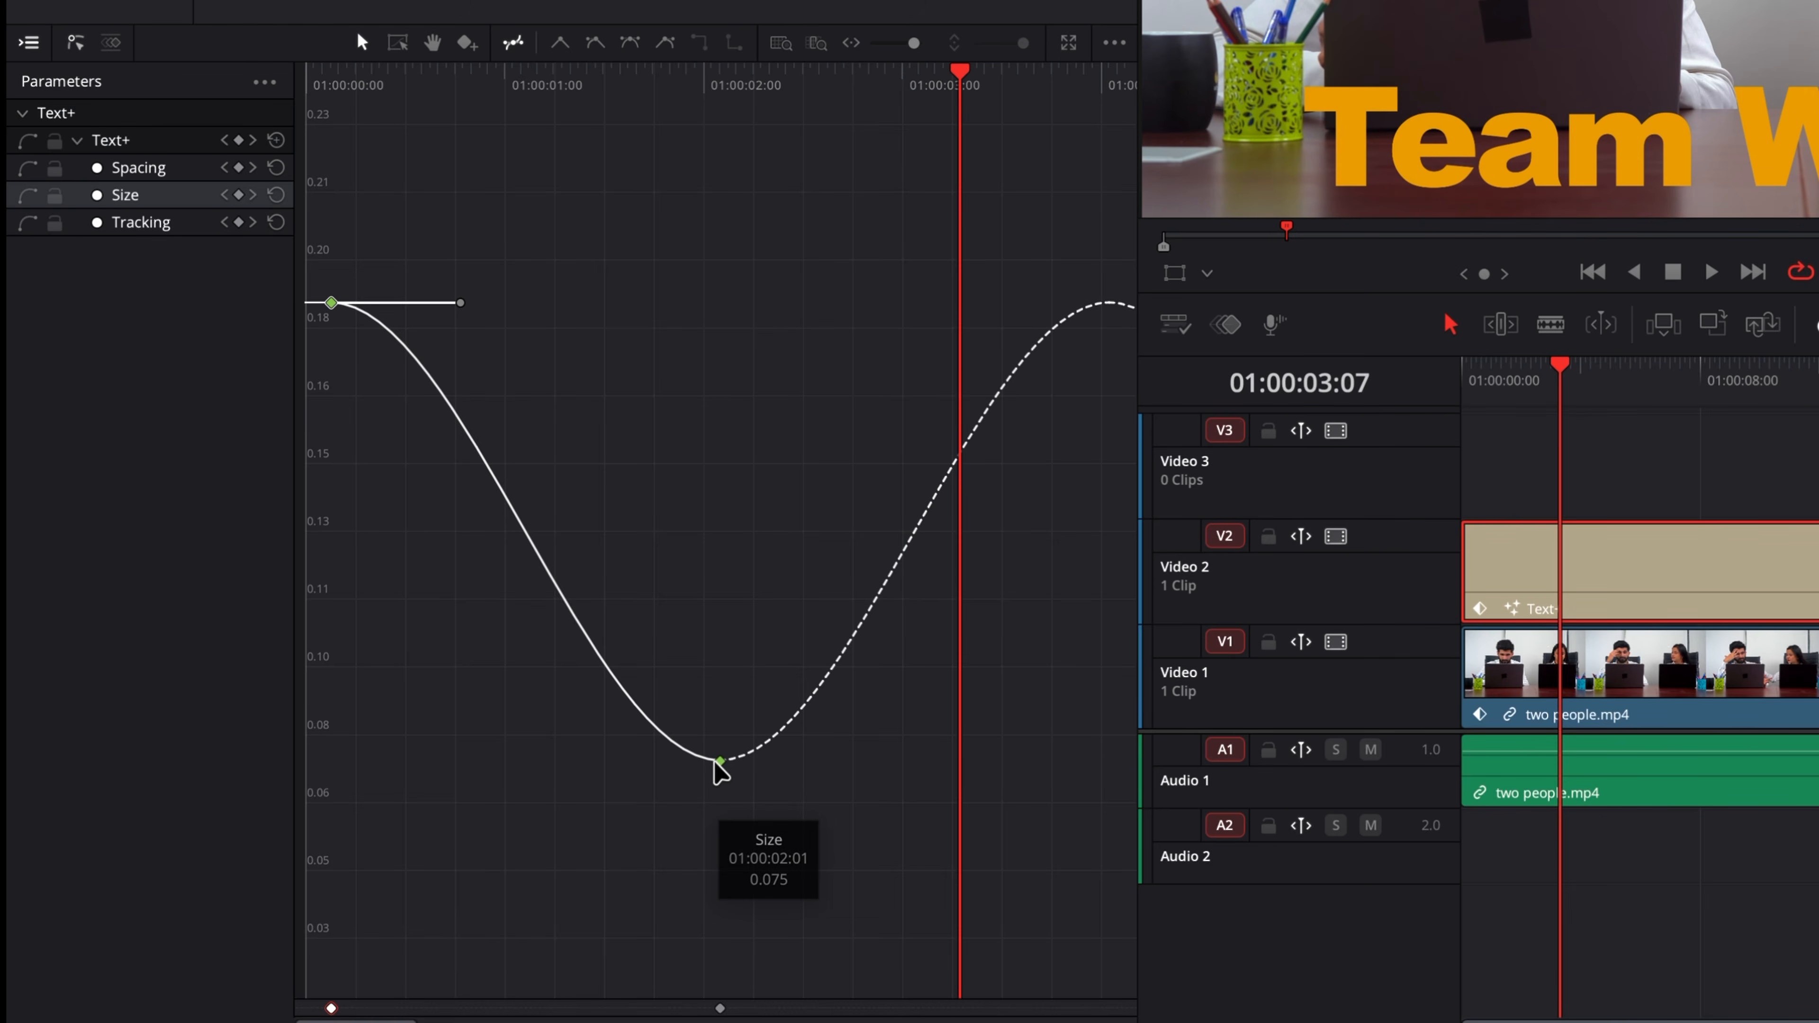
Step: Lengthen the low keyframe's incoming handle and add a keyframe near 01:00:01:02, tilting its handle
{"action": "left_click", "coordinate": [720, 760]}
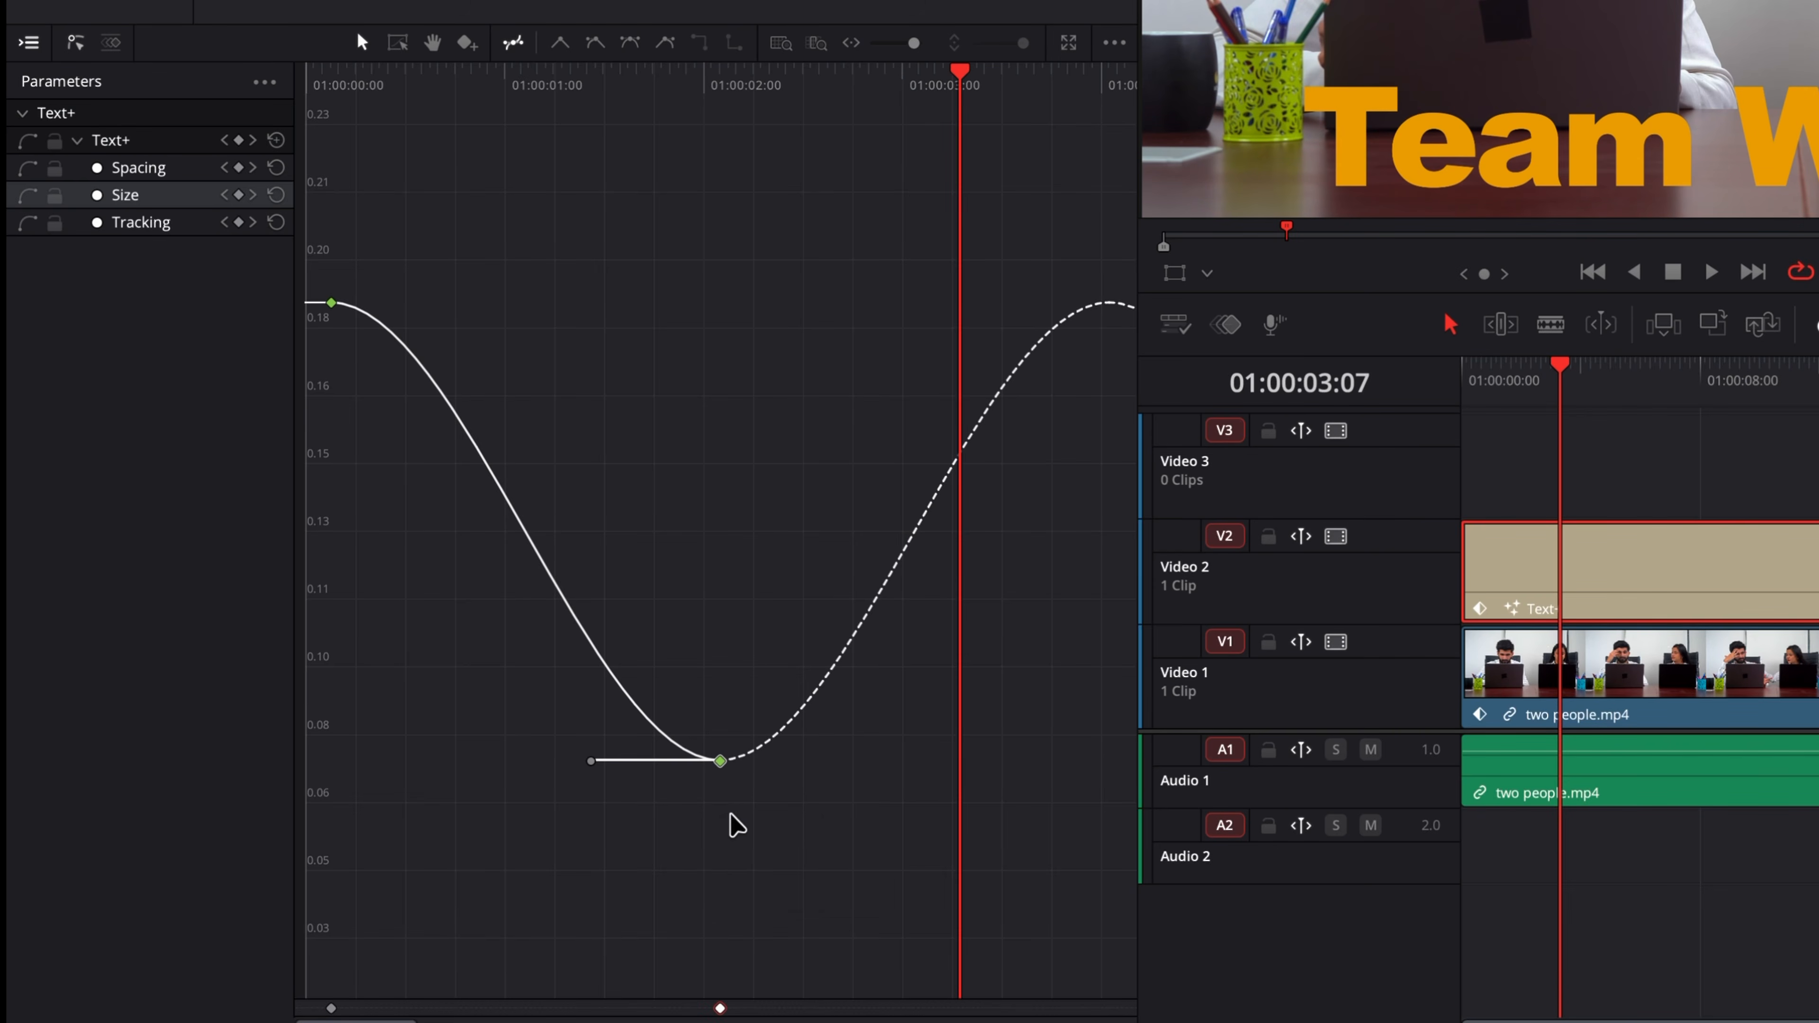
{"action": "mouse_move", "coordinate": [593, 760]}
{"action": "left_mouse_down"}
{"action": "mouse_move", "coordinate": [593, 732]}
{"action": "mouse_move", "coordinate": [571, 762]}
{"action": "left_mouse_up"}
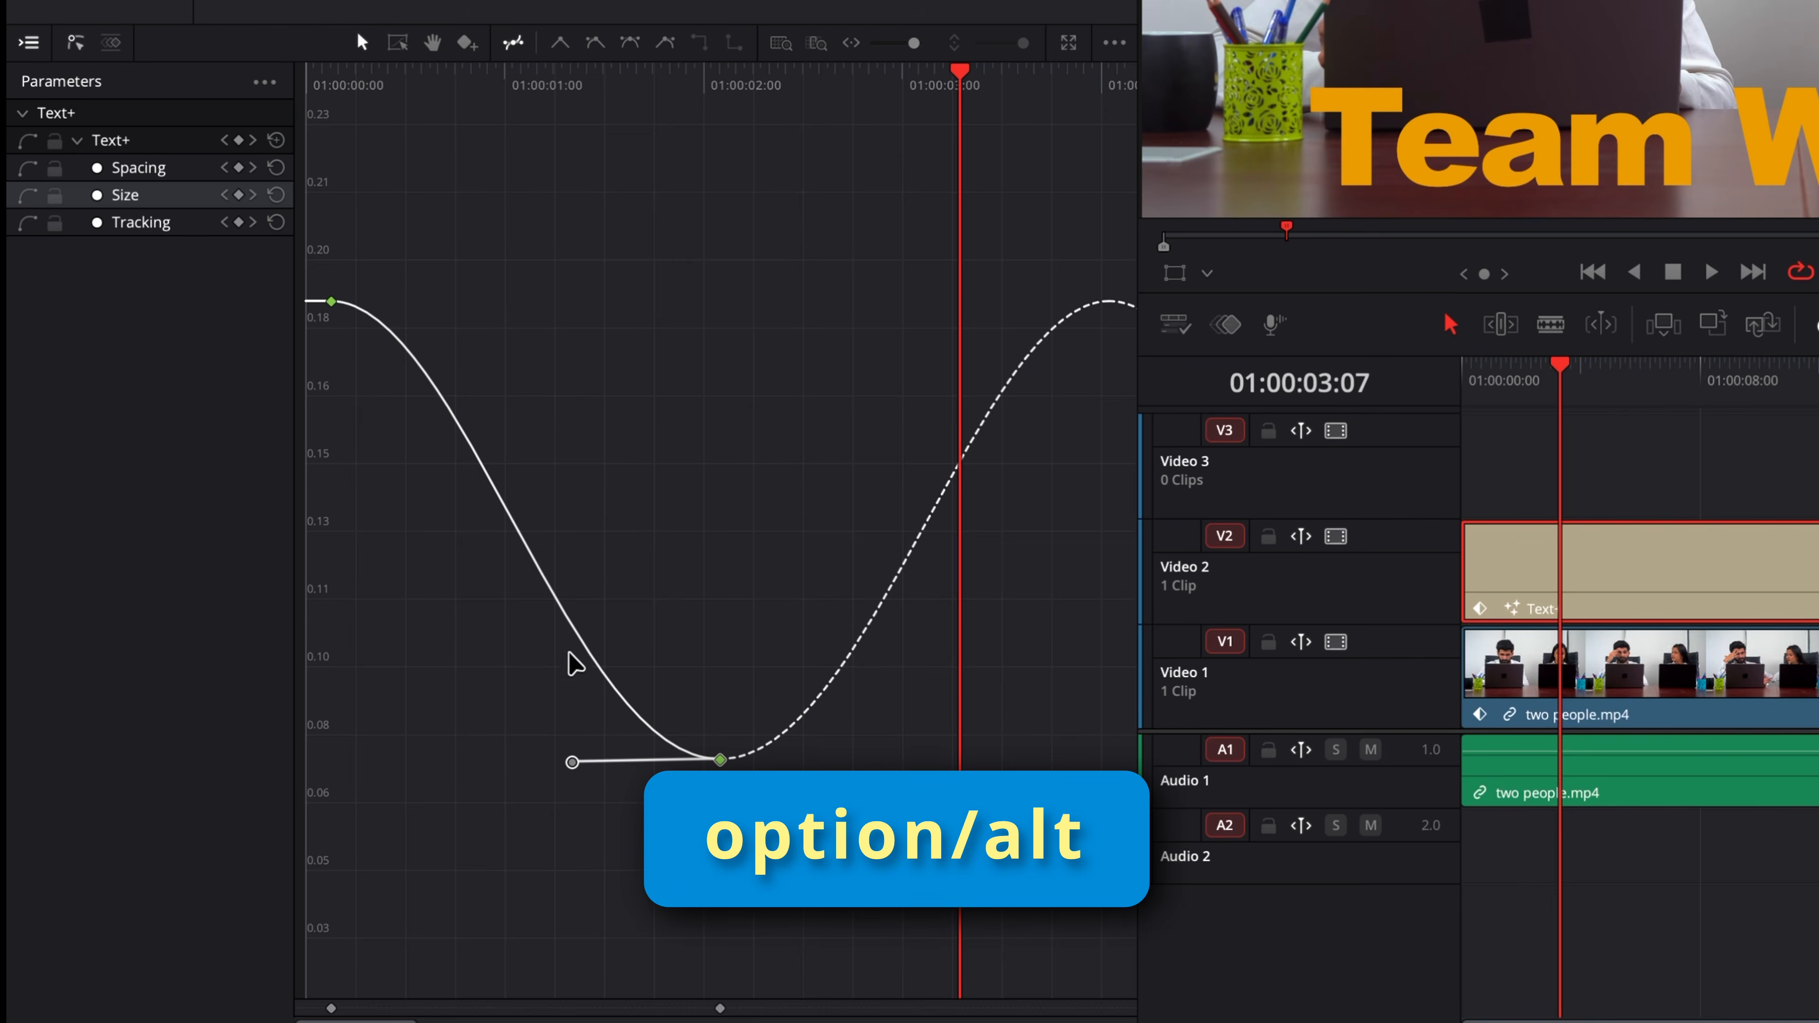
{"action": "left_click", "coordinate": [521, 539], "text": "alt"}
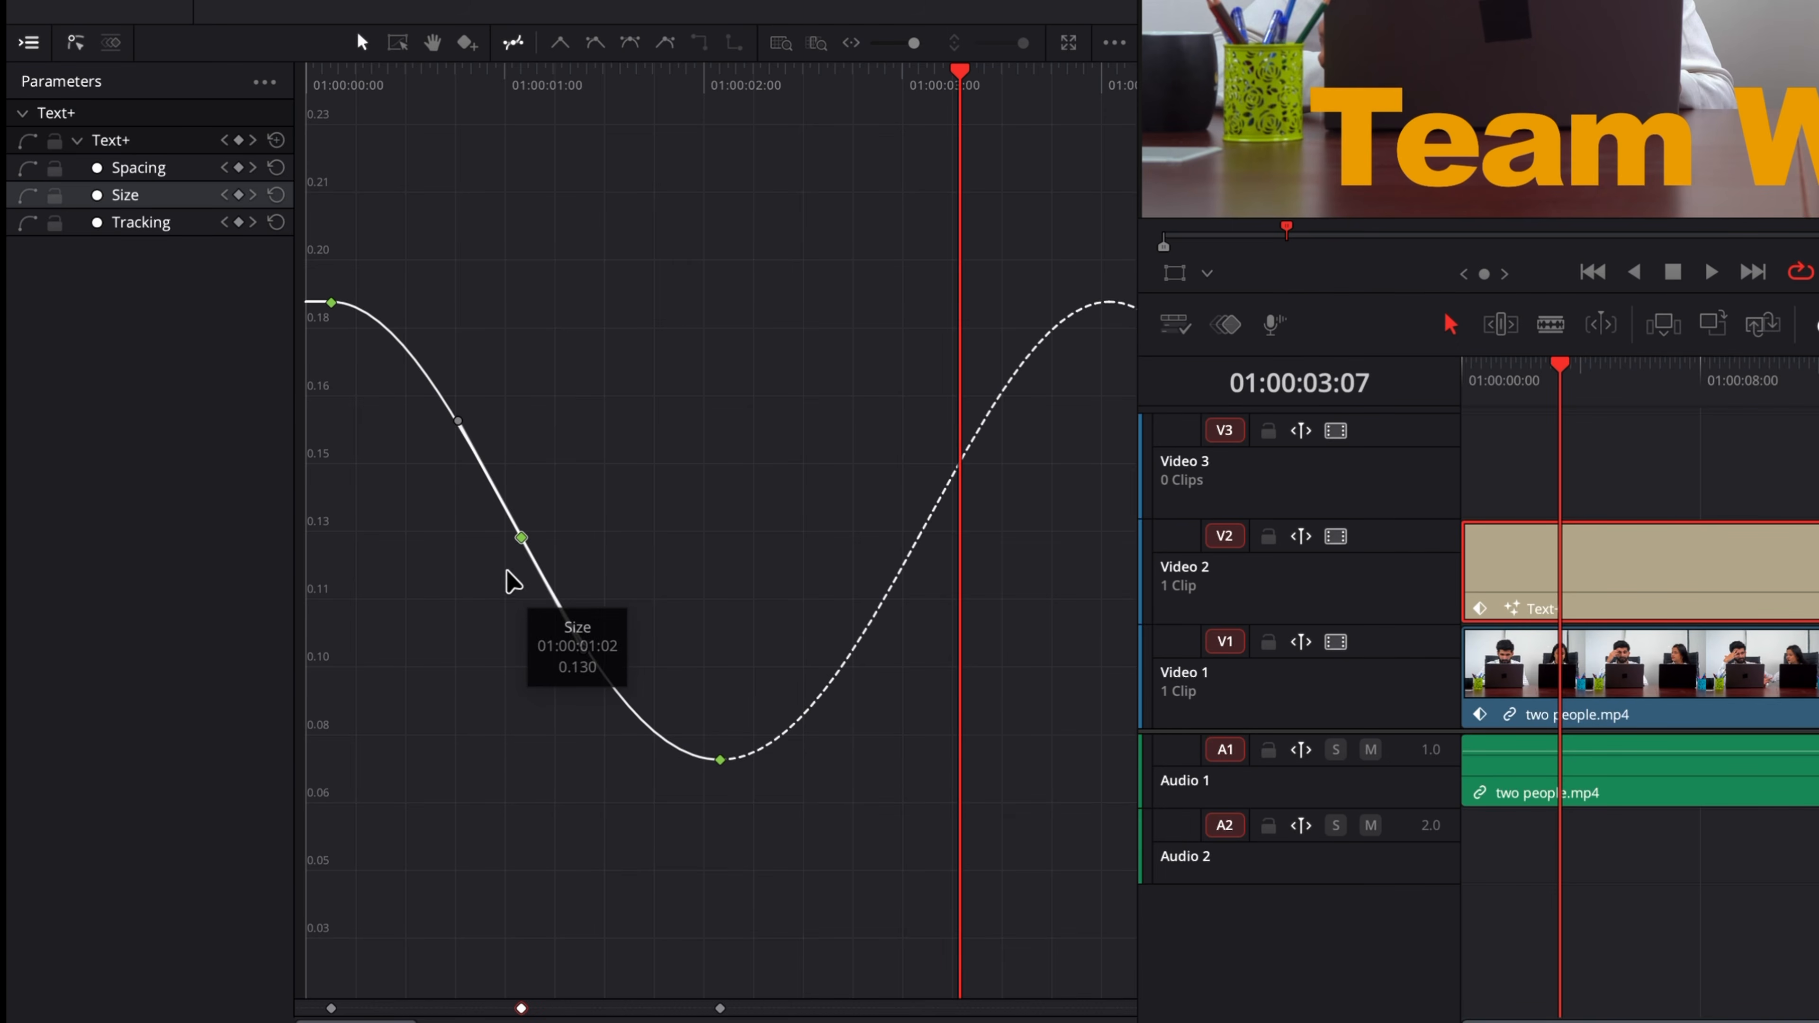
{"action": "left_click_drag", "start_coordinate": [458, 421], "coordinate": [408, 490]}
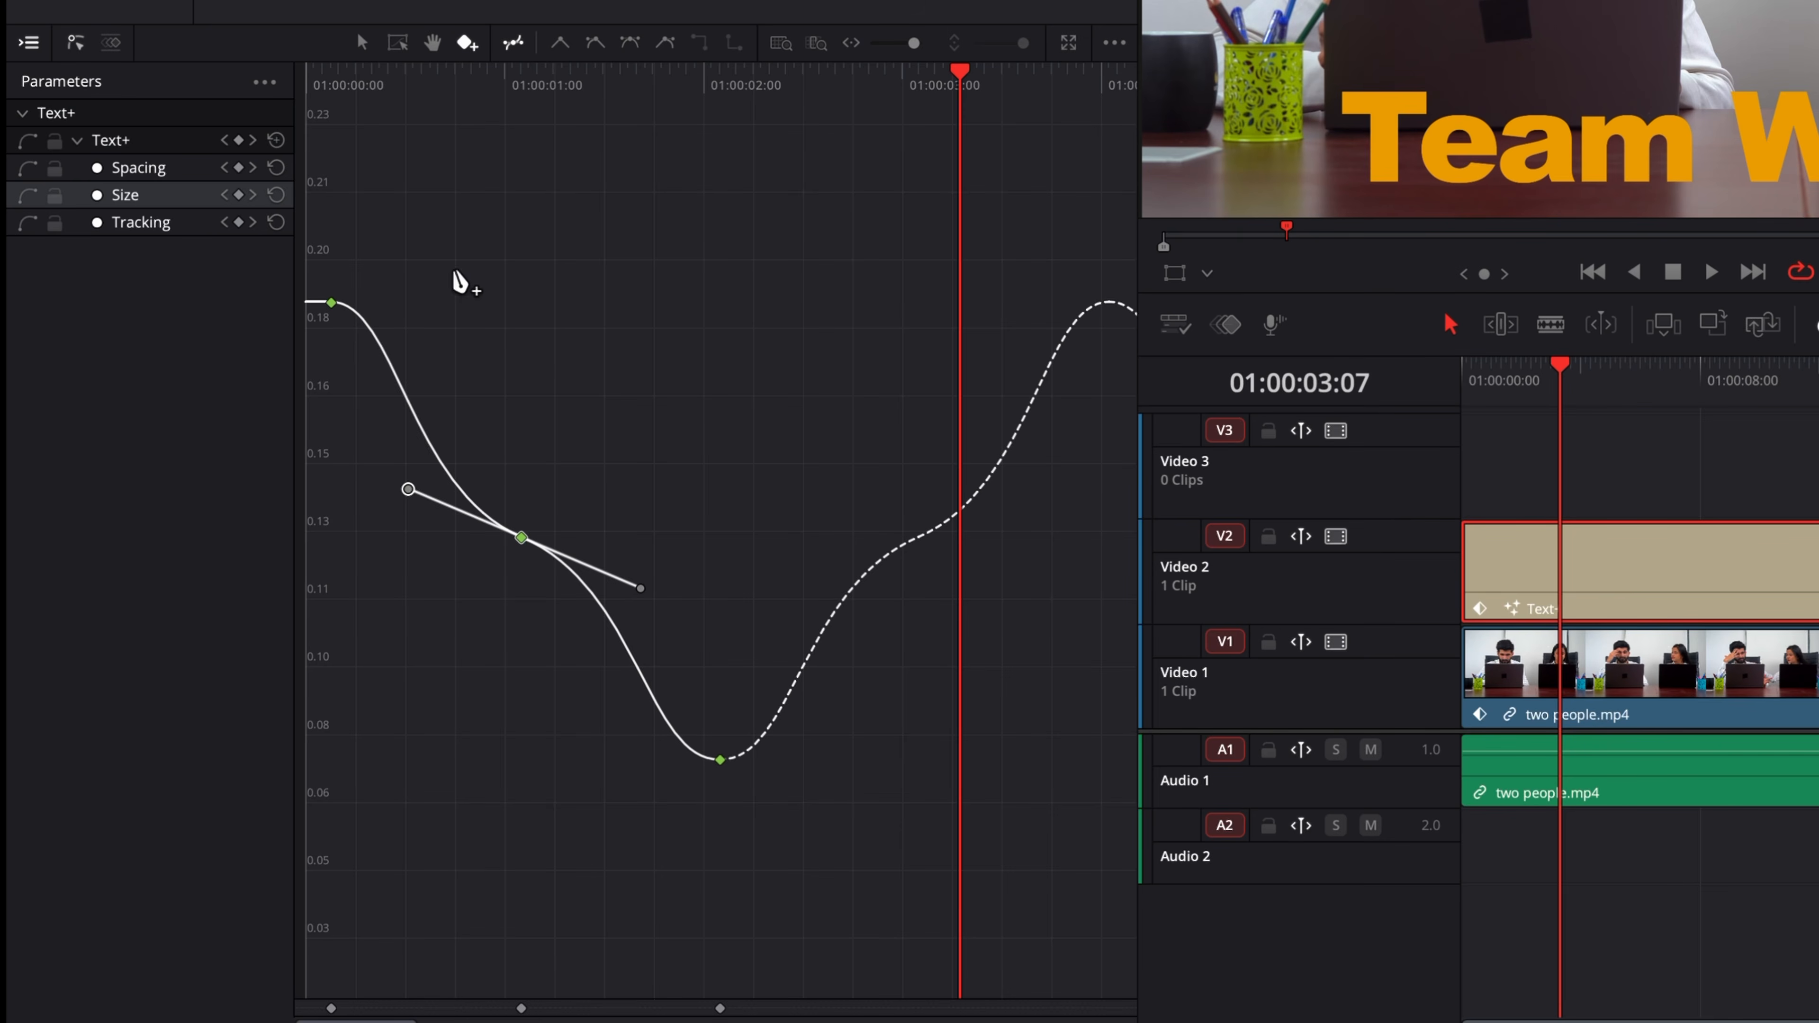
Step: Add two more keyframes on the falling Size curve and bend their handles
{"action": "left_click", "coordinate": [406, 398]}
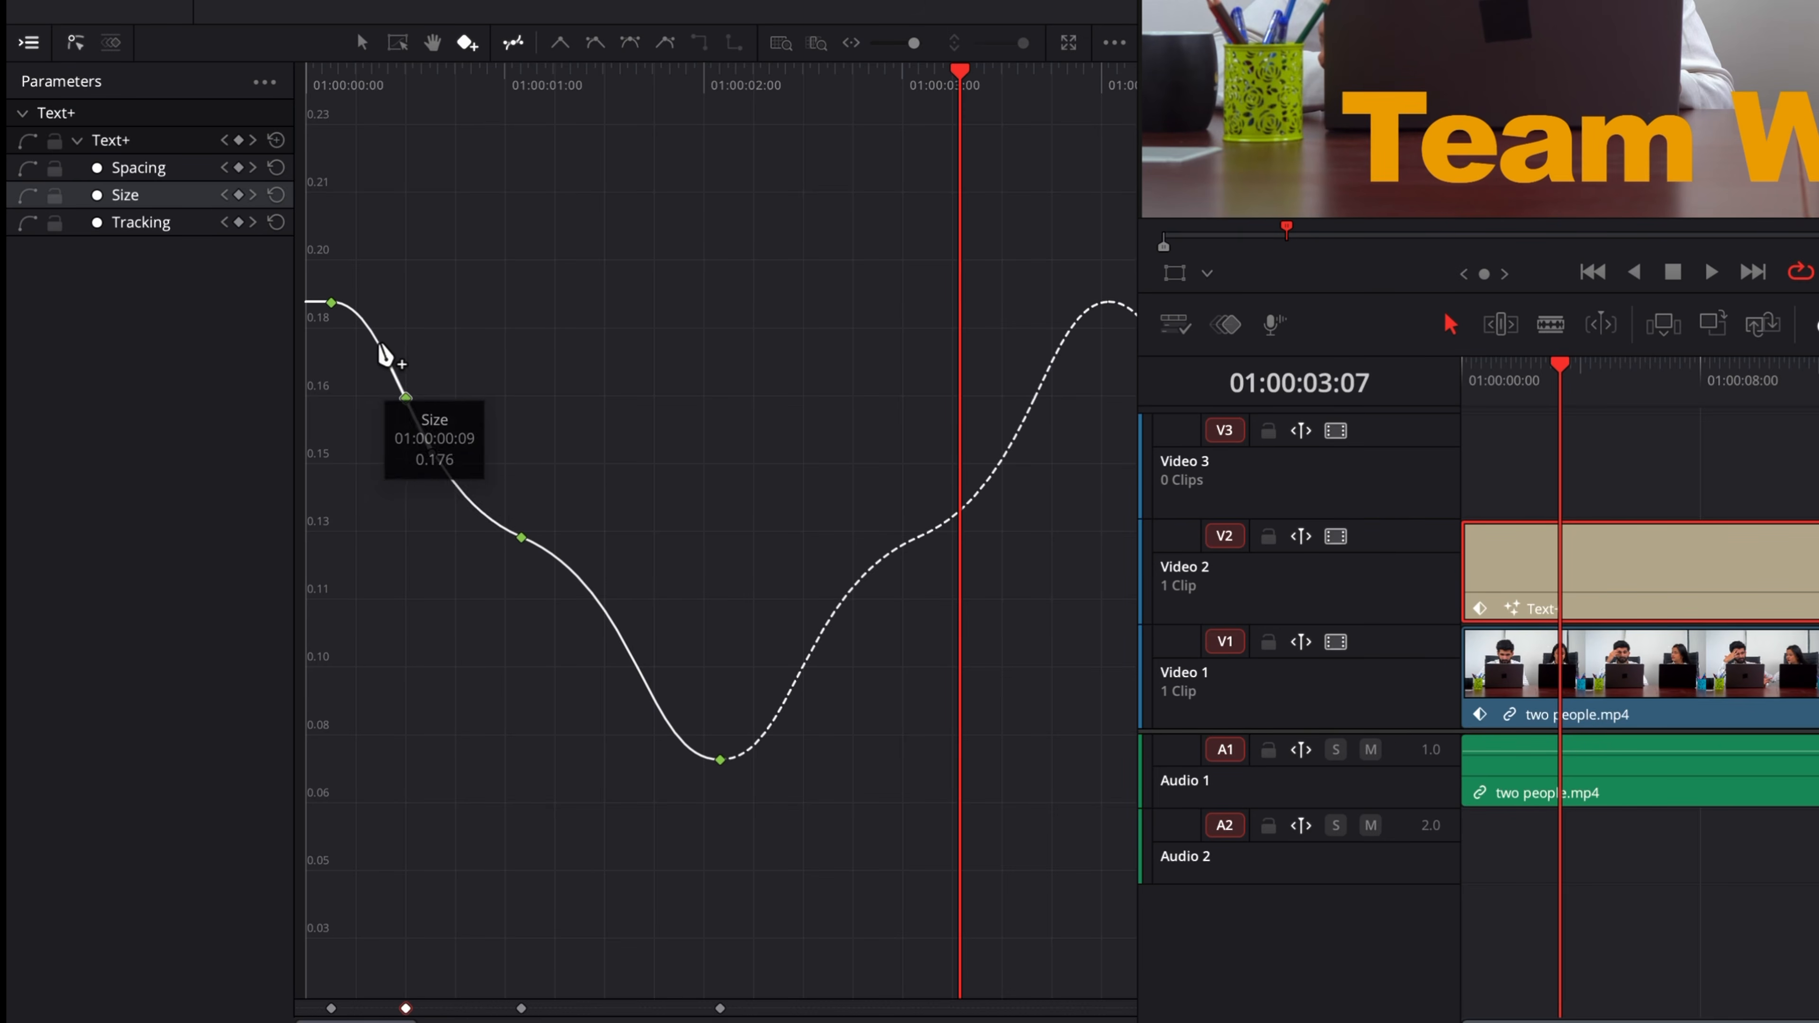
{"action": "left_click_drag", "start_coordinate": [375, 351], "coordinate": [357, 380]}
{"action": "left_click", "coordinate": [621, 636]}
{"action": "left_click_drag", "start_coordinate": [599, 596], "coordinate": [639, 588]}
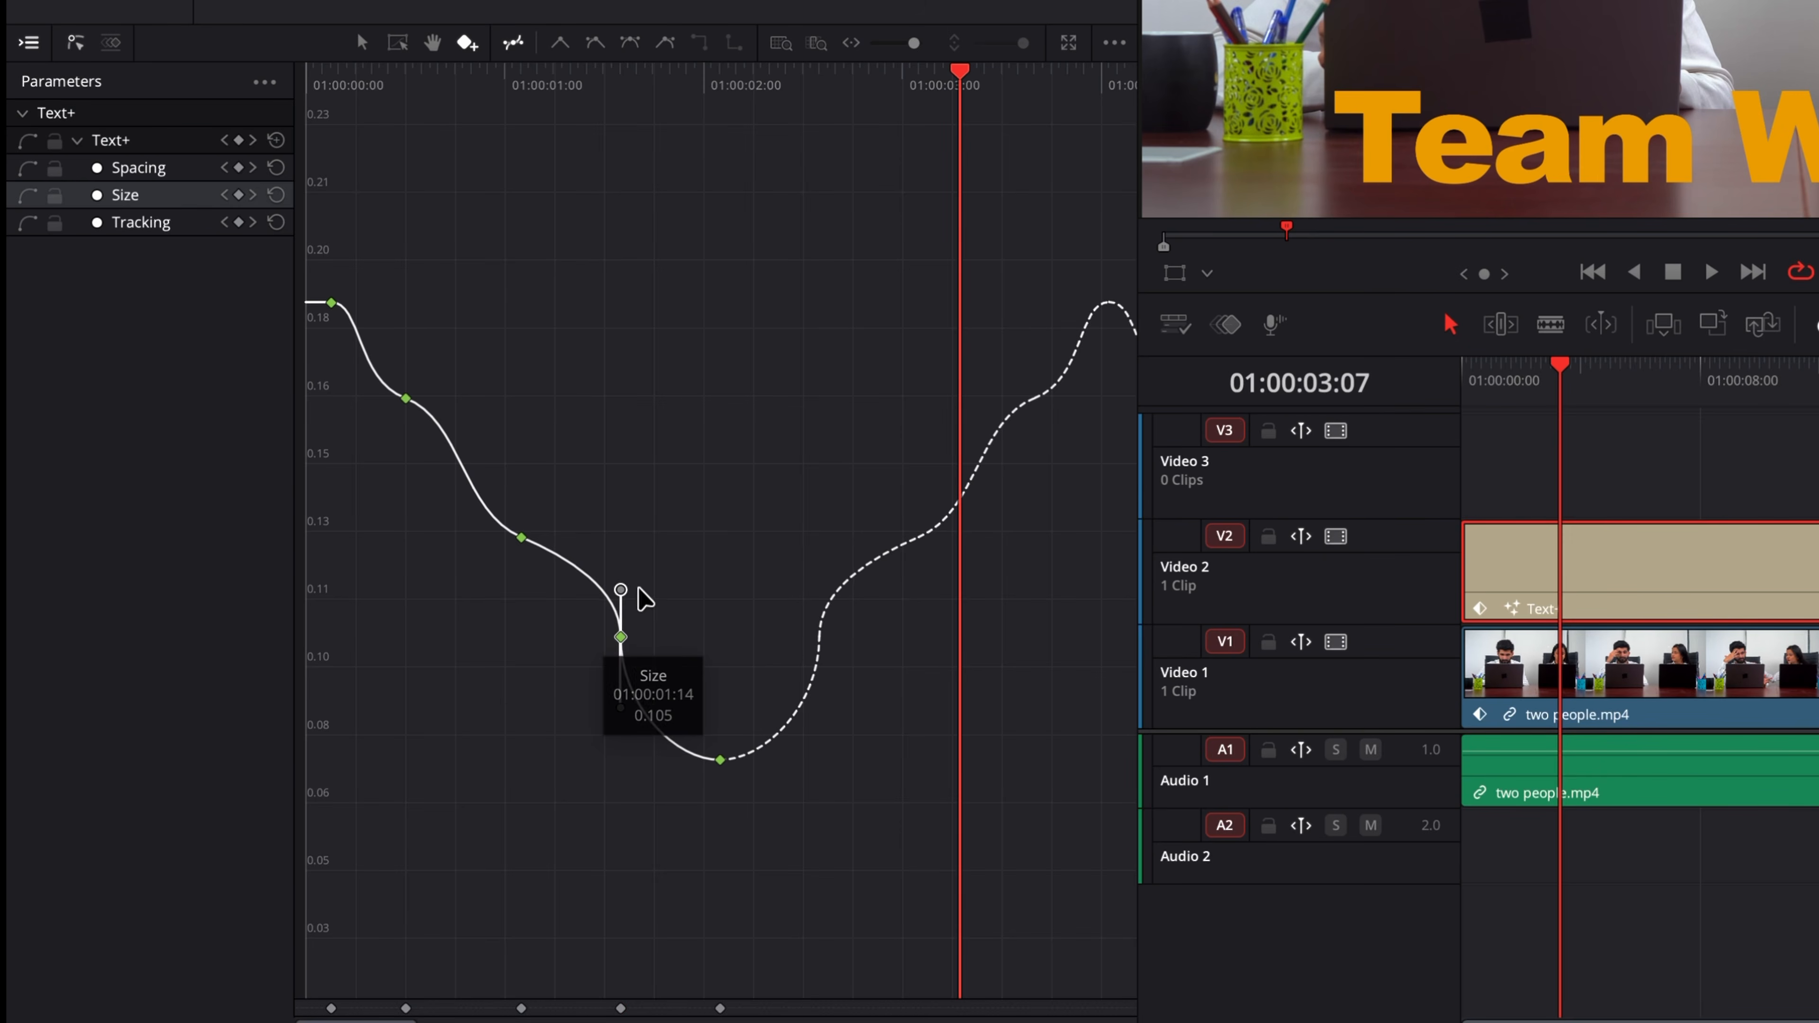
Step: Play the title from the start to review the reshaped Size curve
{"action": "left_click", "coordinate": [307, 70]}
{"action": "key", "text": "space"}
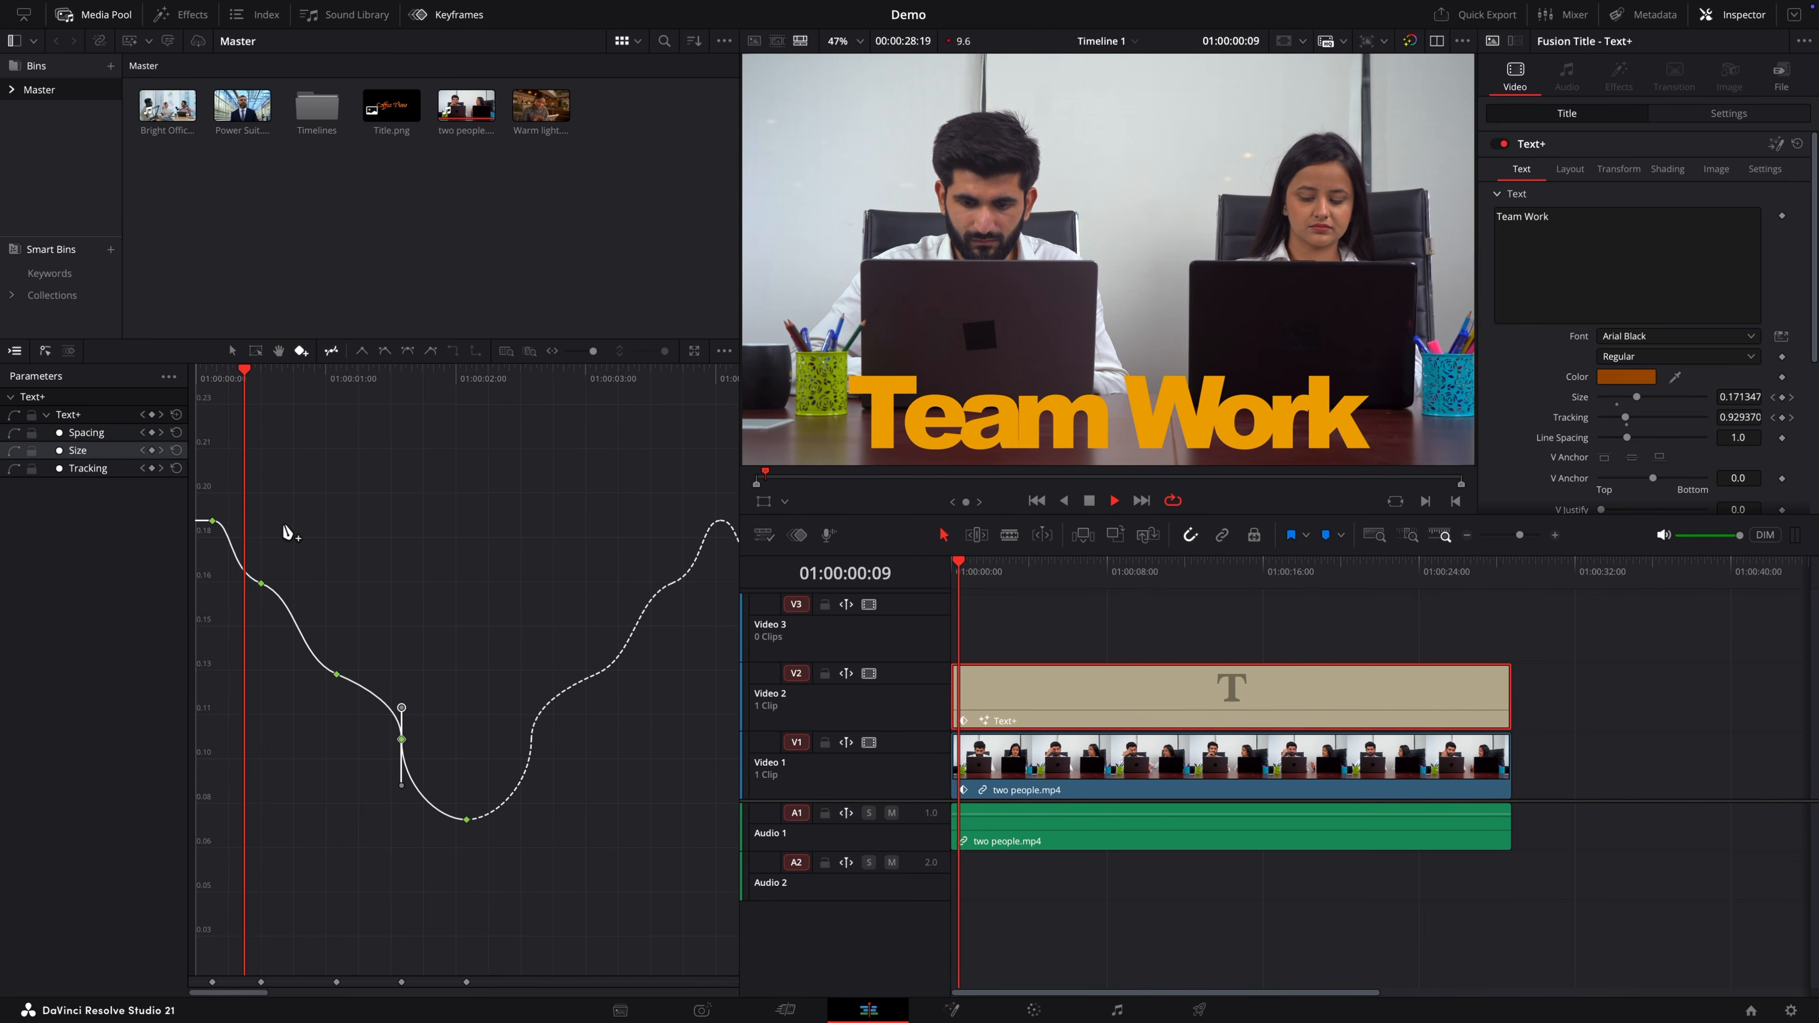
{"action": "key", "text": "space"}
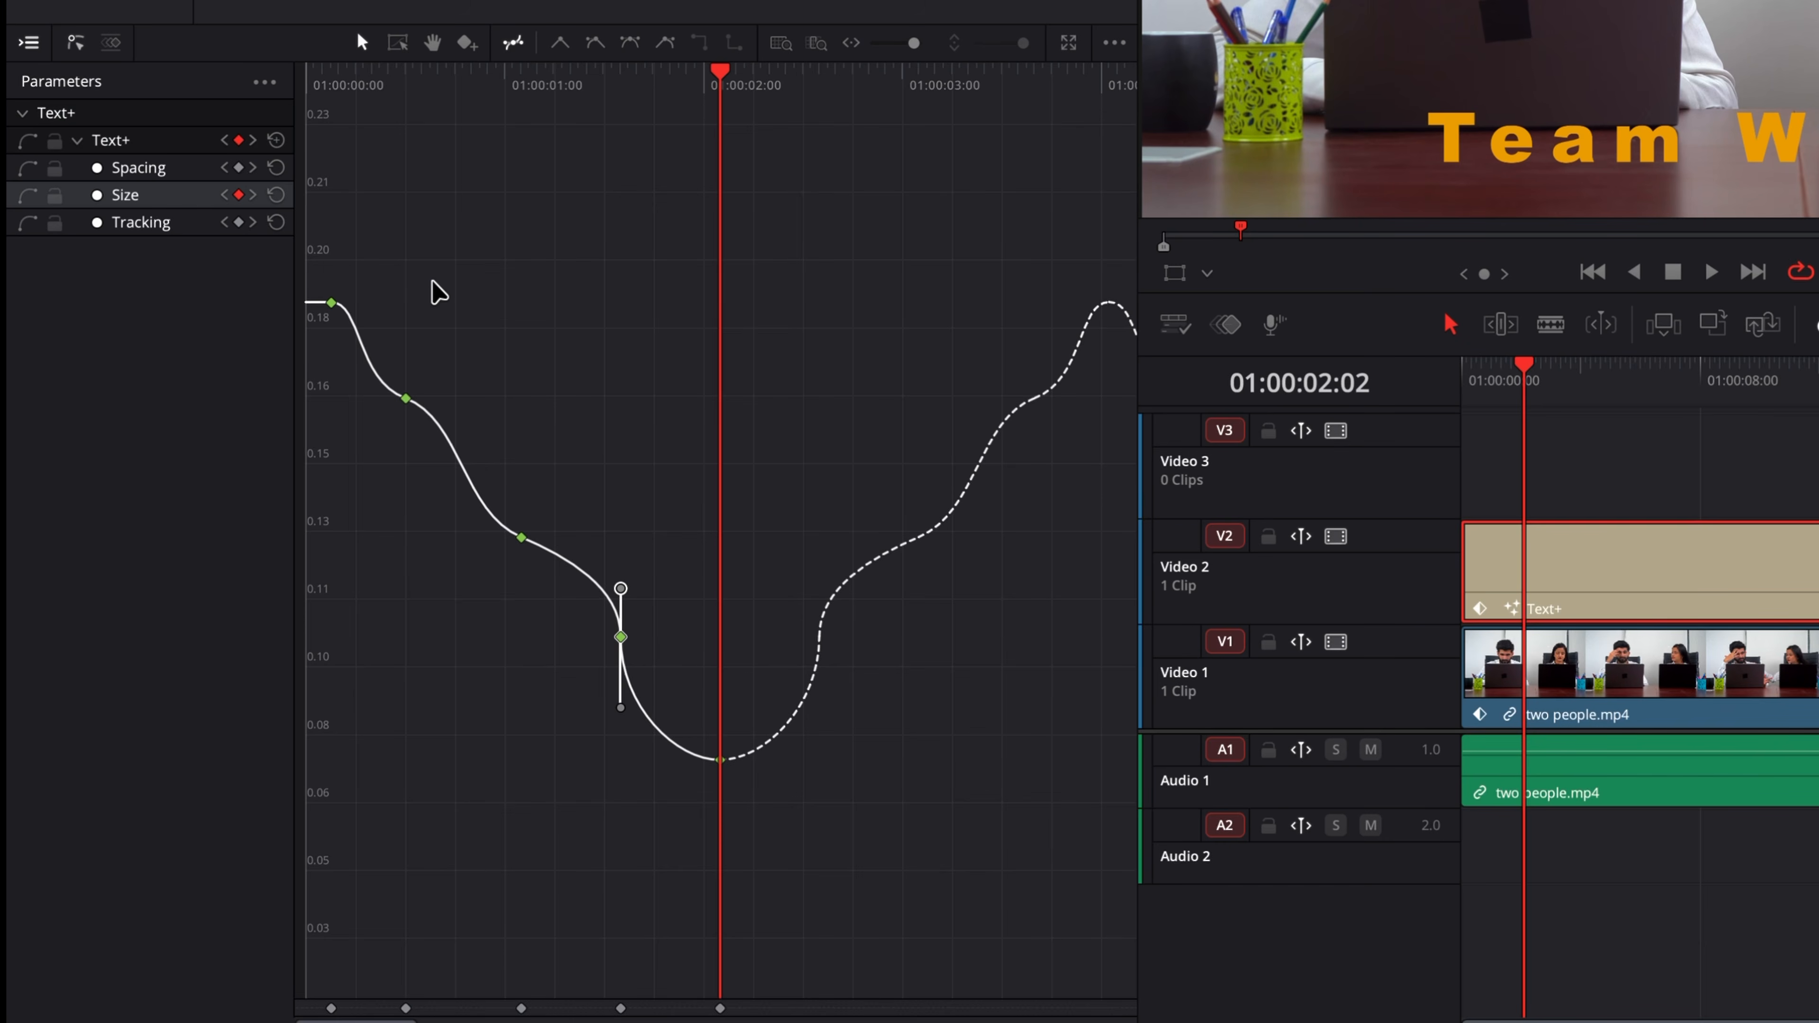
Step: Select the three added keyframes on the falling Size curve and delete them
{"action": "left_click", "coordinate": [386, 314]}
{"action": "left_click_drag", "start_coordinate": [380, 440], "coordinate": [668, 796]}
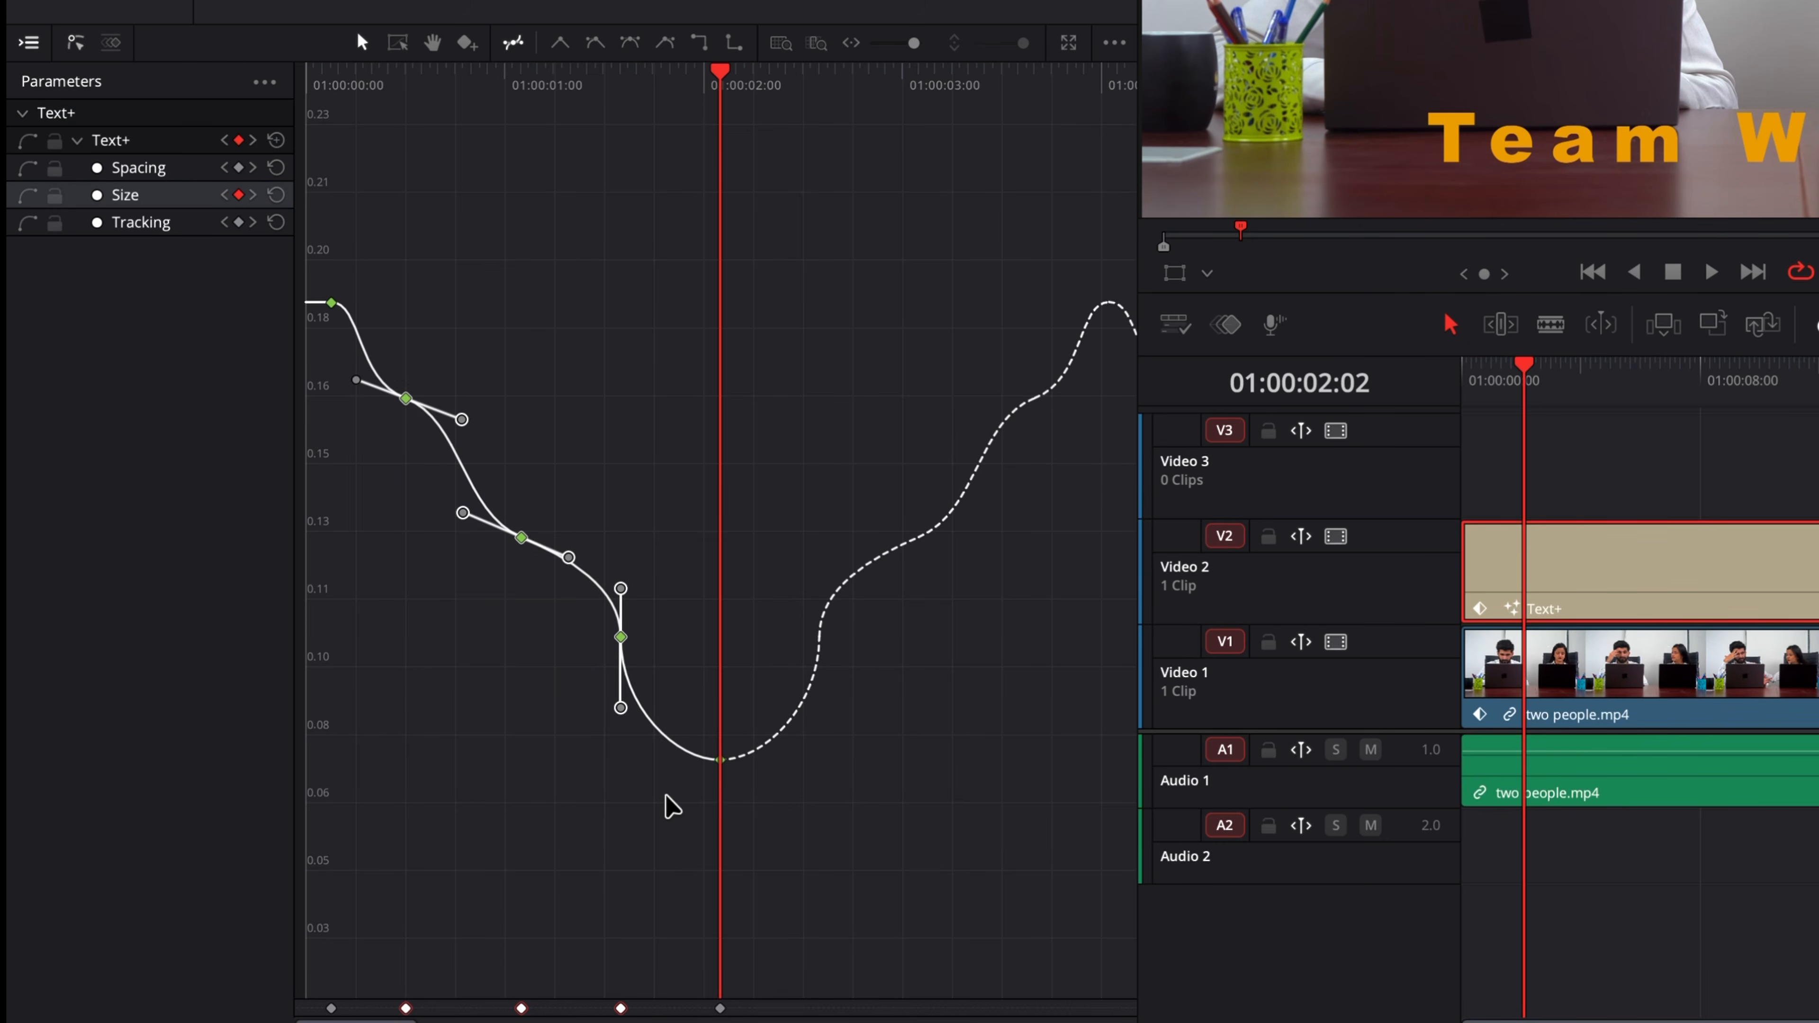
{"action": "key", "text": "Delete"}
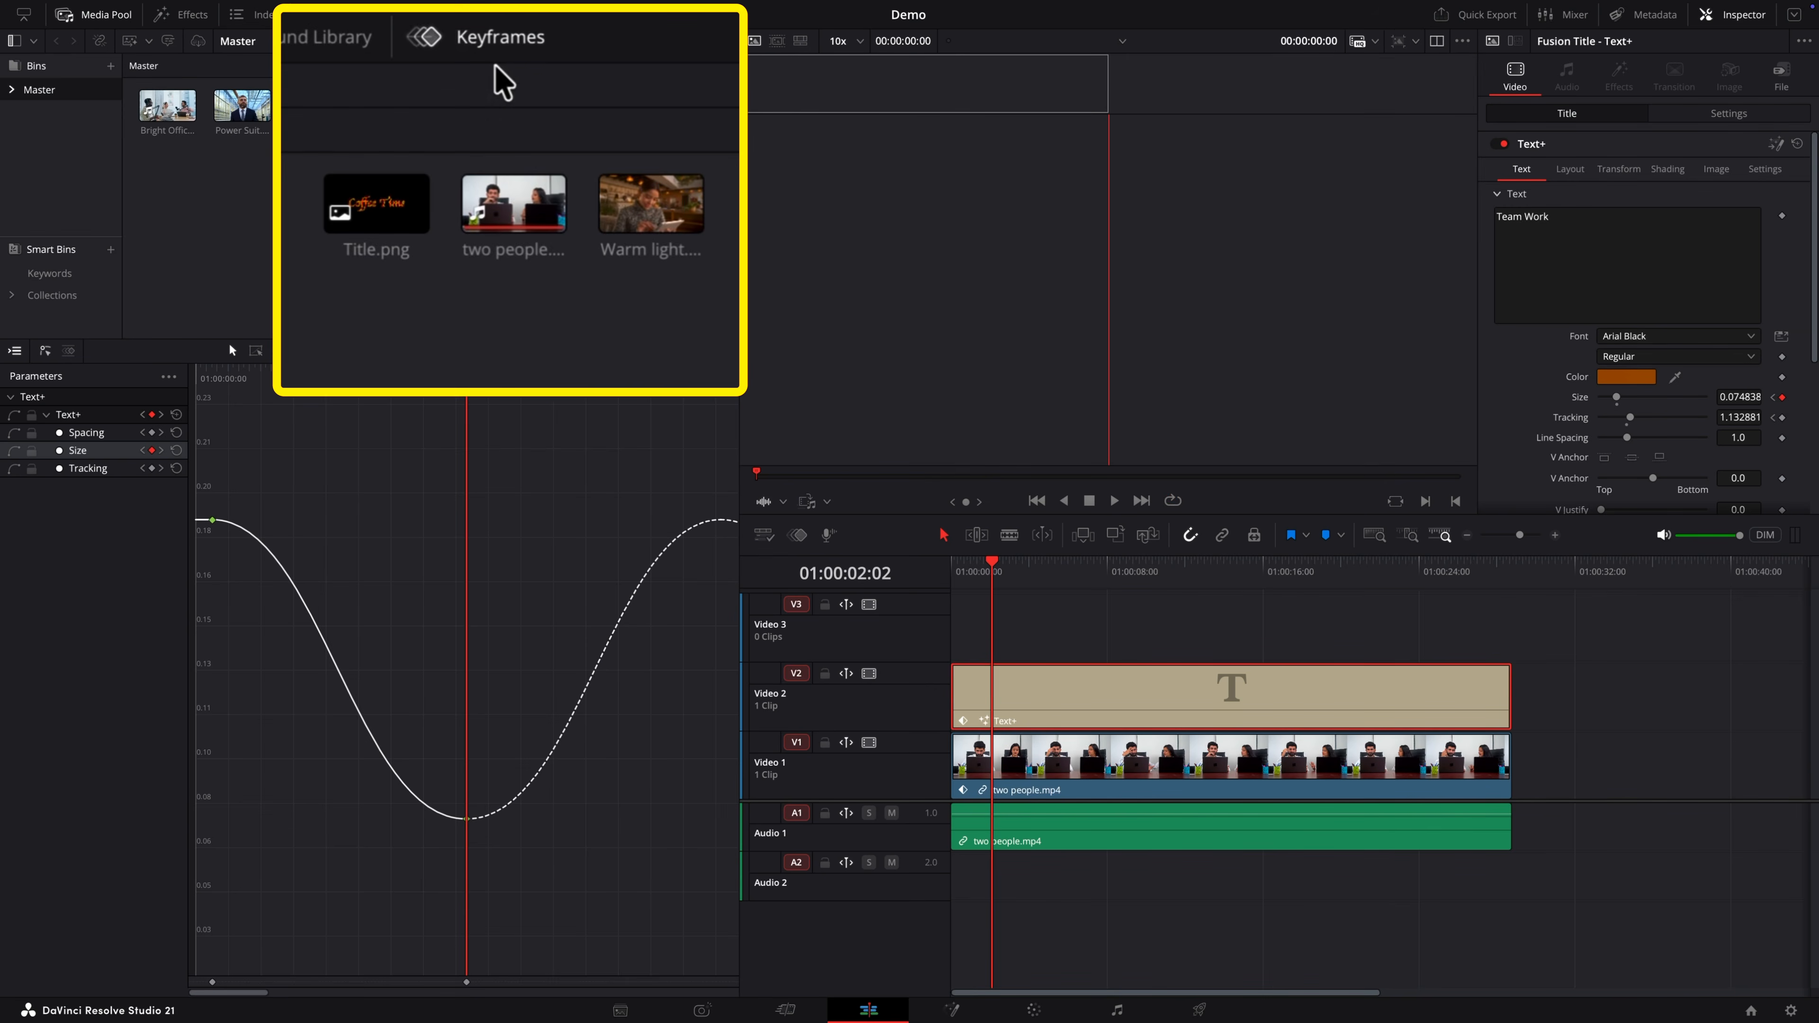
Step: Close the Keyframe Editor, open the keyframe track beneath the two people.mp4 clip in the timeline, and enlarge it
{"action": "left_click", "coordinate": [459, 17]}
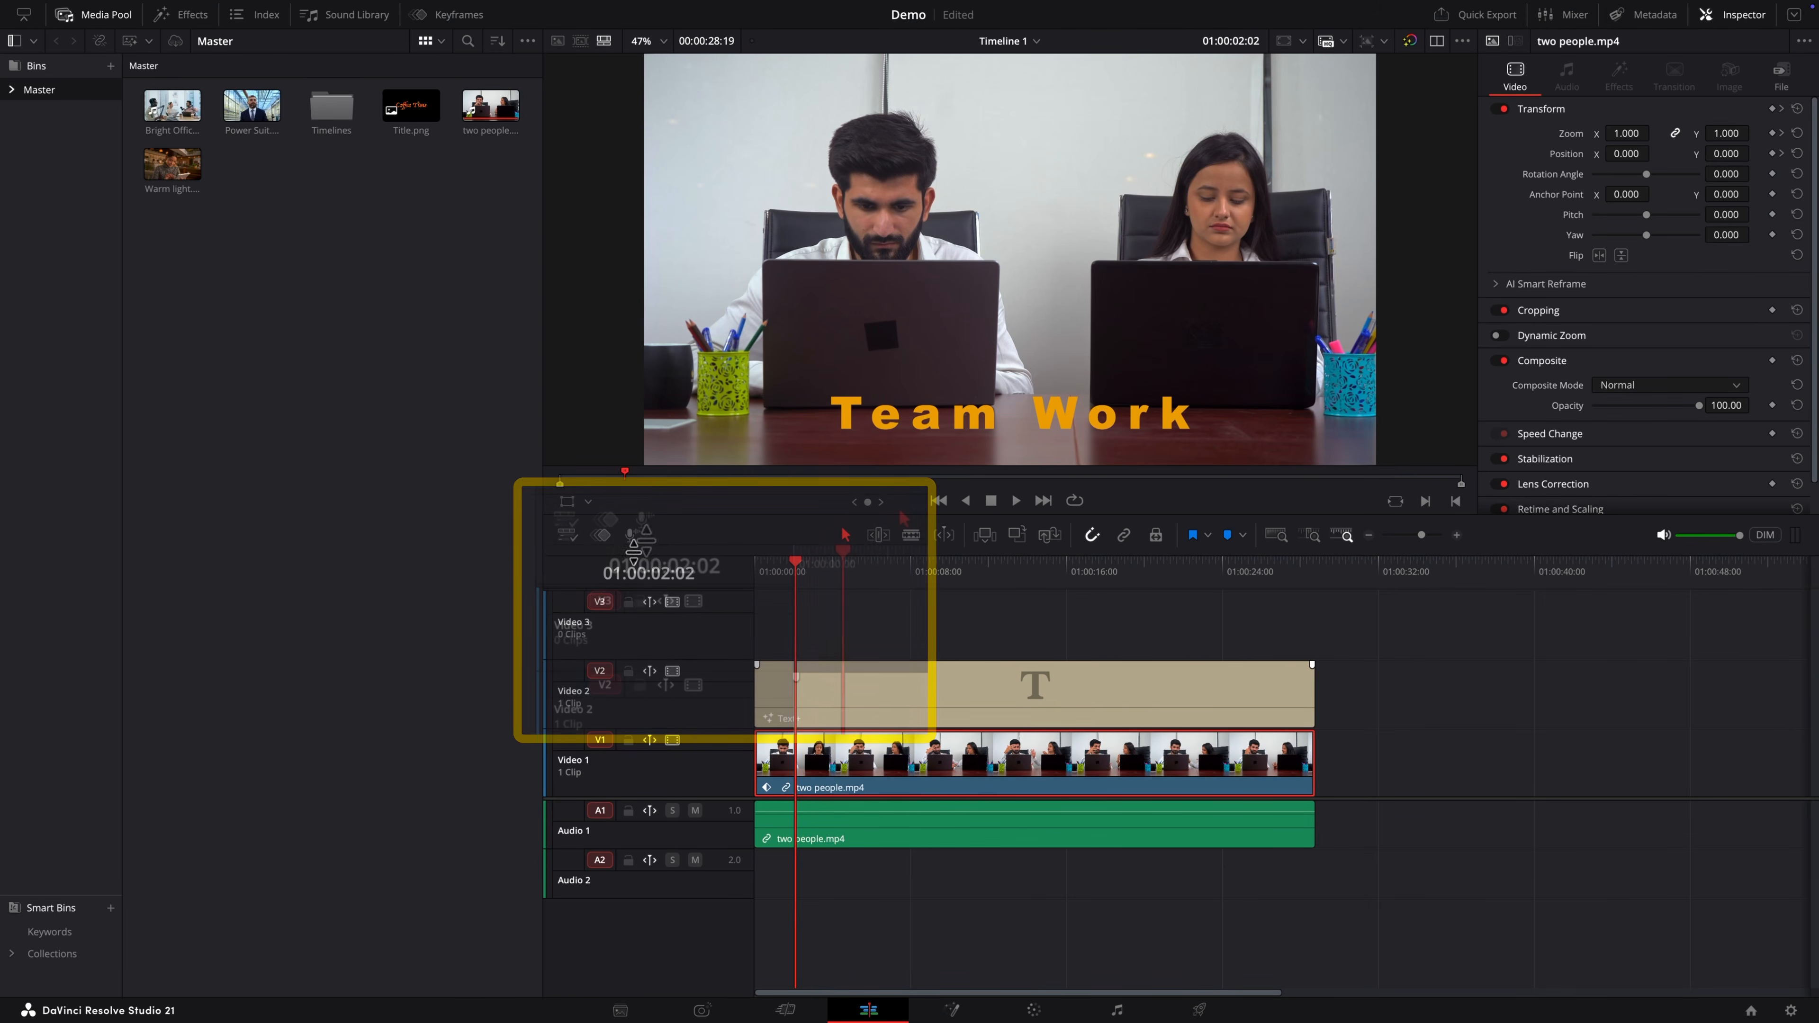
{"action": "left_click", "coordinate": [608, 522]}
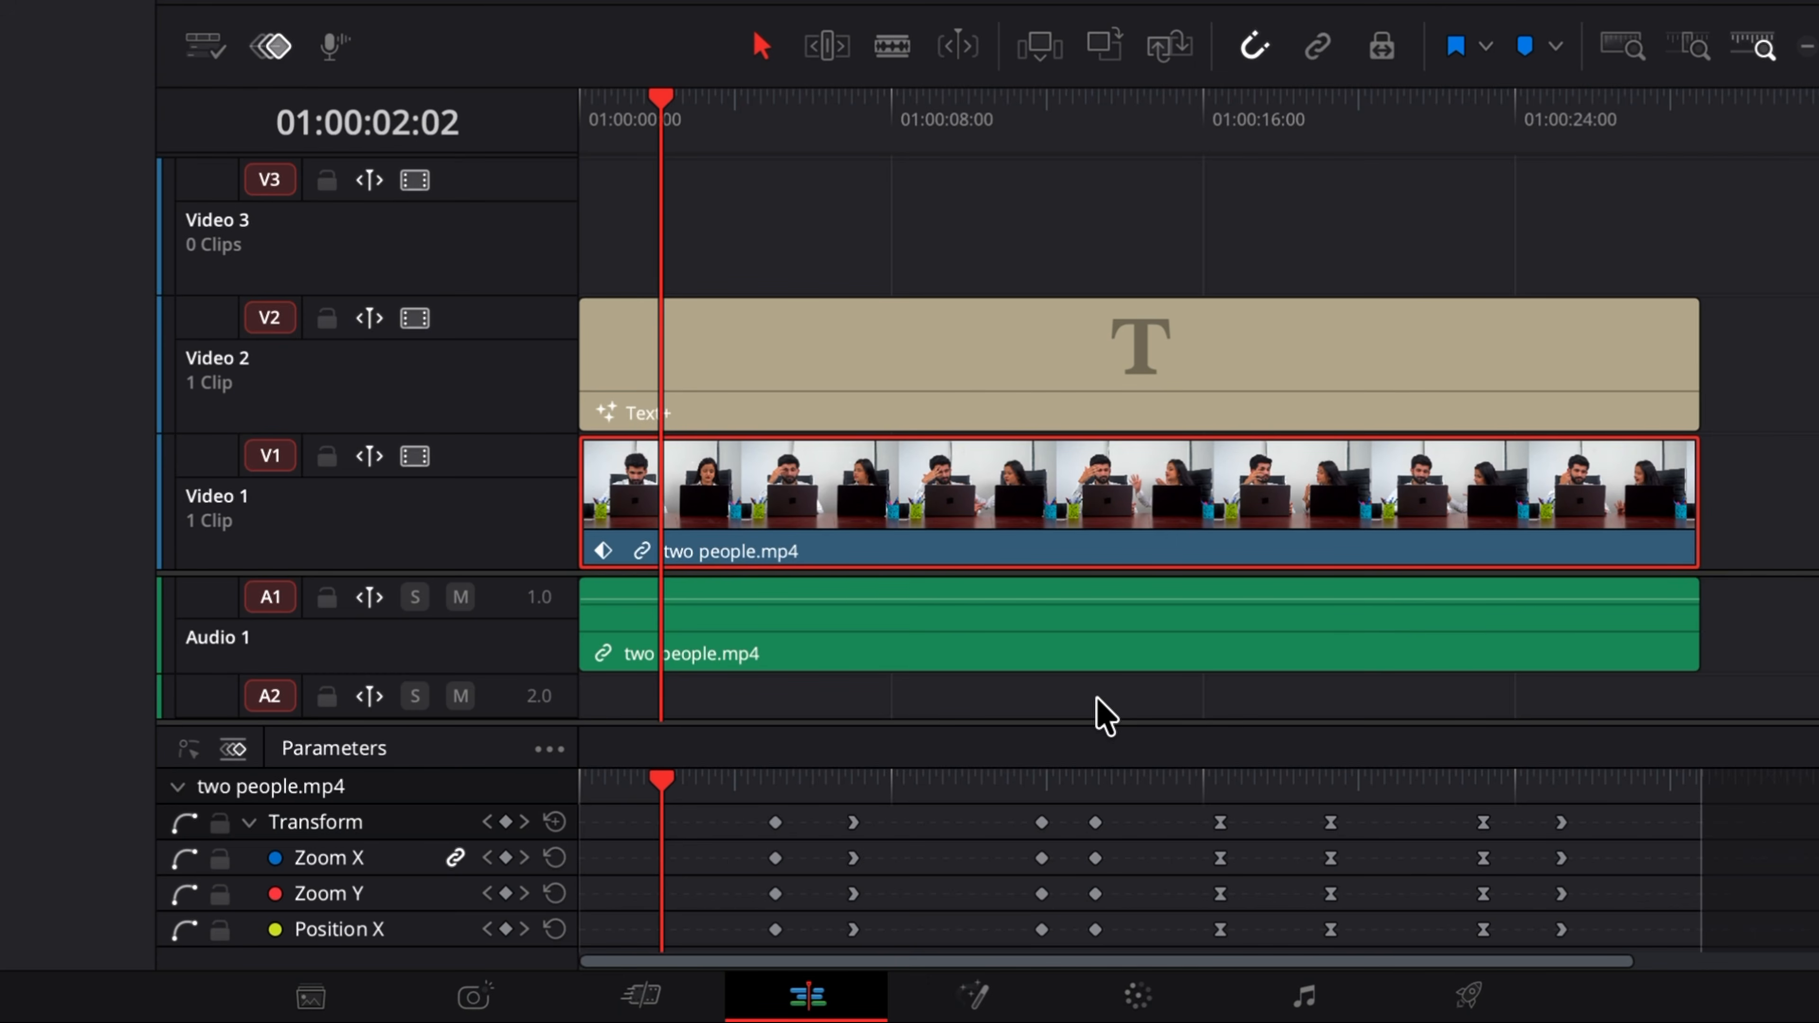
{"action": "left_click_drag", "start_coordinate": [1121, 719], "coordinate": [1117, 422]}
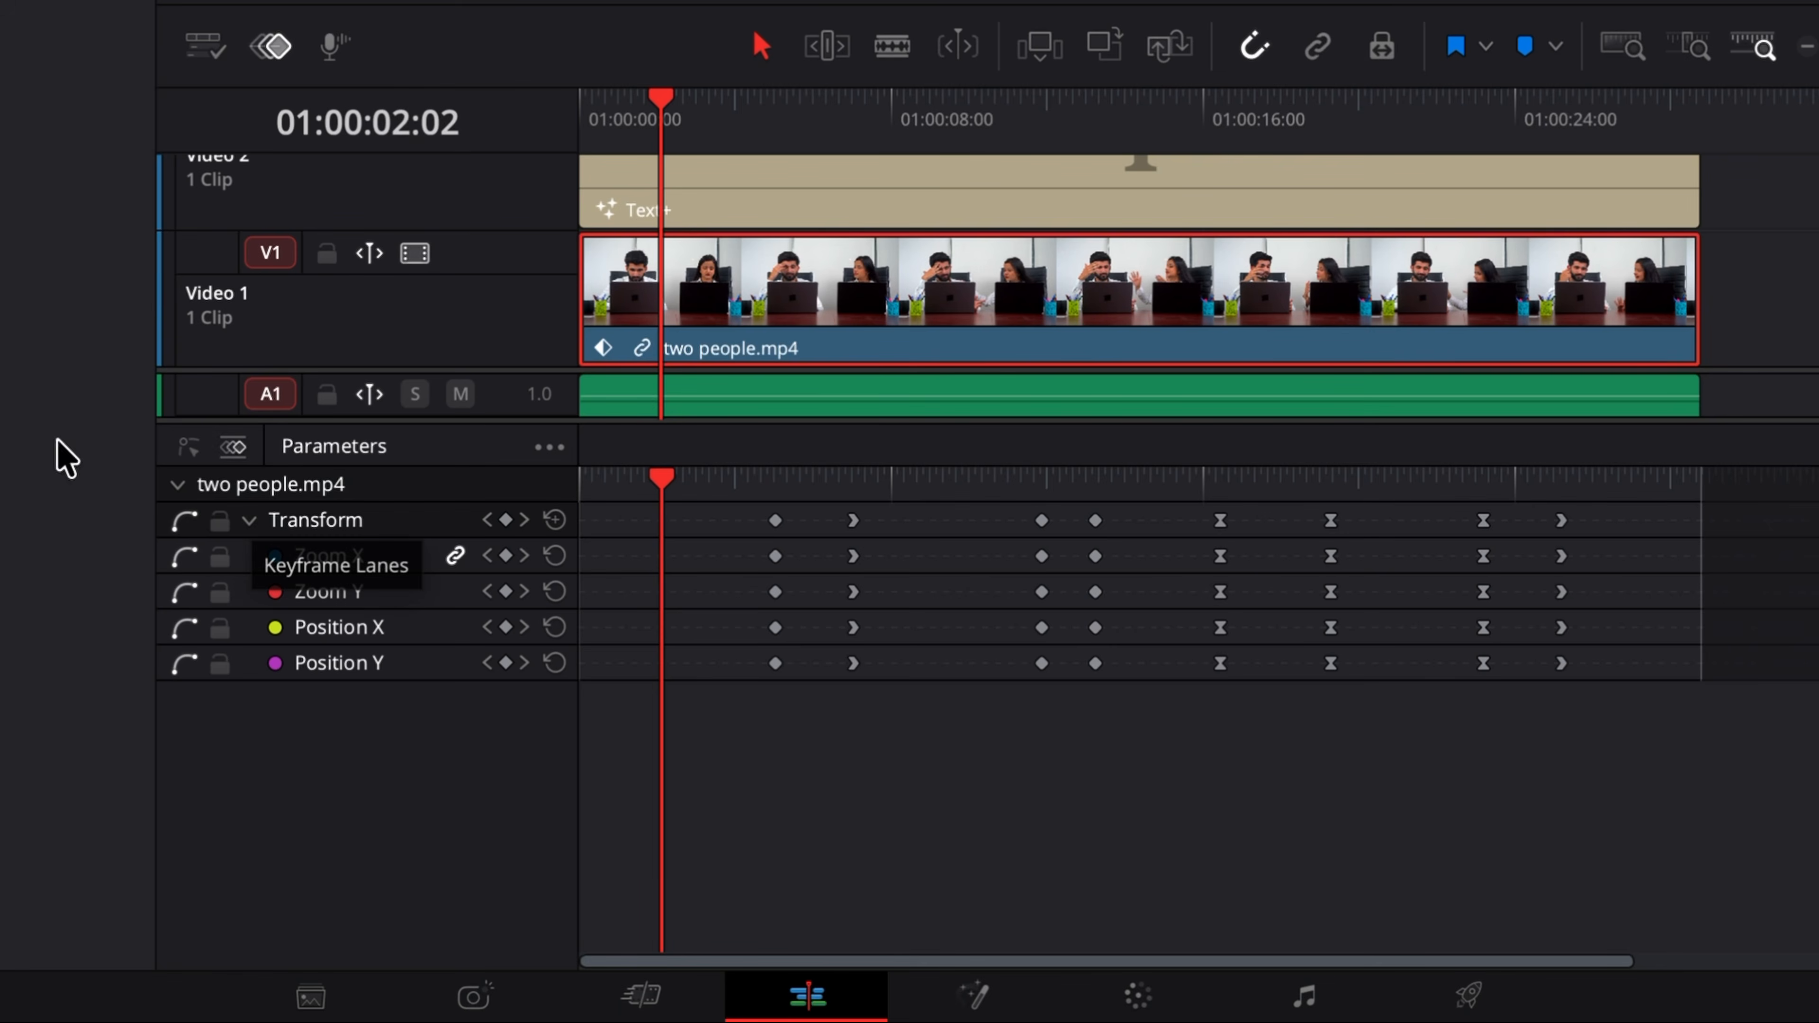
Step: Switch the clip's keyframe track between curve and lane views, then close the keyframe track
{"action": "left_click", "coordinate": [198, 450]}
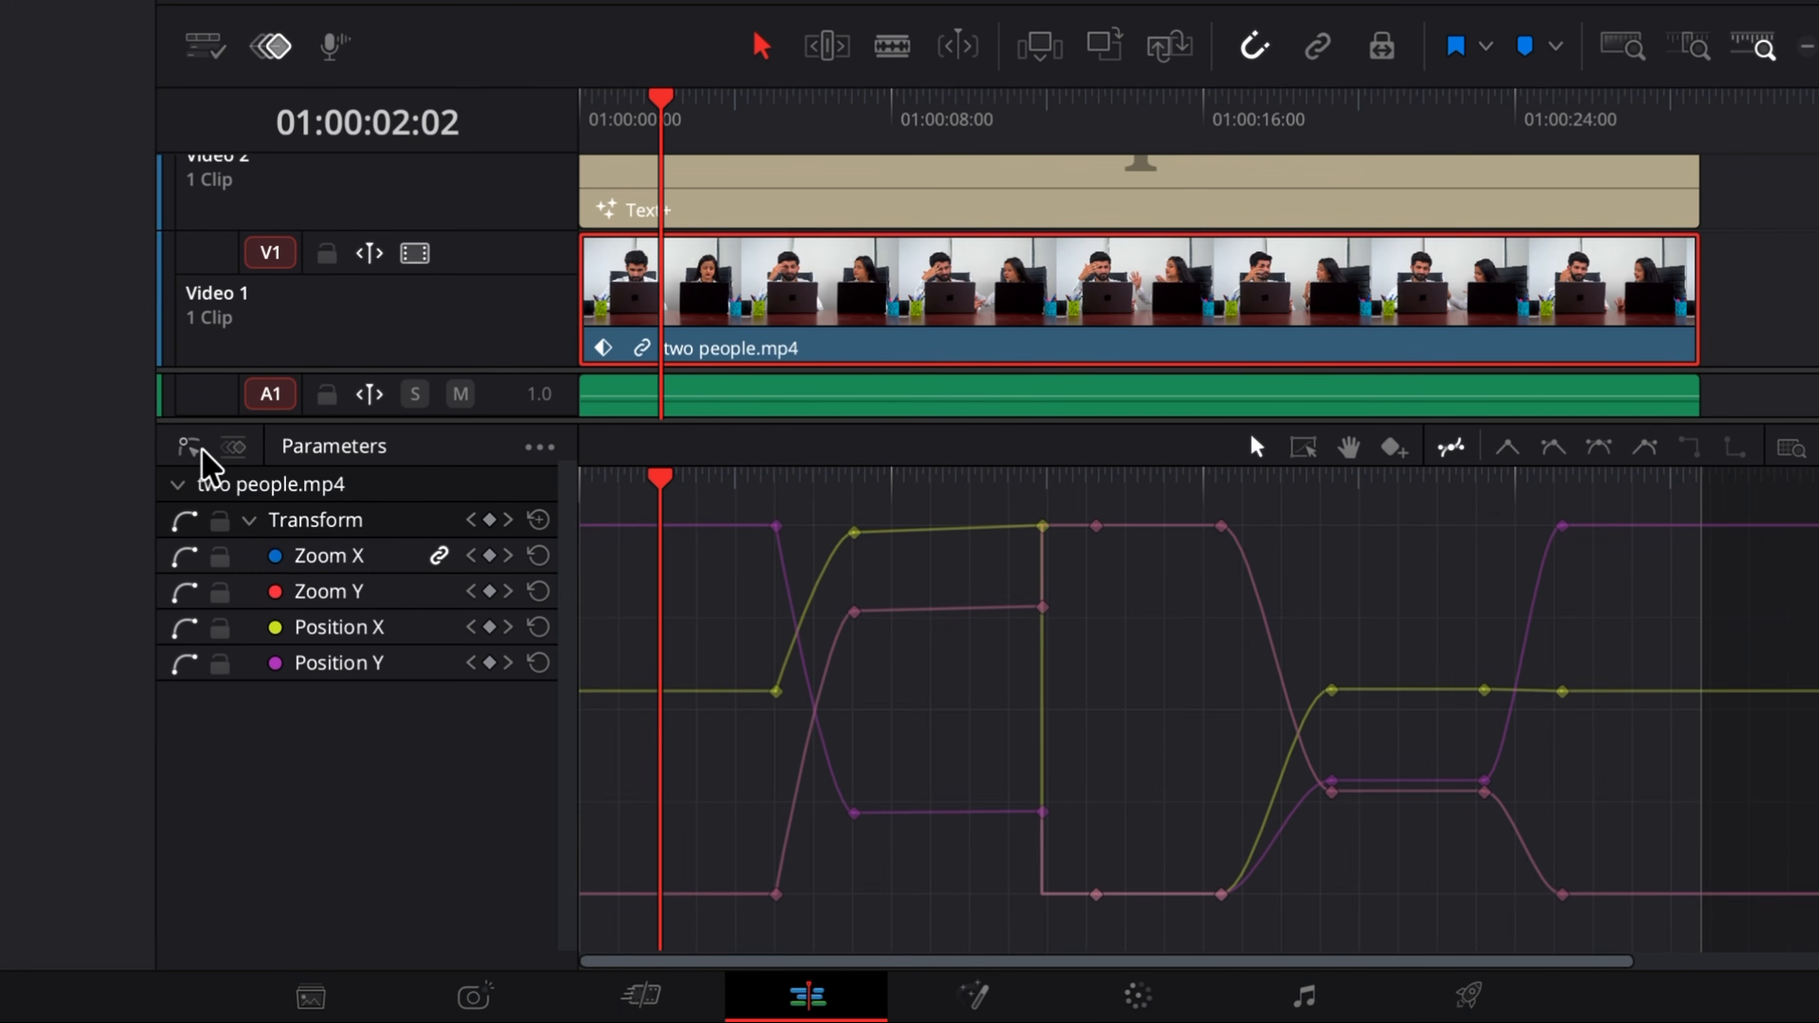
{"action": "left_click", "coordinate": [233, 447]}
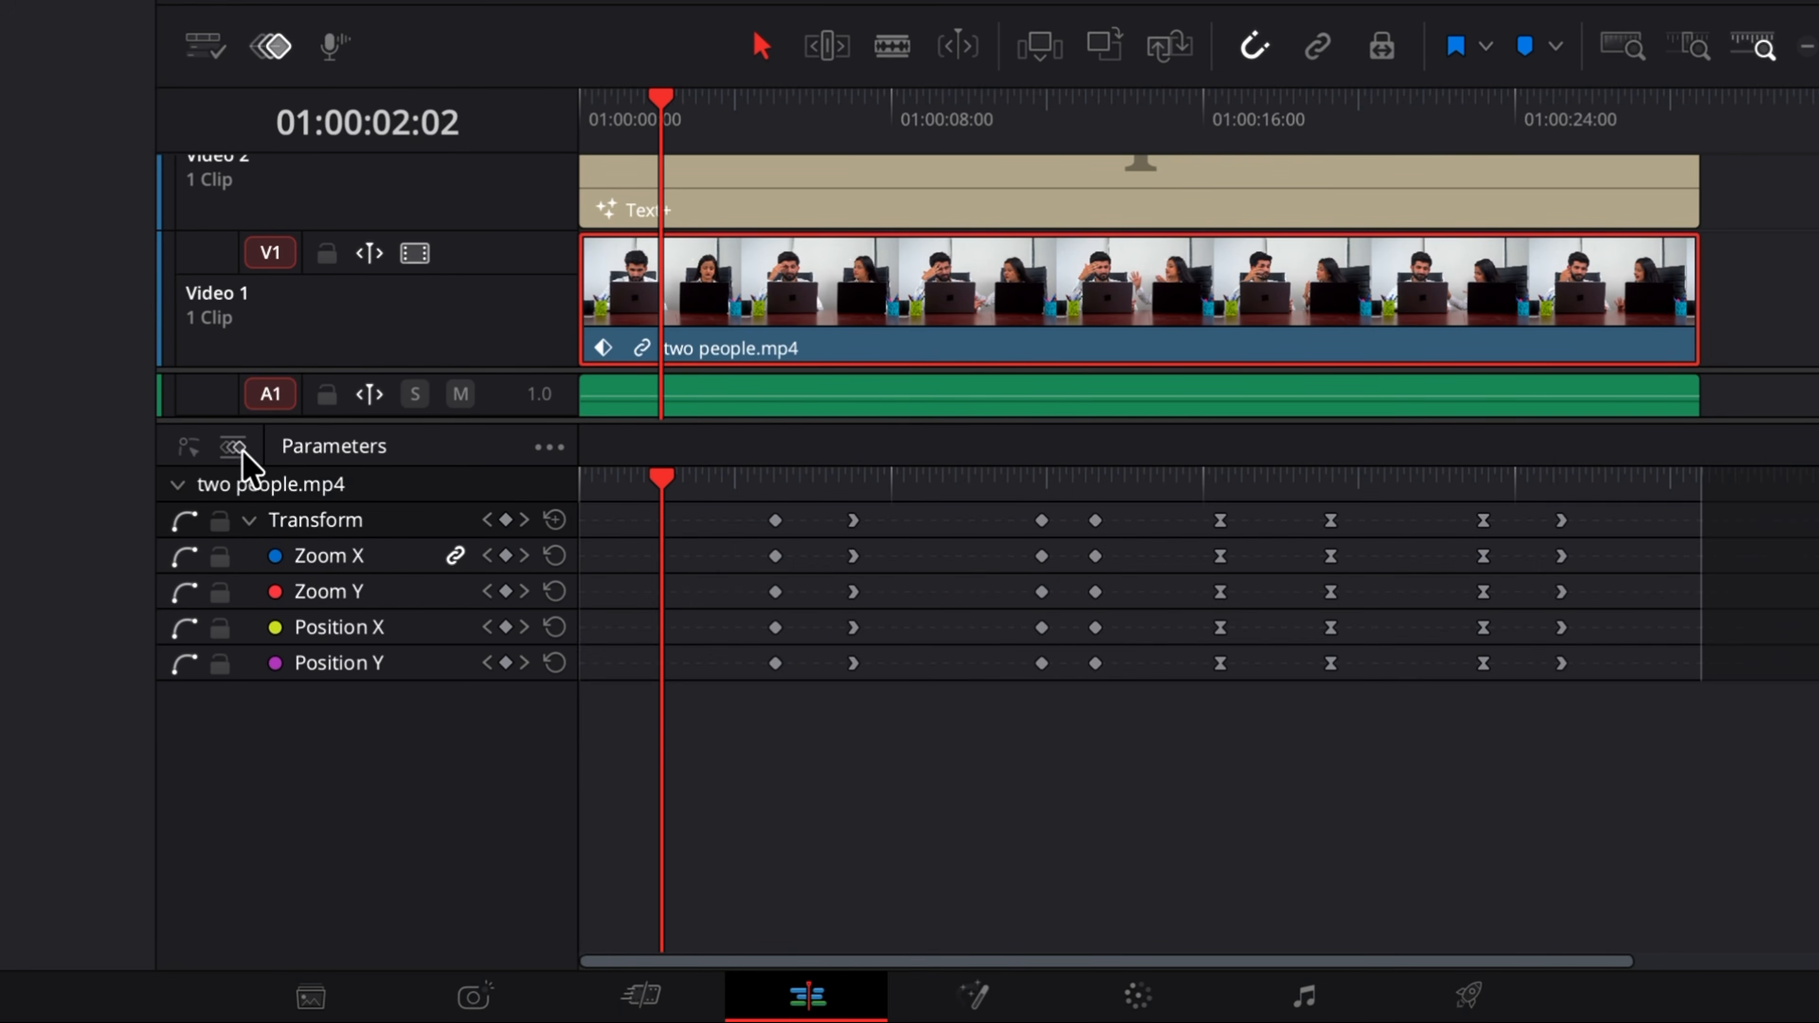
{"action": "left_click", "coordinate": [189, 447]}
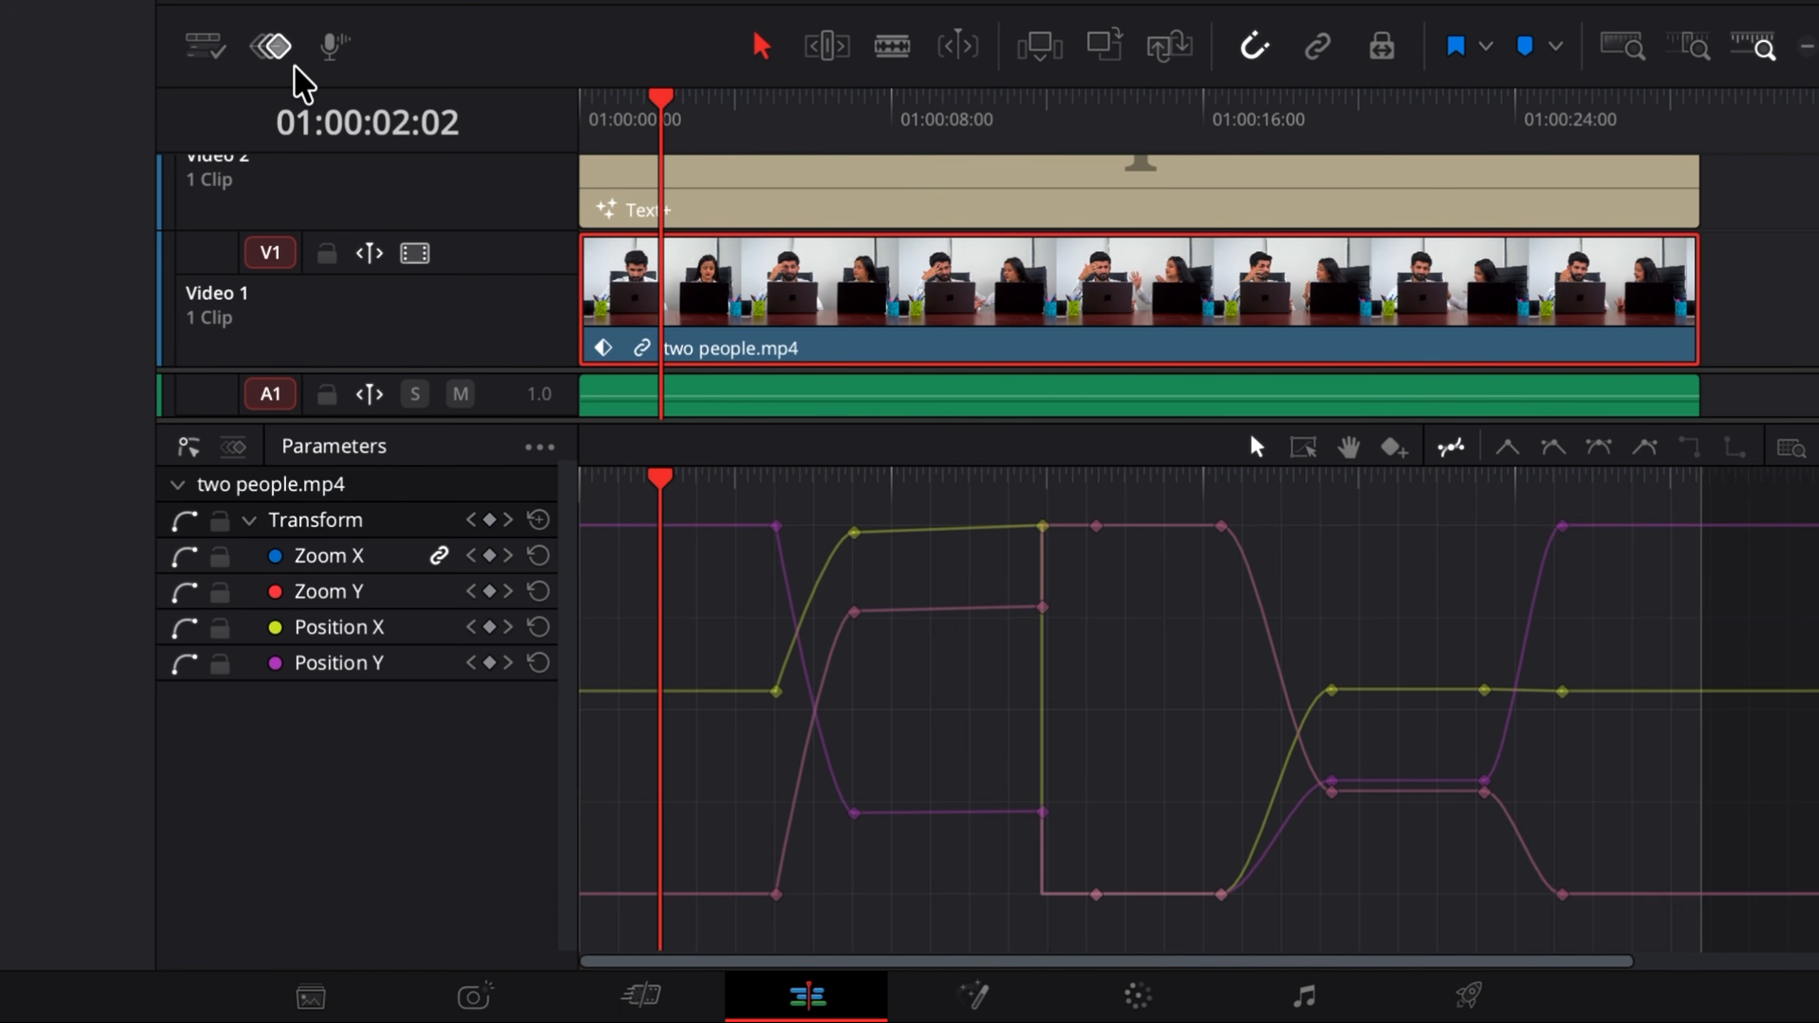
{"action": "left_click", "coordinate": [278, 52]}
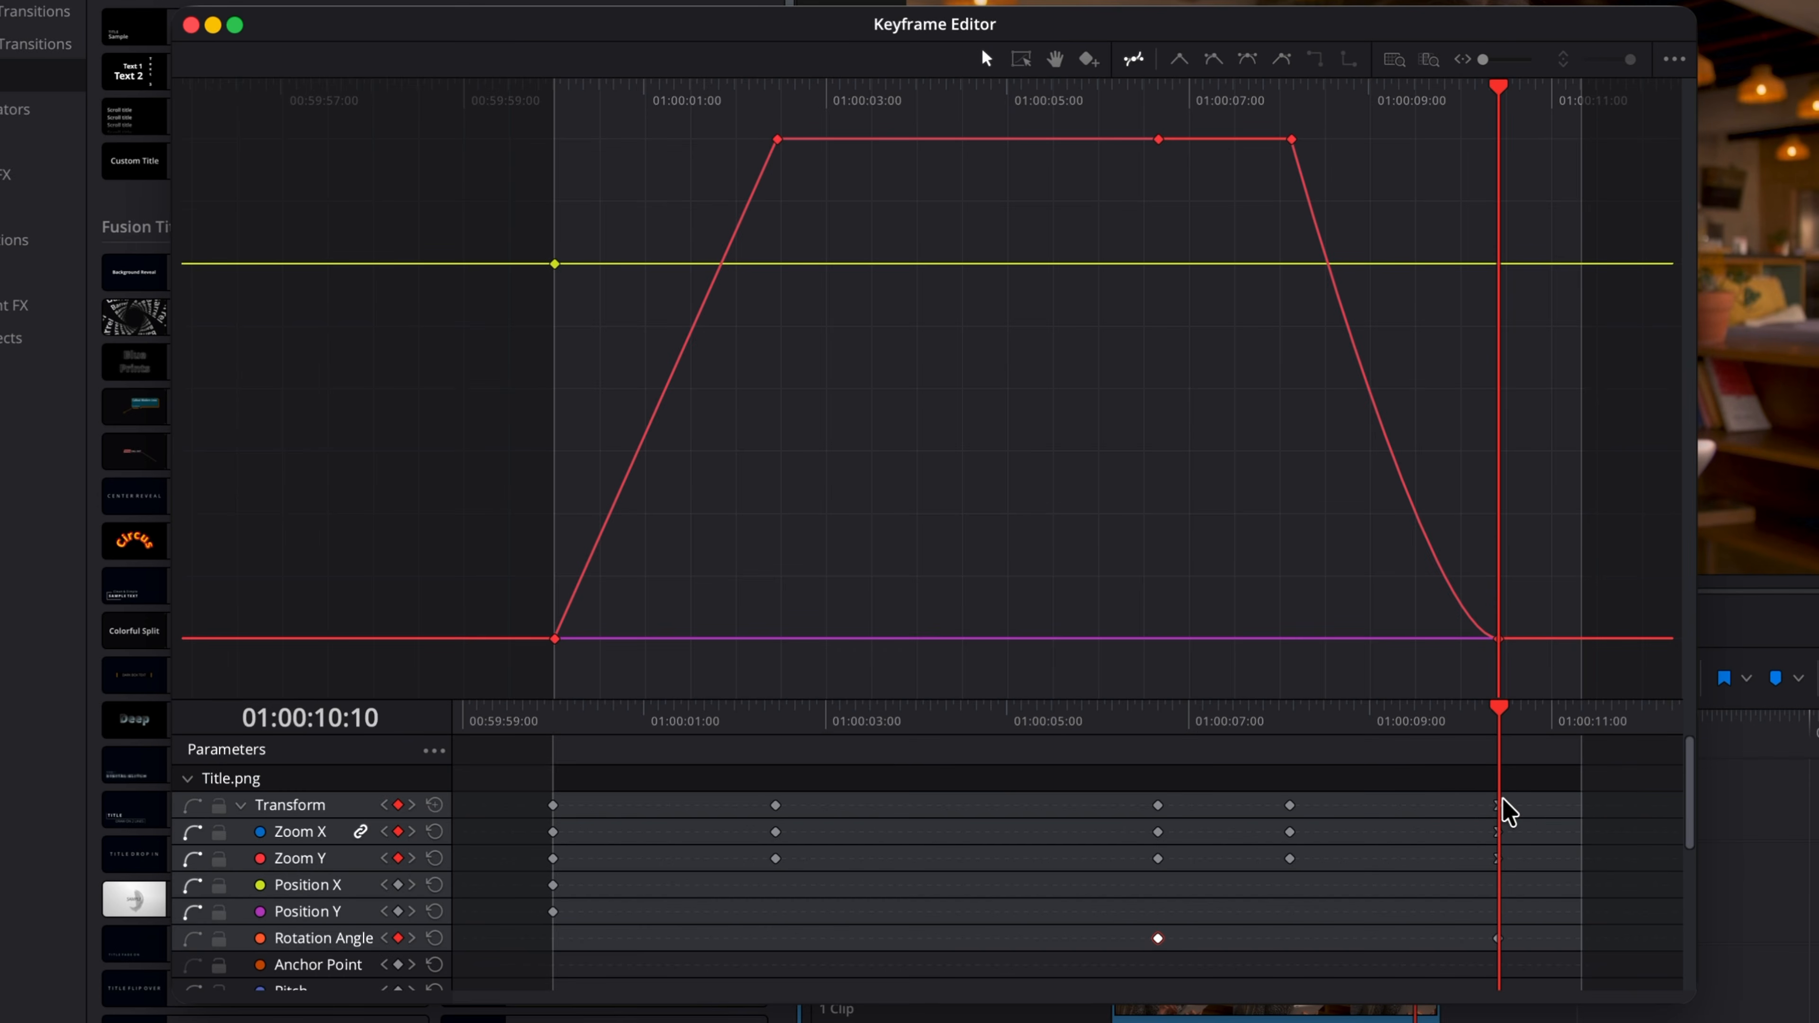
Step: In the Title.png Keyframe Editor, shift the last Zoom keyframes slightly earlier and box-select the upper Zoom keyframe near 01:00:02
{"action": "left_click", "coordinate": [1494, 802]}
{"action": "left_click_drag", "start_coordinate": [1498, 943], "coordinate": [1437, 945]}
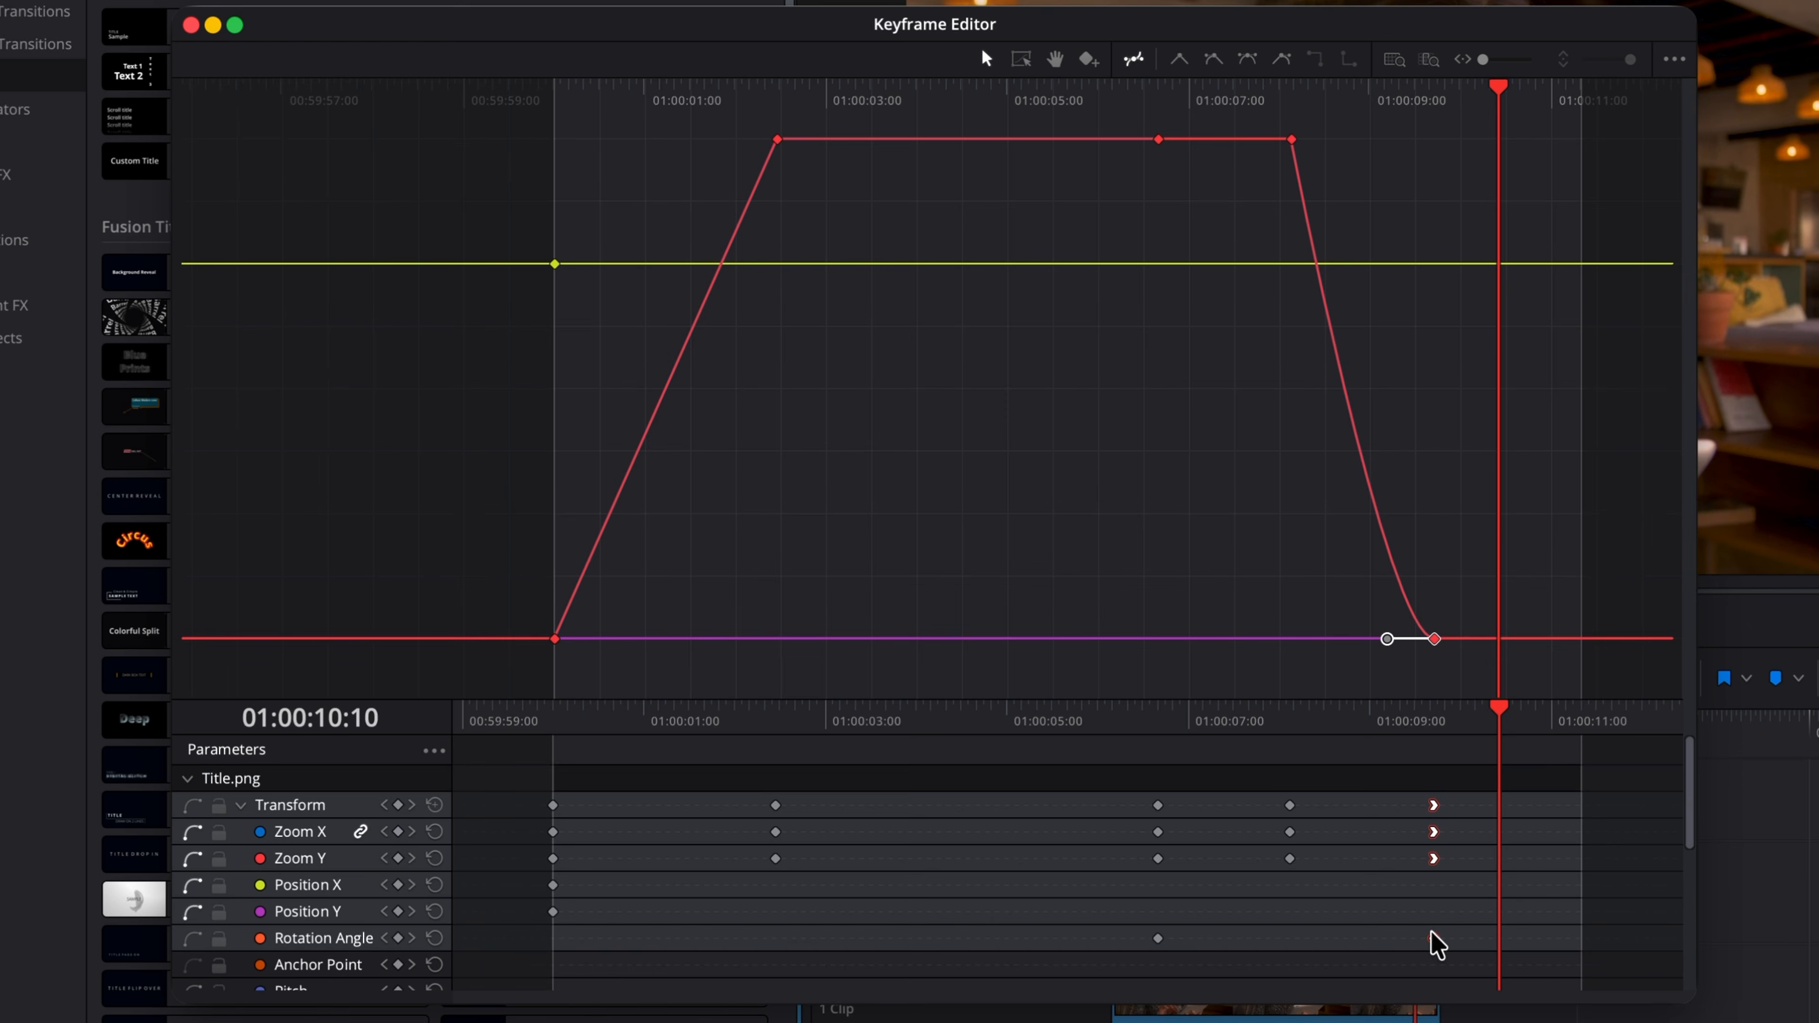
{"action": "left_click_drag", "start_coordinate": [574, 124], "coordinate": [872, 682]}
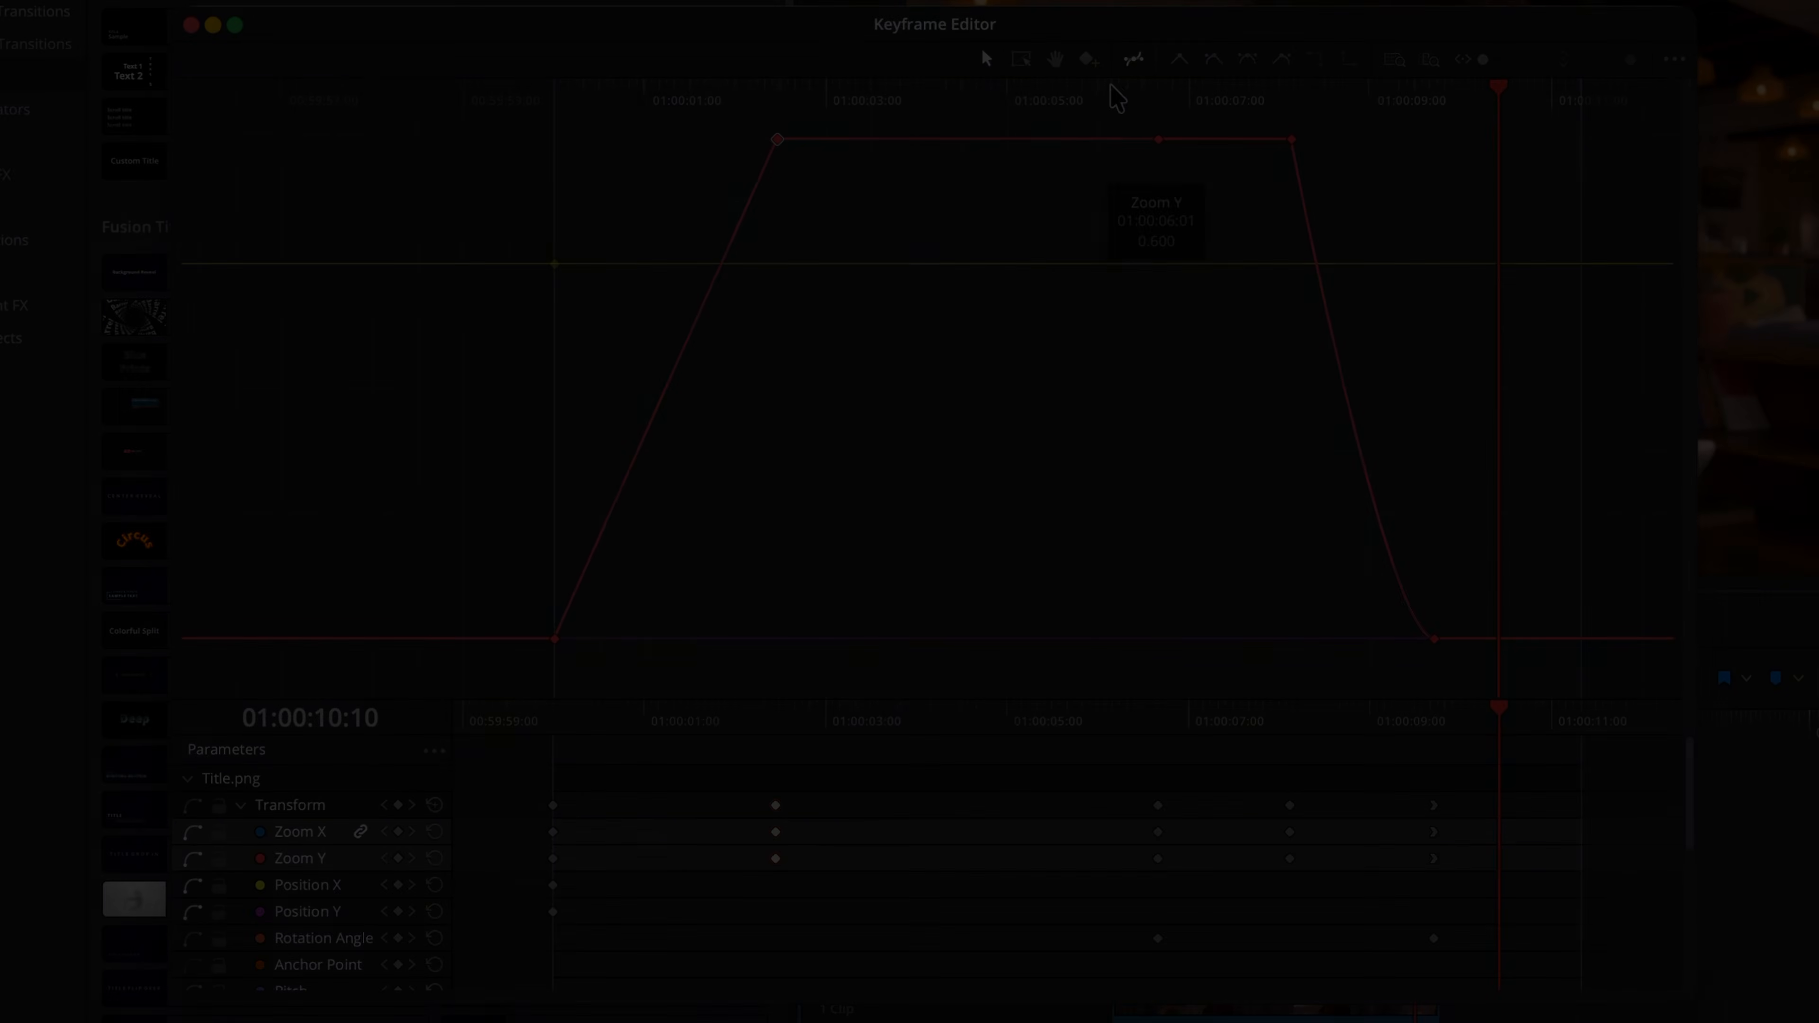